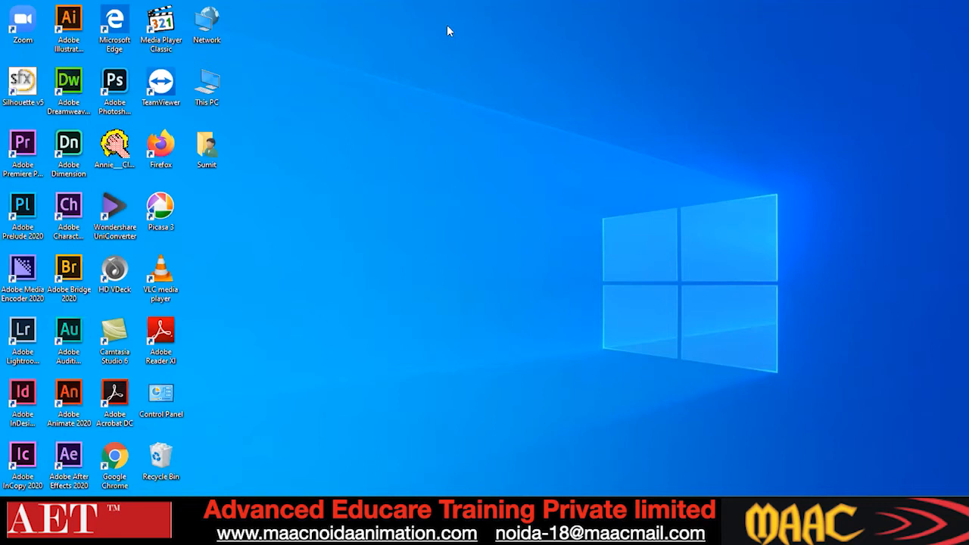
- Switch to the open Silhouette roto project, bring the whole shot into view and return to frame 1
{"action": "mouse_move", "coordinate": [460, 530]}
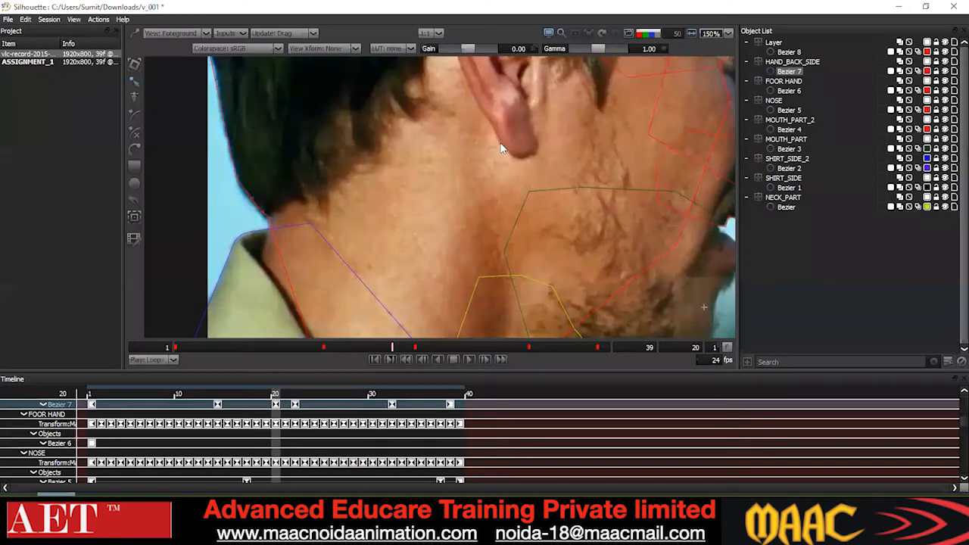
{"action": "scroll", "coordinate": [500, 142], "scroll_direction": "down", "scroll_amount": 4}
{"action": "left_click_drag", "start_coordinate": [499, 142], "coordinate": [307, 197]}
{"action": "scroll", "coordinate": [307, 198], "scroll_direction": "down", "scroll_amount": 2}
{"action": "scroll", "coordinate": [334, 178], "scroll_direction": "up", "scroll_amount": 1}
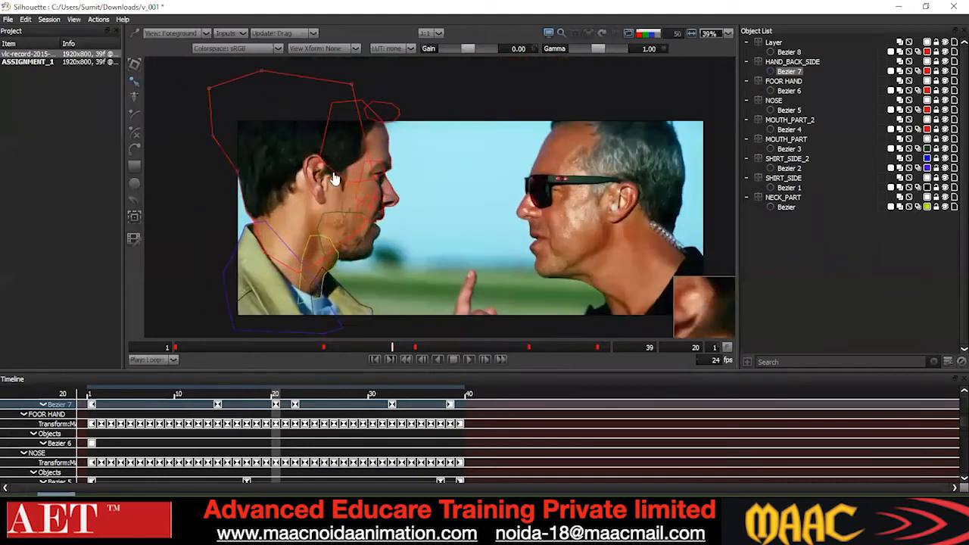
{"action": "left_click", "coordinate": [374, 357]}
- Examine the existing roto shapes around the dark-haired man's head, face, neck and shirt on frame 1
{"action": "scroll", "coordinate": [379, 219], "scroll_direction": "up", "scroll_amount": 1}
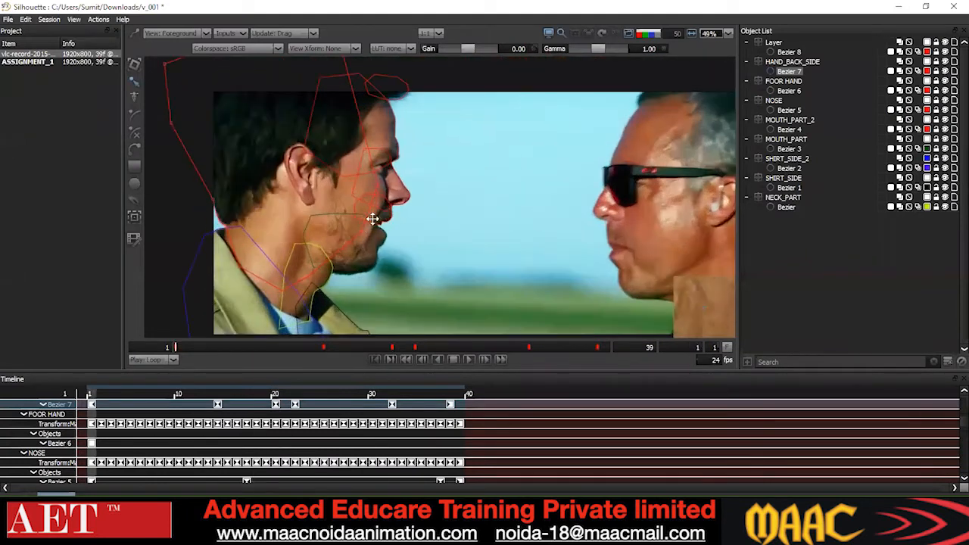
{"action": "left_click_drag", "start_coordinate": [359, 231], "coordinate": [399, 206]}
{"action": "scroll", "coordinate": [399, 205], "scroll_direction": "up", "scroll_amount": 2}
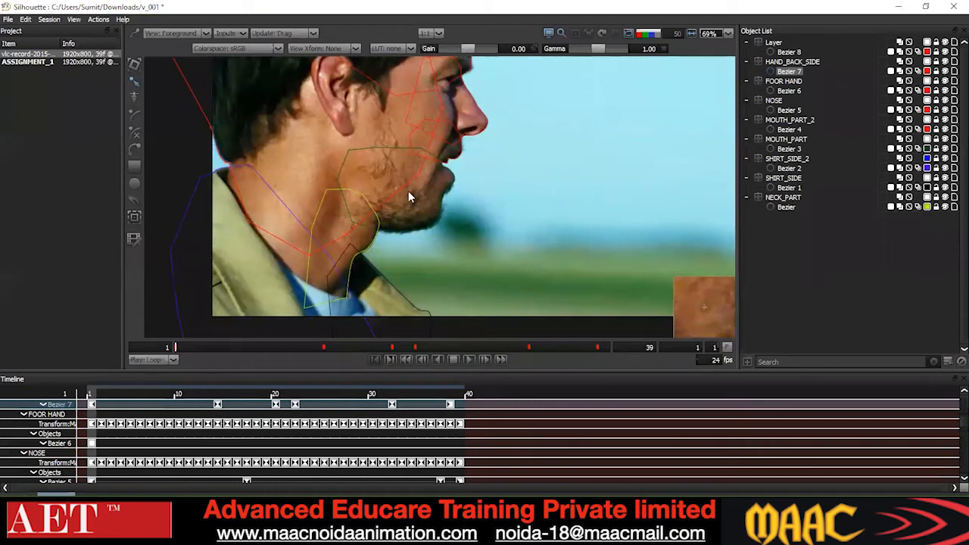
{"action": "scroll", "coordinate": [497, 125], "scroll_direction": "down", "scroll_amount": 1}
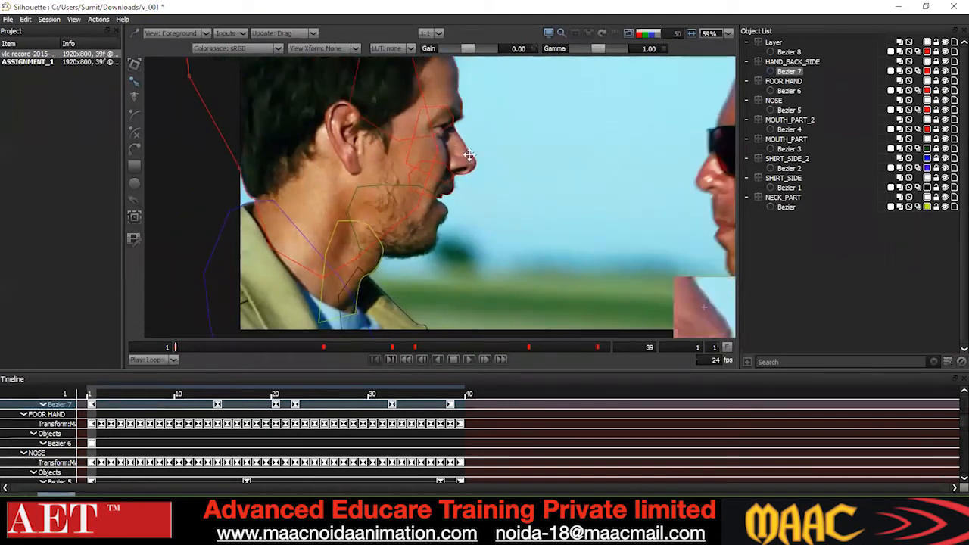
{"action": "left_click_drag", "start_coordinate": [475, 147], "coordinate": [455, 192]}
{"action": "scroll", "coordinate": [468, 121], "scroll_direction": "up", "scroll_amount": 2}
{"action": "left_click_drag", "start_coordinate": [472, 102], "coordinate": [459, 189]}
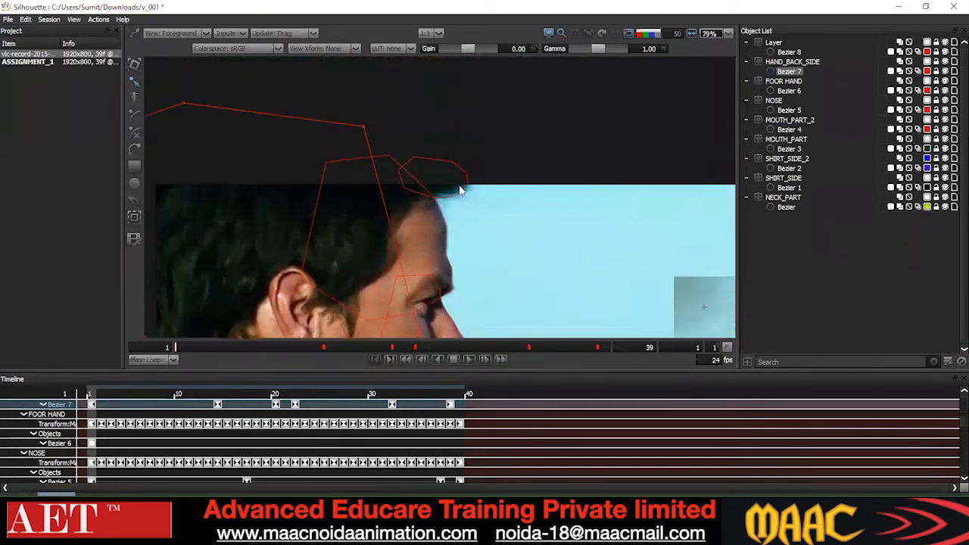
{"action": "scroll", "coordinate": [460, 190], "scroll_direction": "down", "scroll_amount": 5}
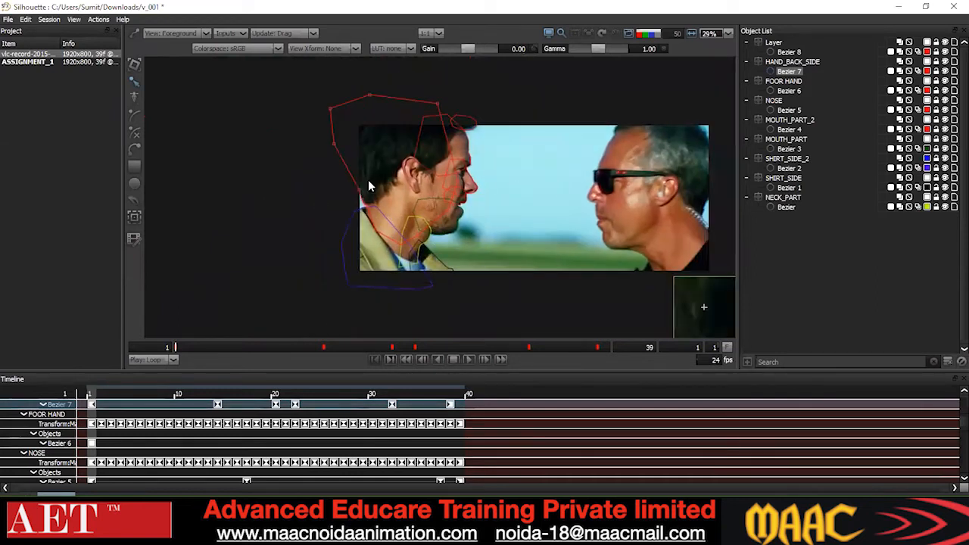
{"action": "scroll", "coordinate": [426, 194], "scroll_direction": "up", "scroll_amount": 3}
{"action": "left_click_drag", "start_coordinate": [444, 173], "coordinate": [424, 210]}
{"action": "left_click_drag", "start_coordinate": [307, 214], "coordinate": [338, 168]}
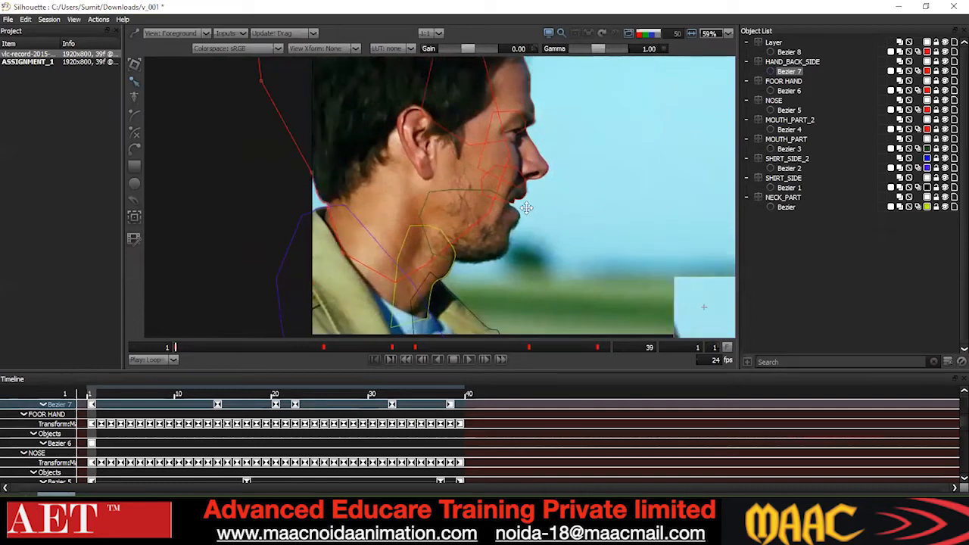
{"action": "scroll", "coordinate": [527, 207], "scroll_direction": "up", "scroll_amount": 1}
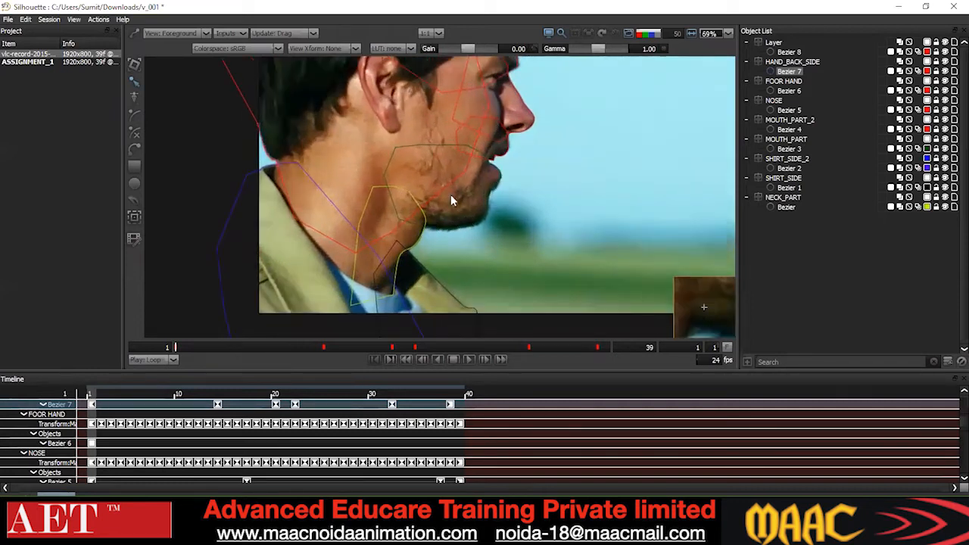
{"action": "left_click_drag", "start_coordinate": [482, 152], "coordinate": [463, 190]}
{"action": "scroll", "coordinate": [475, 189], "scroll_direction": "up", "scroll_amount": 3}
{"action": "scroll", "coordinate": [489, 182], "scroll_direction": "down", "scroll_amount": 4}
{"action": "left_click_drag", "start_coordinate": [517, 149], "coordinate": [513, 199]}
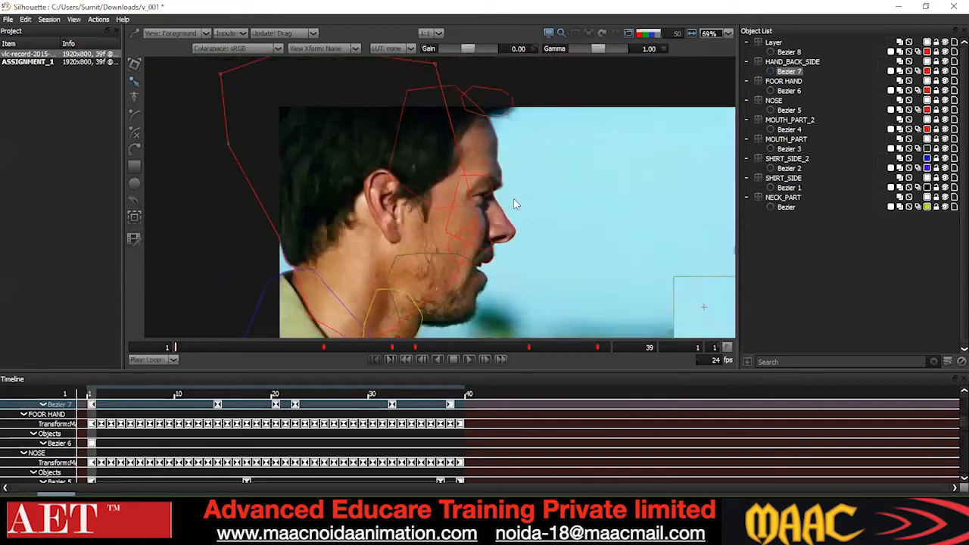
{"action": "scroll", "coordinate": [514, 204], "scroll_direction": "down", "scroll_amount": 3}
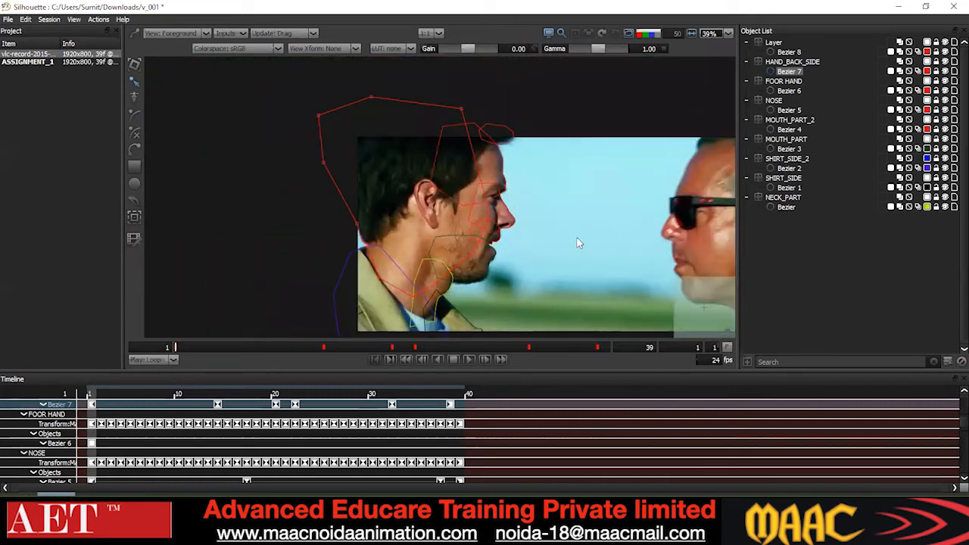
{"action": "left_click_drag", "start_coordinate": [578, 243], "coordinate": [532, 162]}
{"action": "left_click_drag", "start_coordinate": [471, 167], "coordinate": [464, 241]}
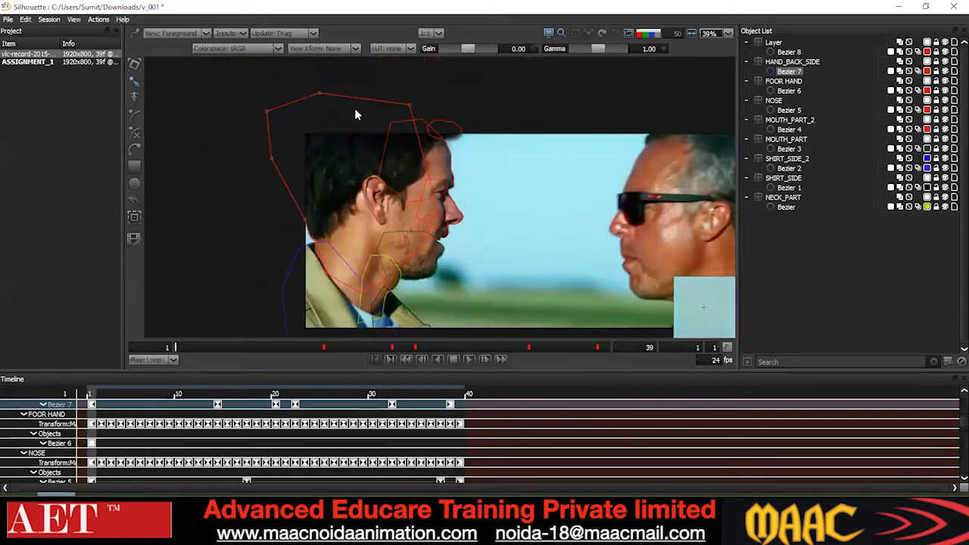
{"action": "scroll", "coordinate": [439, 229], "scroll_direction": "up", "scroll_amount": 5}
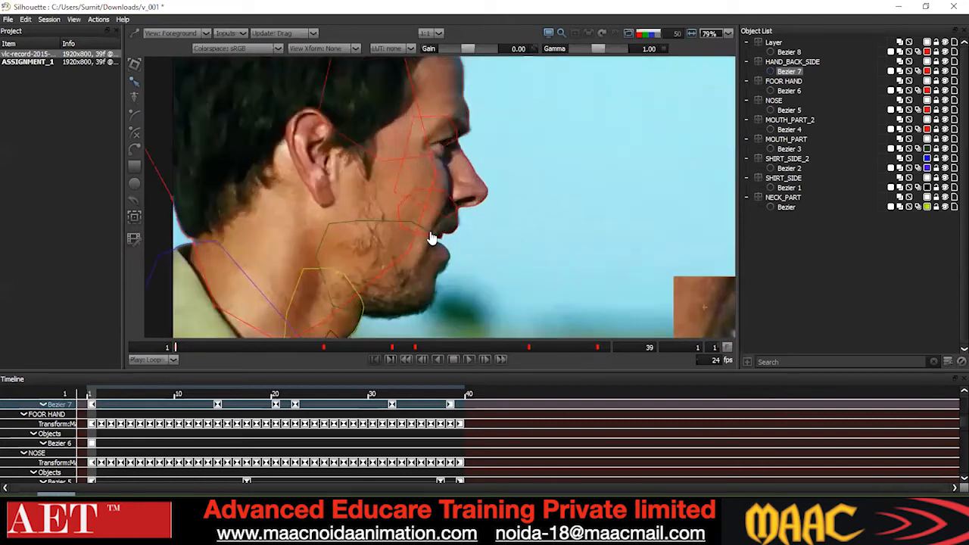
- Select the MOUTH_PART_2 shape and its points around the upper lip and mouth corner
{"action": "left_click", "coordinate": [458, 241]}
{"action": "scroll", "coordinate": [460, 239], "scroll_direction": "down", "scroll_amount": 2}
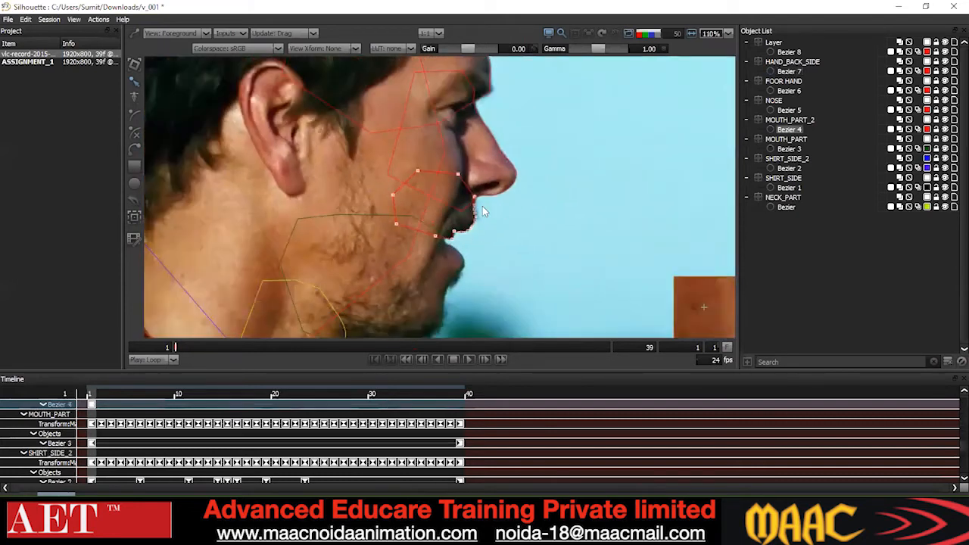
{"action": "scroll", "coordinate": [482, 206], "scroll_direction": "up", "scroll_amount": 4}
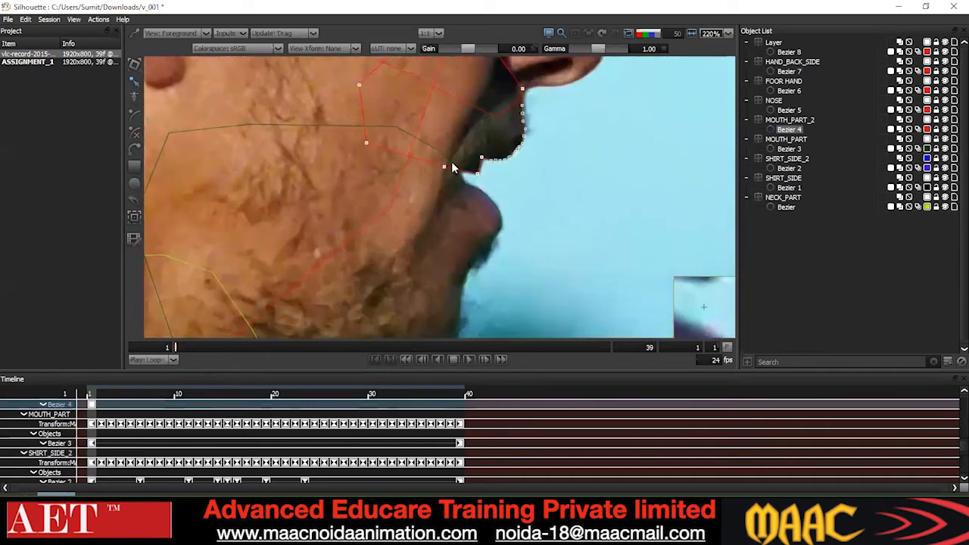
{"action": "left_click_drag", "start_coordinate": [487, 202], "coordinate": [487, 202]}
{"action": "left_click_drag", "start_coordinate": [566, 159], "coordinate": [548, 210]}
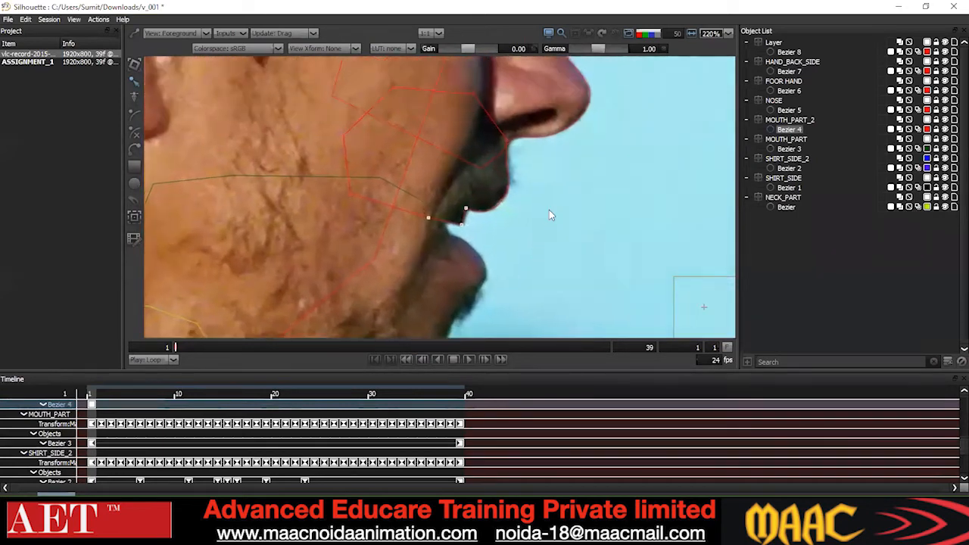
{"action": "scroll", "coordinate": [542, 227], "scroll_direction": "down", "scroll_amount": 3}
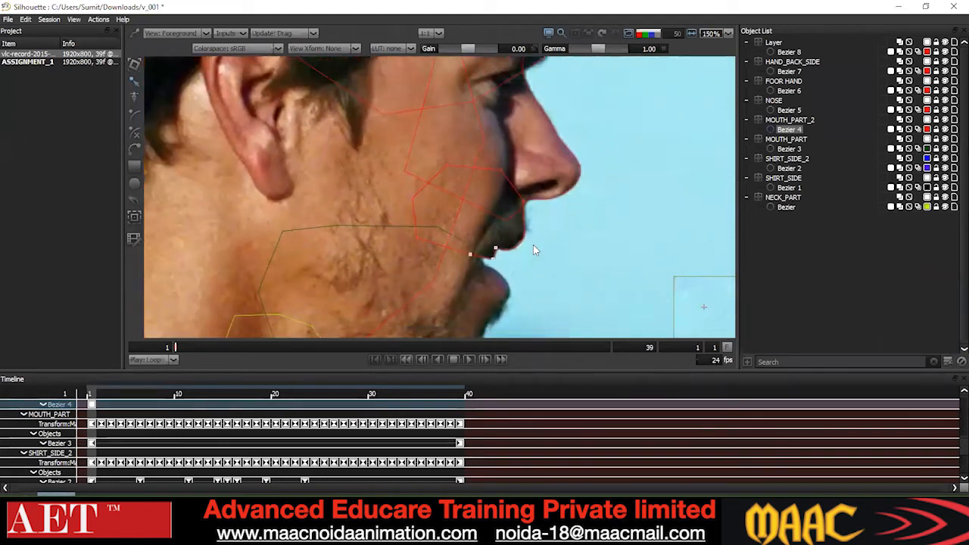
{"action": "scroll", "coordinate": [515, 271], "scroll_direction": "down", "scroll_amount": 2}
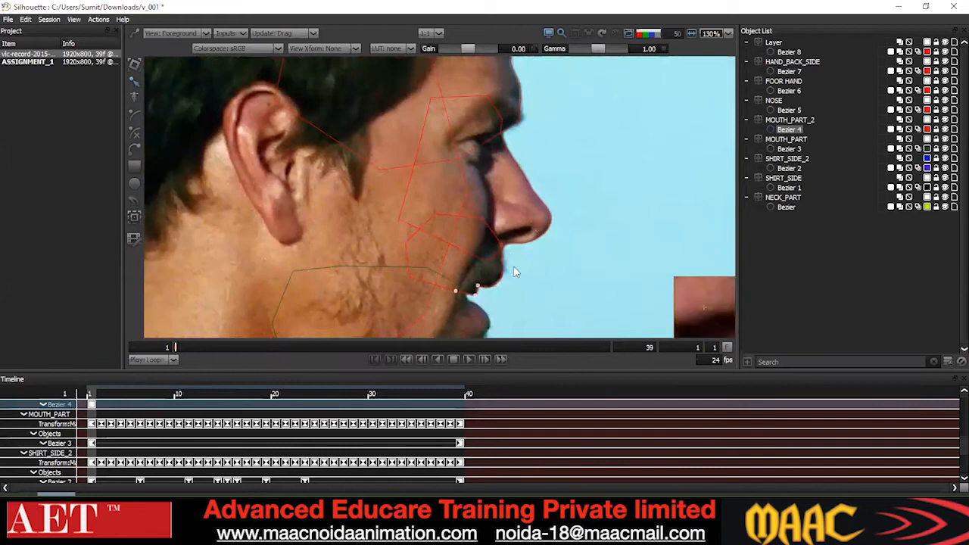
{"action": "scroll", "coordinate": [515, 271], "scroll_direction": "up", "scroll_amount": 2}
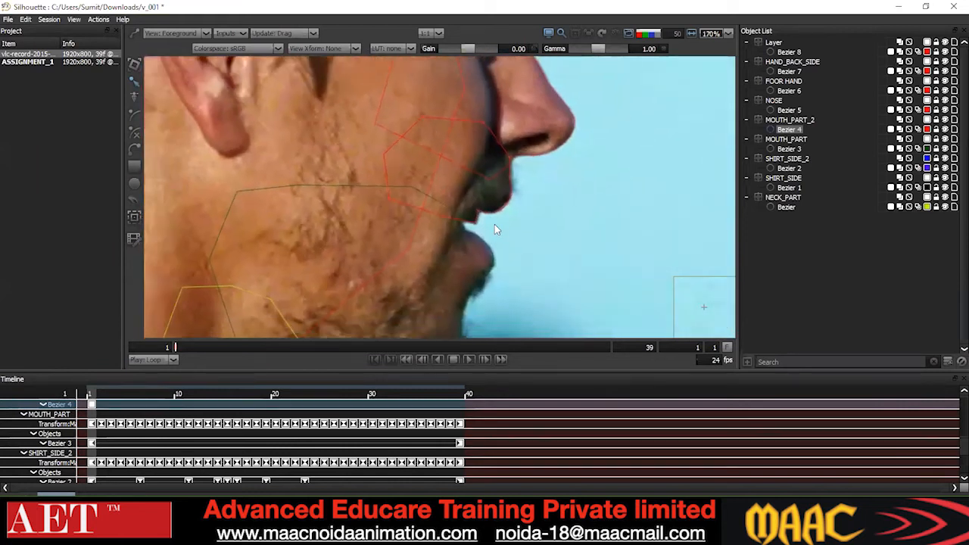
{"action": "scroll", "coordinate": [462, 199], "scroll_direction": "down", "scroll_amount": 1}
{"action": "left_click_drag", "start_coordinate": [556, 187], "coordinate": [426, 266]}
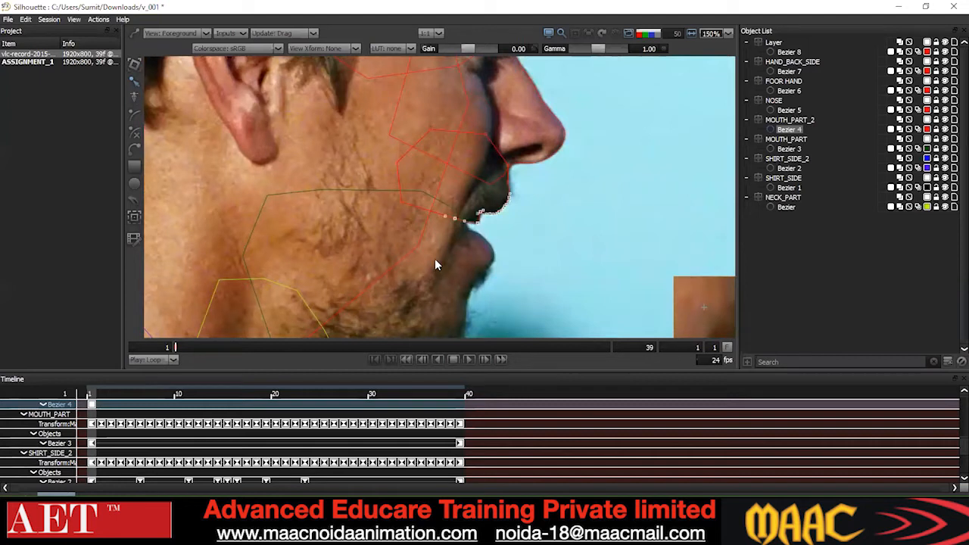
- Add points close to the lower lip-corner point of the MOUTH_PART_2 shape and smooth the selected points
{"action": "scroll", "coordinate": [492, 211], "scroll_direction": "up", "scroll_amount": 3}
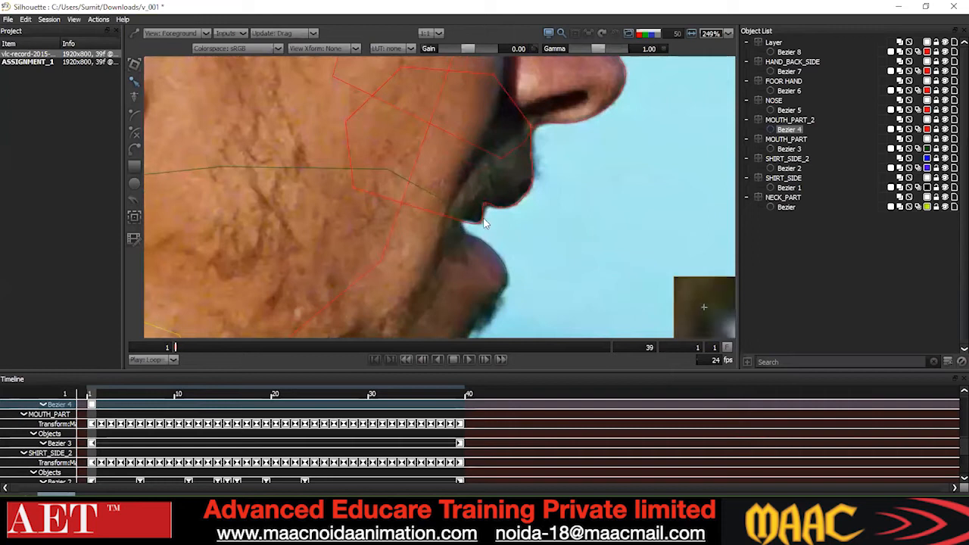
{"action": "scroll", "coordinate": [466, 233], "scroll_direction": "up", "scroll_amount": 2}
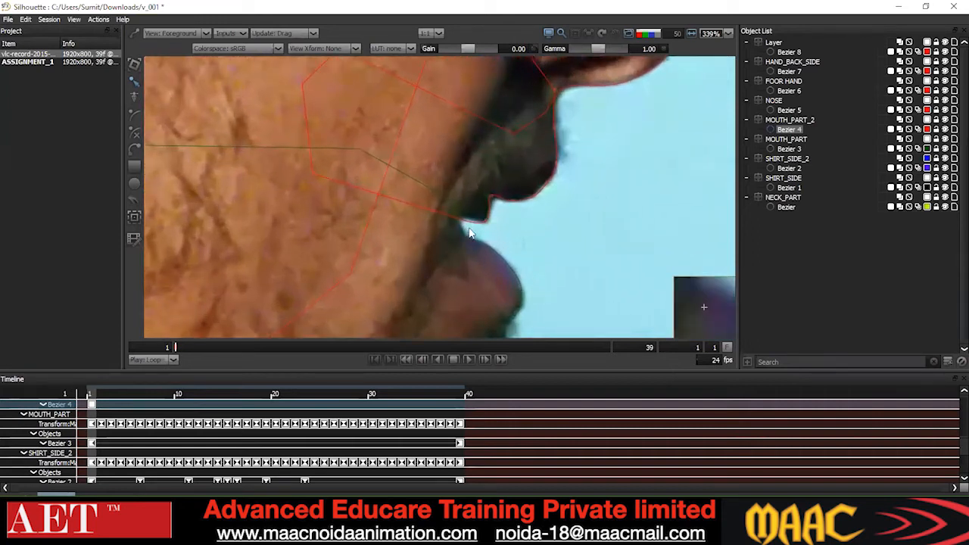
{"action": "scroll", "coordinate": [470, 233], "scroll_direction": "up", "scroll_amount": 1}
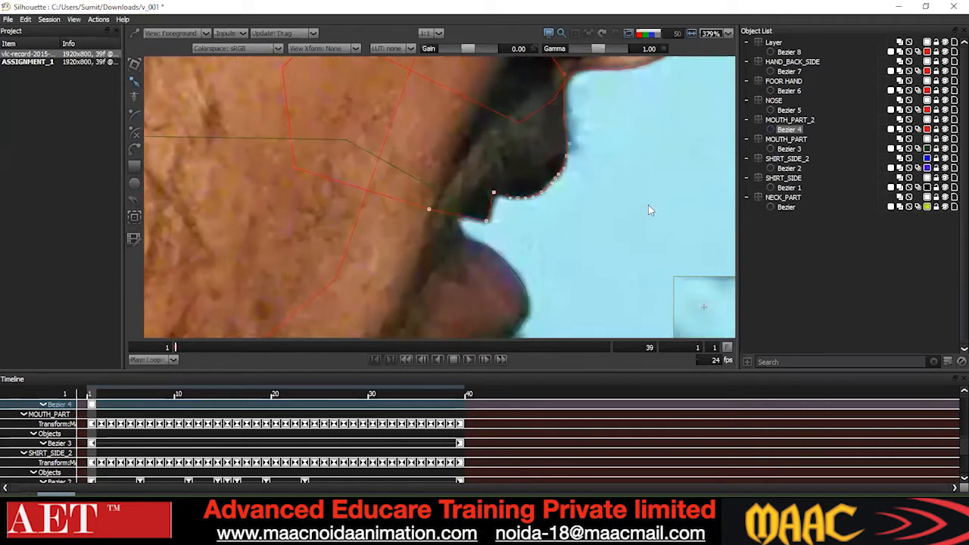
{"action": "scroll", "coordinate": [487, 225], "scroll_direction": "up", "scroll_amount": 1}
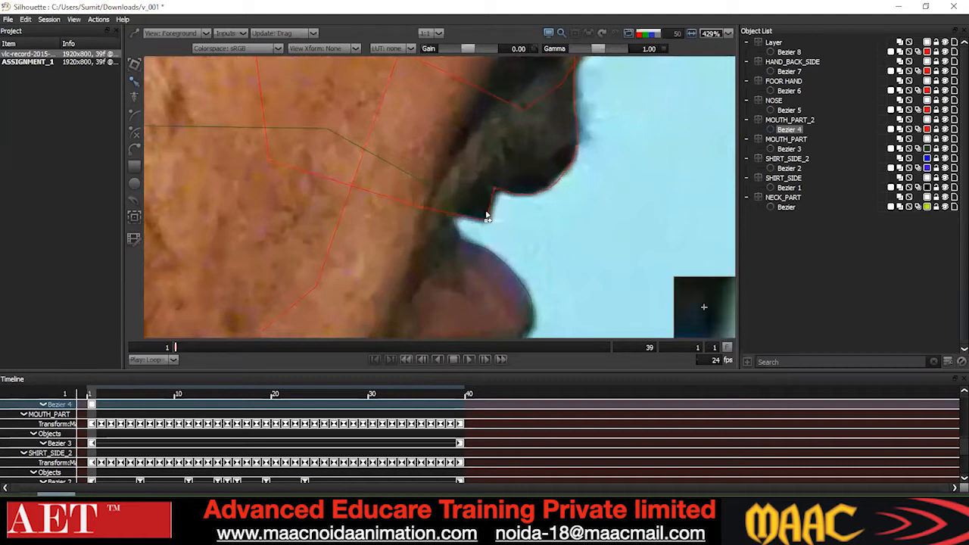
{"action": "left_click", "coordinate": [488, 217]}
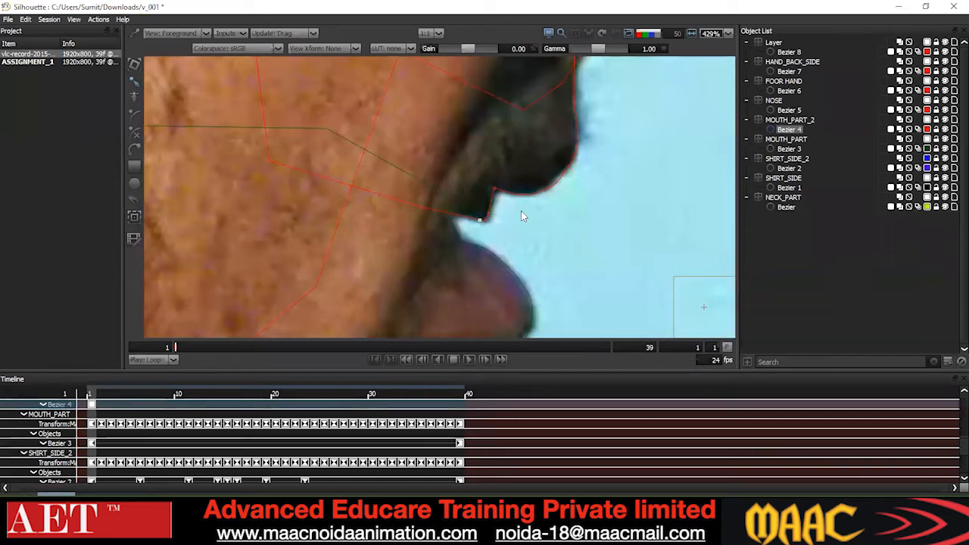
{"action": "scroll", "coordinate": [521, 210], "scroll_direction": "down", "scroll_amount": 3}
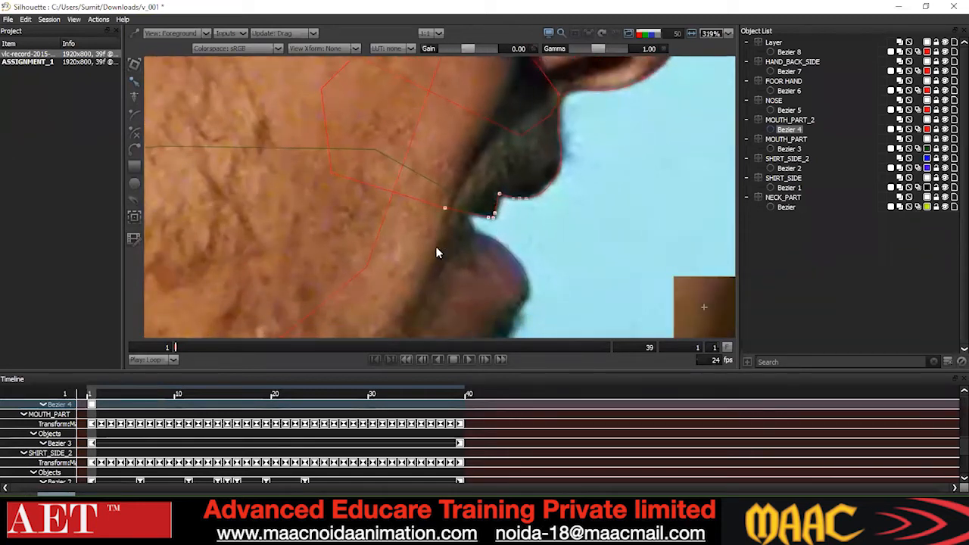
{"action": "key", "text": "z"}
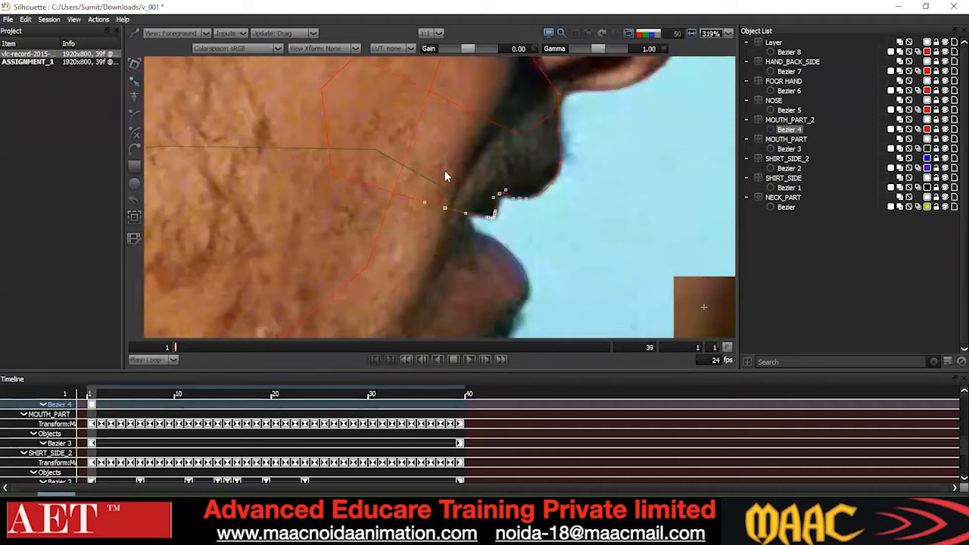
{"action": "scroll", "coordinate": [443, 234], "scroll_direction": "up", "scroll_amount": 1}
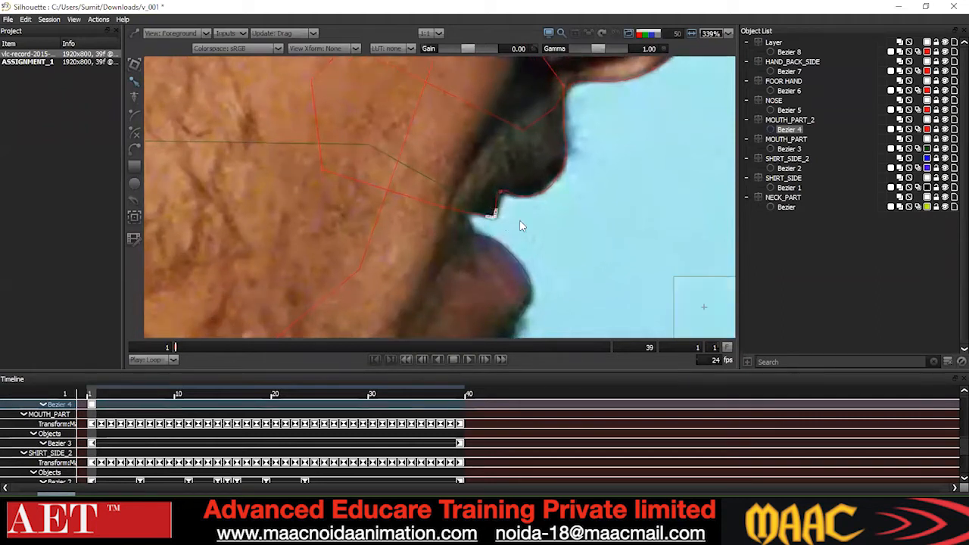
- Add points beside the upper notch of the lip corner and select the points around both corners
{"action": "left_click", "coordinate": [500, 192]}
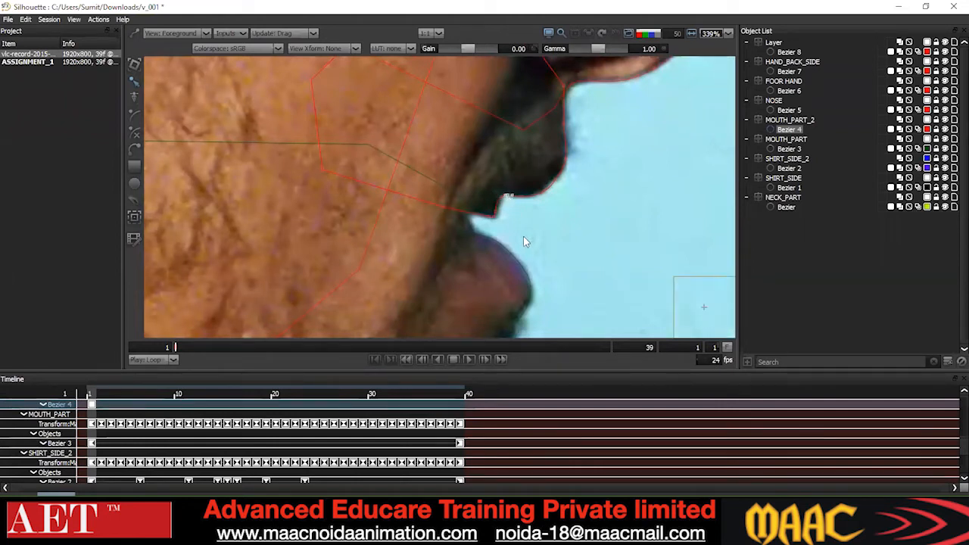
{"action": "scroll", "coordinate": [506, 199], "scroll_direction": "down", "scroll_amount": 1}
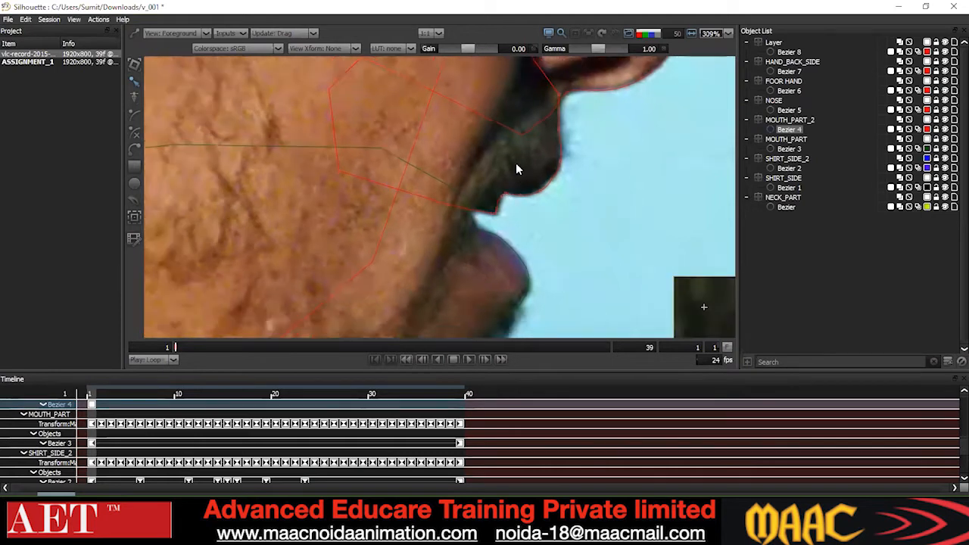
{"action": "scroll", "coordinate": [517, 169], "scroll_direction": "down", "scroll_amount": 1}
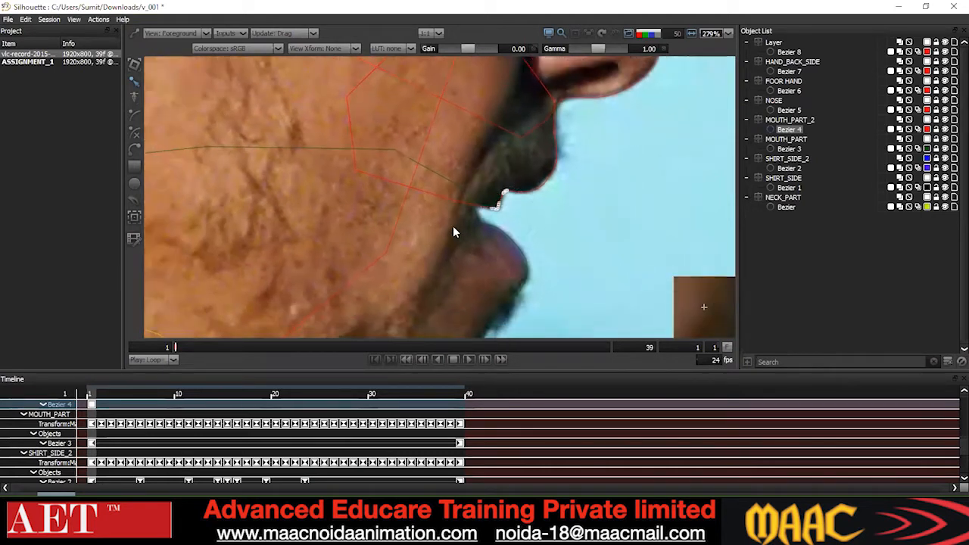
{"action": "left_click_drag", "start_coordinate": [619, 145], "coordinate": [560, 211]}
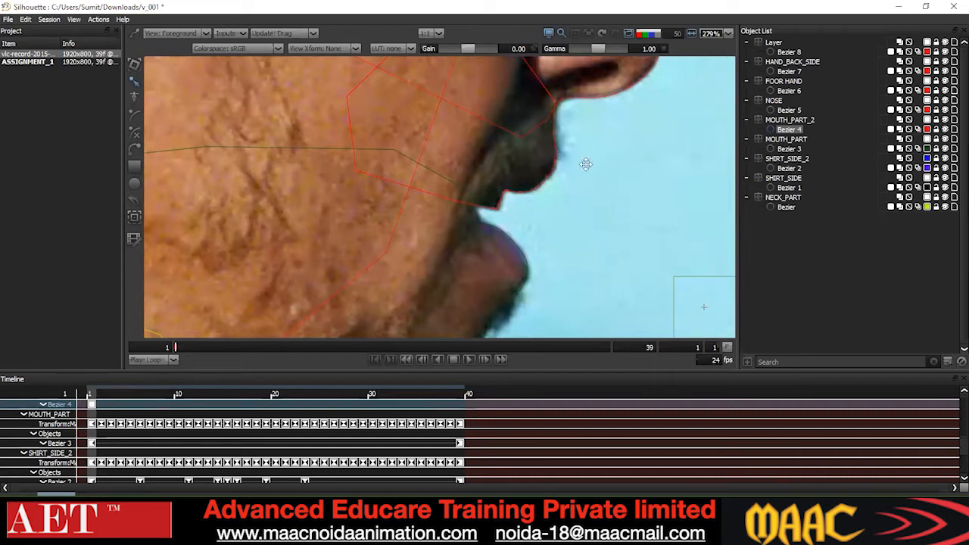
- Select the MOUTH_PART_2 points along the front edge of the upper lip and smooth them
{"action": "scroll", "coordinate": [586, 164], "scroll_direction": "down", "scroll_amount": 2}
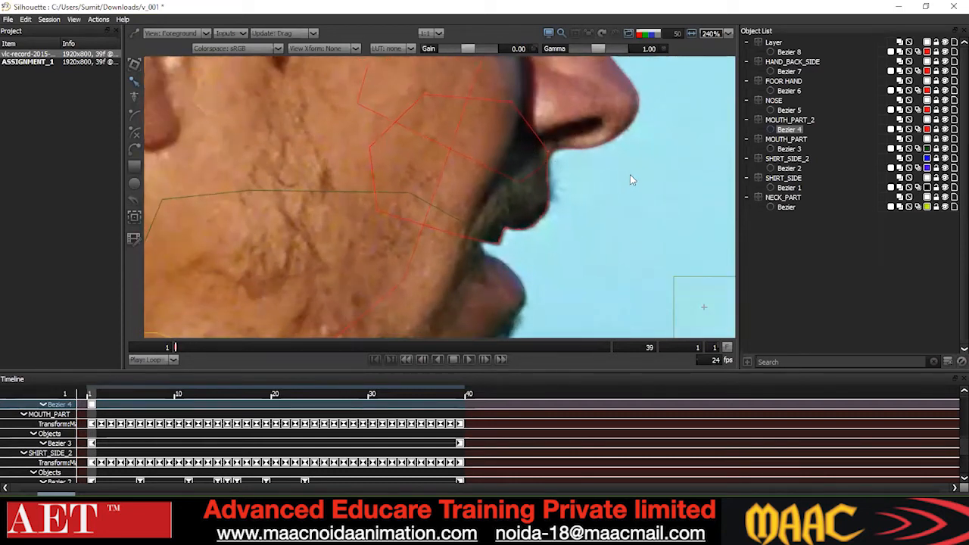
{"action": "scroll", "coordinate": [630, 179], "scroll_direction": "down", "scroll_amount": 1}
{"action": "scroll", "coordinate": [571, 159], "scroll_direction": "up", "scroll_amount": 1}
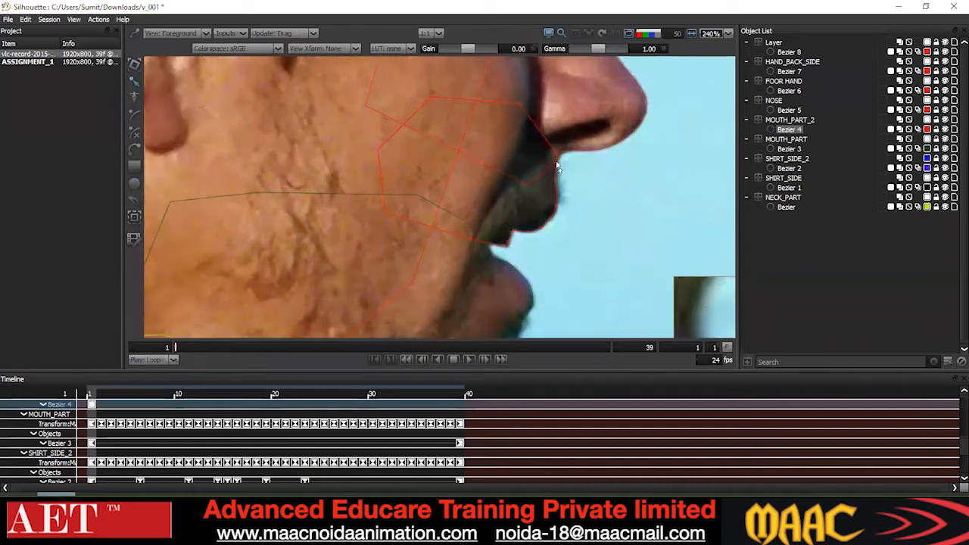
{"action": "left_click_drag", "start_coordinate": [545, 220], "coordinate": [639, 154]}
{"action": "right_click", "coordinate": [640, 154]}
{"action": "left_click", "coordinate": [667, 250]}
- Round the cheek-side outline of the MOUTH_PART_2 shape and select the points along the front curve of the upper lip
{"action": "scroll", "coordinate": [605, 219], "scroll_direction": "down", "scroll_amount": 2}
{"action": "left_click_drag", "start_coordinate": [380, 97], "coordinate": [521, 241]}
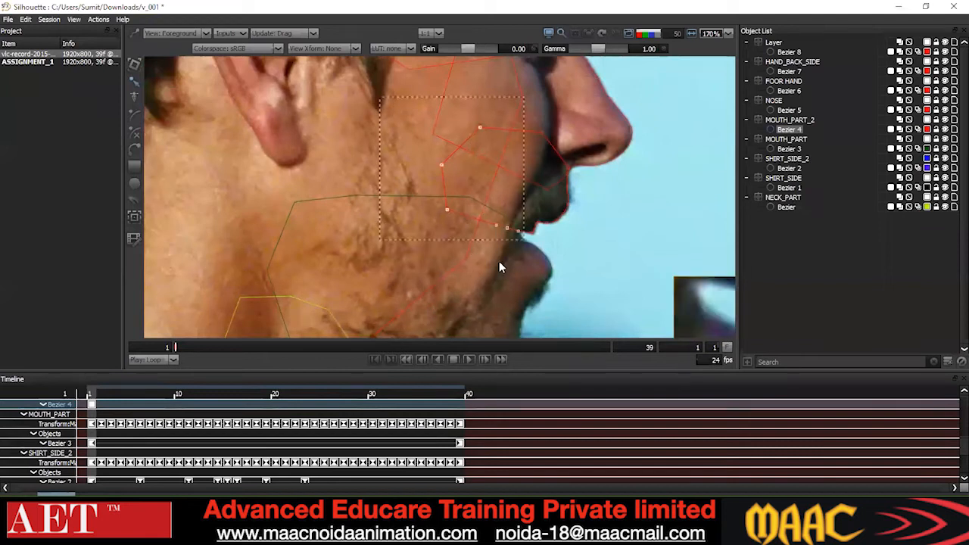
{"action": "left_click_drag", "start_coordinate": [659, 143], "coordinate": [537, 227]}
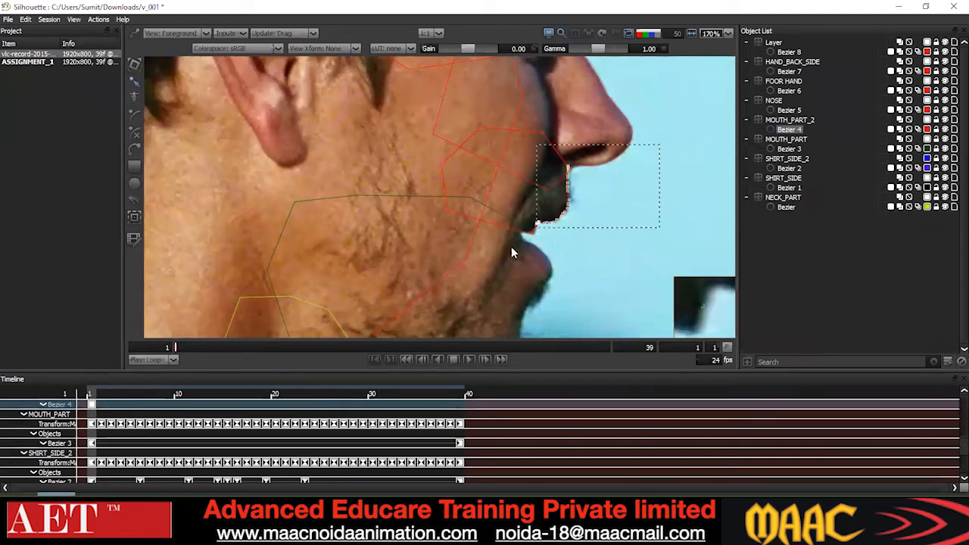
{"action": "scroll", "coordinate": [657, 147], "scroll_direction": "down", "scroll_amount": 1}
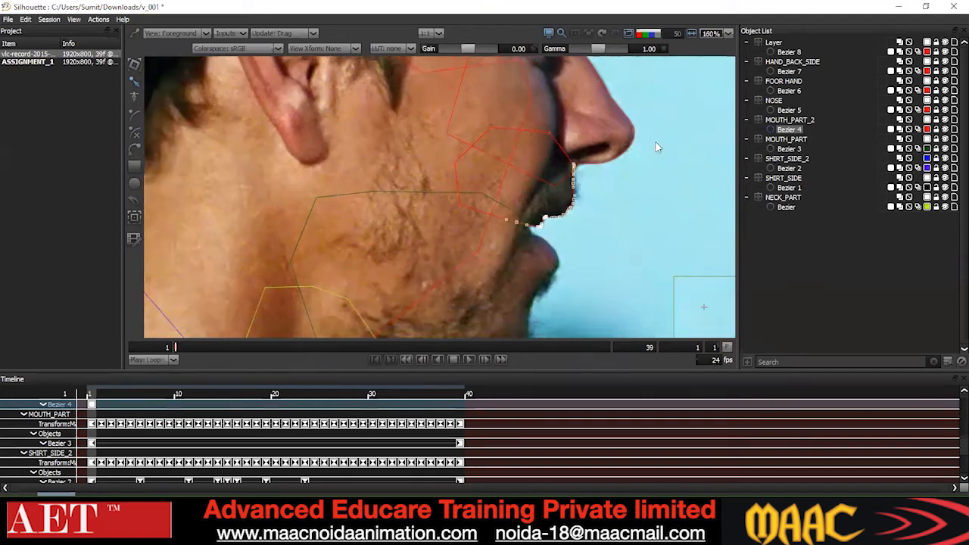
{"action": "scroll", "coordinate": [657, 148], "scroll_direction": "down", "scroll_amount": 1}
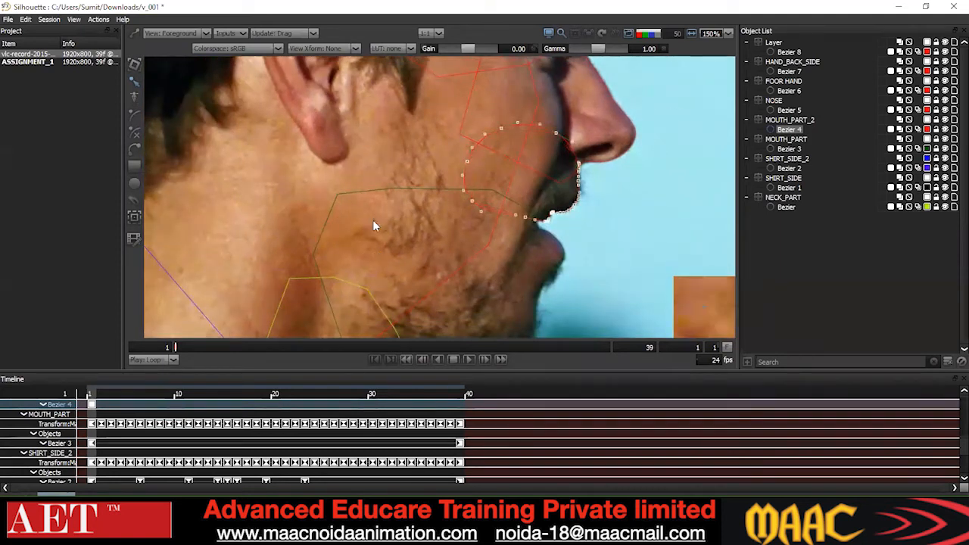
{"action": "left_click_drag", "start_coordinate": [706, 86], "coordinate": [415, 248]}
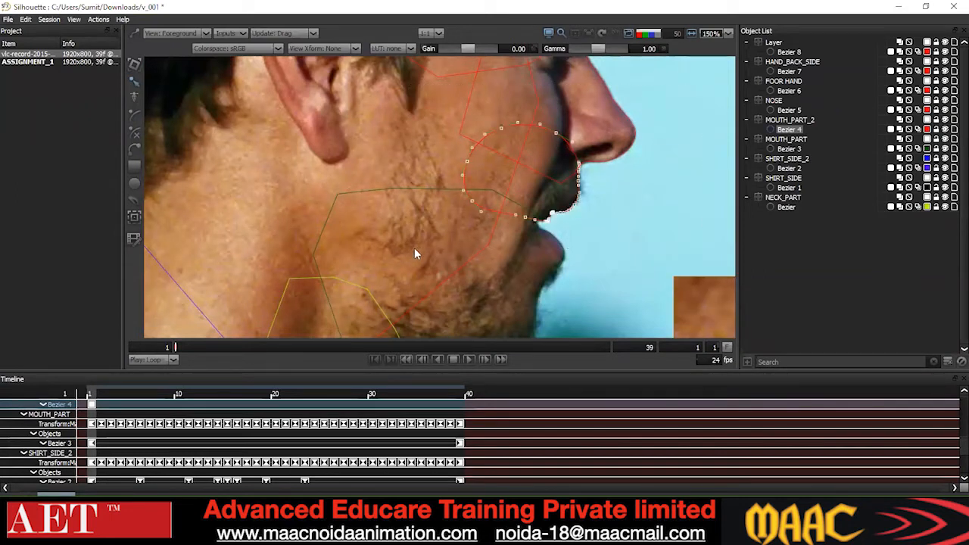
{"action": "scroll", "coordinate": [558, 218], "scroll_direction": "up", "scroll_amount": 4}
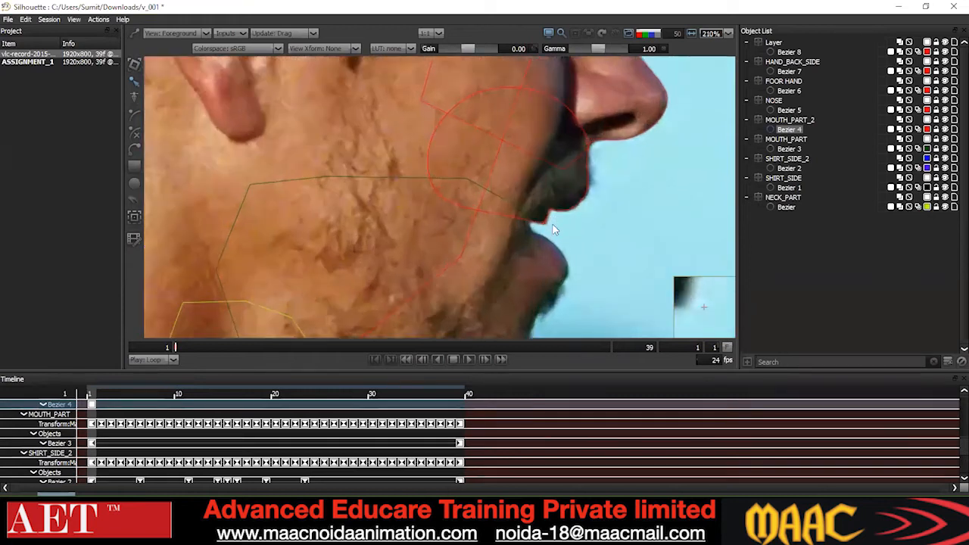
{"action": "left_click_drag", "start_coordinate": [562, 225], "coordinate": [554, 272]}
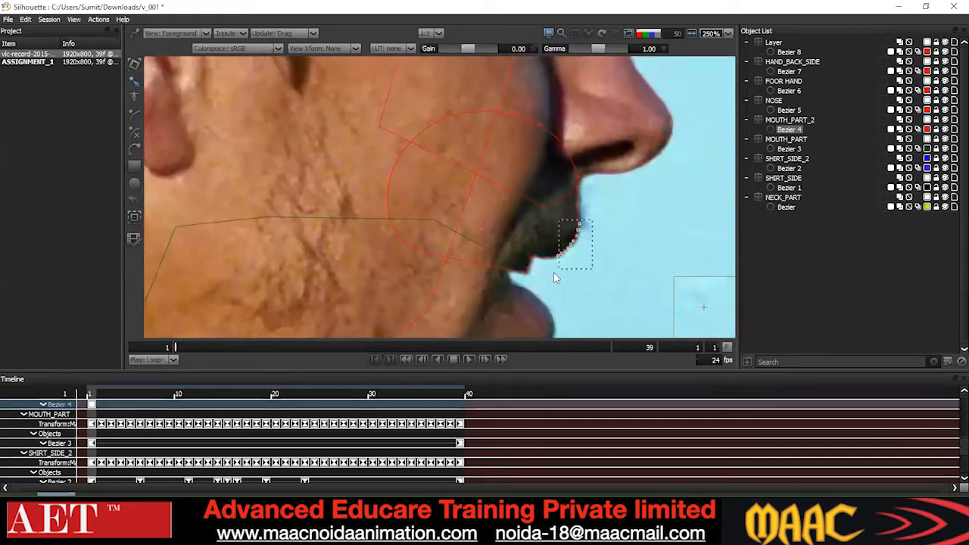
{"action": "scroll", "coordinate": [581, 303], "scroll_direction": "down", "scroll_amount": 3}
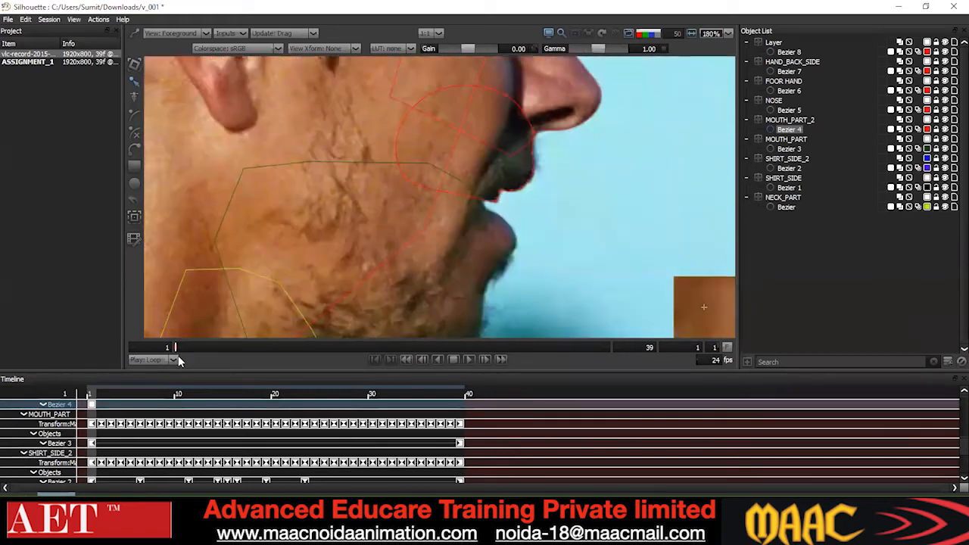
- Check the mouth profile in the Output view, both as a black-and-white matte and as a red overlay on the footage
{"action": "key", "text": "a"}
{"action": "key", "text": "3"}
{"action": "scroll", "coordinate": [536, 202], "scroll_direction": "up", "scroll_amount": 3}
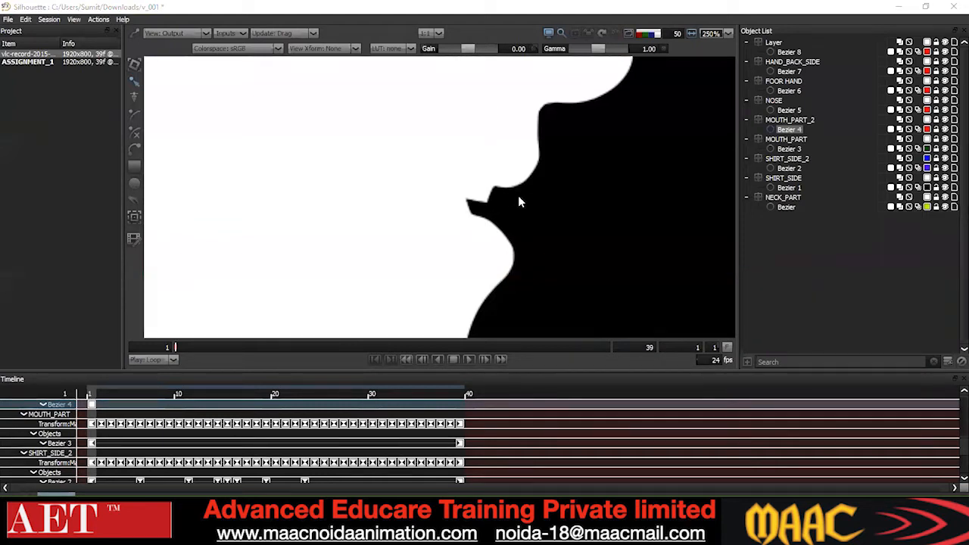
{"action": "scroll", "coordinate": [508, 176], "scroll_direction": "down", "scroll_amount": 6}
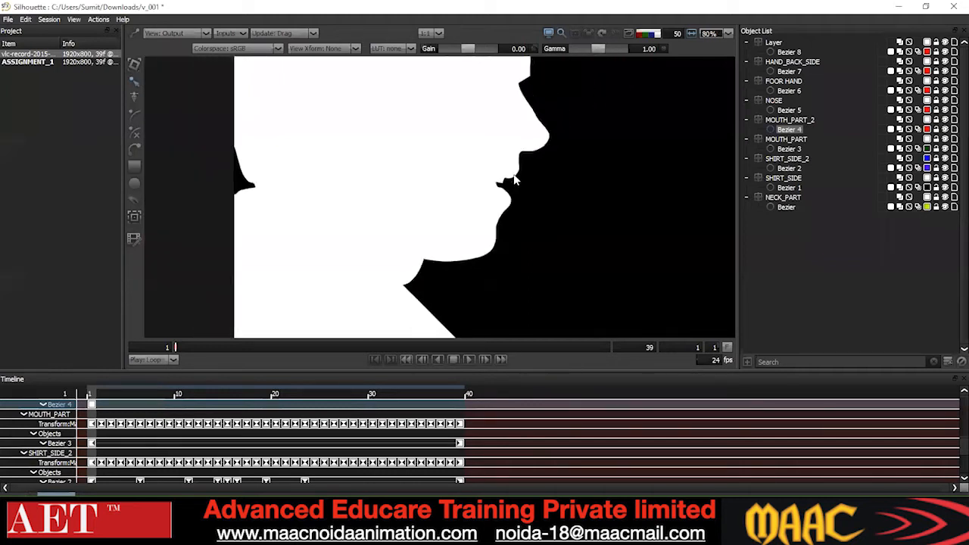
{"action": "key", "text": "1"}
{"action": "scroll", "coordinate": [512, 176], "scroll_direction": "up", "scroll_amount": 4}
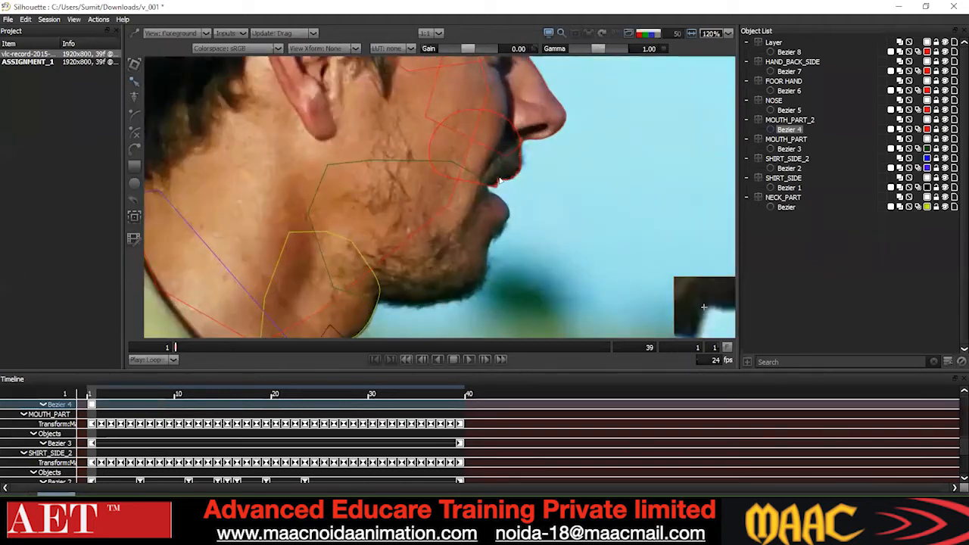
{"action": "key", "text": "3"}
{"action": "scroll", "coordinate": [500, 182], "scroll_direction": "up", "scroll_amount": 4}
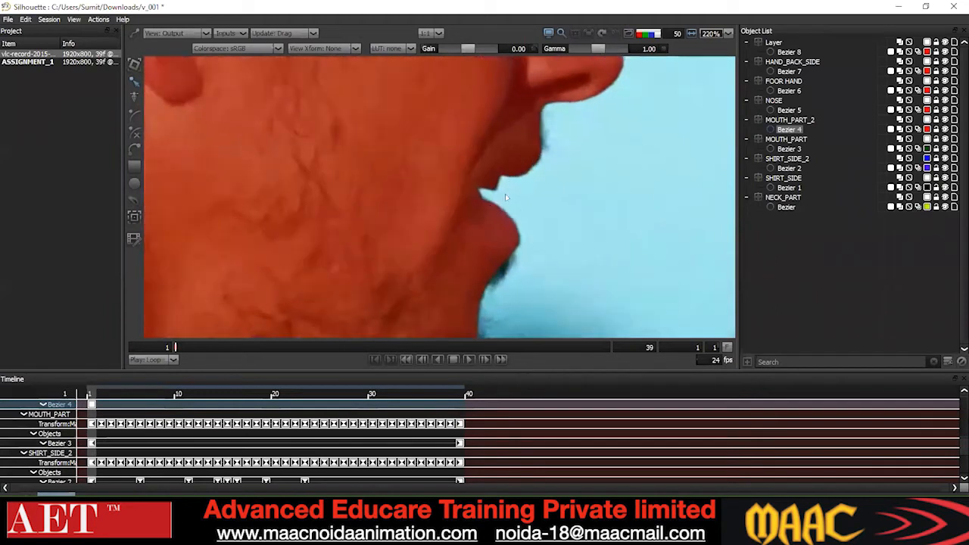
{"action": "scroll", "coordinate": [542, 178], "scroll_direction": "down", "scroll_amount": 1}
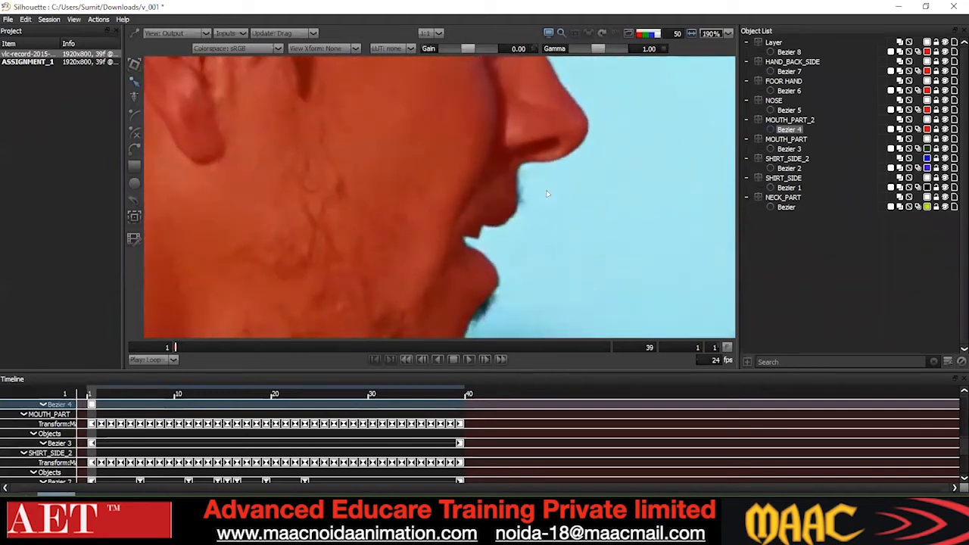
{"action": "key", "text": "1"}
- Select the FOOR HAND shape around the forehead and brow
{"action": "scroll", "coordinate": [515, 172], "scroll_direction": "down", "scroll_amount": 3}
{"action": "left_click_drag", "start_coordinate": [512, 181], "coordinate": [483, 284]}
{"action": "left_click_drag", "start_coordinate": [496, 146], "coordinate": [504, 221]}
{"action": "left_click", "coordinate": [521, 227]}
{"action": "scroll", "coordinate": [523, 225], "scroll_direction": "down", "scroll_amount": 3}
{"action": "left_click_drag", "start_coordinate": [573, 112], "coordinate": [359, 296]}
{"action": "scroll", "coordinate": [477, 218], "scroll_direction": "up", "scroll_amount": 7}
{"action": "left_click_drag", "start_coordinate": [542, 101], "coordinate": [561, 64]}
{"action": "scroll", "coordinate": [561, 207], "scroll_direction": "up", "scroll_amount": 5}
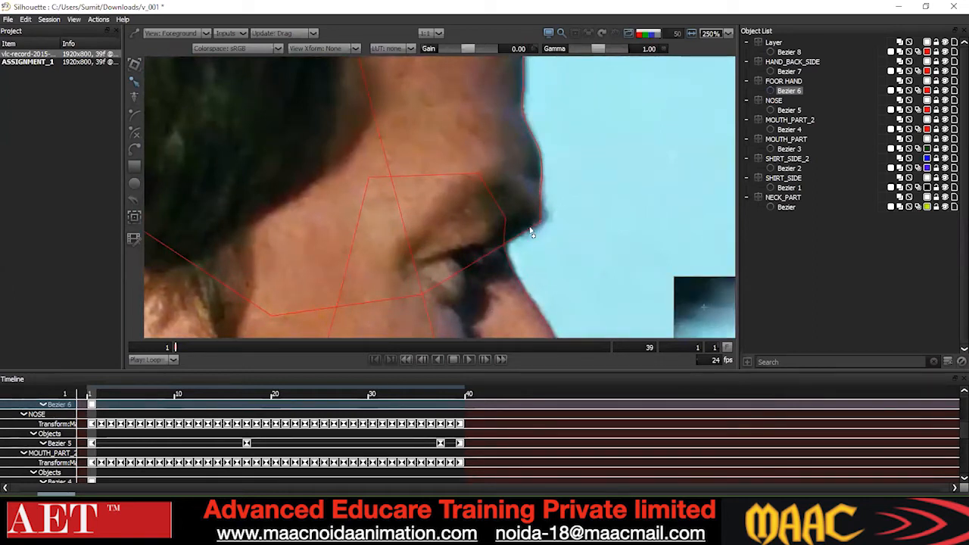
- Select the FOOR HAND points around the tip of the brow and smooth that part of the outline
{"action": "left_click", "coordinate": [535, 226]}
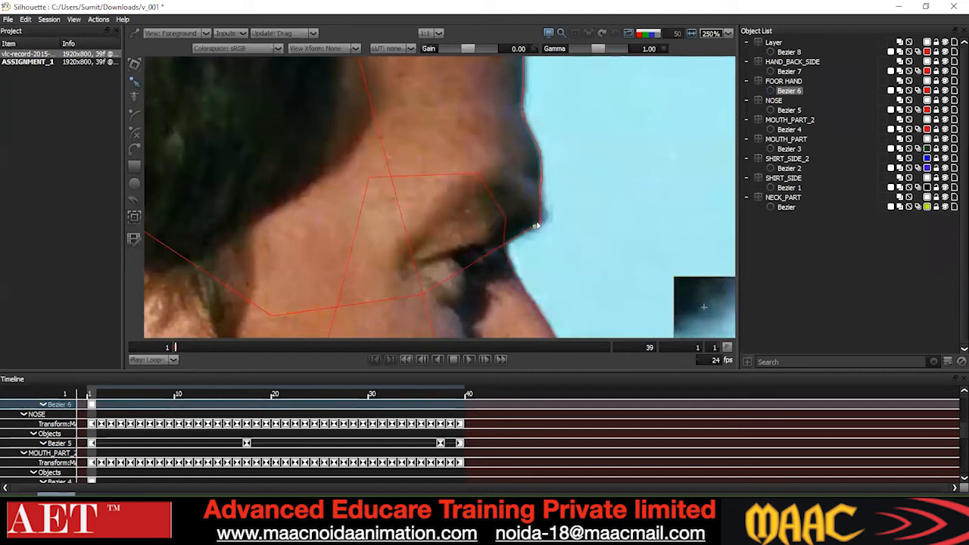
{"action": "left_click_drag", "start_coordinate": [588, 201], "coordinate": [523, 245]}
{"action": "scroll", "coordinate": [490, 301], "scroll_direction": "down", "scroll_amount": 1}
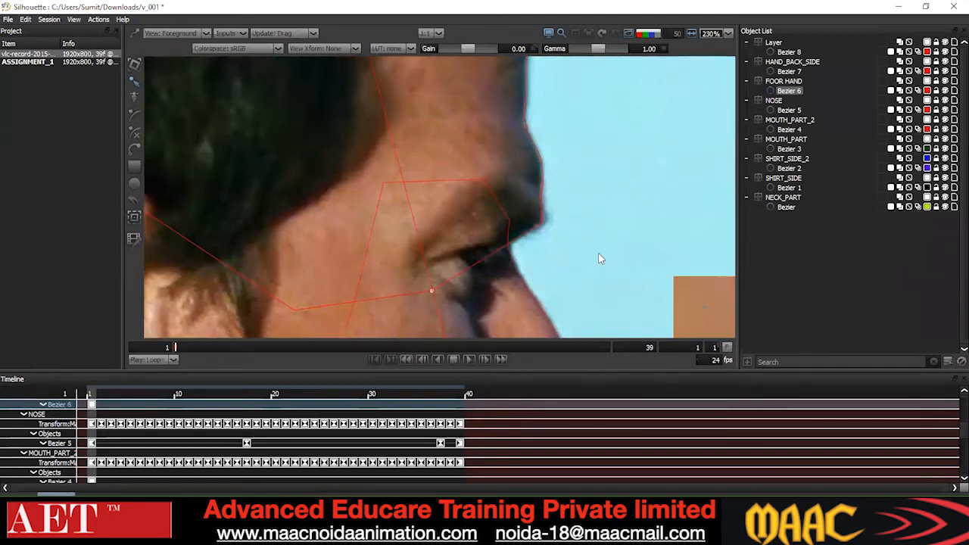
{"action": "scroll", "coordinate": [600, 259], "scroll_direction": "down", "scroll_amount": 3}
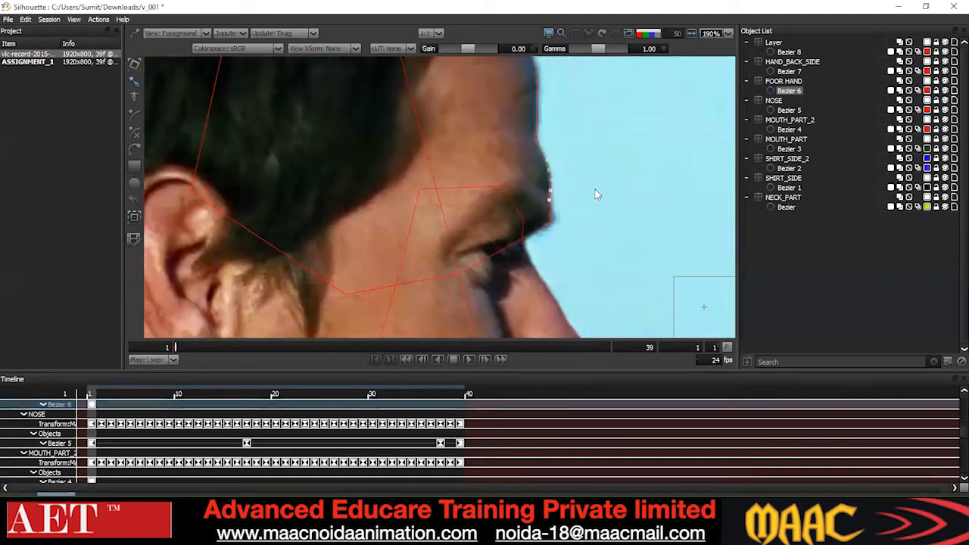
{"action": "scroll", "coordinate": [593, 182], "scroll_direction": "down", "scroll_amount": 1}
{"action": "left_click_drag", "start_coordinate": [503, 236], "coordinate": [544, 233]}
{"action": "right_click", "coordinate": [617, 135]}
{"action": "left_click", "coordinate": [636, 239]}
- Smooth the remaining FOOR HAND points along the front of the brow and forehead
{"action": "scroll", "coordinate": [593, 250], "scroll_direction": "down", "scroll_amount": 3}
{"action": "right_click", "coordinate": [589, 170]}
{"action": "left_click", "coordinate": [620, 274]}
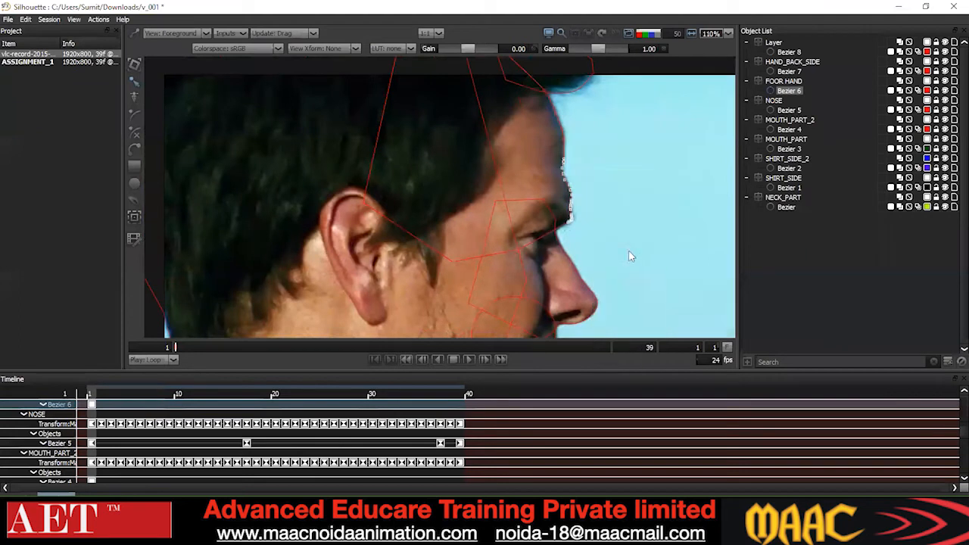
{"action": "scroll", "coordinate": [617, 200], "scroll_direction": "down", "scroll_amount": 3}
{"action": "mouse_move", "coordinate": [624, 137]}
{"action": "left_mouse_down"}
{"action": "mouse_move", "coordinate": [573, 238]}
{"action": "mouse_move", "coordinate": [617, 141]}
{"action": "left_mouse_up"}
{"action": "right_click", "coordinate": [649, 235]}
{"action": "left_click", "coordinate": [669, 340]}
- Select the HAND_BACK_SIDE shape's points along the back of the hair and the nape
{"action": "scroll", "coordinate": [617, 137], "scroll_direction": "down", "scroll_amount": 2}
{"action": "scroll", "coordinate": [394, 201], "scroll_direction": "up", "scroll_amount": 2}
{"action": "left_click_drag", "start_coordinate": [407, 147], "coordinate": [294, 263]}
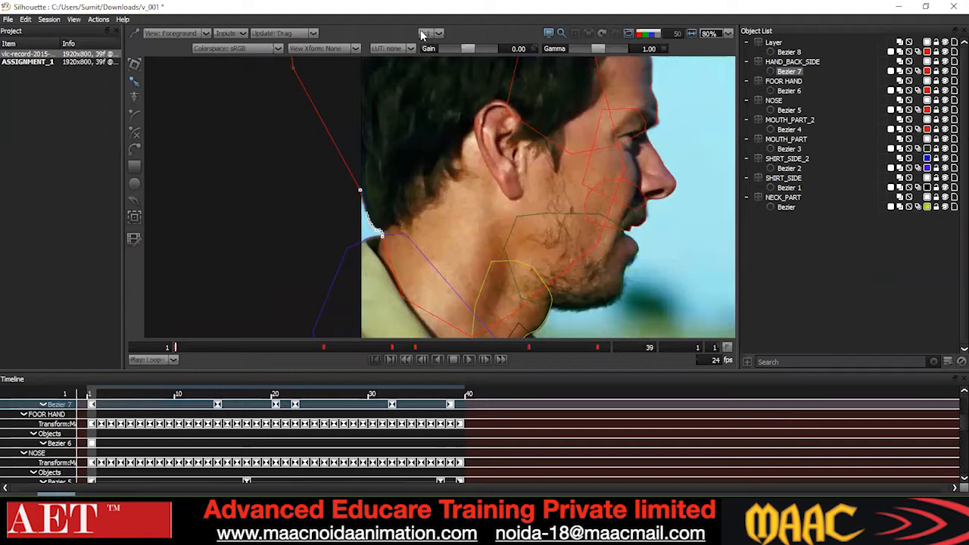
{"action": "scroll", "coordinate": [432, 197], "scroll_direction": "up", "scroll_amount": 3}
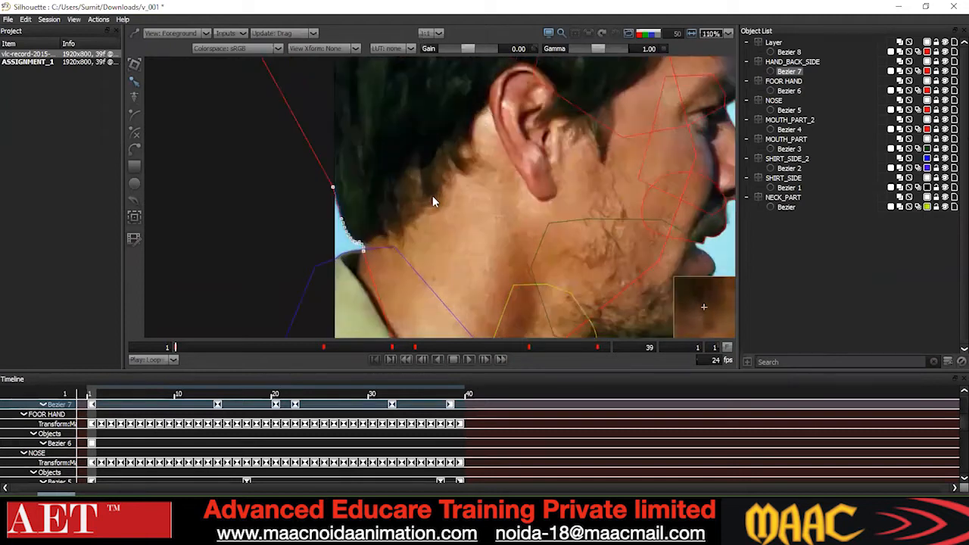
{"action": "scroll", "coordinate": [364, 206], "scroll_direction": "up", "scroll_amount": 2}
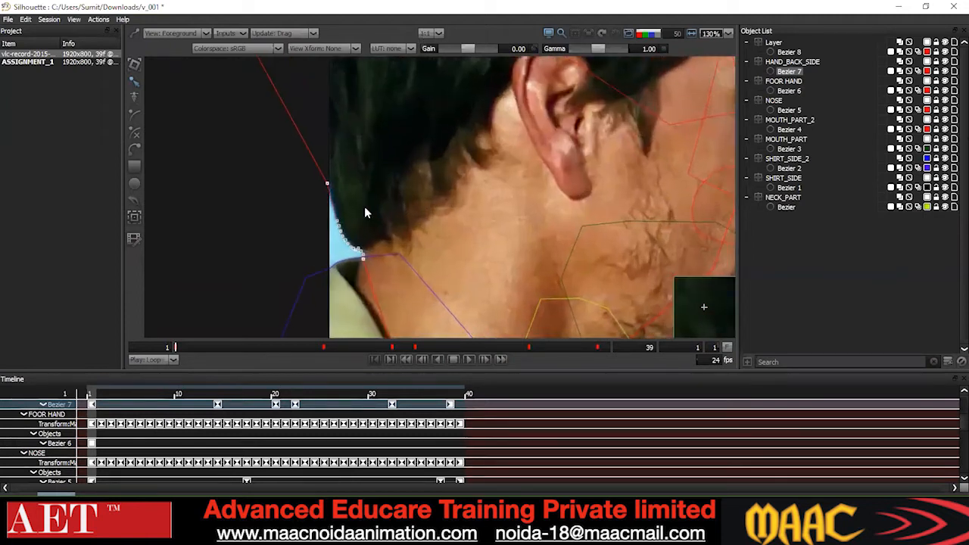
{"action": "scroll", "coordinate": [365, 206], "scroll_direction": "down", "scroll_amount": 3}
- Reselect the MOUTH_PART_2 shape on frame 1 and bring its keyframe tracks into view in the timeline
{"action": "left_click_drag", "start_coordinate": [217, 345], "coordinate": [193, 351]}
{"action": "left_click_drag", "start_coordinate": [704, 226], "coordinate": [541, 195]}
{"action": "left_click", "coordinate": [522, 202]}
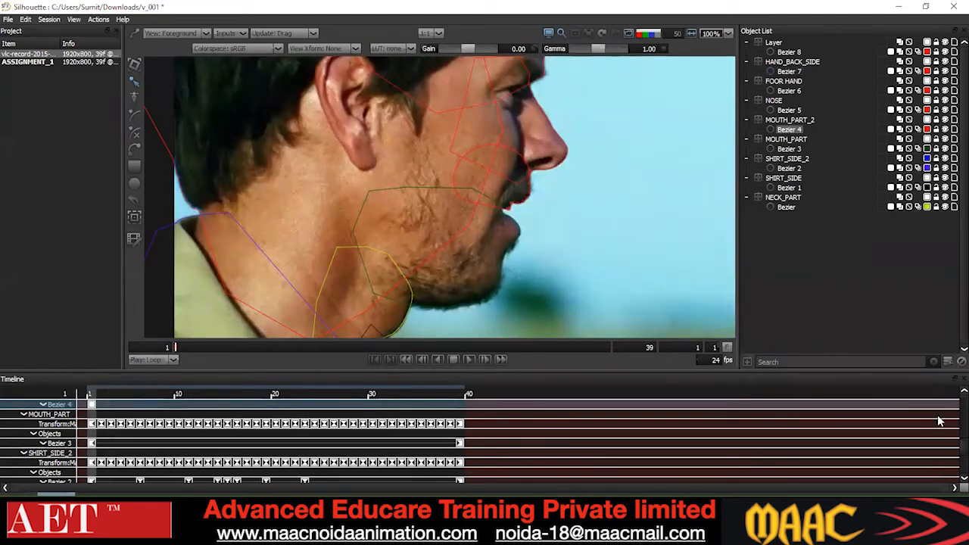
{"action": "left_click_drag", "start_coordinate": [960, 447], "coordinate": [946, 439]}
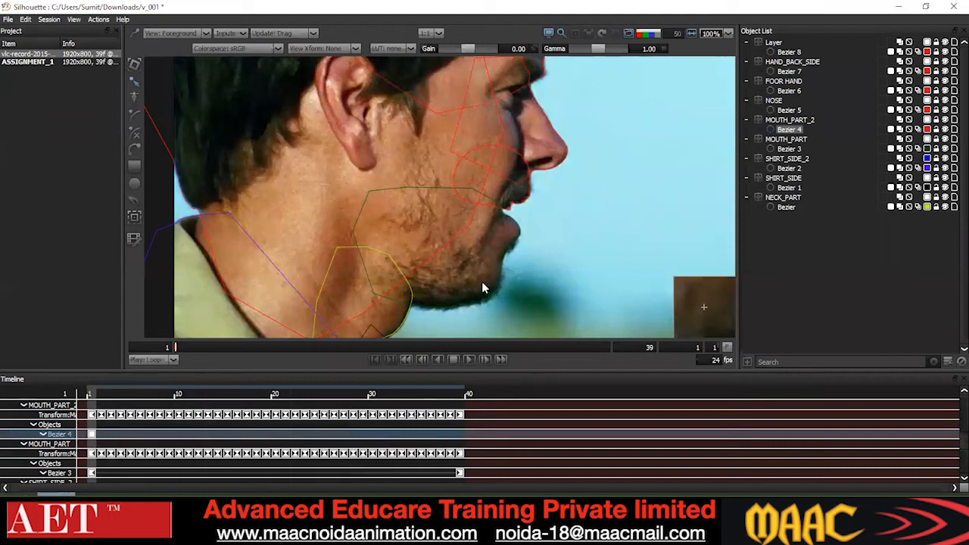
- Advance to frame 13 while checking how the MOUTH_PART_2 shape follows the upper lip
{"action": "key", "text": "x"}
{"action": "key", "text": "x"}
{"action": "key", "text": "x"}
{"action": "key", "text": "x"}
{"action": "key", "text": "x"}
{"action": "key", "text": "x"}
{"action": "key", "text": "x"}
{"action": "key", "text": "x"}
{"action": "key", "text": "x"}
{"action": "key", "text": "x"}
{"action": "scroll", "coordinate": [524, 216], "scroll_direction": "up", "scroll_amount": 3}
{"action": "left_click", "coordinate": [525, 216]}
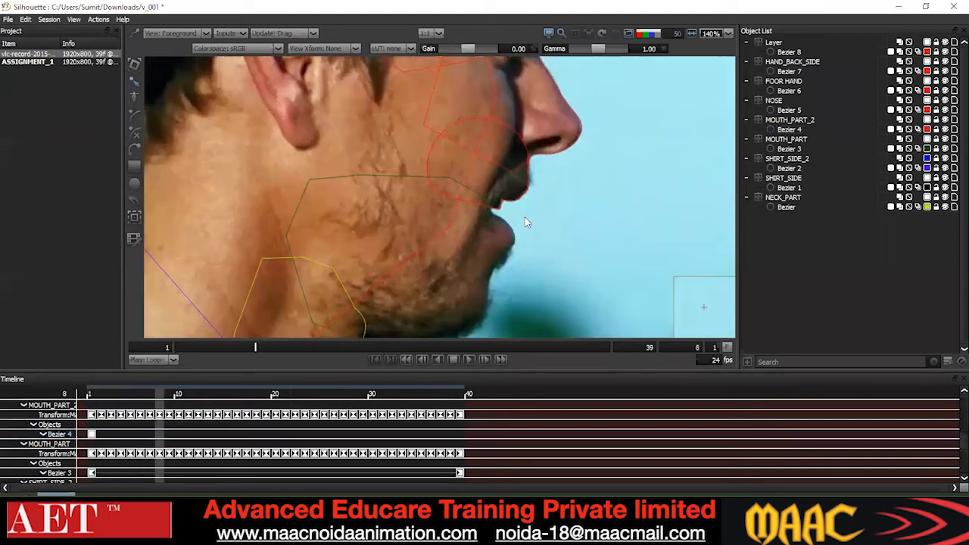
{"action": "scroll", "coordinate": [518, 201], "scroll_direction": "up", "scroll_amount": 3}
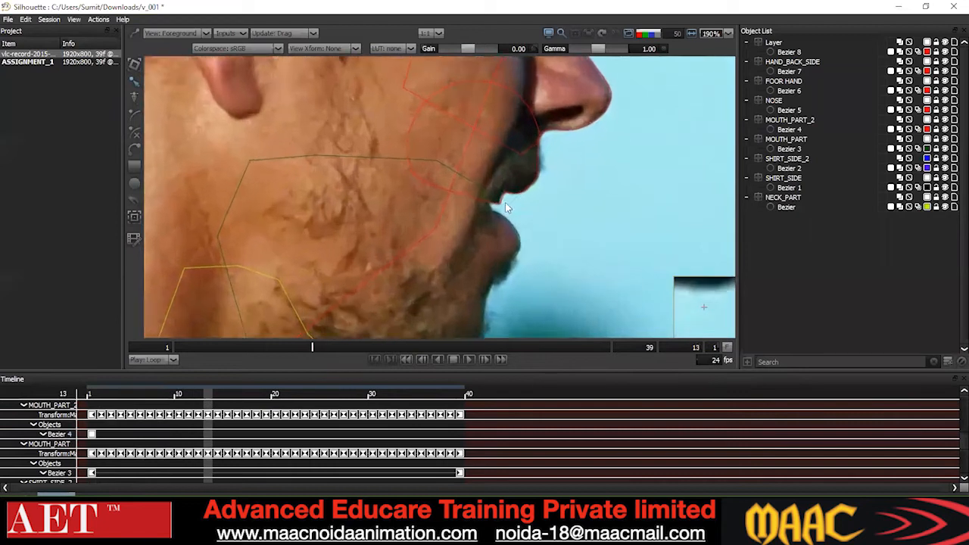
- Adjust the MOUTH_PART_2 points to fit the upper lip on frame 13, setting a keyframe there
{"action": "left_click", "coordinate": [515, 192]}
{"action": "scroll", "coordinate": [515, 193], "scroll_direction": "down", "scroll_amount": 2}
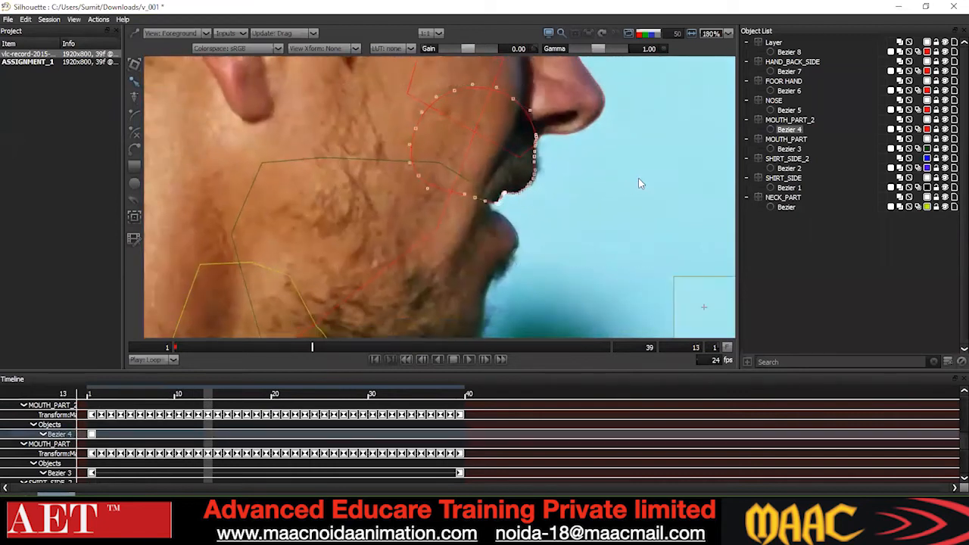
{"action": "scroll", "coordinate": [600, 152], "scroll_direction": "down", "scroll_amount": 1}
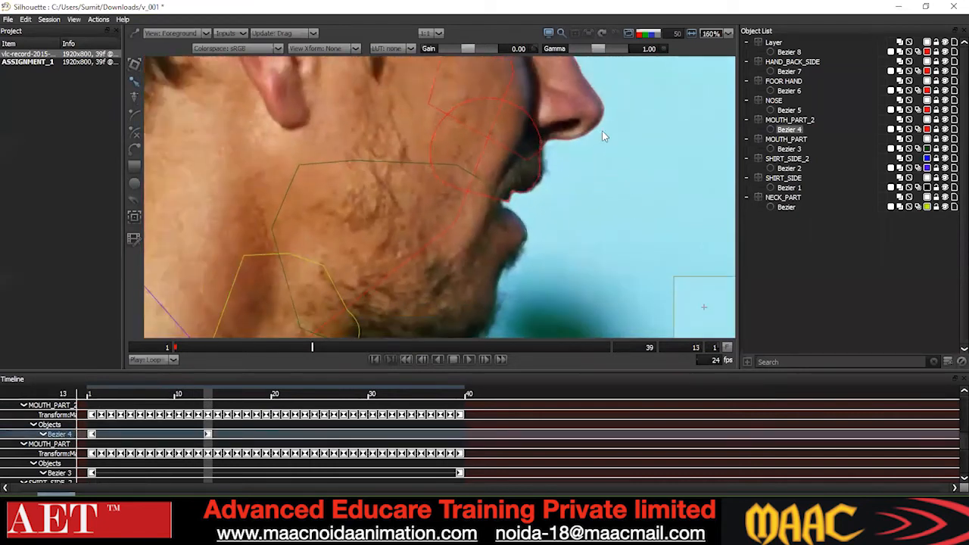
{"action": "left_click_drag", "start_coordinate": [531, 193], "coordinate": [528, 196]}
{"action": "scroll", "coordinate": [569, 190], "scroll_direction": "down", "scroll_amount": 1}
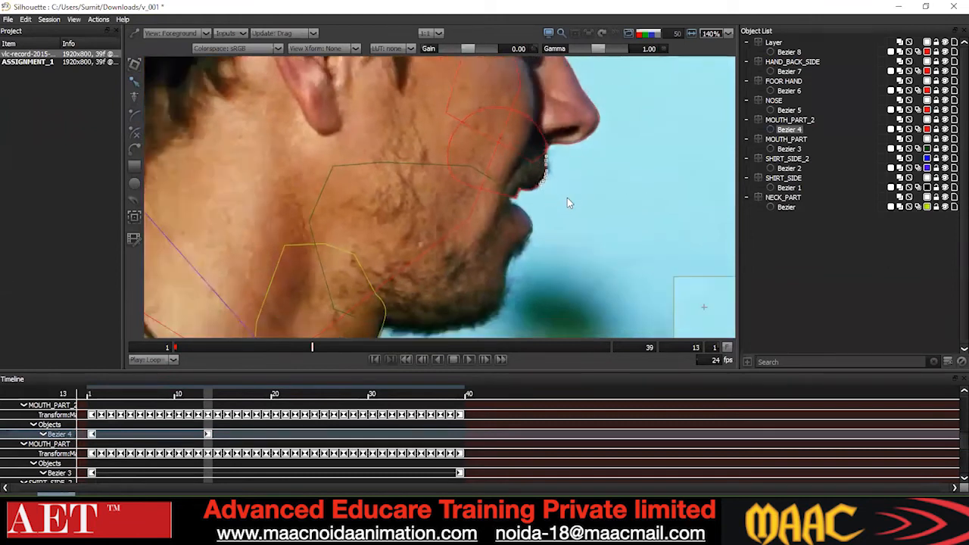
- Step through the remaining frames up to frame 39, checking the MOUTH_PART_2 shape against the upper lip
{"action": "scroll", "coordinate": [573, 201], "scroll_direction": "down", "scroll_amount": 2}
{"action": "key", "text": "Right"}
{"action": "key", "text": "Right"}
{"action": "key", "text": "Right"}
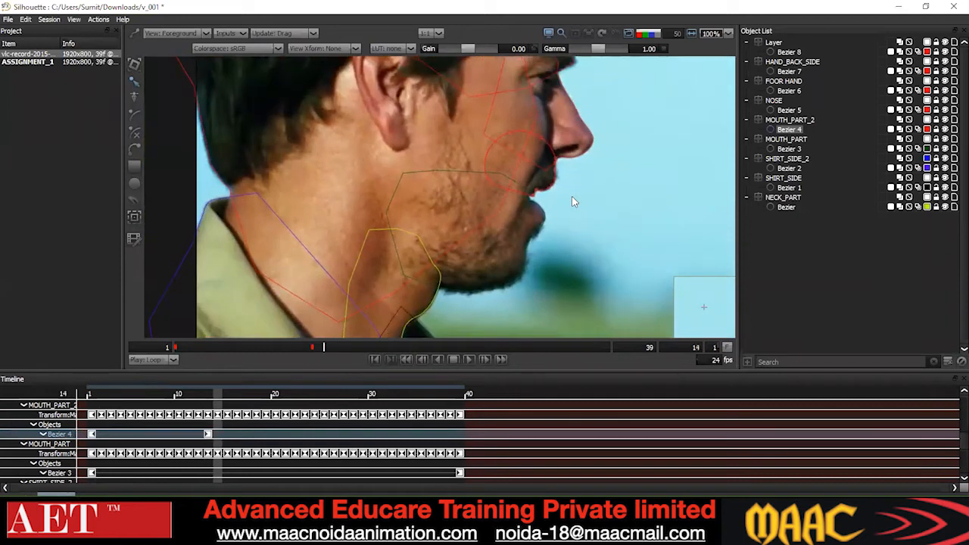
{"action": "scroll", "coordinate": [573, 201], "scroll_direction": "up", "scroll_amount": 2}
{"action": "key", "text": "Right"}
{"action": "key", "text": "Right"}
{"action": "key", "text": "Right"}
{"action": "key", "text": "Right"}
{"action": "key", "text": "Right"}
{"action": "key", "text": "Right"}
{"action": "key", "text": "Right"}
{"action": "key", "text": "Right"}
{"action": "key", "text": "Right"}
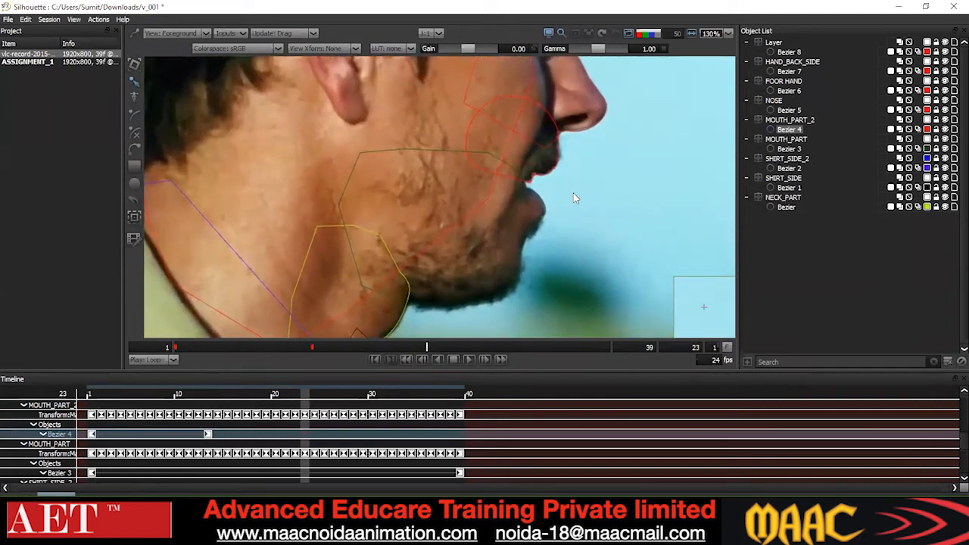
{"action": "key", "text": "Right"}
{"action": "key", "text": "Right"}
{"action": "key", "text": "Right"}
{"action": "key", "text": "Right"}
{"action": "key", "text": "Right"}
{"action": "key", "text": "Right"}
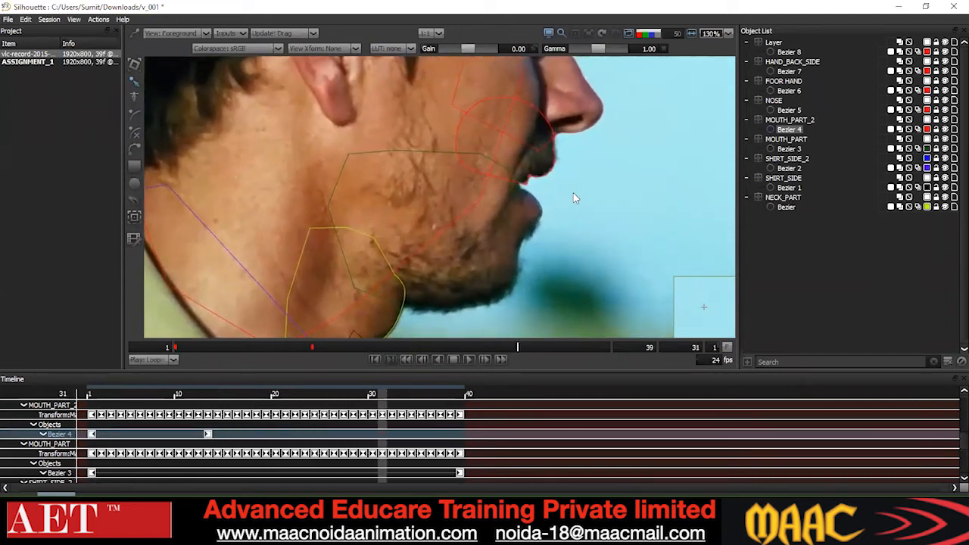
{"action": "key", "text": "Right"}
{"action": "key", "text": "Right"}
{"action": "key", "text": "Right"}
{"action": "key", "text": "Right"}
{"action": "key", "text": "Right"}
{"action": "key", "text": "Right"}
{"action": "key", "text": "Right"}
{"action": "key", "text": "Right"}
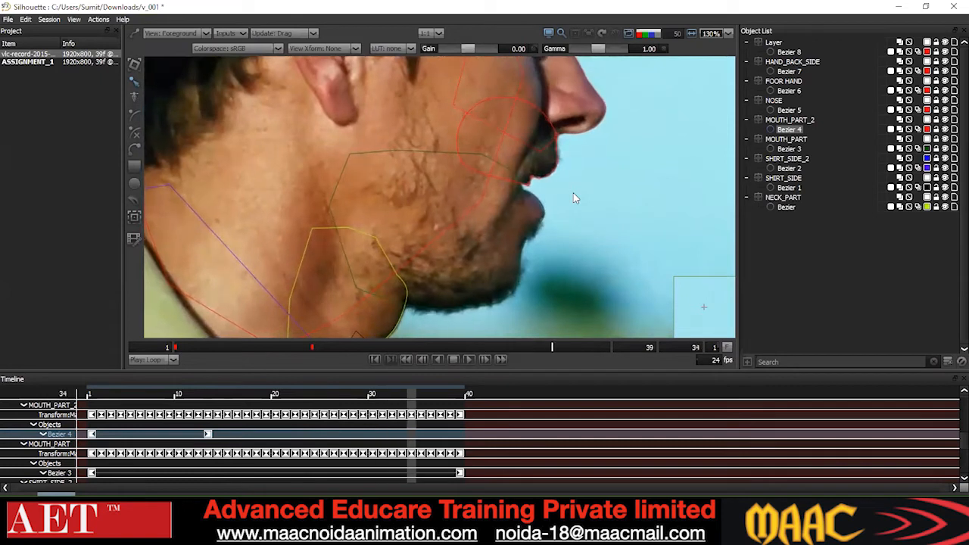
{"action": "scroll", "coordinate": [583, 178], "scroll_direction": "up", "scroll_amount": 3}
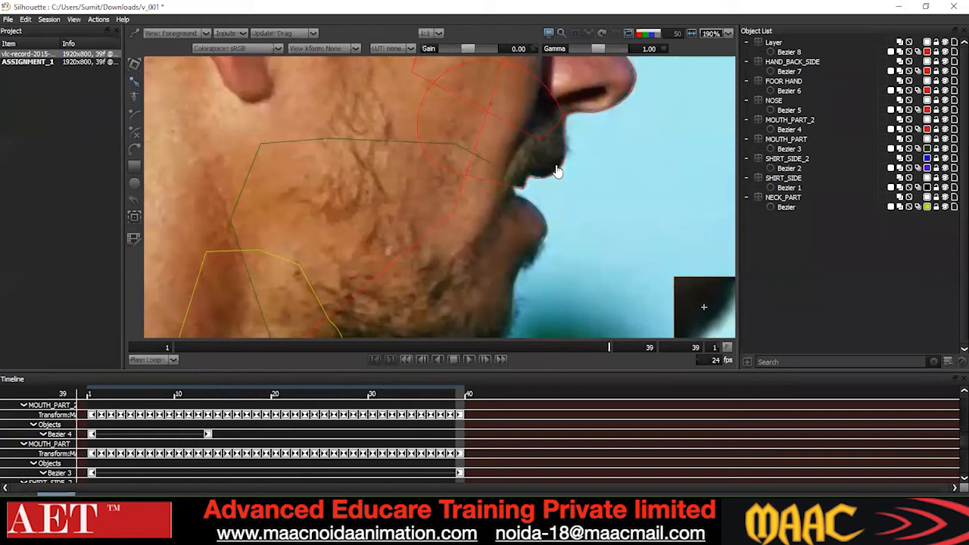
- Refit the MOUTH_PART_2 shape to the upper lip on frame 39, setting a keyframe there
{"action": "scroll", "coordinate": [648, 78], "scroll_direction": "down", "scroll_amount": 1}
{"action": "scroll", "coordinate": [648, 76], "scroll_direction": "down", "scroll_amount": 1}
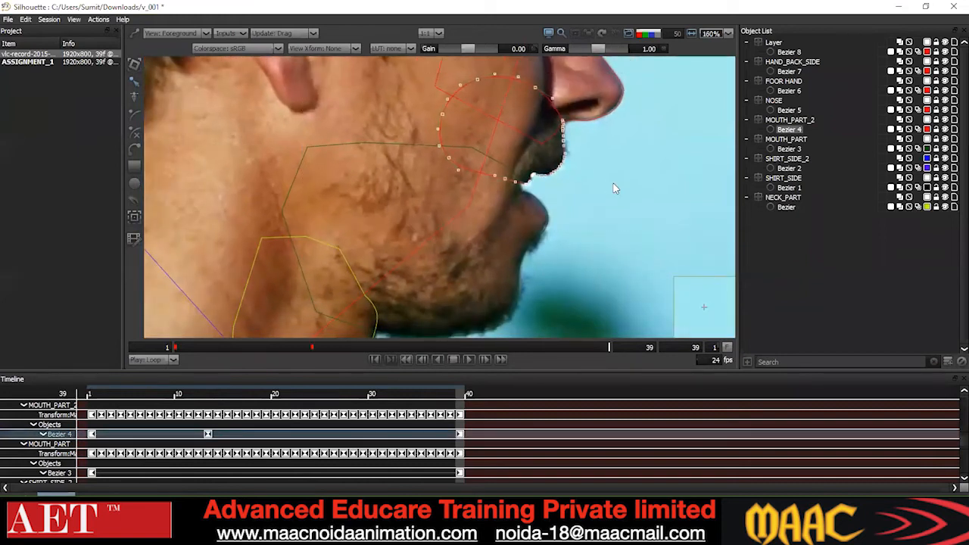
{"action": "scroll", "coordinate": [596, 174], "scroll_direction": "down", "scroll_amount": 5}
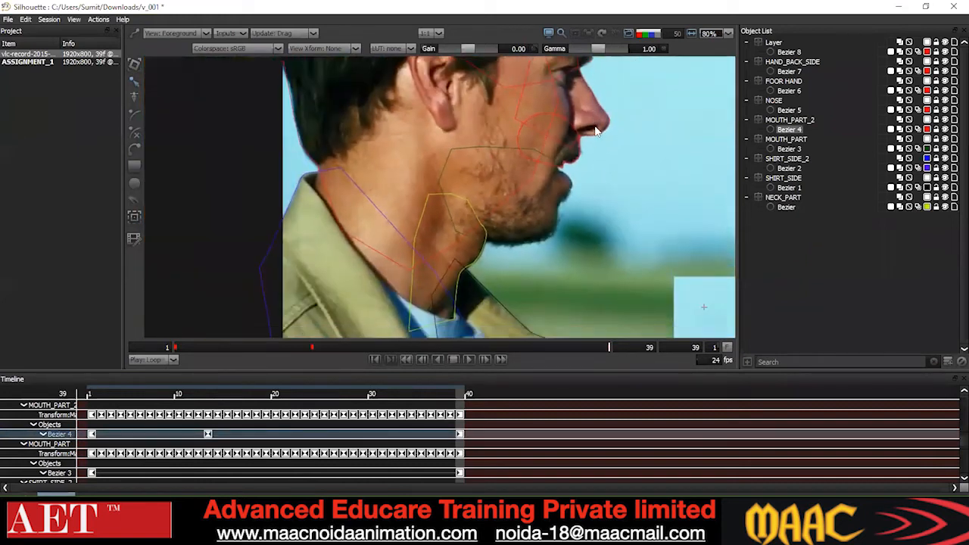
- Inspect the roto shapes around the man's face and neck on frame 39, selecting the FOOR HAND shape
{"action": "left_click_drag", "start_coordinate": [583, 109], "coordinate": [521, 188]}
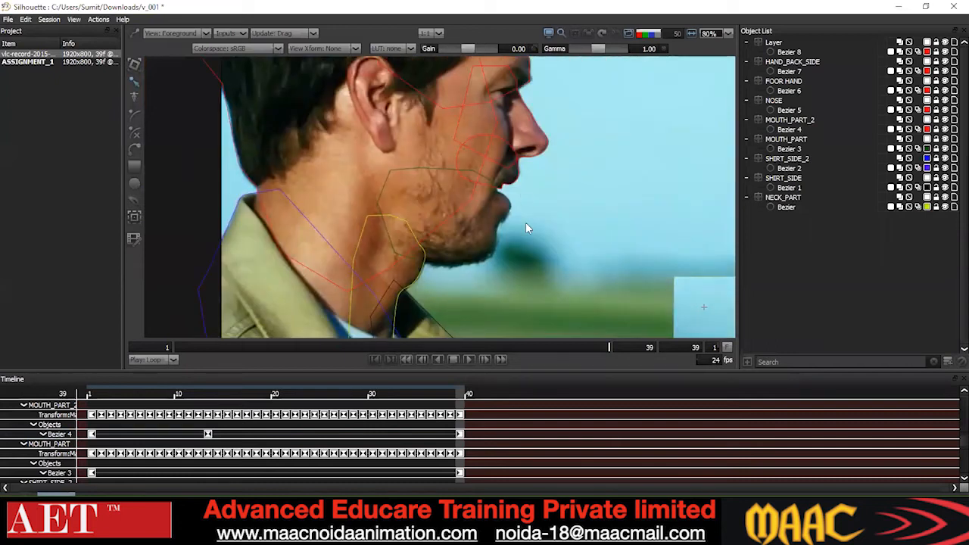
{"action": "left_click_drag", "start_coordinate": [509, 268], "coordinate": [503, 158]}
{"action": "scroll", "coordinate": [502, 158], "scroll_direction": "down", "scroll_amount": 1}
{"action": "left_click_drag", "start_coordinate": [448, 90], "coordinate": [485, 185]}
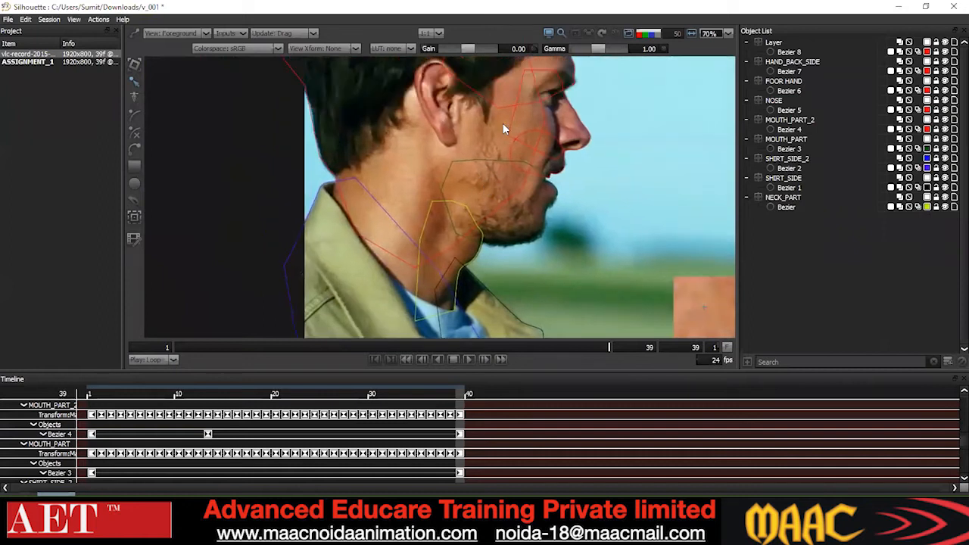
{"action": "scroll", "coordinate": [502, 129], "scroll_direction": "up", "scroll_amount": 1}
{"action": "left_click_drag", "start_coordinate": [575, 132], "coordinate": [551, 231]}
{"action": "left_click_drag", "start_coordinate": [493, 176], "coordinate": [532, 117]}
{"action": "scroll", "coordinate": [520, 201], "scroll_direction": "down", "scroll_amount": 2}
{"action": "scroll", "coordinate": [533, 119], "scroll_direction": "up", "scroll_amount": 2}
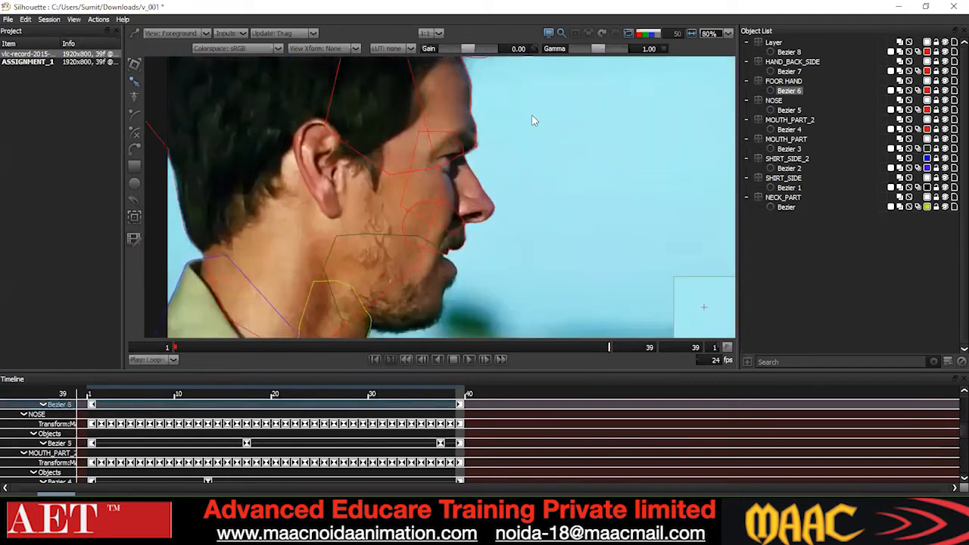
- Step back through the frames from 39 to 22, checking the FOOR HAND shape against the forehead
{"action": "key", "text": "z"}
{"action": "key", "text": "z"}
{"action": "key", "text": "z"}
{"action": "key", "text": "z"}
{"action": "key", "text": "z"}
{"action": "key", "text": "z"}
{"action": "key", "text": "z"}
{"action": "key", "text": "z"}
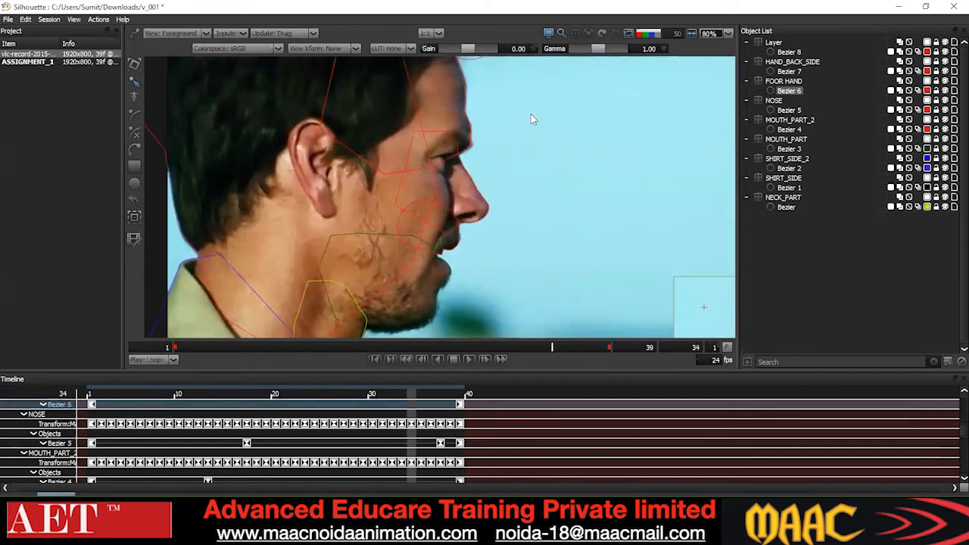
{"action": "key", "text": "z"}
{"action": "key", "text": "z"}
{"action": "key", "text": "z"}
{"action": "key", "text": "z"}
{"action": "key", "text": "z"}
{"action": "key", "text": "z"}
{"action": "key", "text": "z"}
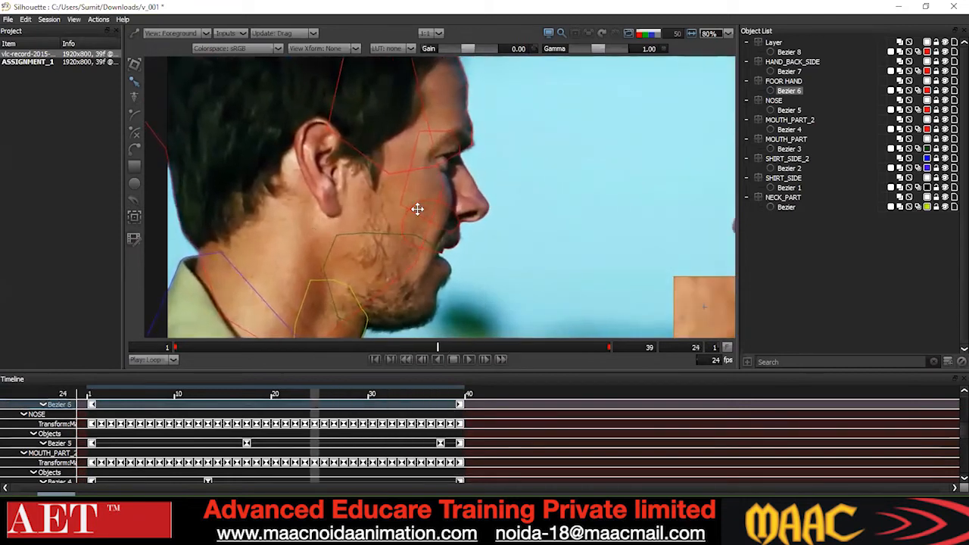
{"action": "key", "text": "z"}
{"action": "key", "text": "z"}
{"action": "key", "text": "z"}
{"action": "key", "text": "z"}
- Select the HAND_BACK_SIDE shape and scrub through the frames, checking its outline against the back of the head
{"action": "left_click", "coordinate": [352, 194]}
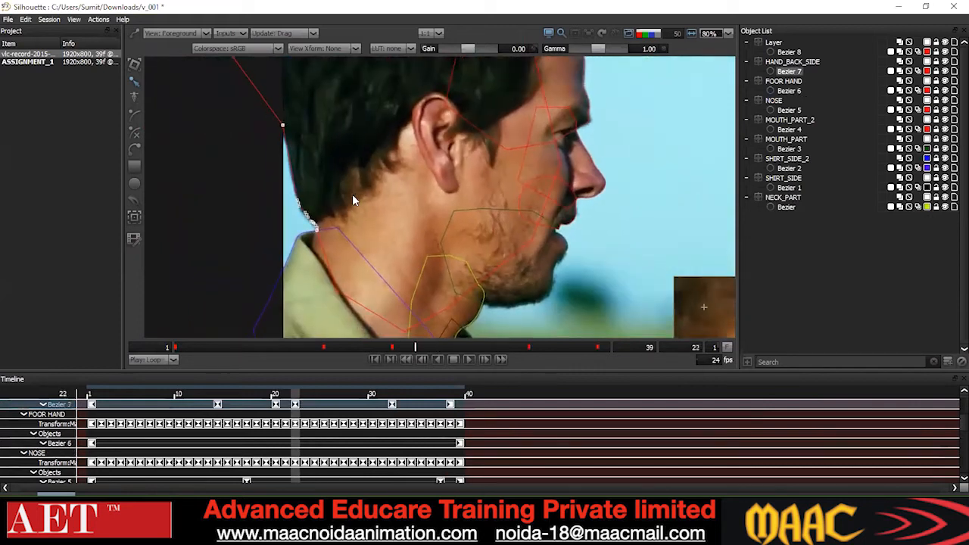
{"action": "key", "text": "z"}
{"action": "key", "text": "z"}
{"action": "key", "text": "z"}
{"action": "mouse_move", "coordinate": [335, 349]}
{"action": "left_mouse_down"}
{"action": "mouse_move", "coordinate": [560, 351]}
{"action": "mouse_move", "coordinate": [255, 348]}
{"action": "mouse_move", "coordinate": [552, 361]}
{"action": "mouse_move", "coordinate": [318, 350]}
{"action": "mouse_move", "coordinate": [352, 357]}
{"action": "left_mouse_up"}
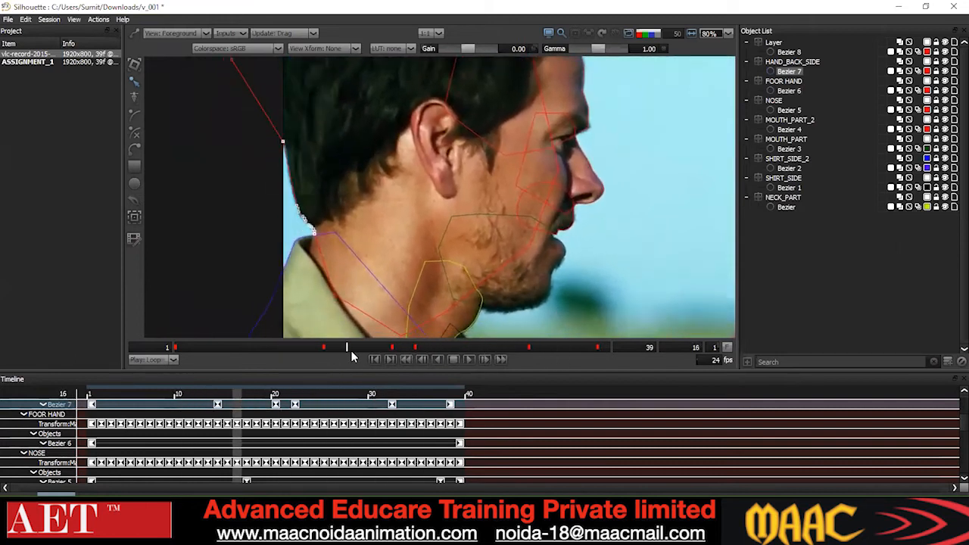
{"action": "left_click_drag", "start_coordinate": [303, 98], "coordinate": [253, 159]}
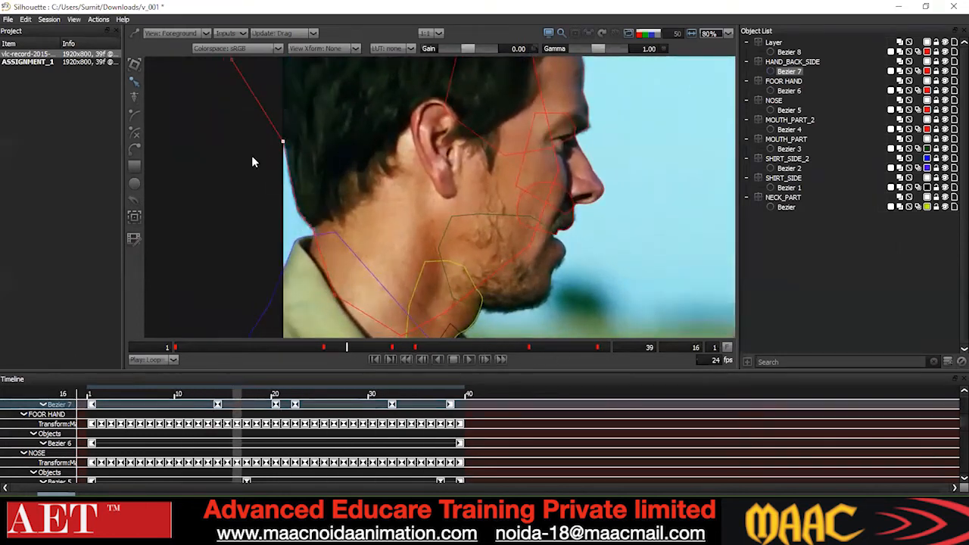
{"action": "left_click", "coordinate": [609, 350]}
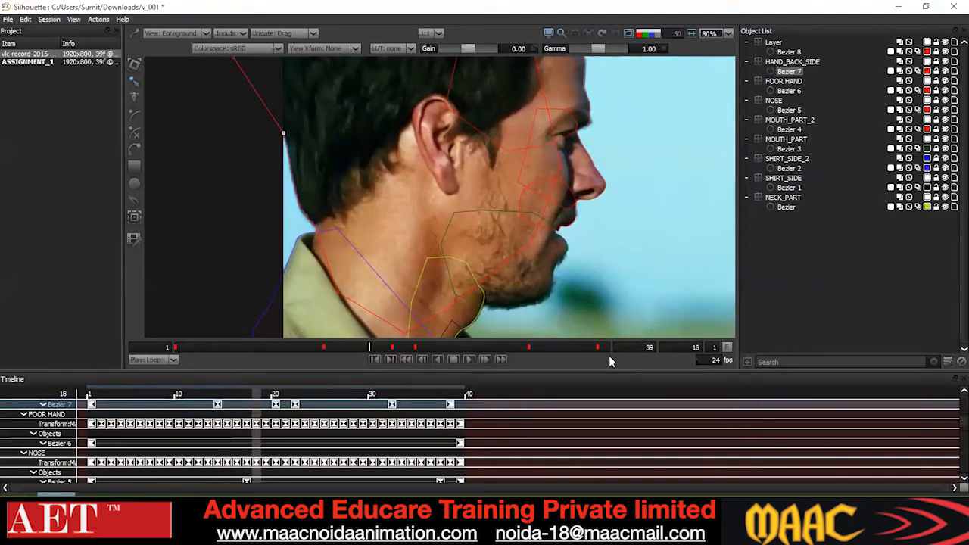
{"action": "left_click_drag", "start_coordinate": [206, 357], "coordinate": [579, 327]}
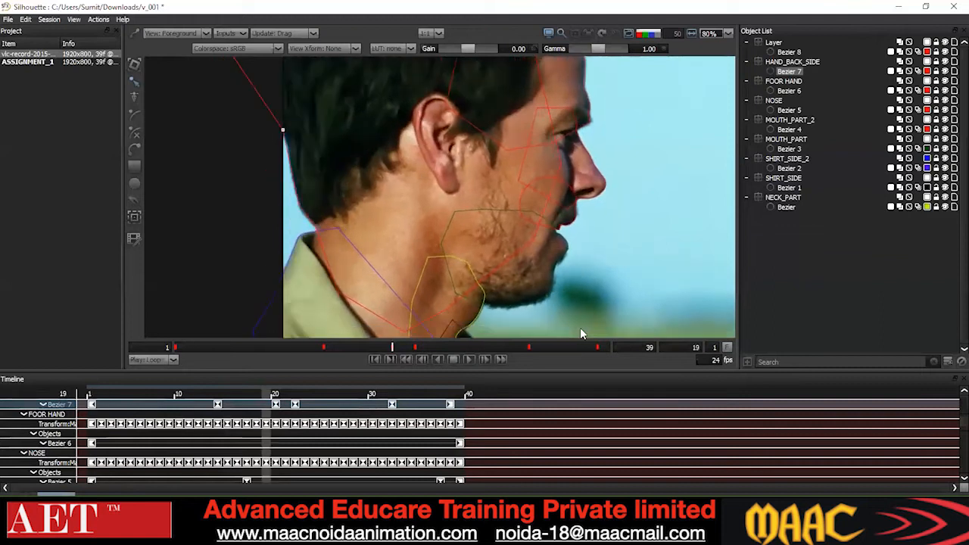
- Delete the Bezier 7 shape from the HAND_BACK_SIDE layer and add a new layer
{"action": "scroll", "coordinate": [358, 217], "scroll_direction": "down", "scroll_amount": 6}
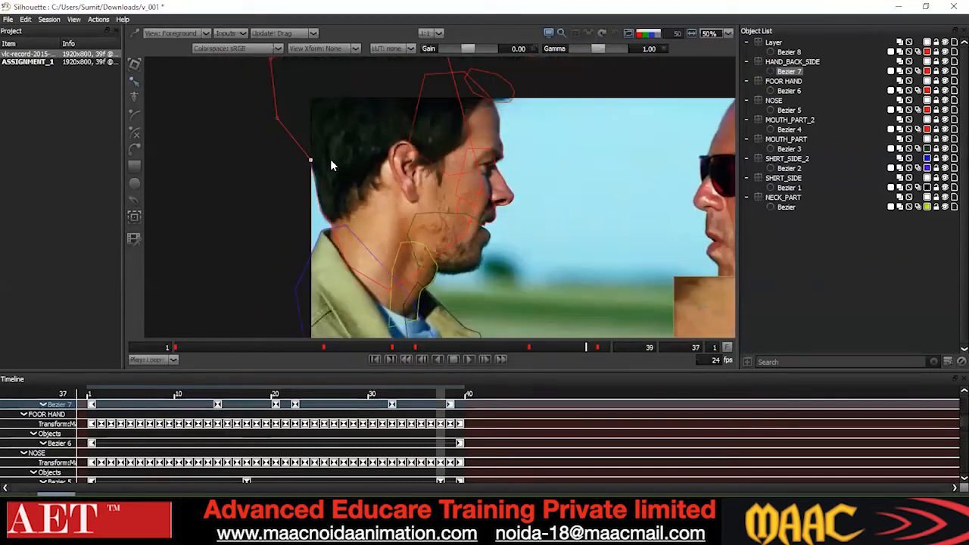
{"action": "key", "text": "Delete"}
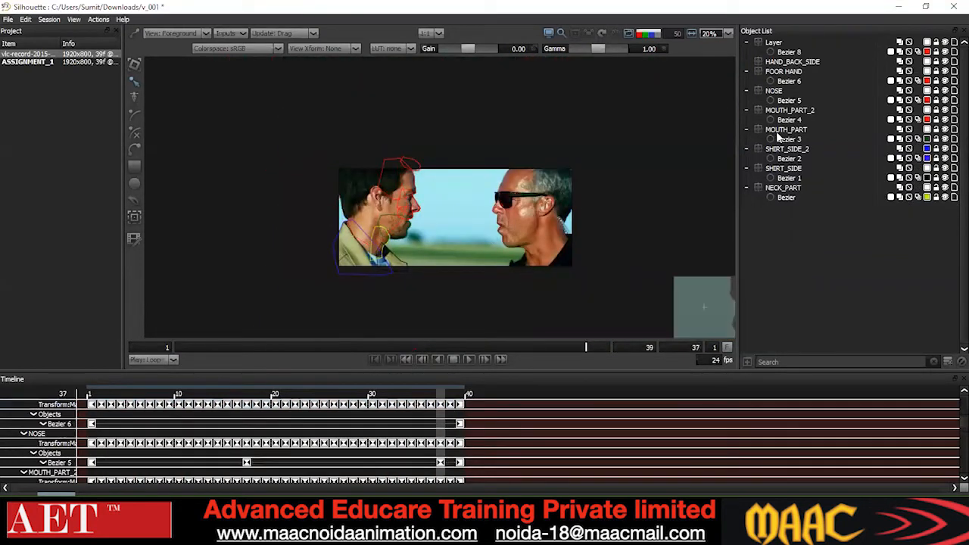
{"action": "left_click", "coordinate": [947, 363]}
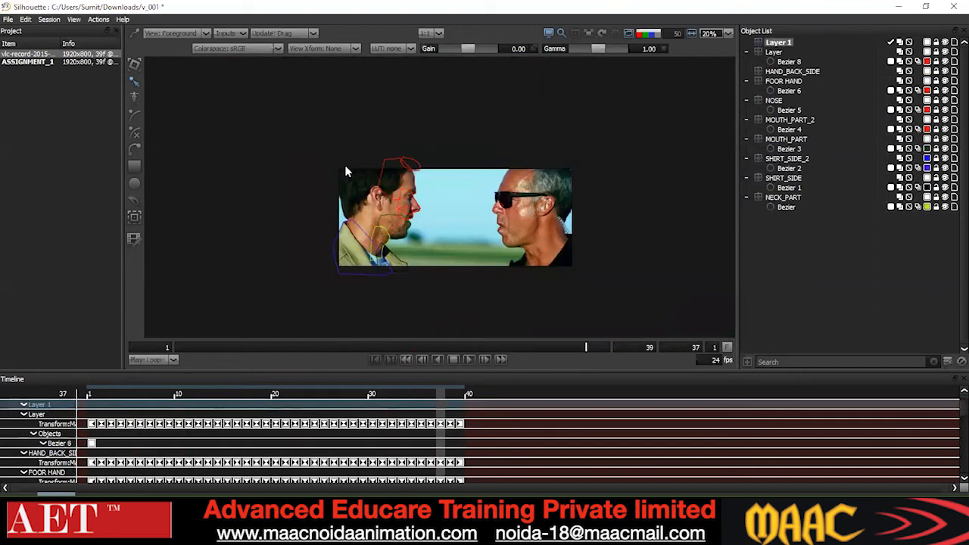
- Draw a closed shape around the back of the man's head and hair on frame 24 in the new layer
{"action": "scroll", "coordinate": [344, 168], "scroll_direction": "up", "scroll_amount": 3}
{"action": "scroll", "coordinate": [397, 235], "scroll_direction": "down", "scroll_amount": 1}
{"action": "left_click_drag", "start_coordinate": [483, 346], "coordinate": [176, 349]}
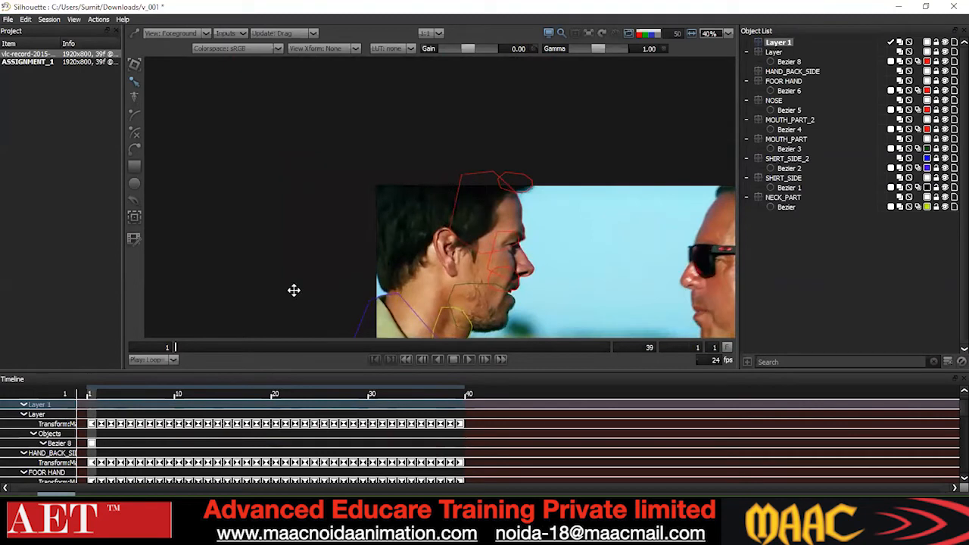
{"action": "left_click_drag", "start_coordinate": [293, 289], "coordinate": [416, 187]}
{"action": "scroll", "coordinate": [413, 187], "scroll_direction": "up", "scroll_amount": 1}
{"action": "left_click_drag", "start_coordinate": [191, 347], "coordinate": [438, 359]}
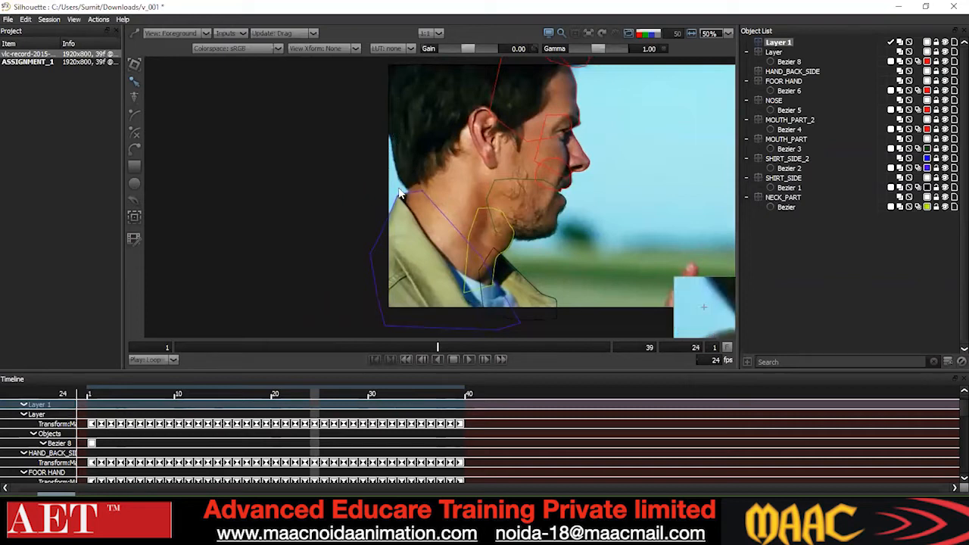
{"action": "left_click", "coordinate": [362, 158]}
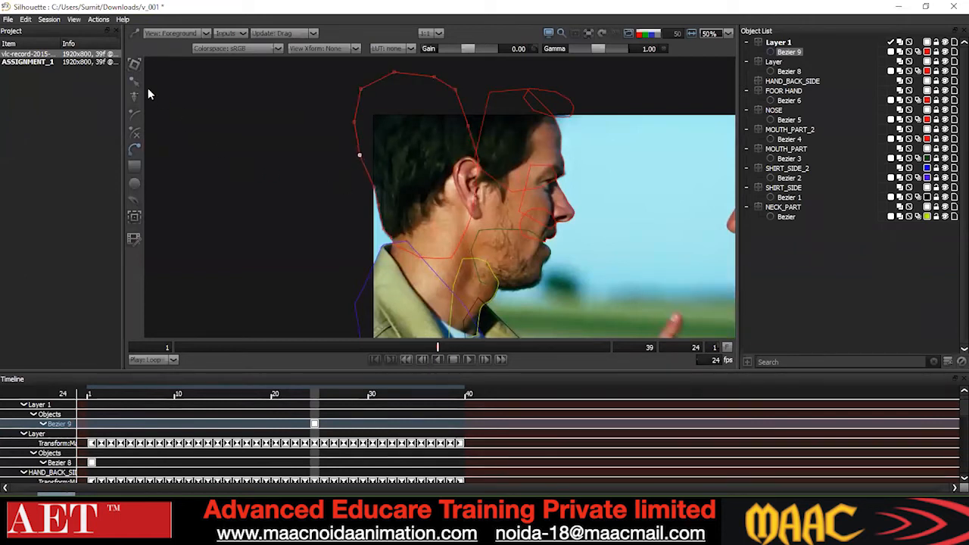
- Adjust the new head shape's upper and back points on frame 24, and smooth all its points
{"action": "left_click", "coordinate": [374, 187]}
{"action": "scroll", "coordinate": [385, 200], "scroll_direction": "down", "scroll_amount": 2}
{"action": "left_click_drag", "start_coordinate": [465, 86], "coordinate": [403, 206]}
{"action": "left_click_drag", "start_coordinate": [477, 159], "coordinate": [485, 147]}
{"action": "left_click_drag", "start_coordinate": [486, 108], "coordinate": [439, 154]}
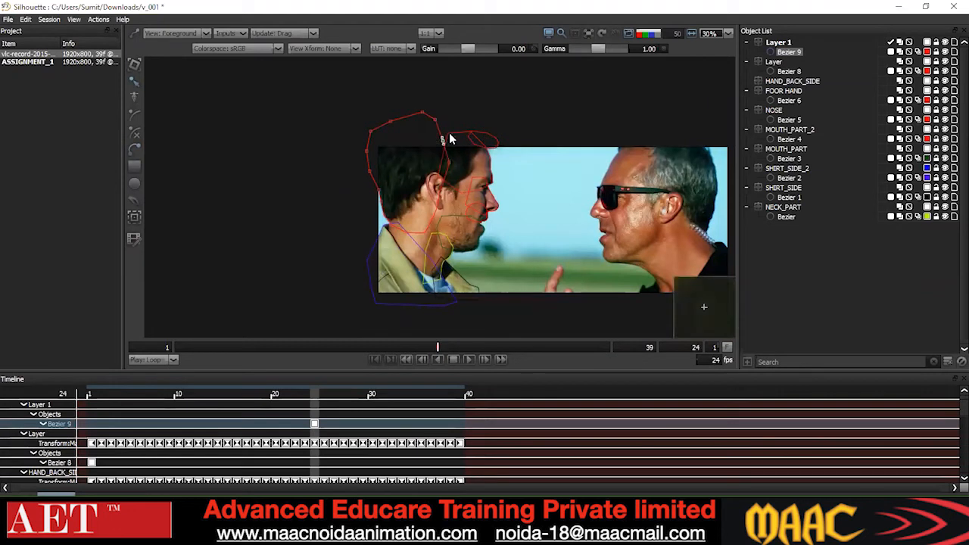
{"action": "scroll", "coordinate": [523, 116], "scroll_direction": "down", "scroll_amount": 2}
{"action": "left_click_drag", "start_coordinate": [246, 281], "coordinate": [502, 122]}
{"action": "right_click", "coordinate": [528, 202]}
{"action": "left_click", "coordinate": [555, 304]}
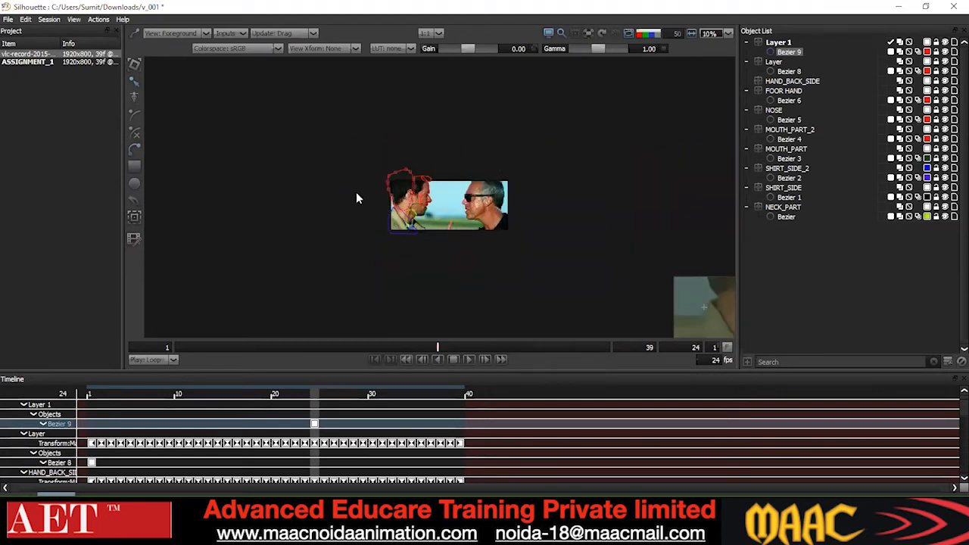
- Hide the side panels to enlarge the viewer and frame the new head shape closely
{"action": "scroll", "coordinate": [356, 192], "scroll_direction": "up", "scroll_amount": 2}
{"action": "left_click_drag", "start_coordinate": [495, 198], "coordinate": [433, 162]}
{"action": "scroll", "coordinate": [432, 164], "scroll_direction": "up", "scroll_amount": 1}
{"action": "key", "text": "F2"}
{"action": "left_click_drag", "start_coordinate": [545, 259], "coordinate": [417, 262]}
{"action": "scroll", "coordinate": [416, 262], "scroll_direction": "up", "scroll_amount": 2}
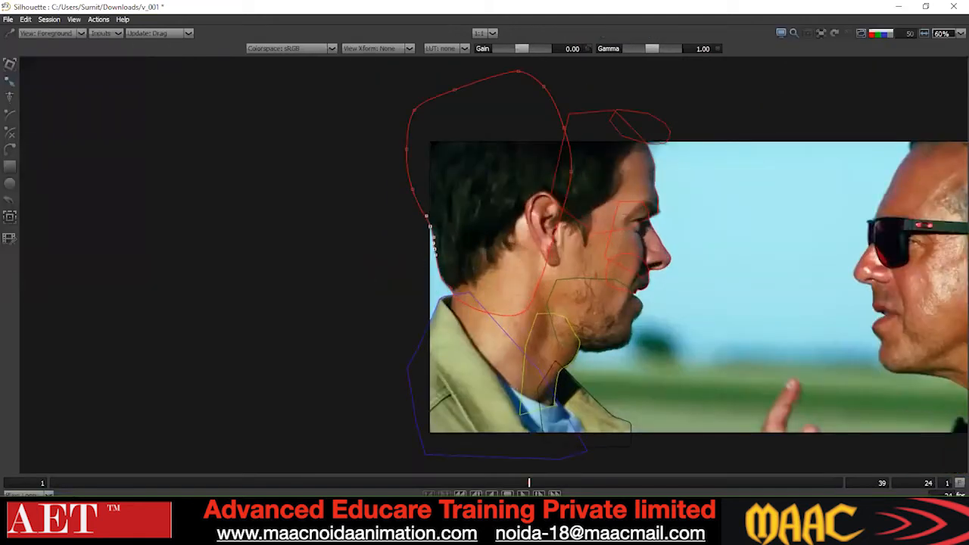
- Select the head shape's points along the back of the head and neck on frame 24 and smooth them
{"action": "left_click_drag", "start_coordinate": [629, 484], "coordinate": [530, 482]}
{"action": "scroll", "coordinate": [473, 325], "scroll_direction": "down", "scroll_amount": 1}
{"action": "left_click_drag", "start_coordinate": [377, 143], "coordinate": [504, 323]}
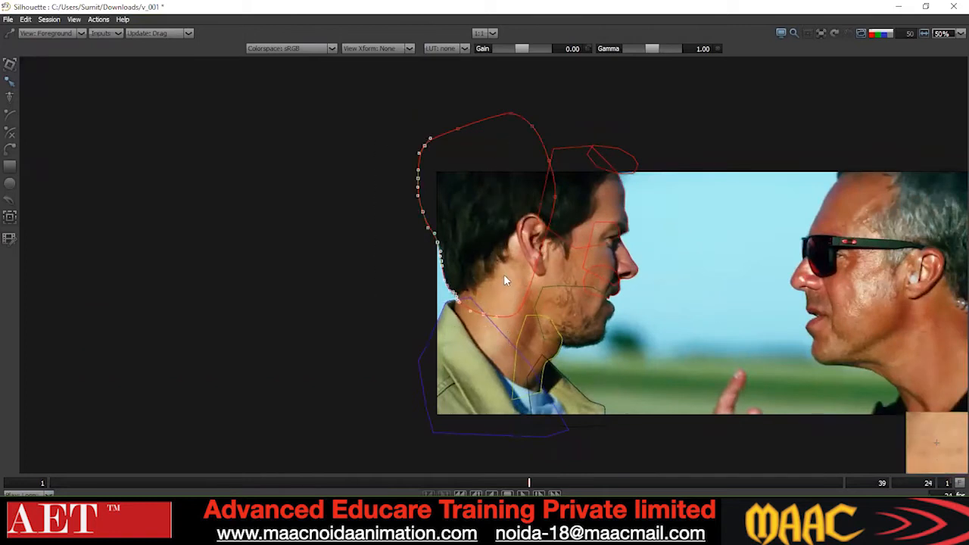
{"action": "right_click", "coordinate": [516, 284]}
{"action": "left_click", "coordinate": [552, 400]}
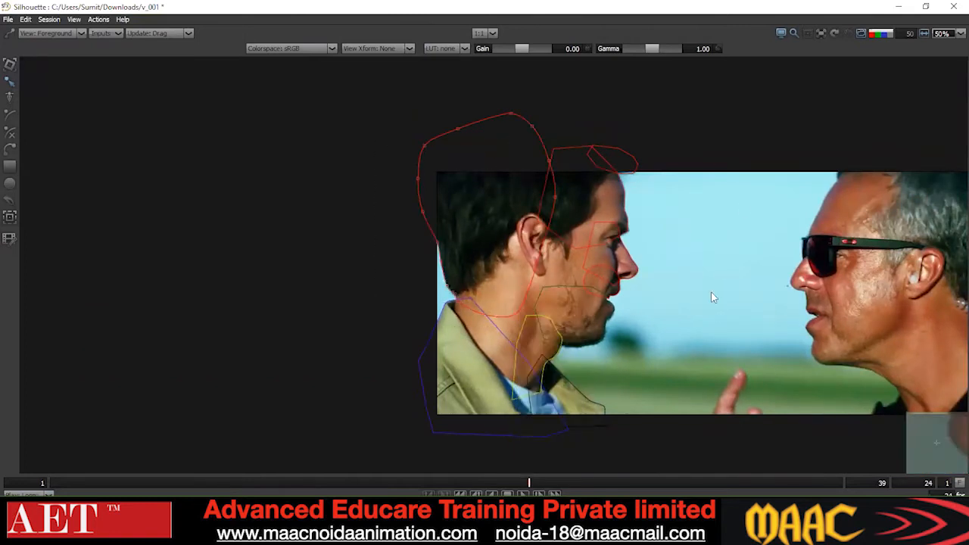
{"action": "scroll", "coordinate": [711, 298], "scroll_direction": "down", "scroll_amount": 1}
{"action": "scroll", "coordinate": [592, 278], "scroll_direction": "up", "scroll_amount": 1}
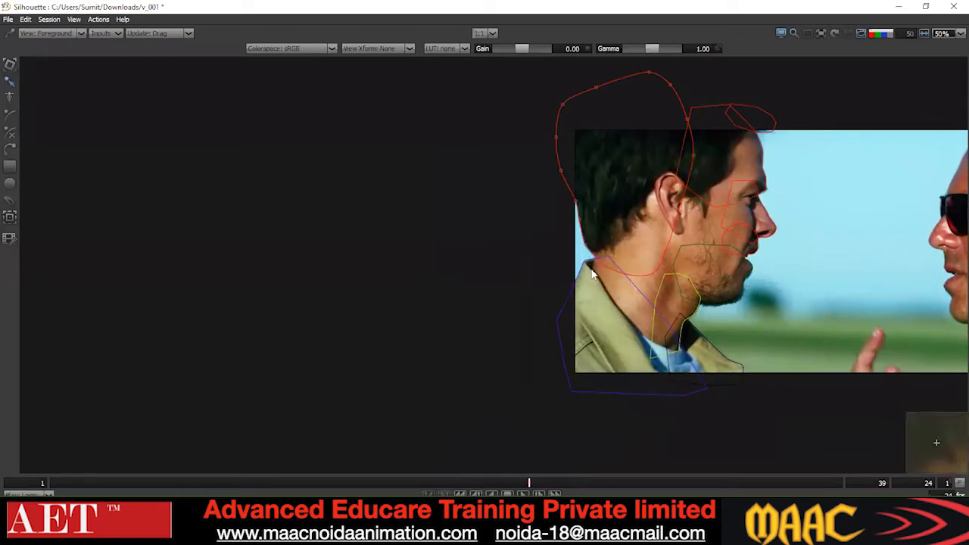
- Track the new head layer forward frame by frame from 24 to 32 with the mocha Tracker, using translation, scale, rotation and shear
{"action": "left_click", "coordinate": [13, 217]}
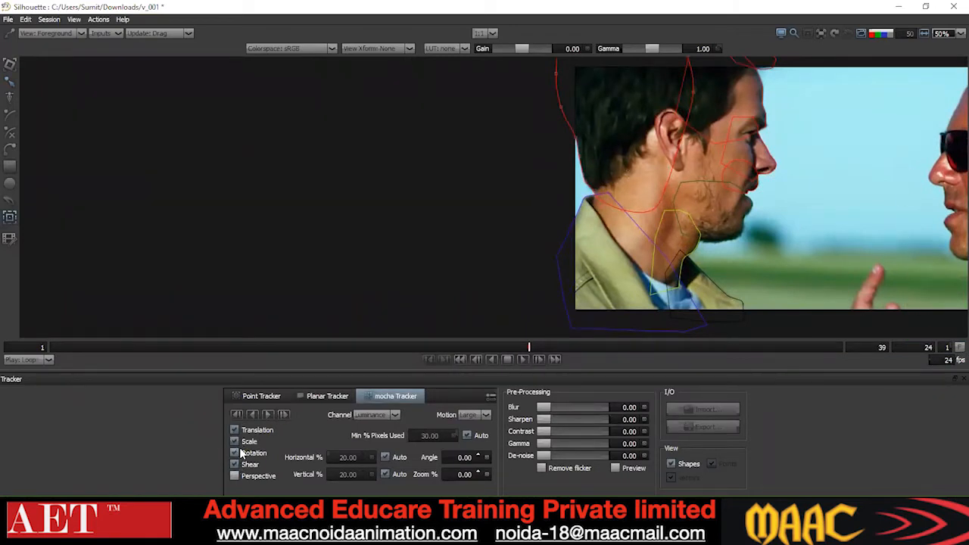
{"action": "left_click_drag", "start_coordinate": [579, 201], "coordinate": [527, 212]}
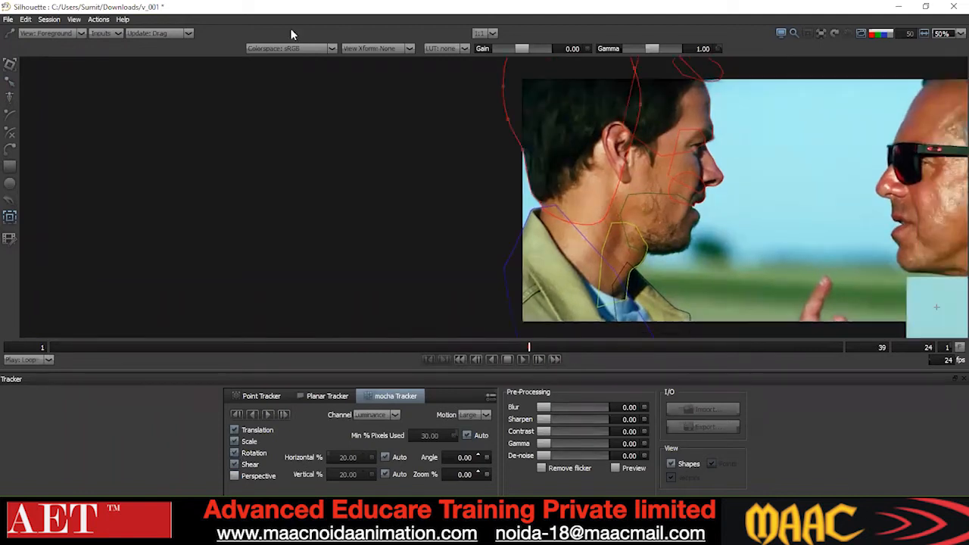
{"action": "left_click", "coordinate": [283, 415]}
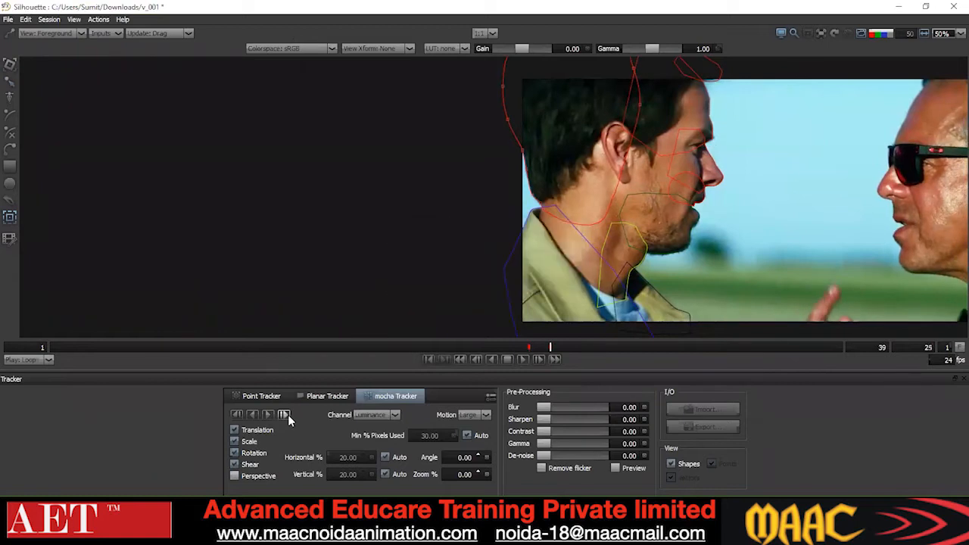
{"action": "left_click", "coordinate": [284, 415]}
{"action": "left_click", "coordinate": [284, 415]}
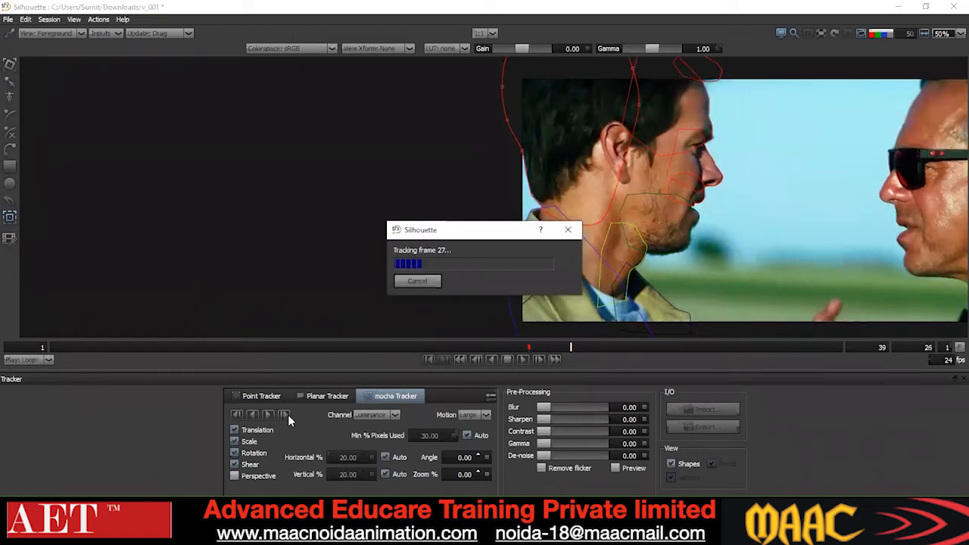
{"action": "left_click", "coordinate": [284, 415]}
{"action": "left_click", "coordinate": [284, 415]}
{"action": "left_click", "coordinate": [284, 414]}
{"action": "left_click", "coordinate": [286, 415]}
{"action": "left_click", "coordinate": [286, 415]}
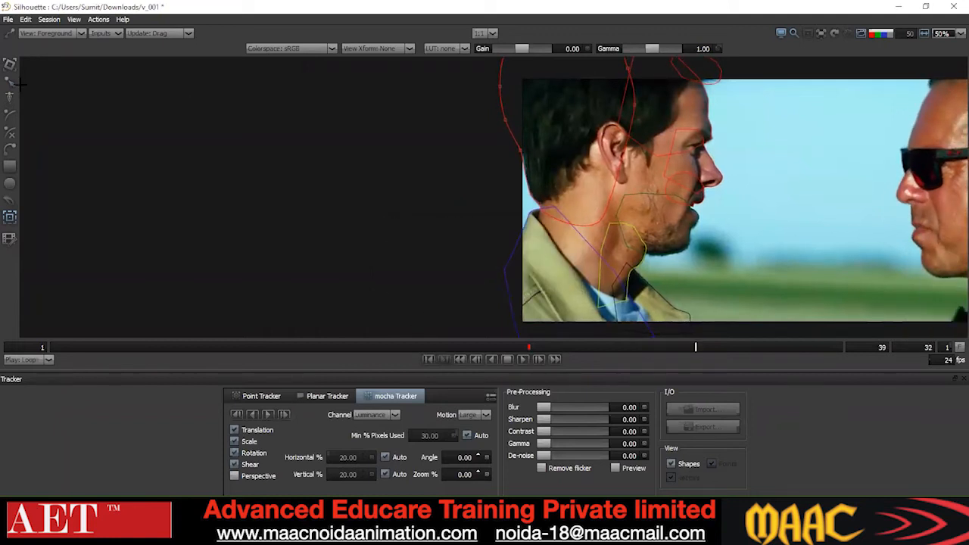
- Refit the new head shape's points to the hairline at the back of the head on frame 32, setting a keyframe
{"action": "scroll", "coordinate": [512, 206], "scroll_direction": "up", "scroll_amount": 1}
{"action": "scroll", "coordinate": [512, 205], "scroll_direction": "down", "scroll_amount": 1}
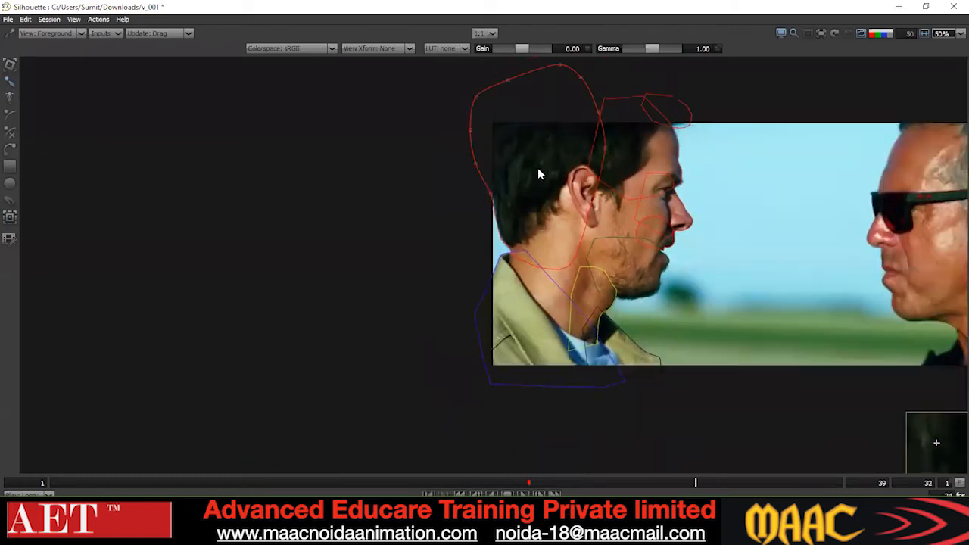
{"action": "scroll", "coordinate": [512, 205], "scroll_direction": "up", "scroll_amount": 2}
{"action": "left_click_drag", "start_coordinate": [520, 168], "coordinate": [427, 287]}
{"action": "left_click_drag", "start_coordinate": [478, 187], "coordinate": [479, 186]}
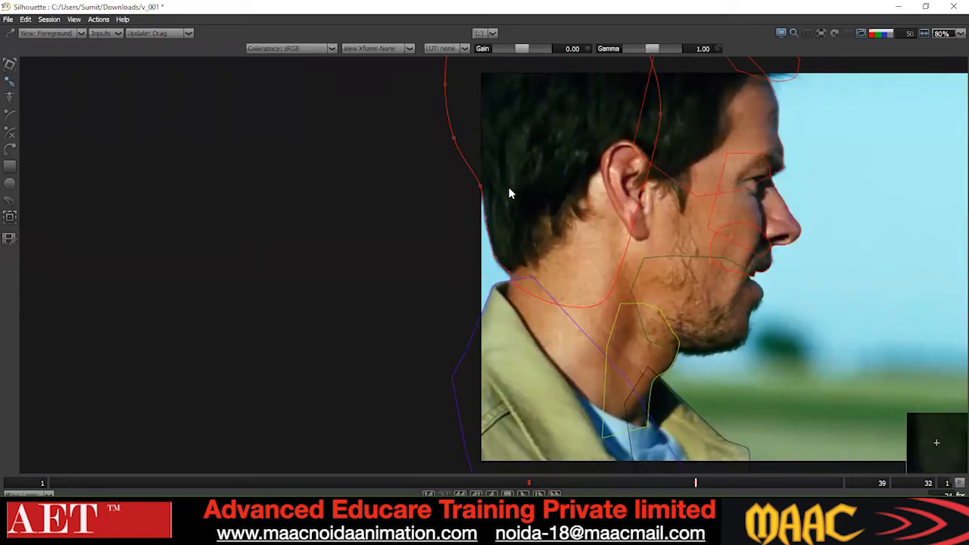
- Track the head layer forward to frame 39 with the mocha Tracker and refit its shape to the back of the head there
{"action": "left_click", "coordinate": [9, 217]}
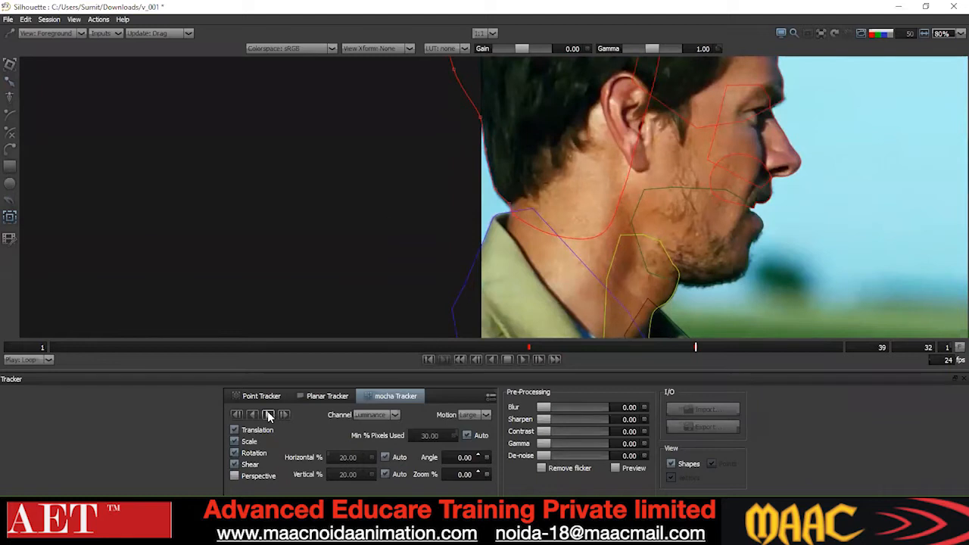
{"action": "left_click", "coordinate": [268, 414]}
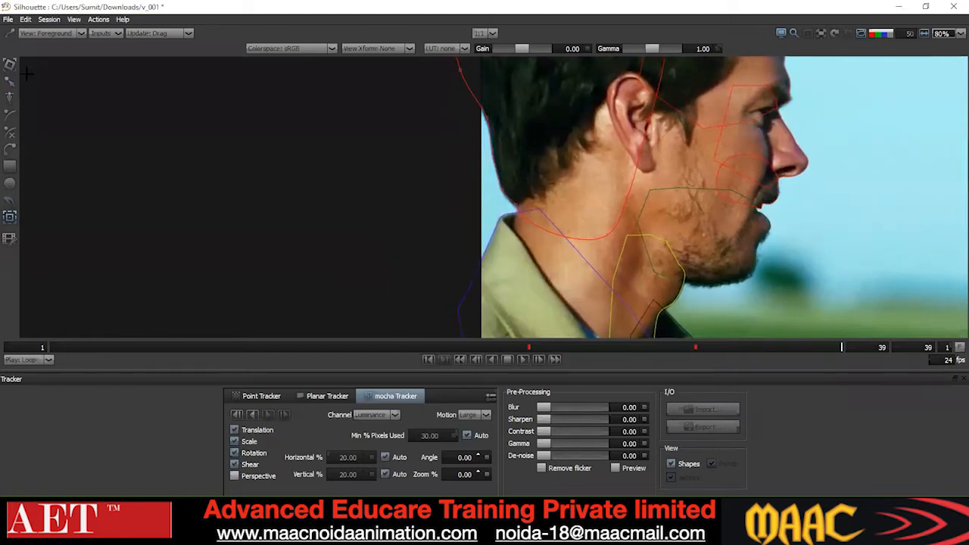
{"action": "key", "text": "r"}
{"action": "left_click_drag", "start_coordinate": [458, 199], "coordinate": [435, 250]}
{"action": "left_click", "coordinate": [435, 188]}
{"action": "key", "text": "Right"}
{"action": "left_click_drag", "start_coordinate": [491, 219], "coordinate": [453, 269]}
{"action": "scroll", "coordinate": [499, 250], "scroll_direction": "down", "scroll_amount": 1}
{"action": "left_click_drag", "start_coordinate": [503, 295], "coordinate": [476, 307]}
{"action": "left_click_drag", "start_coordinate": [366, 353], "coordinate": [534, 157]}
{"action": "right_click", "coordinate": [535, 158]}
{"action": "left_click", "coordinate": [562, 262]}
{"action": "left_click_drag", "start_coordinate": [489, 191], "coordinate": [441, 245]}
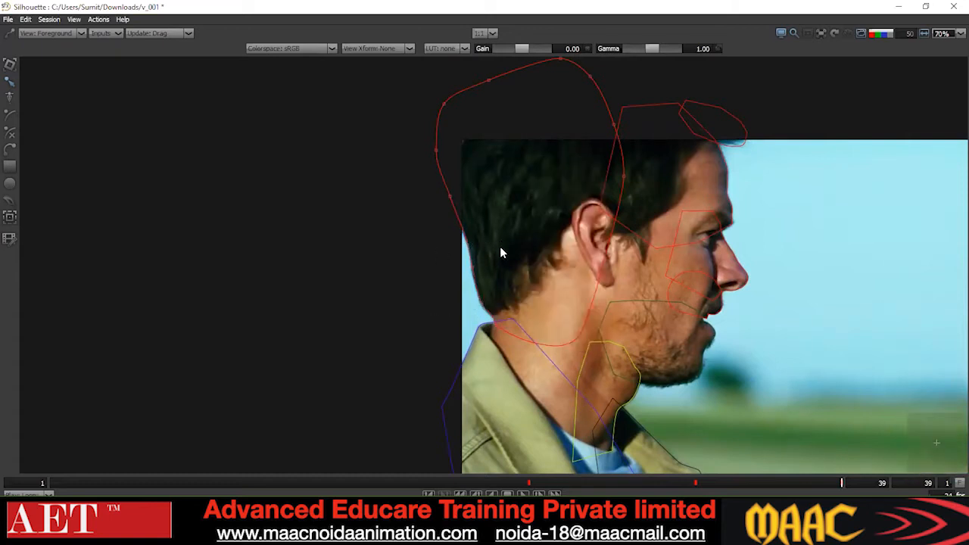
- Step back frame by frame from 39 to 24 and check the head shape's fit along the back of the head
{"action": "scroll", "coordinate": [501, 247], "scroll_direction": "down", "scroll_amount": 1}
{"action": "key", "text": "z"}
{"action": "key", "text": "z"}
{"action": "key", "text": "z"}
{"action": "key", "text": "z"}
{"action": "key", "text": "z"}
{"action": "key", "text": "z"}
{"action": "key", "text": "z"}
{"action": "key", "text": "z"}
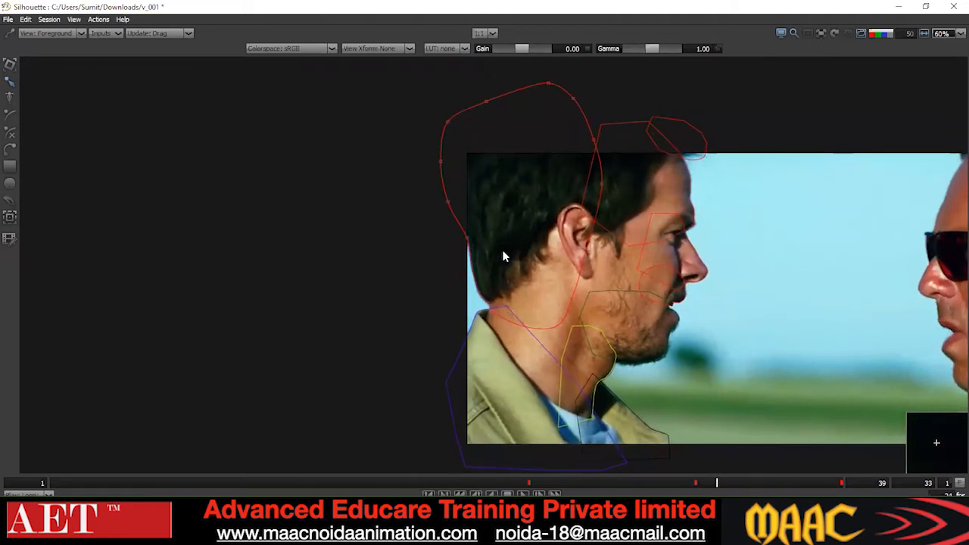
{"action": "key", "text": "z"}
{"action": "key", "text": "z"}
{"action": "key", "text": "z"}
{"action": "key", "text": "z"}
{"action": "key", "text": "z"}
{"action": "key", "text": "z"}
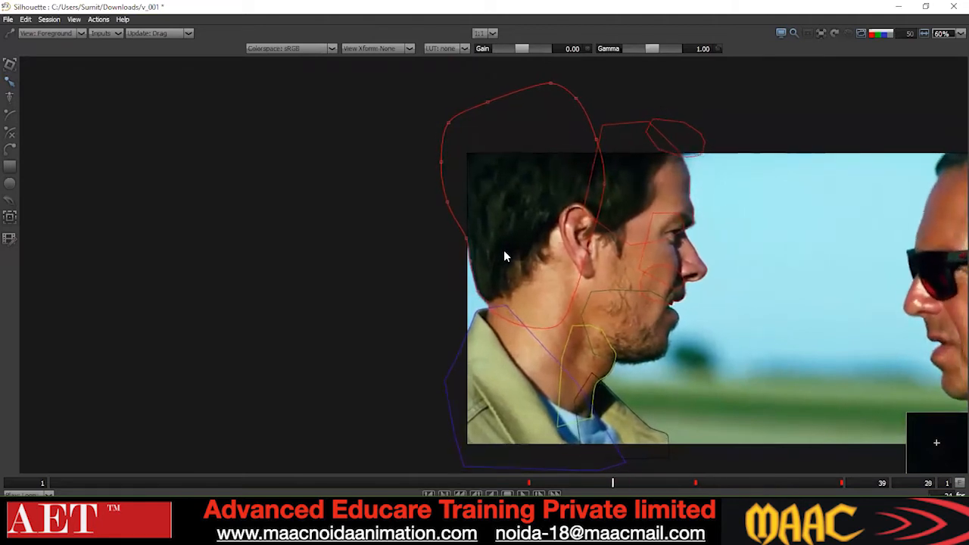
{"action": "key", "text": "z"}
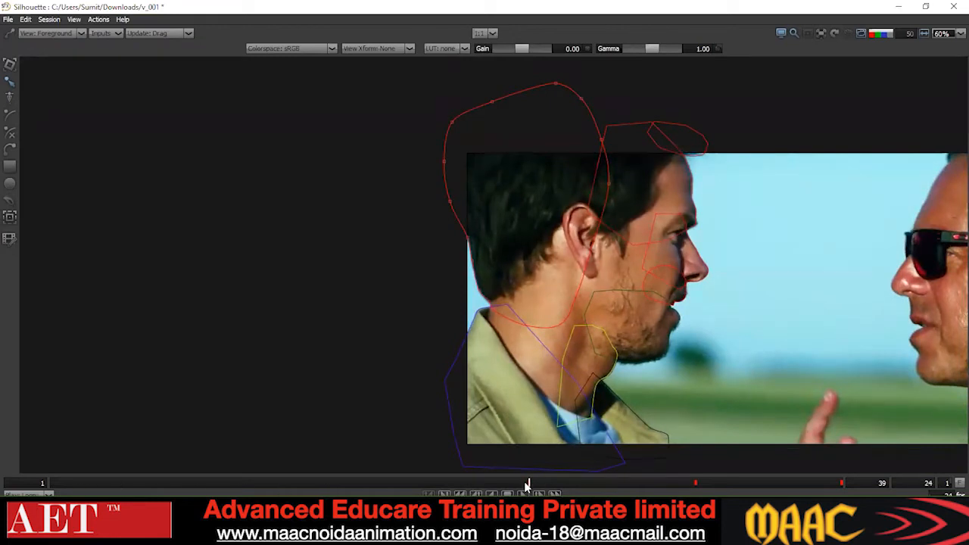
- Track the head layer backward from frame 24 to 1 with the mocha Tracker and nudge its shape slightly right and down there
{"action": "key", "text": "F2"}
{"action": "left_click", "coordinate": [252, 415]}
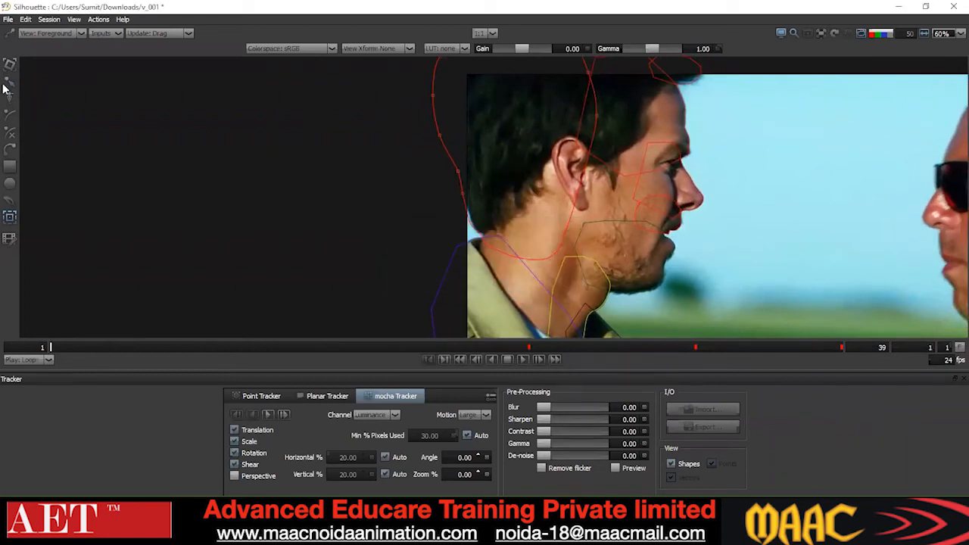
{"action": "key", "text": "r"}
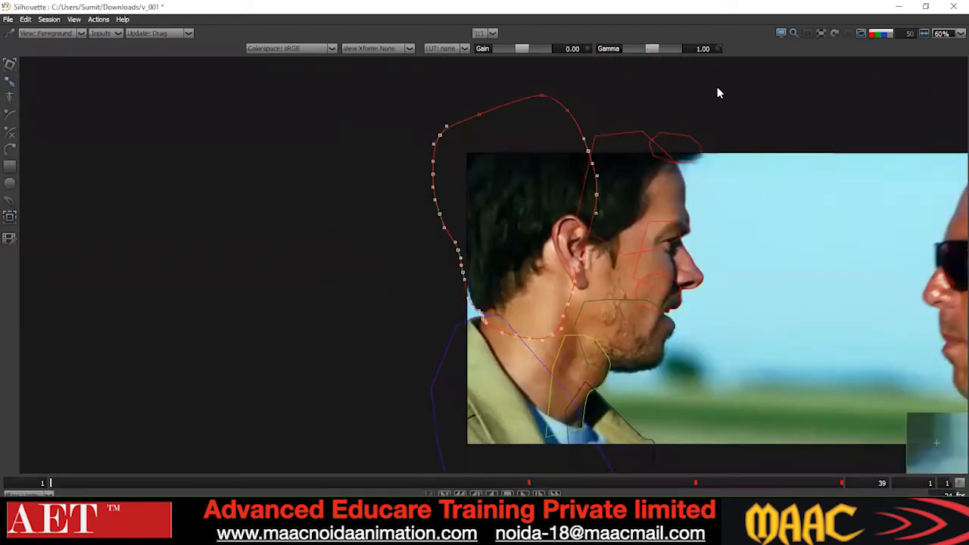
{"action": "key", "text": "Right"}
{"action": "key", "text": "Right"}
{"action": "key", "text": "Down"}
{"action": "key", "text": "Down"}
{"action": "key", "text": "Right"}
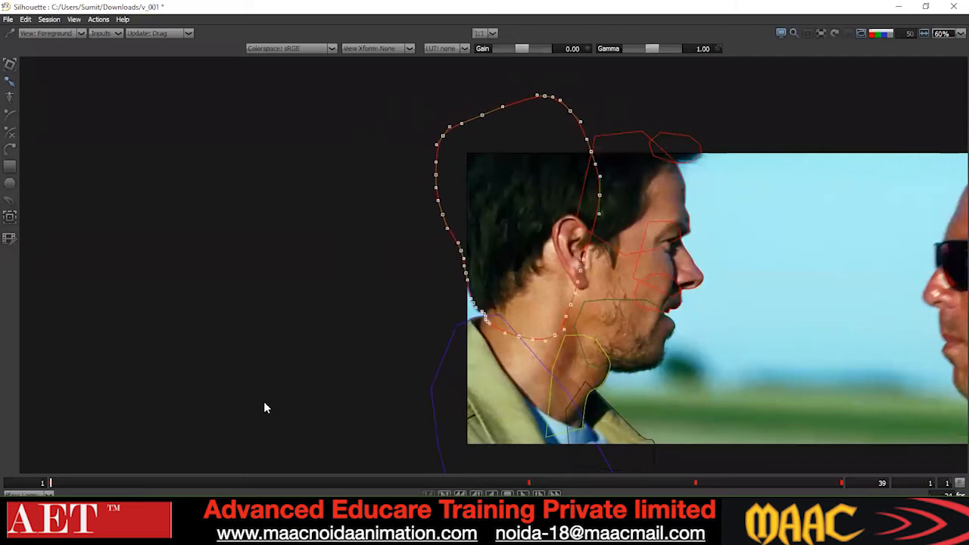
- Convert the head shape's points along the nape on frame 1 to Cardinal and refit the shape to the back hairline
{"action": "left_click_drag", "start_coordinate": [513, 295], "coordinate": [430, 330]}
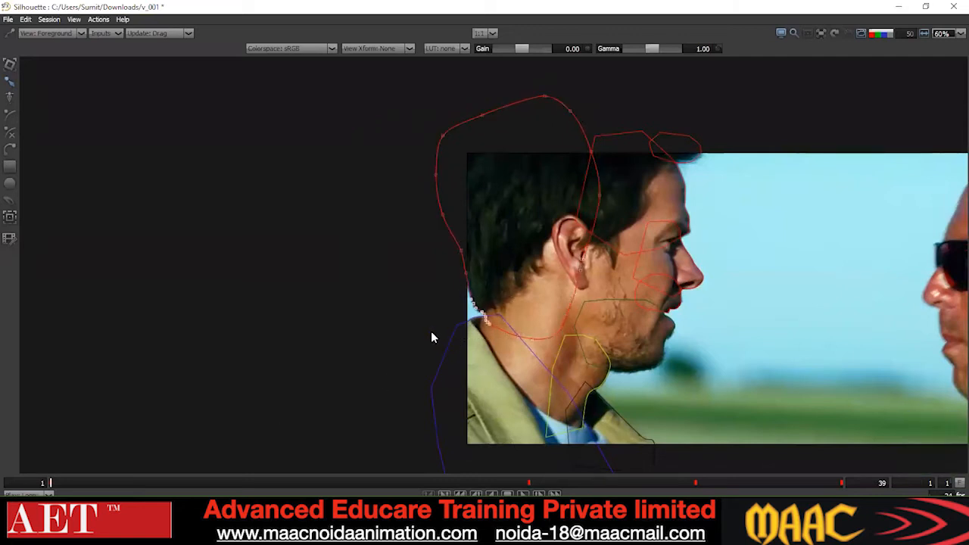
{"action": "scroll", "coordinate": [445, 316], "scroll_direction": "down", "scroll_amount": 2}
{"action": "right_click", "coordinate": [517, 247]}
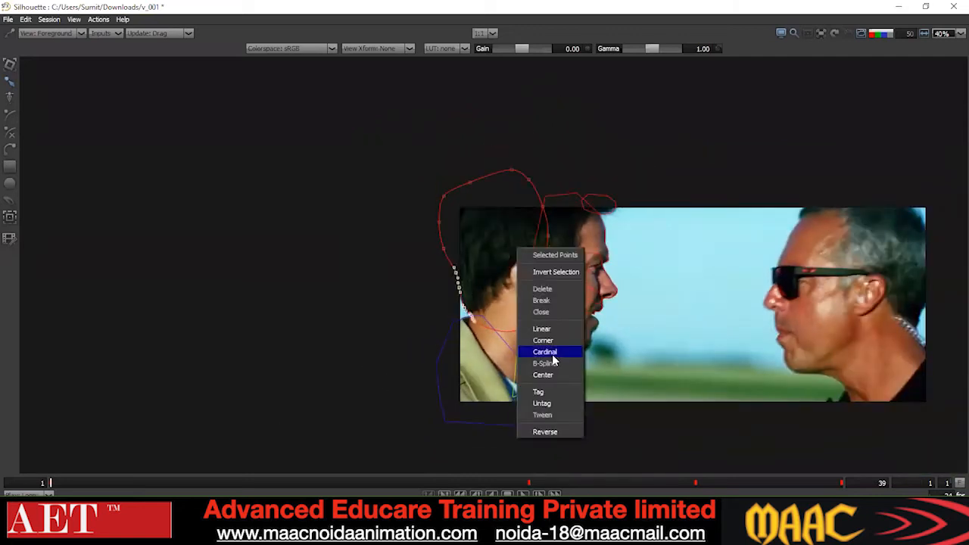
{"action": "left_click", "coordinate": [545, 352]}
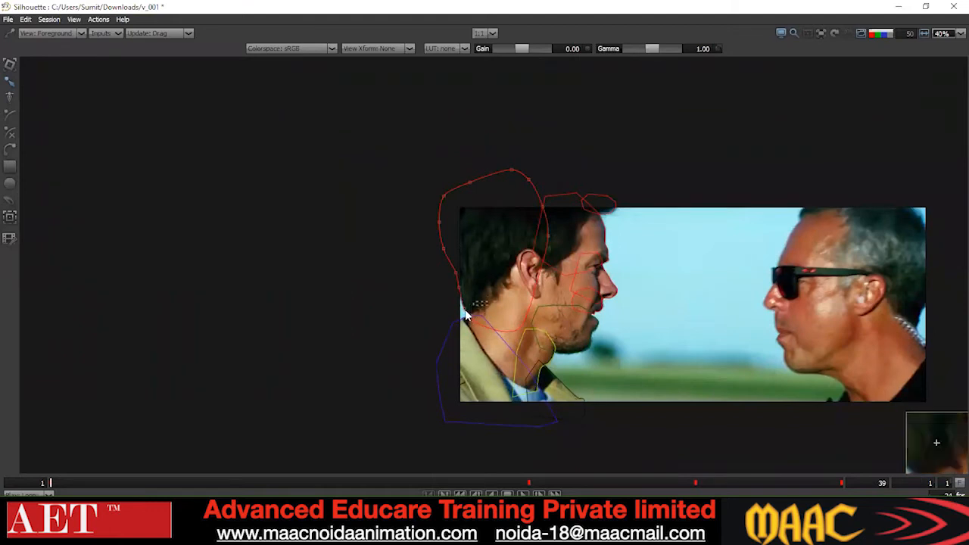
{"action": "key", "text": "ctrl+a"}
{"action": "right_click", "coordinate": [625, 311]}
{"action": "left_click", "coordinate": [626, 311]}
{"action": "scroll", "coordinate": [499, 286], "scroll_direction": "up", "scroll_amount": 1}
{"action": "scroll", "coordinate": [499, 285], "scroll_direction": "down", "scroll_amount": 1}
{"action": "scroll", "coordinate": [484, 280], "scroll_direction": "up", "scroll_amount": 1}
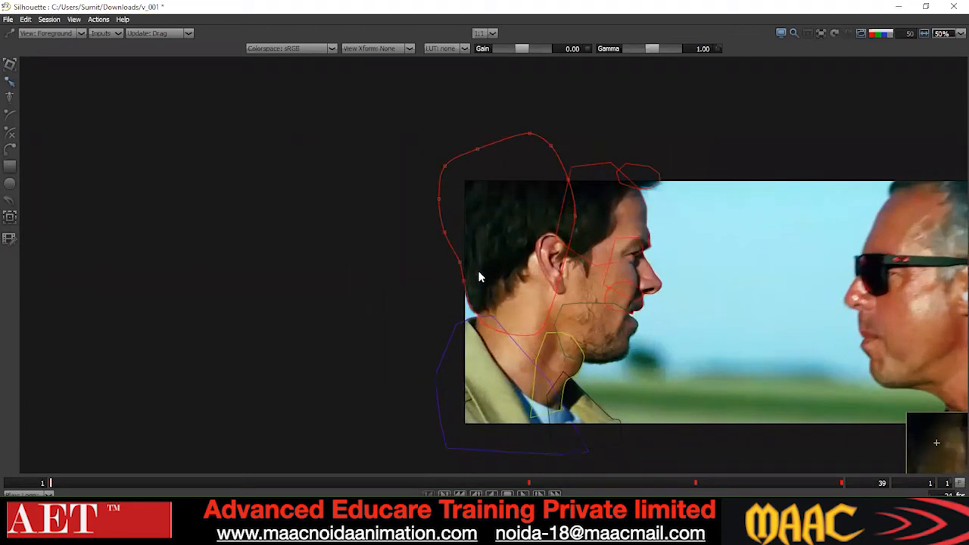
{"action": "left_click_drag", "start_coordinate": [479, 271], "coordinate": [461, 264]}
- Check the back of the head shape across the frames, then show the output on frame 20 with the overlay opacity at 100
{"action": "left_click_drag", "start_coordinate": [340, 362], "coordinate": [496, 151]}
{"action": "key", "text": "x"}
{"action": "key", "text": "x"}
{"action": "key", "text": "x"}
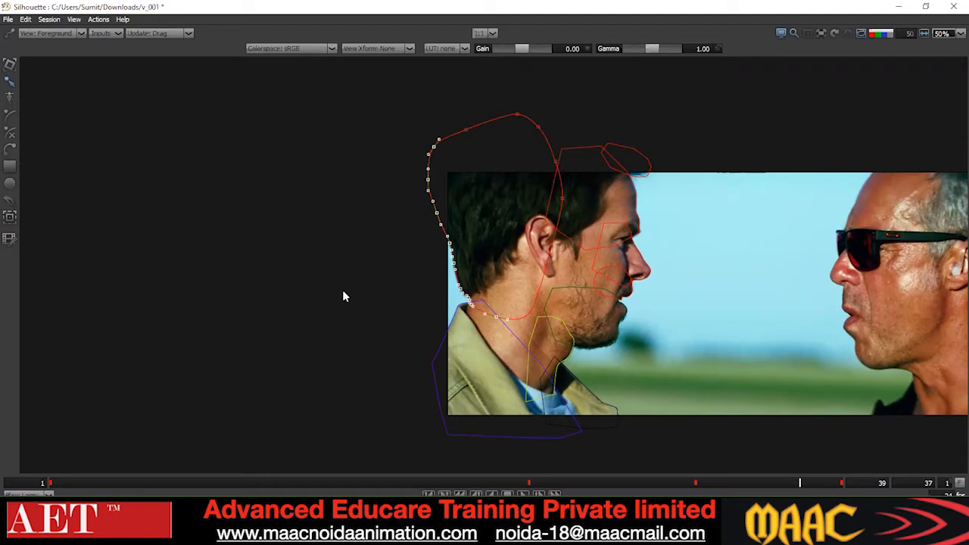
{"action": "left_click_drag", "start_coordinate": [596, 483], "coordinate": [446, 482]}
{"action": "key", "text": "o"}
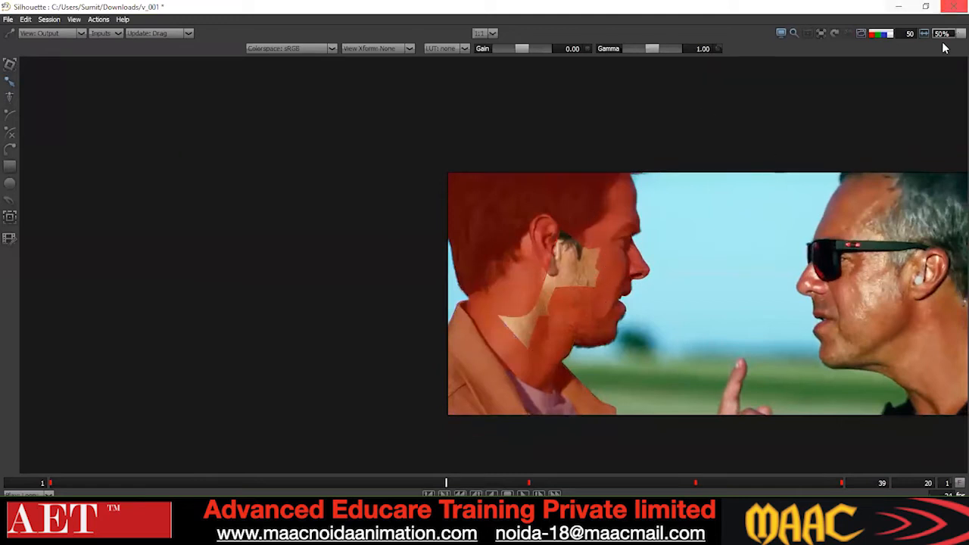
{"action": "type", "text": "100"}
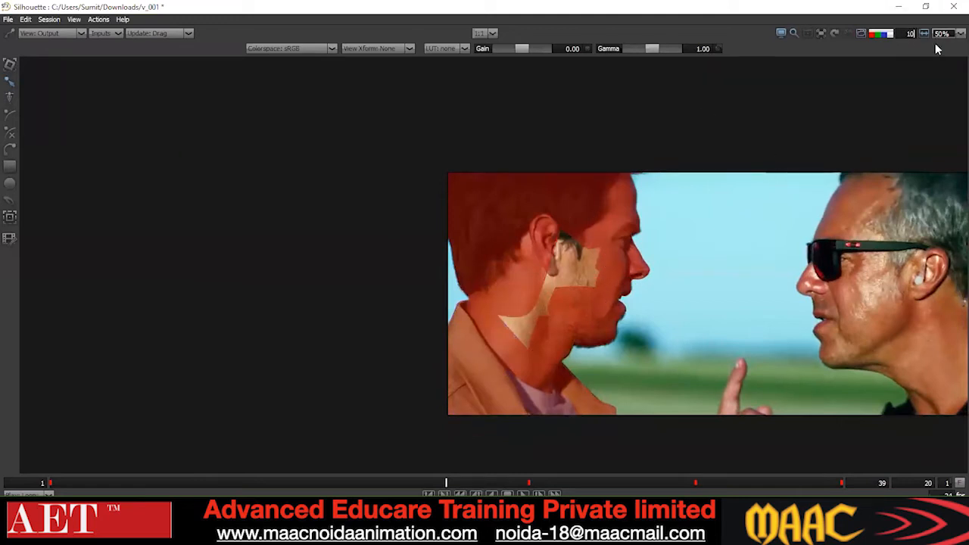
{"action": "key", "text": "Return"}
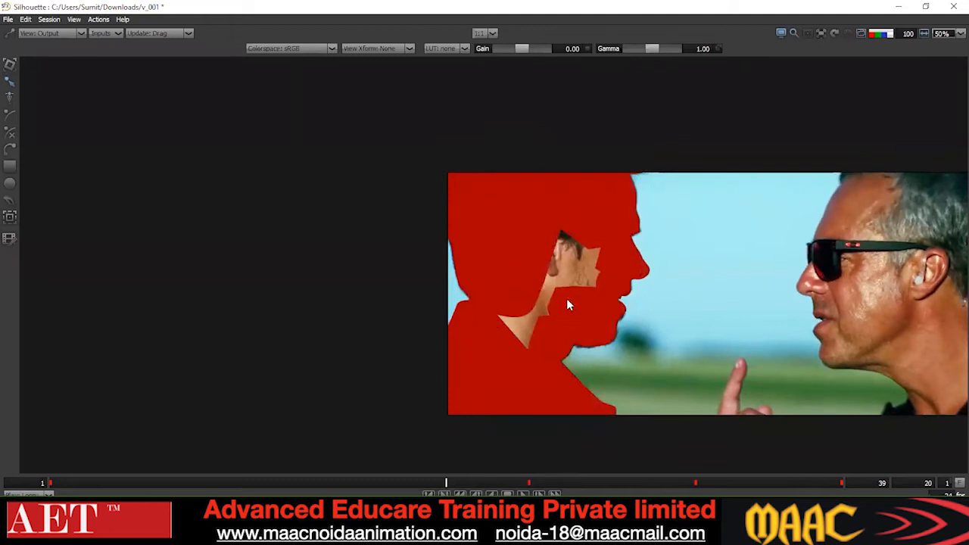
- Draw a rectangle shape over the uncovered ear, cheek and neck on frame 20 and reshape its lower corners to fill the gap
{"action": "key", "text": "1"}
{"action": "left_click", "coordinate": [10, 171]}
{"action": "left_click", "coordinate": [10, 170]}
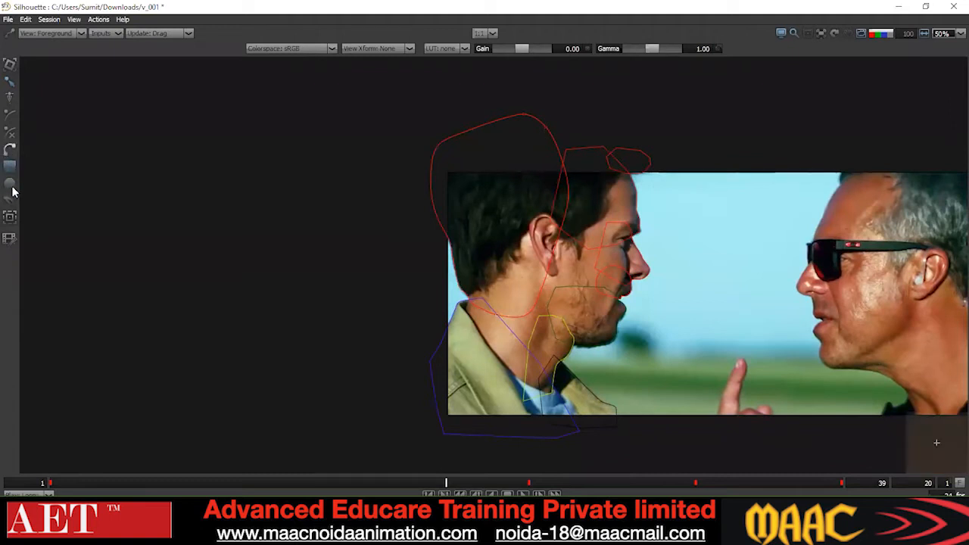
{"action": "left_click_drag", "start_coordinate": [512, 218], "coordinate": [609, 323]}
{"action": "left_click_drag", "start_coordinate": [512, 328], "coordinate": [483, 366]}
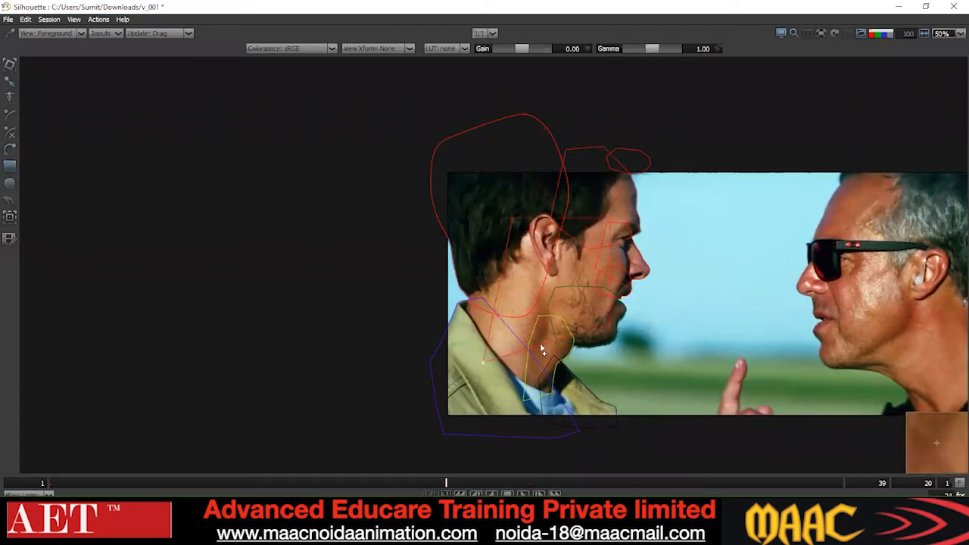
{"action": "key", "text": "a"}
{"action": "key", "text": "a"}
- Advance to frame 39 and shift all points of the gap-filling shape slightly left there
{"action": "key", "text": "x"}
{"action": "key", "text": "x"}
{"action": "key", "text": "x"}
{"action": "key", "text": "x"}
{"action": "key", "text": "x"}
{"action": "key", "text": "x"}
{"action": "key", "text": "x"}
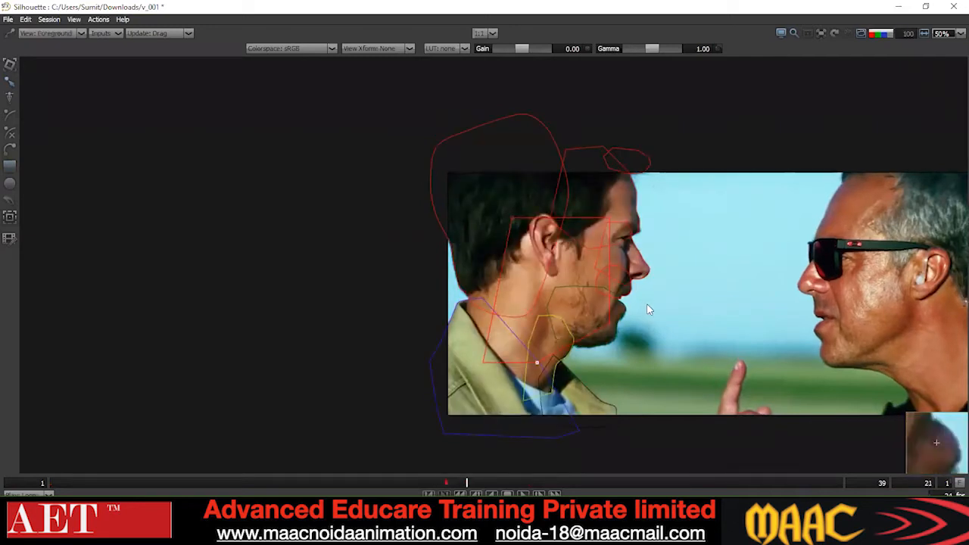
{"action": "key", "text": "x"}
{"action": "key", "text": "x"}
{"action": "key", "text": "x"}
{"action": "key", "text": "x"}
{"action": "key", "text": "x"}
{"action": "key", "text": "x"}
{"action": "key", "text": "x"}
{"action": "key", "text": "x"}
{"action": "key", "text": "x"}
{"action": "key", "text": "x"}
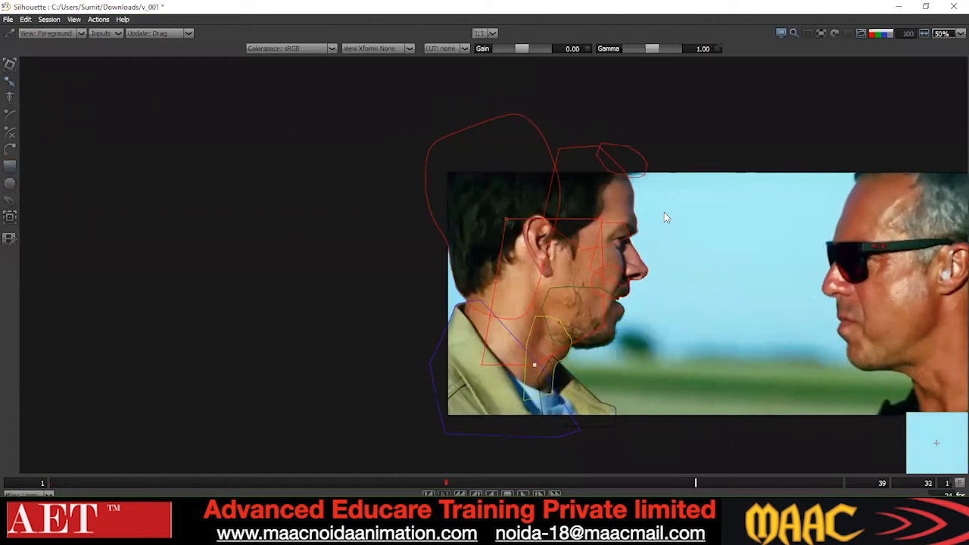
{"action": "key", "text": "x"}
{"action": "key", "text": "x"}
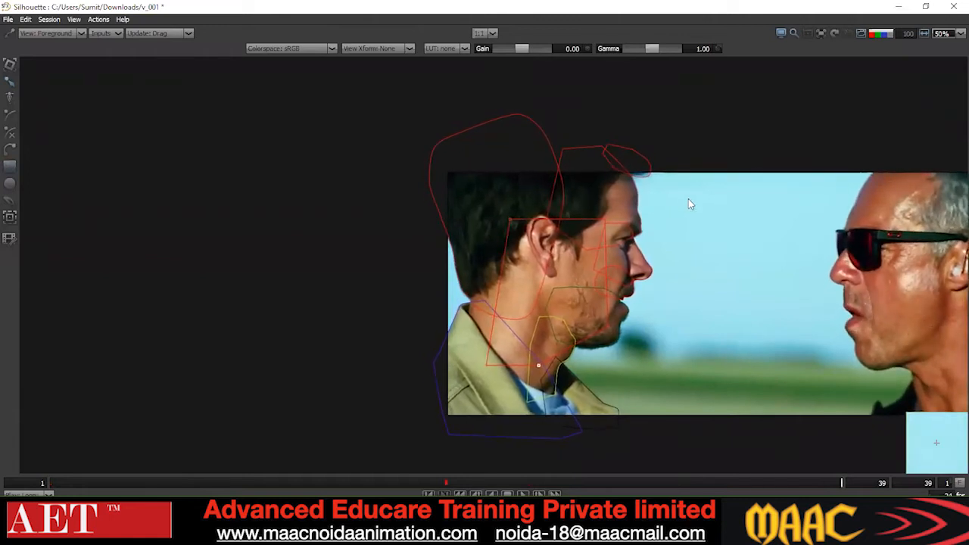
{"action": "left_click", "coordinate": [572, 363]}
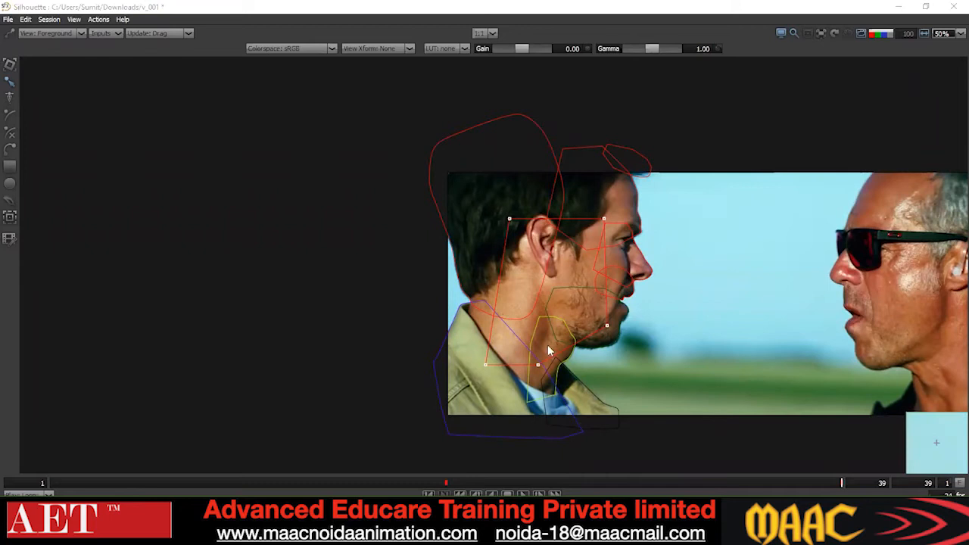
{"action": "key", "text": "Left"}
{"action": "key", "text": "Left"}
{"action": "key", "text": "Left"}
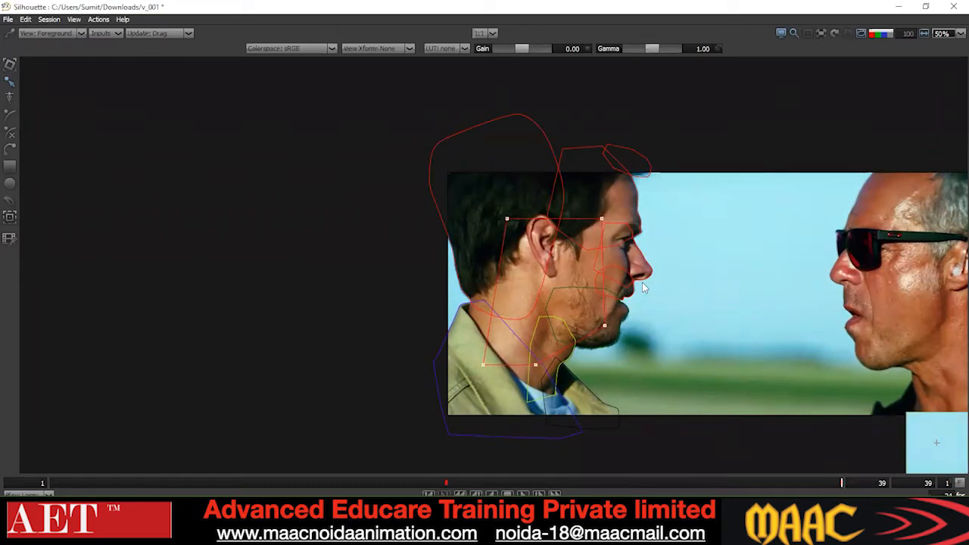
- Adjust the gap-filling shape's front points on frame 39, then step back to frame 6 and reposition the shape with a keyframe
{"action": "key", "text": "Left"}
{"action": "key", "text": "Left"}
{"action": "key", "text": "Left"}
{"action": "key", "text": "Left"}
{"action": "key", "text": "Left"}
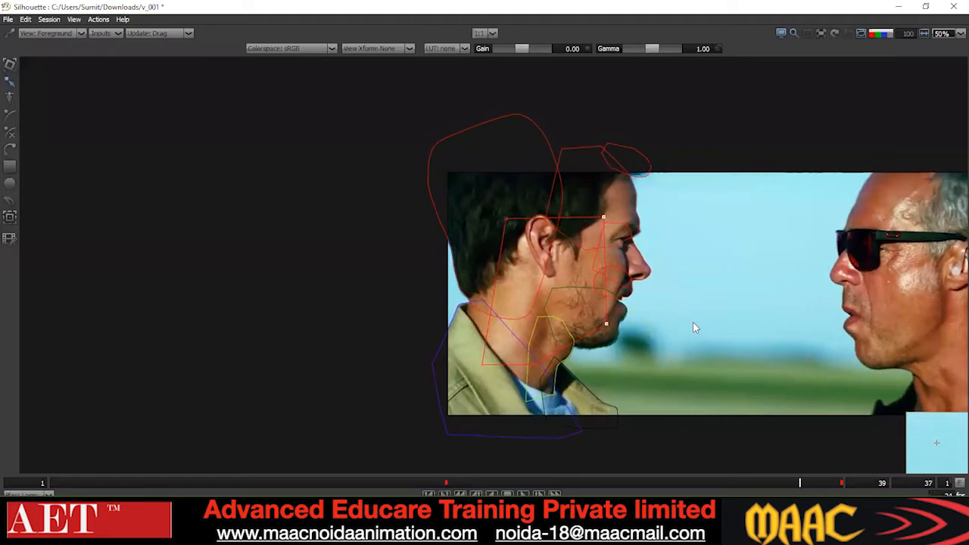
{"action": "key", "text": "Left"}
{"action": "key", "text": "Left"}
{"action": "key", "text": "Left"}
{"action": "key", "text": "Left"}
{"action": "key", "text": "Left"}
{"action": "key", "text": "Left"}
{"action": "key", "text": "Left"}
{"action": "key", "text": "Left"}
{"action": "key", "text": "Left"}
{"action": "key", "text": "Left"}
{"action": "key", "text": "Left"}
{"action": "key", "text": "Left"}
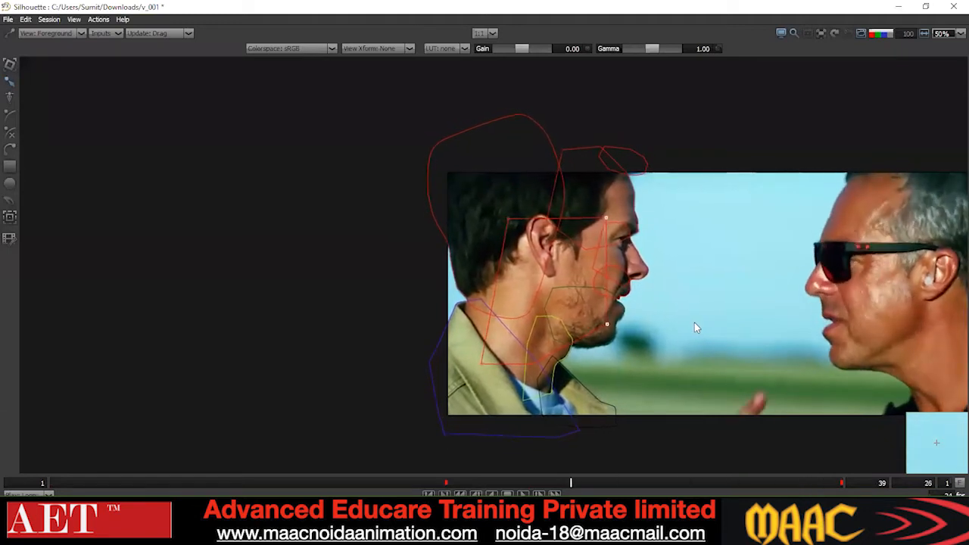
{"action": "key", "text": "Left"}
{"action": "key", "text": "Left"}
{"action": "key", "text": "Left"}
{"action": "key", "text": "Left"}
{"action": "key", "text": "Left"}
{"action": "key", "text": "Left"}
{"action": "key", "text": "Left"}
{"action": "key", "text": "Left"}
{"action": "key", "text": "Left"}
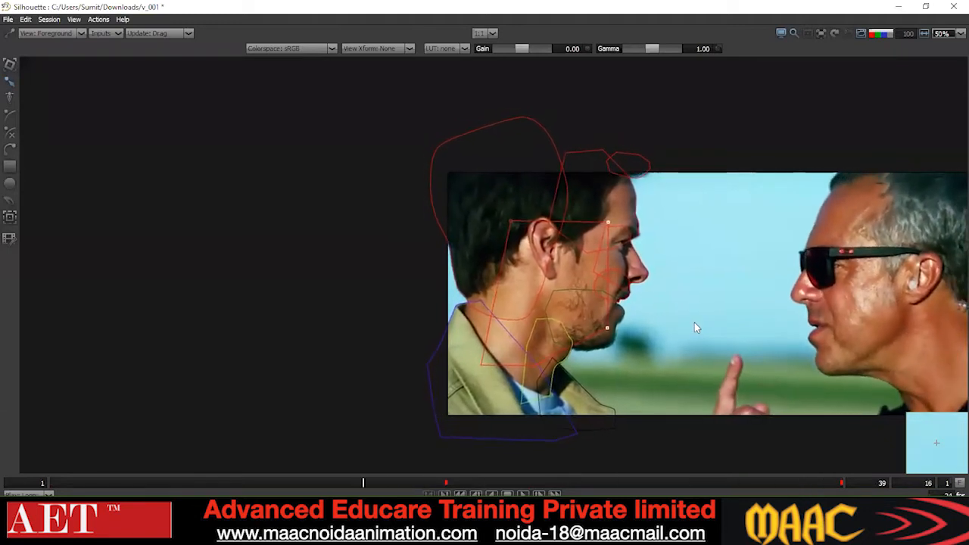
{"action": "key", "text": "Left"}
{"action": "key", "text": "Left"}
{"action": "key", "text": "Left"}
{"action": "key", "text": "Left"}
{"action": "key", "text": "Left"}
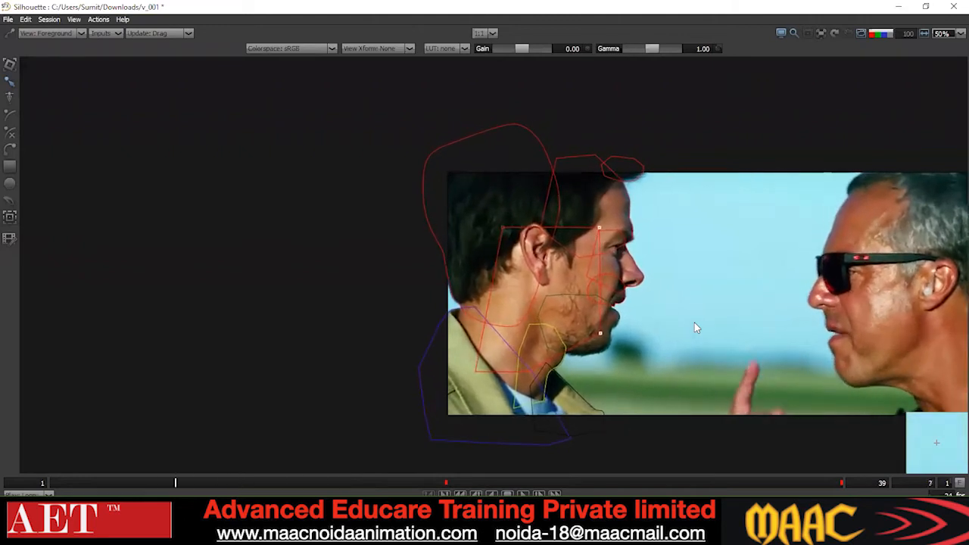
{"action": "key", "text": "Left"}
{"action": "key", "text": "Left"}
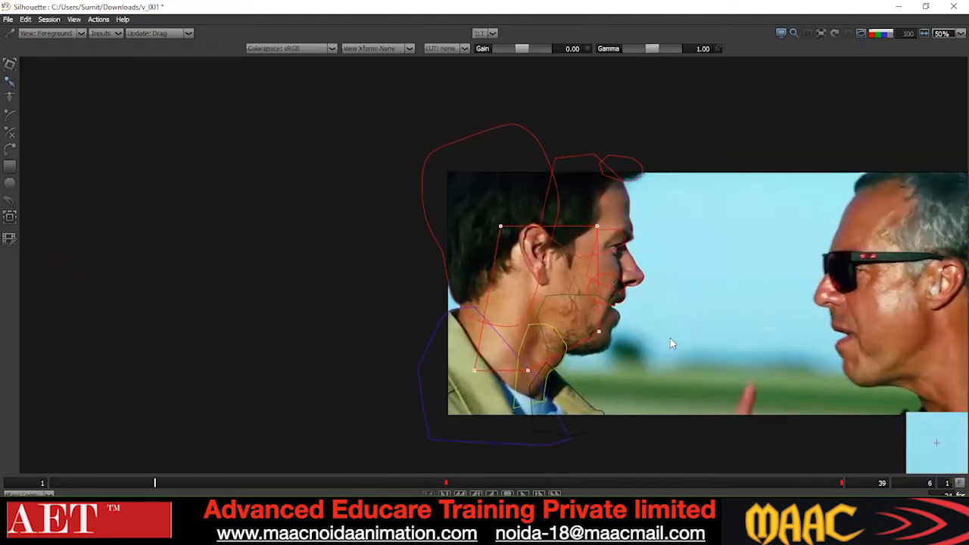
- Check the output matte overlay on frame 1 and return to the foreground view
{"action": "left_click_drag", "start_coordinate": [125, 486], "coordinate": [49, 487]}
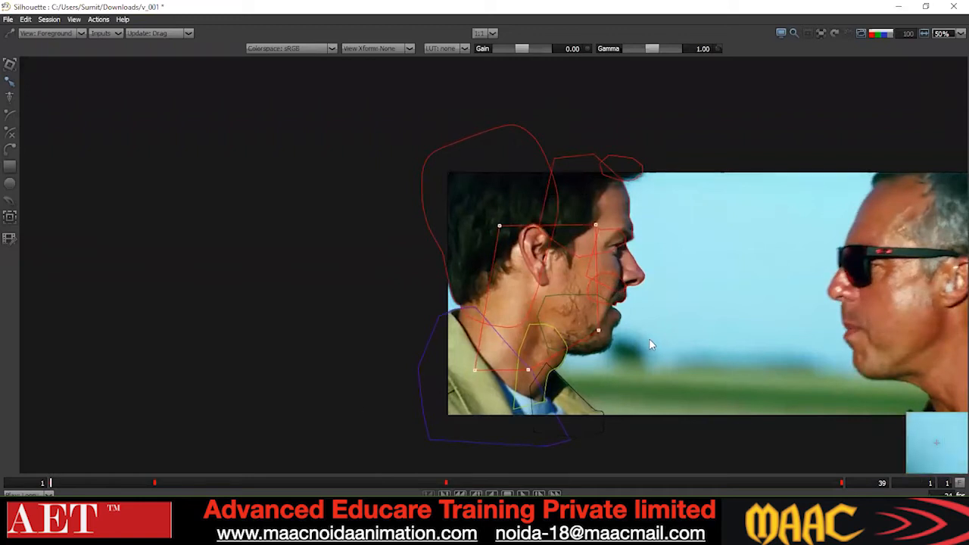
{"action": "key", "text": "a"}
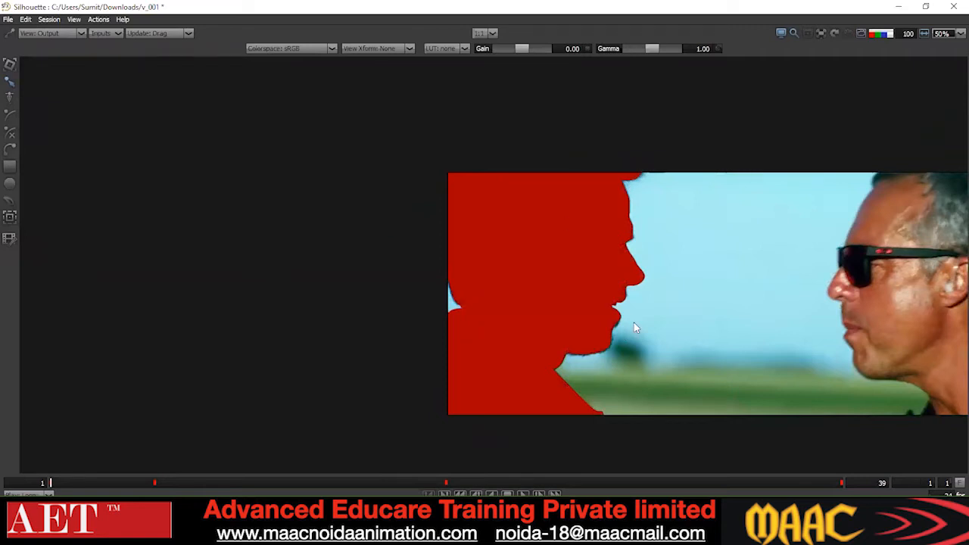
{"action": "key", "text": "f"}
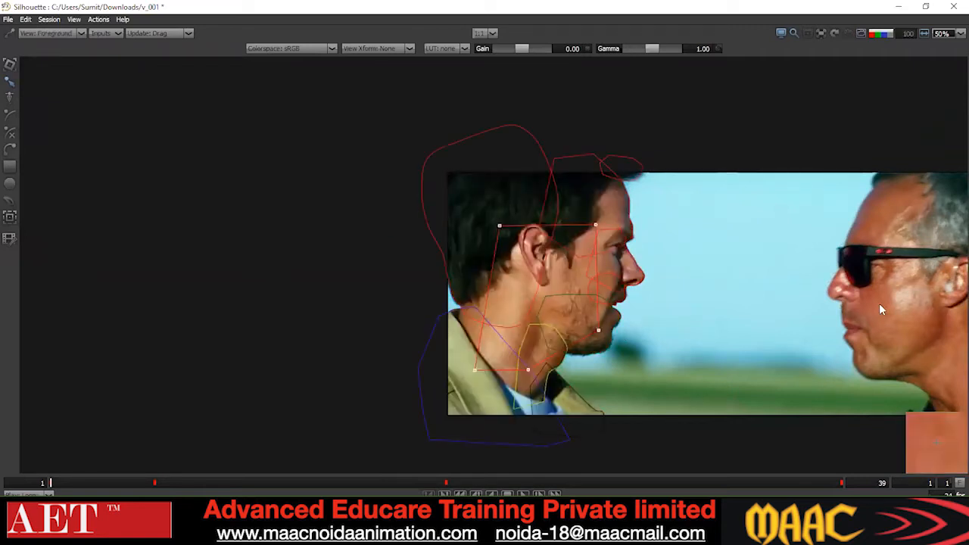
- Set the viewer's alpha overlay color to pure blue (0, 0, 255) in the preferences
{"action": "left_click", "coordinate": [8, 19]}
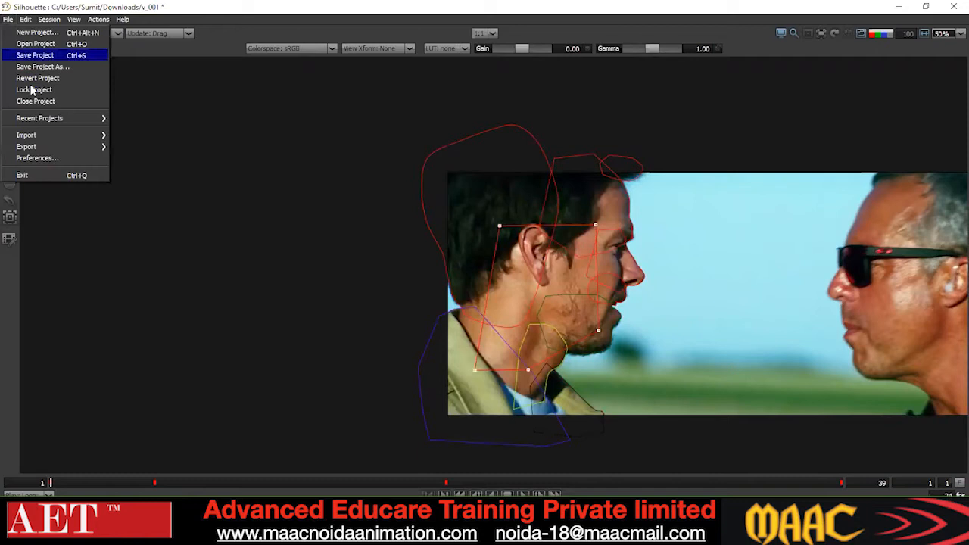
{"action": "left_click", "coordinate": [36, 161]}
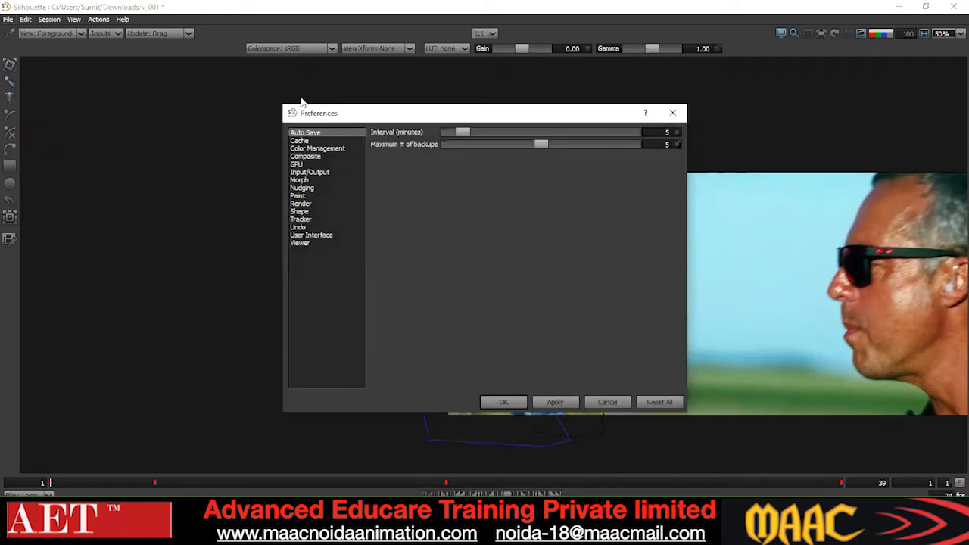
{"action": "left_click", "coordinate": [300, 242]}
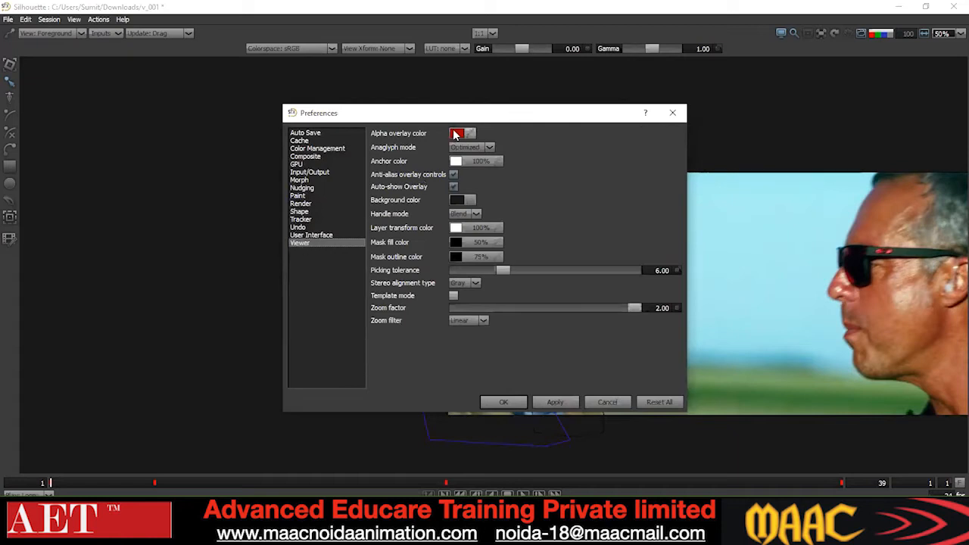
{"action": "left_click", "coordinate": [455, 134]}
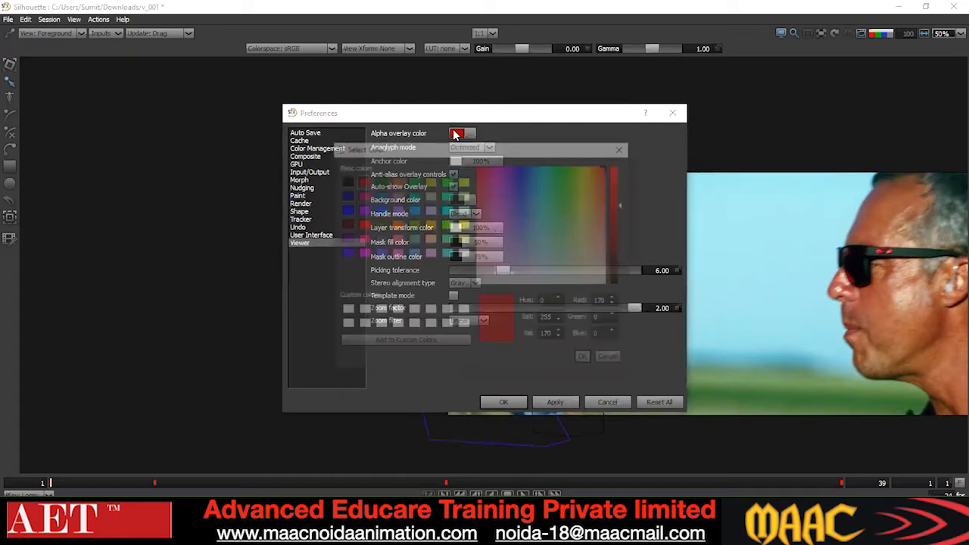
{"action": "left_click", "coordinate": [344, 210]}
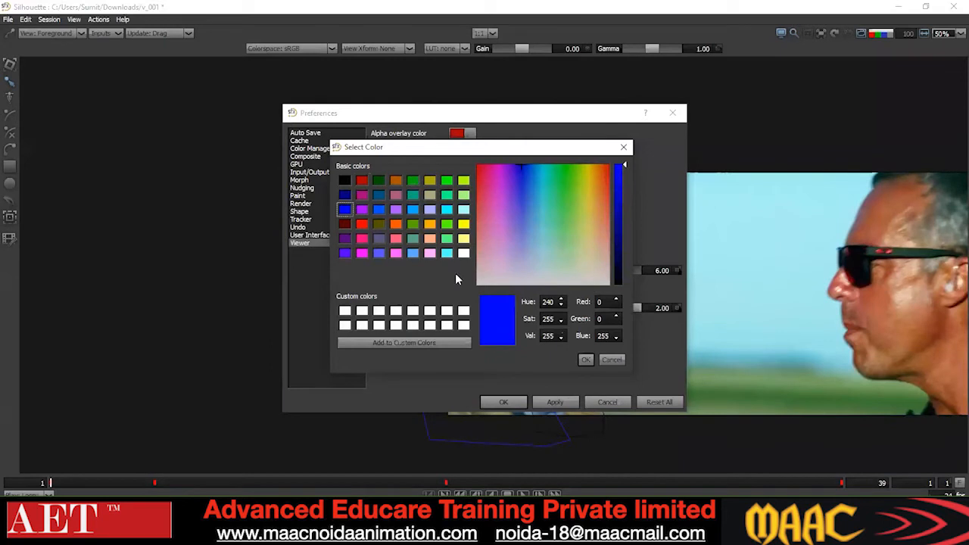
{"action": "left_click", "coordinate": [582, 361]}
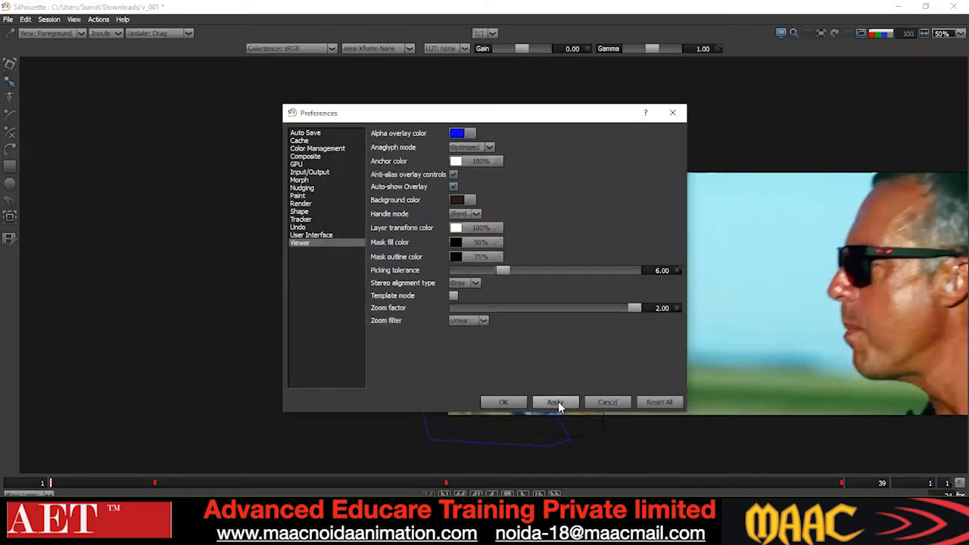
{"action": "left_click", "coordinate": [504, 402]}
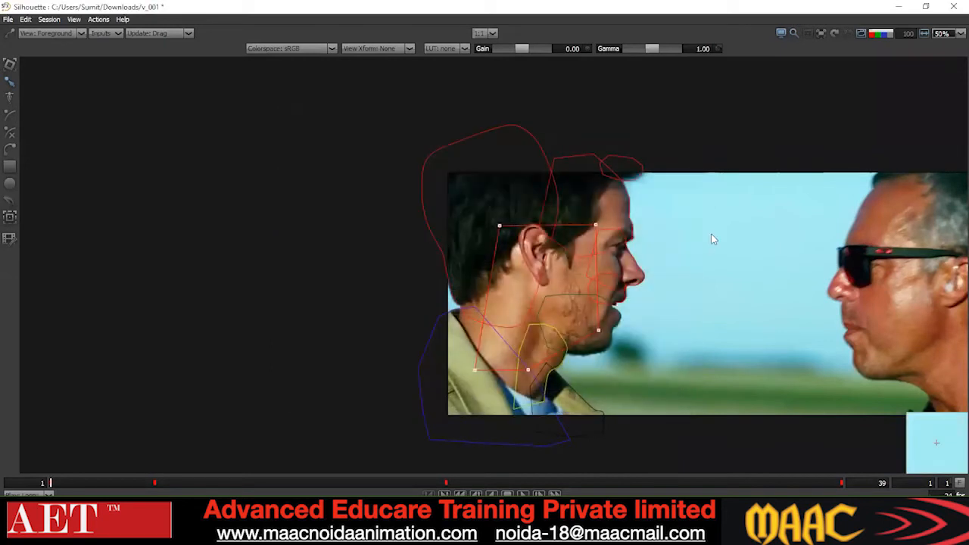
- Examine the blue output matte overlay on frame 1 against the foreground, along the face and hair edges
{"action": "key", "text": "3"}
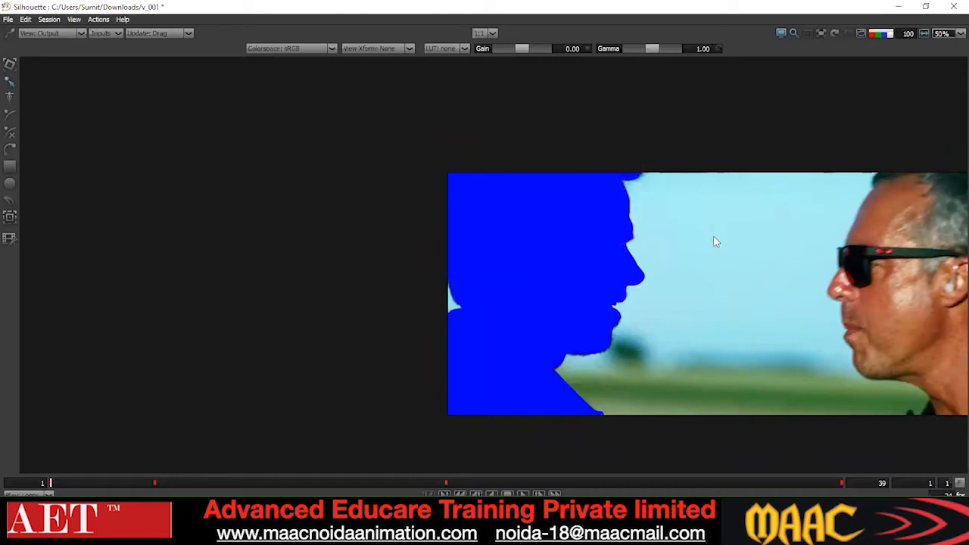
{"action": "key", "text": "1"}
{"action": "key", "text": "3"}
{"action": "key", "text": "1"}
{"action": "key", "text": "3"}
{"action": "scroll", "coordinate": [624, 260], "scroll_direction": "up", "scroll_amount": 3}
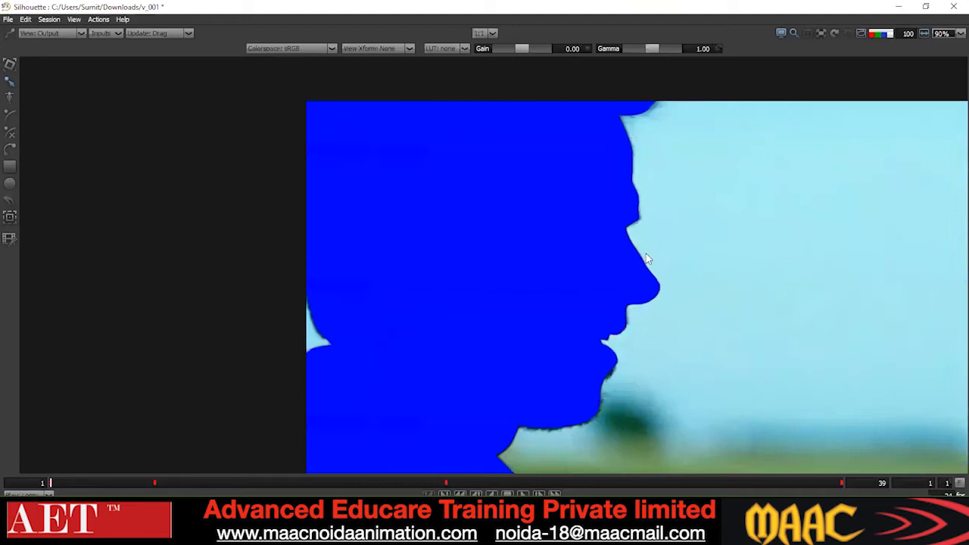
{"action": "left_click_drag", "start_coordinate": [649, 260], "coordinate": [558, 316]}
{"action": "scroll", "coordinate": [558, 317], "scroll_direction": "up", "scroll_amount": 1}
{"action": "left_click_drag", "start_coordinate": [553, 131], "coordinate": [538, 212]}
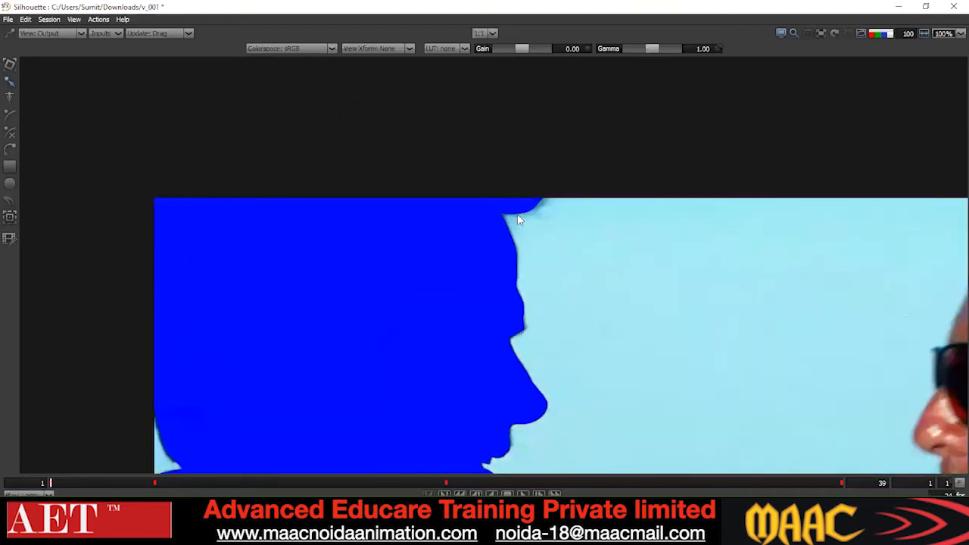
- Return to the foreground view, go to frame 23 and select the hair shape at the back of the head
{"action": "key", "text": "1"}
{"action": "left_click_drag", "start_coordinate": [464, 370], "coordinate": [622, 232]}
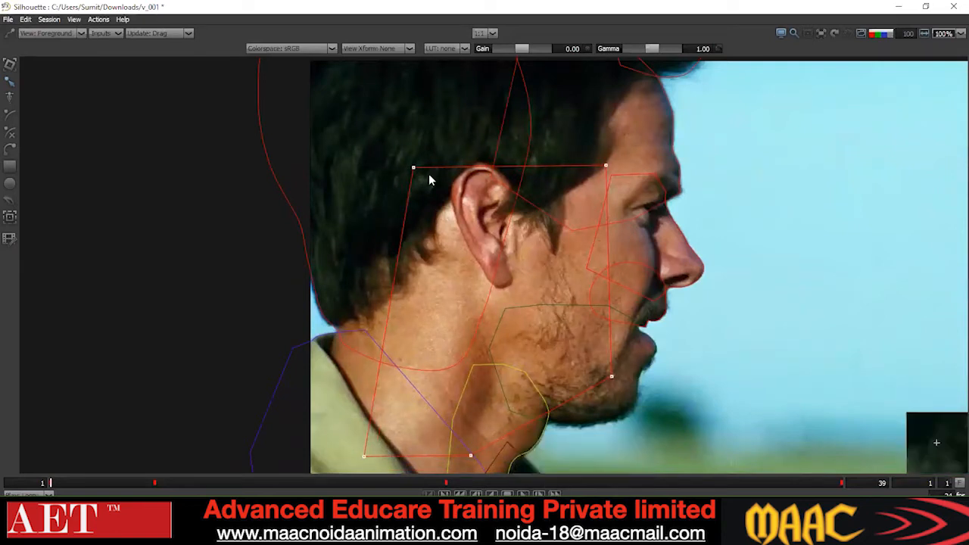
{"action": "scroll", "coordinate": [670, 295], "scroll_direction": "down", "scroll_amount": 4}
{"action": "left_click_drag", "start_coordinate": [389, 269], "coordinate": [284, 262]}
{"action": "left_click_drag", "start_coordinate": [151, 486], "coordinate": [421, 486]}
{"action": "key", "text": "Right"}
{"action": "key", "text": "Right"}
{"action": "key", "text": "Right"}
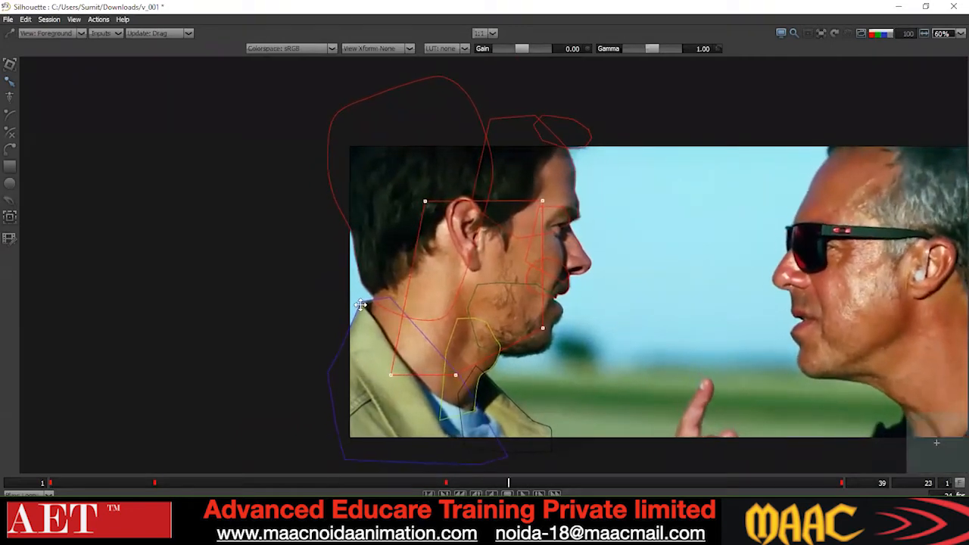
{"action": "scroll", "coordinate": [366, 285], "scroll_direction": "up", "scroll_amount": 2}
{"action": "scroll", "coordinate": [385, 257], "scroll_direction": "down", "scroll_amount": 2}
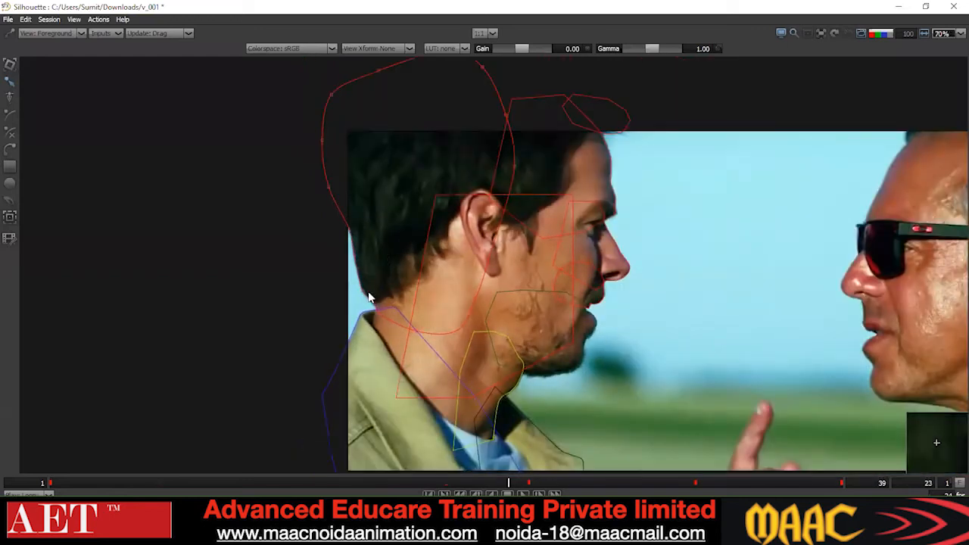
{"action": "scroll", "coordinate": [333, 317], "scroll_direction": "up", "scroll_amount": 3}
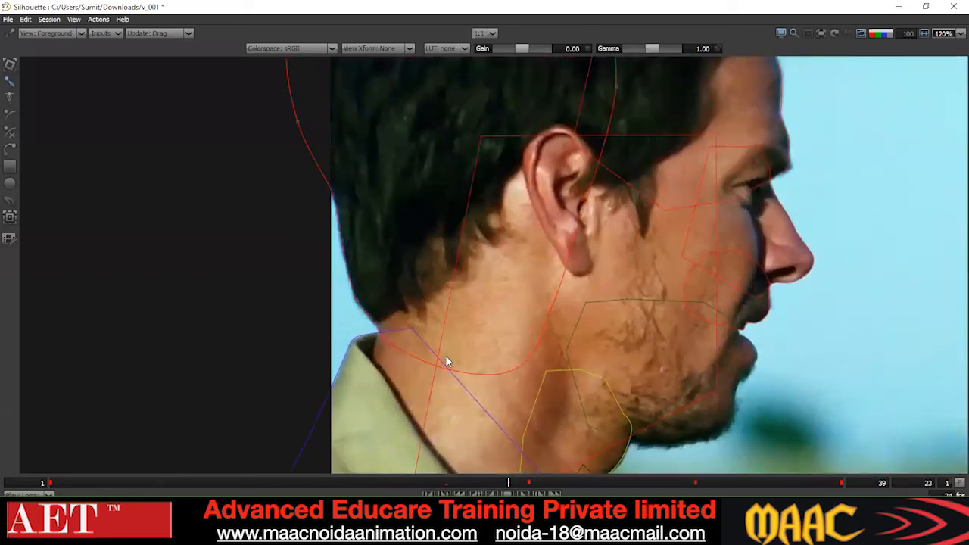
- Bring back the hidden timeline and object list, and delete the Bezier 9 keyframe at frame 24
{"action": "key", "text": "F2"}
{"action": "left_click", "coordinate": [312, 443]}
{"action": "key", "text": "Delete"}
{"action": "scroll", "coordinate": [327, 145], "scroll_direction": "down", "scroll_amount": 3}
{"action": "left_click_drag", "start_coordinate": [238, 168], "coordinate": [396, 168]}
{"action": "scroll", "coordinate": [397, 168], "scroll_direction": "up", "scroll_amount": 2}
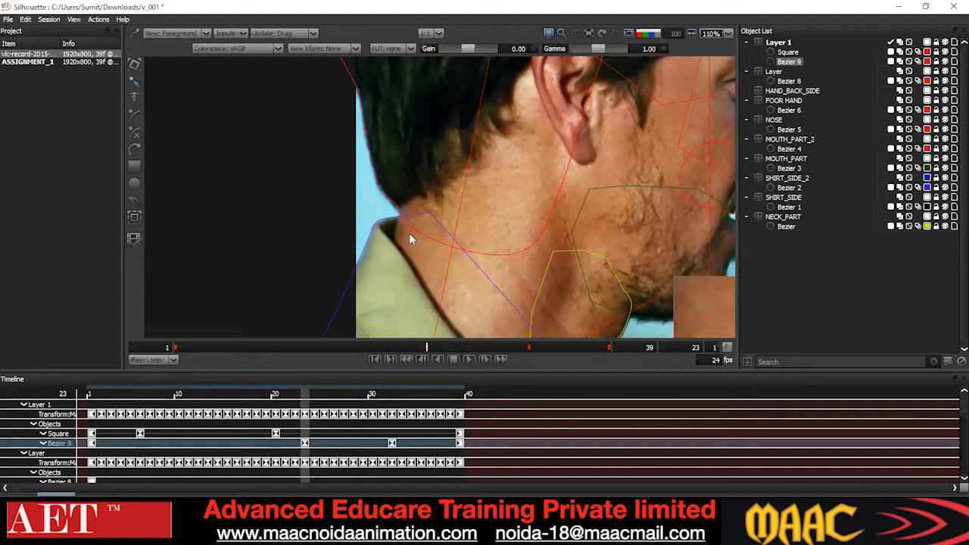
- Examine the cut-out man in the composite view on frame 23, comparing it with the alpha along the face, neck and hair
{"action": "scroll", "coordinate": [406, 219], "scroll_direction": "down", "scroll_amount": 4}
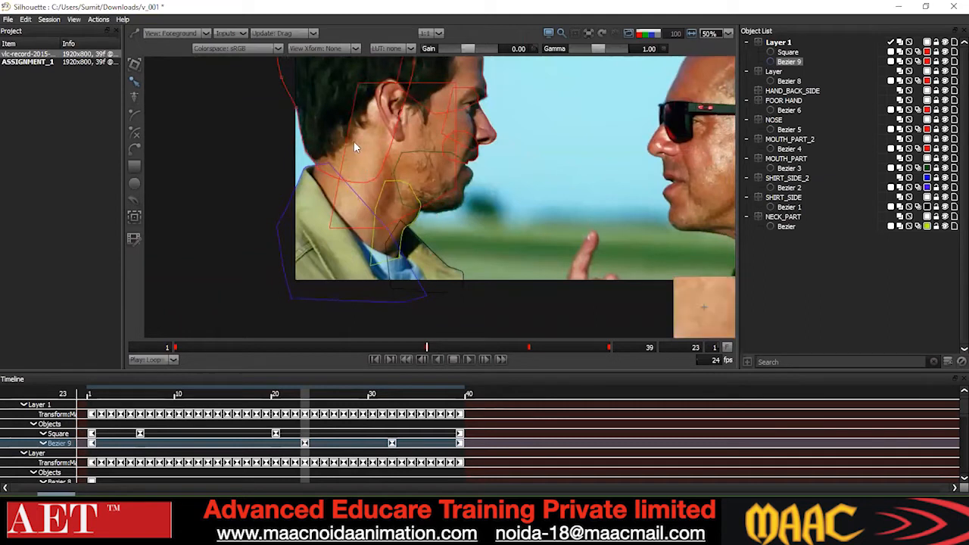
{"action": "scroll", "coordinate": [324, 142], "scroll_direction": "up", "scroll_amount": 2}
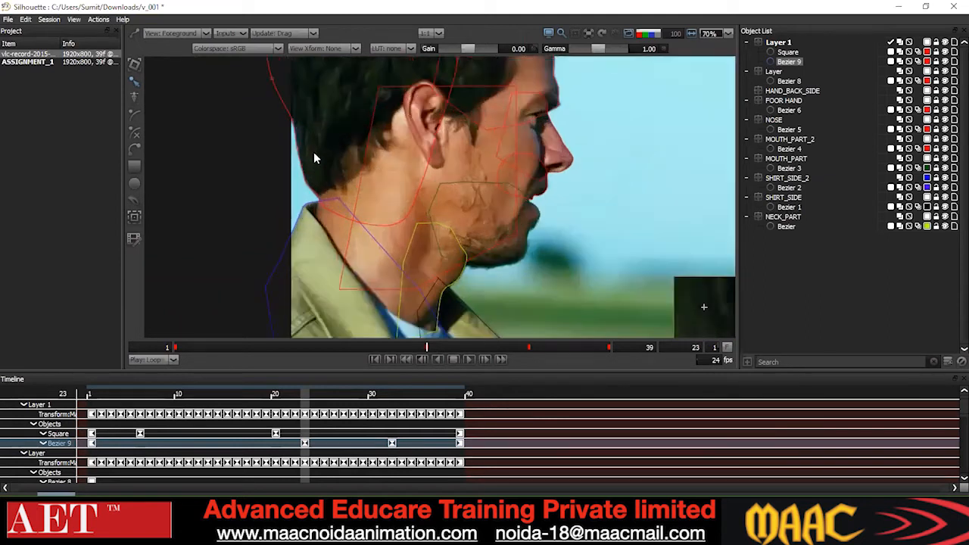
{"action": "scroll", "coordinate": [306, 163], "scroll_direction": "down", "scroll_amount": 2}
{"action": "scroll", "coordinate": [365, 153], "scroll_direction": "down", "scroll_amount": 2}
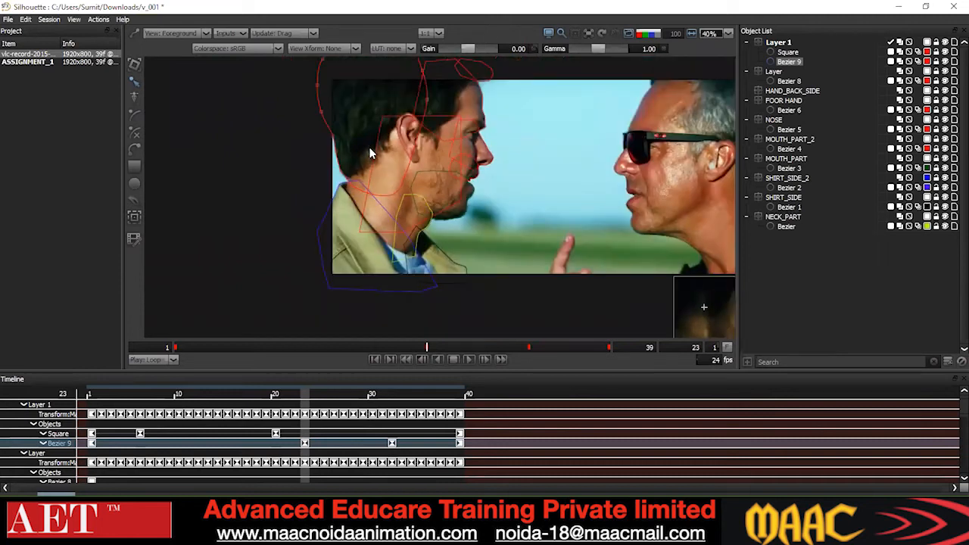
{"action": "key", "text": "c"}
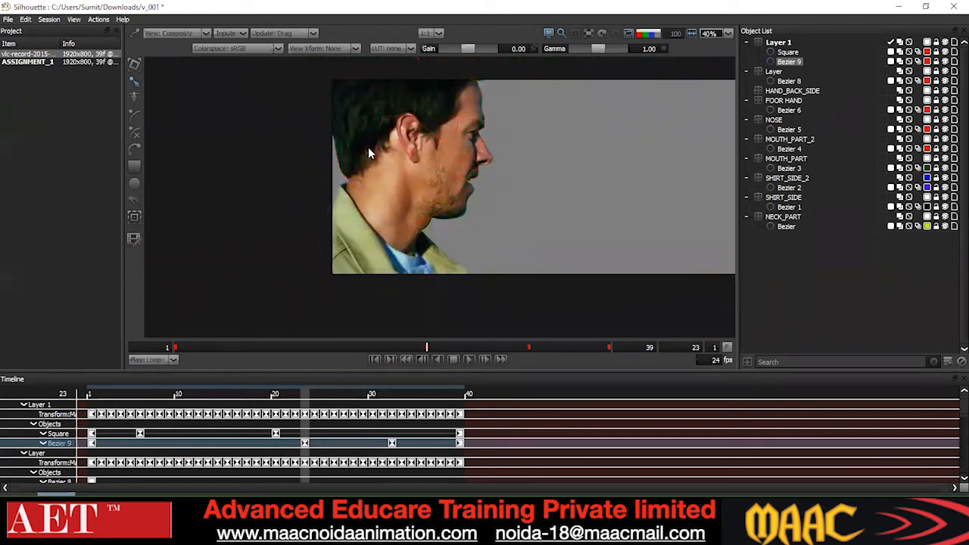
{"action": "scroll", "coordinate": [371, 155], "scroll_direction": "up", "scroll_amount": 5}
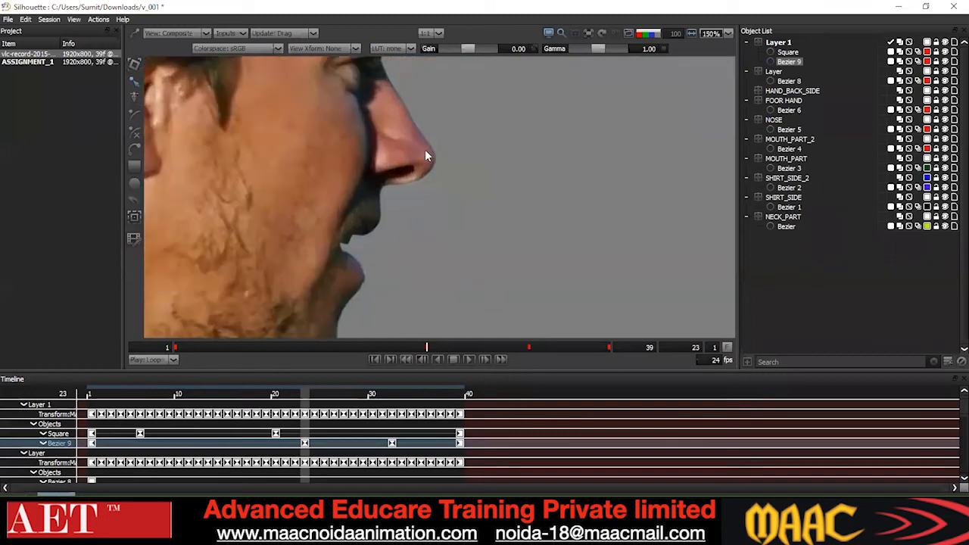
{"action": "scroll", "coordinate": [435, 141], "scroll_direction": "up", "scroll_amount": 1}
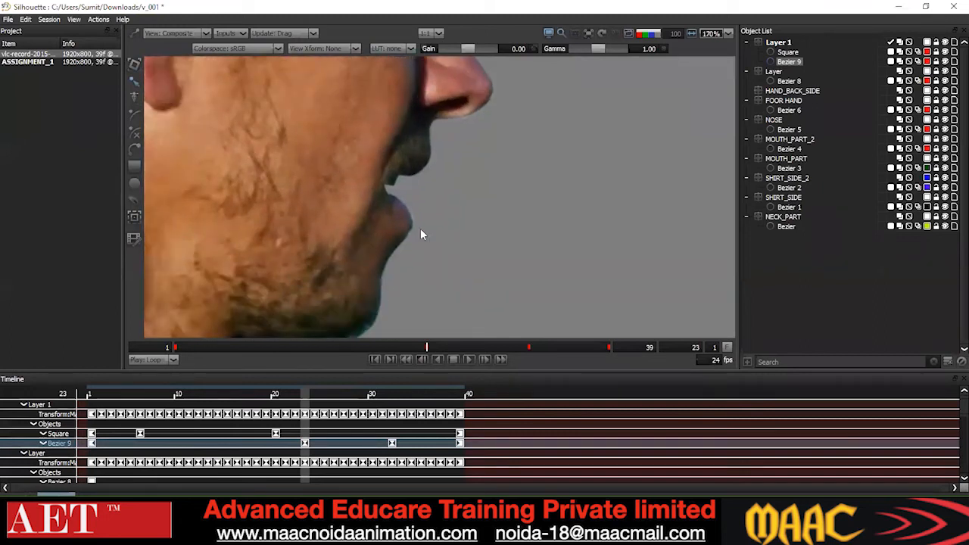
{"action": "scroll", "coordinate": [422, 235], "scroll_direction": "down", "scroll_amount": 5}
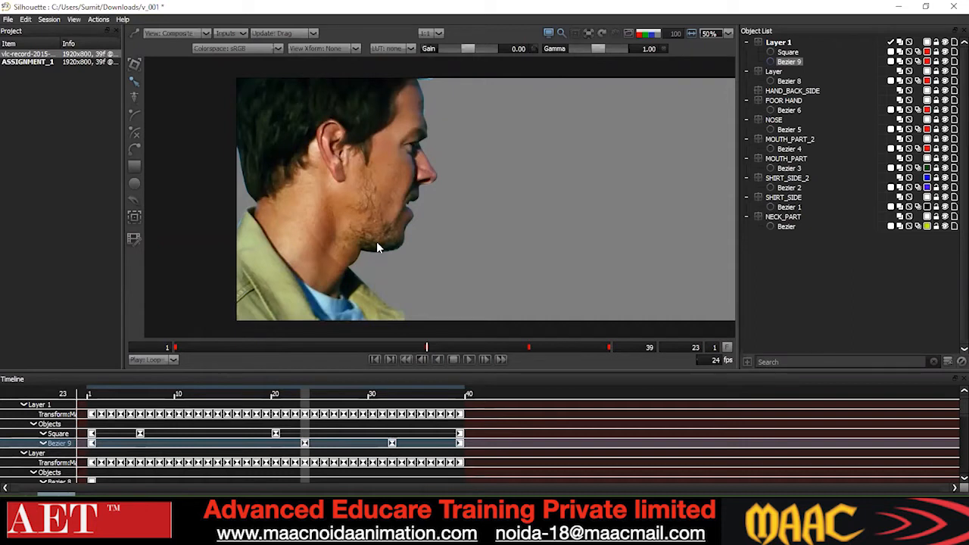
{"action": "scroll", "coordinate": [334, 188], "scroll_direction": "up", "scroll_amount": 1}
{"action": "scroll", "coordinate": [243, 182], "scroll_direction": "up", "scroll_amount": 1}
{"action": "key", "text": "a"}
{"action": "key", "text": "a"}
{"action": "scroll", "coordinate": [254, 194], "scroll_direction": "up", "scroll_amount": 2}
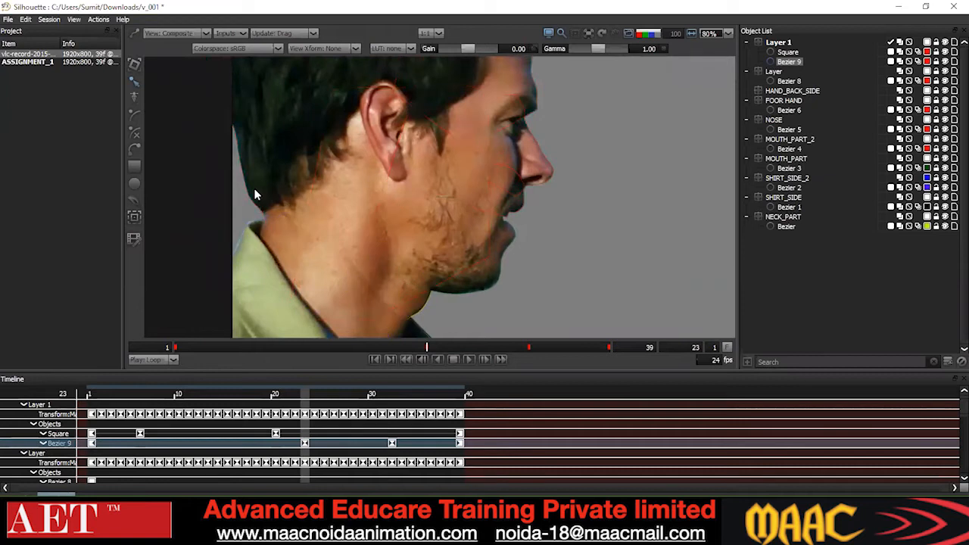
{"action": "key", "text": "a"}
{"action": "key", "text": "a"}
{"action": "key", "text": "a"}
- Show the output view without the matte overlay and select the hair shape's points at the nape on frame 23
{"action": "key", "text": "2"}
{"action": "key", "text": "a"}
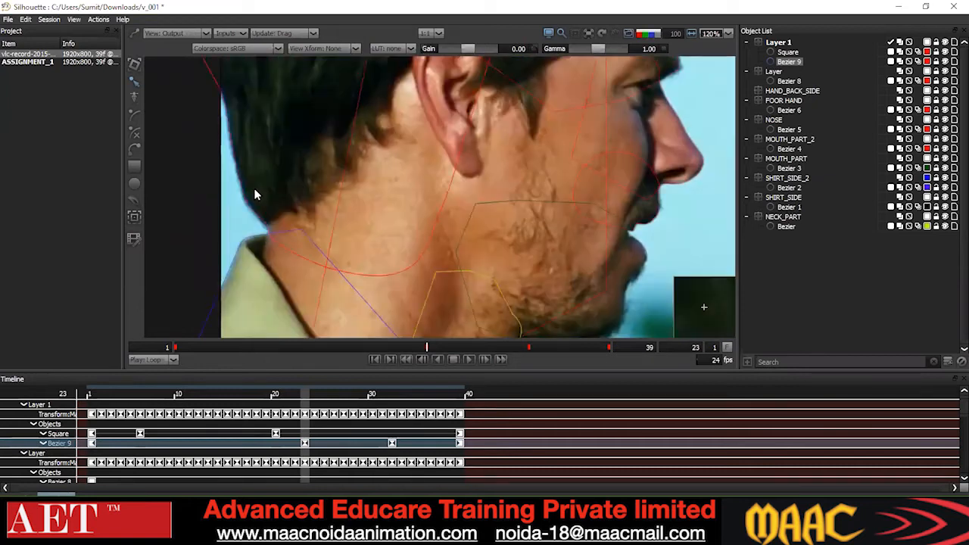
{"action": "scroll", "coordinate": [262, 152], "scroll_direction": "up", "scroll_amount": 2}
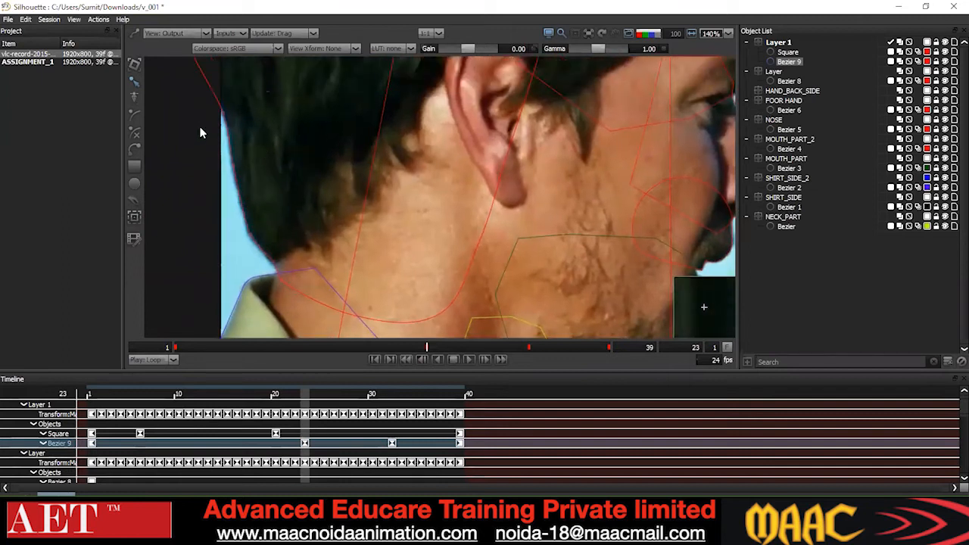
{"action": "scroll", "coordinate": [215, 163], "scroll_direction": "down", "scroll_amount": 1}
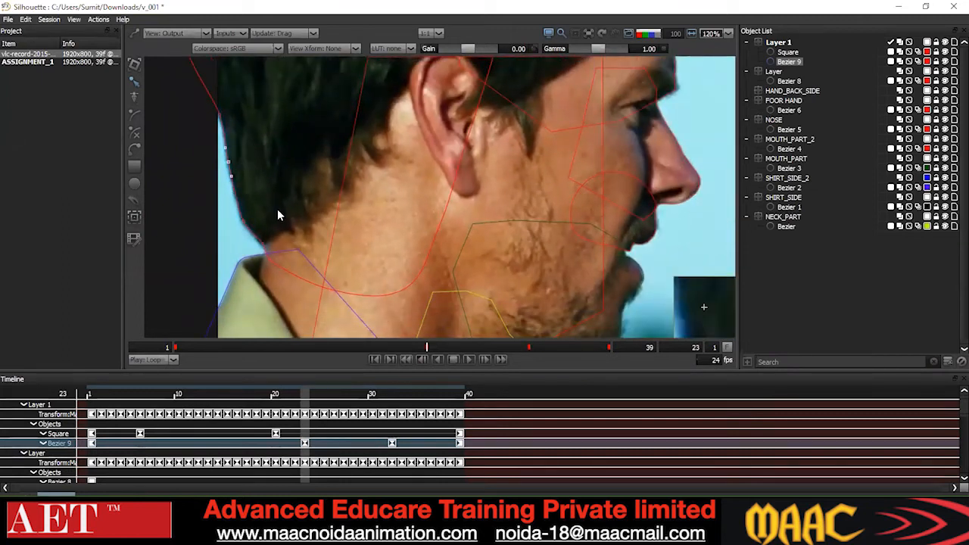
{"action": "left_click_drag", "start_coordinate": [274, 227], "coordinate": [255, 274]}
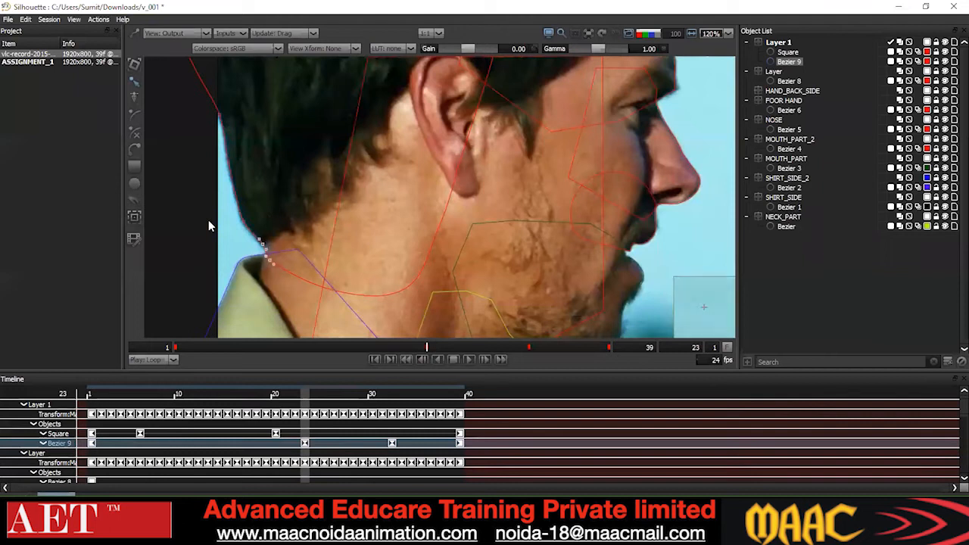
{"action": "scroll", "coordinate": [239, 170], "scroll_direction": "down", "scroll_amount": 2}
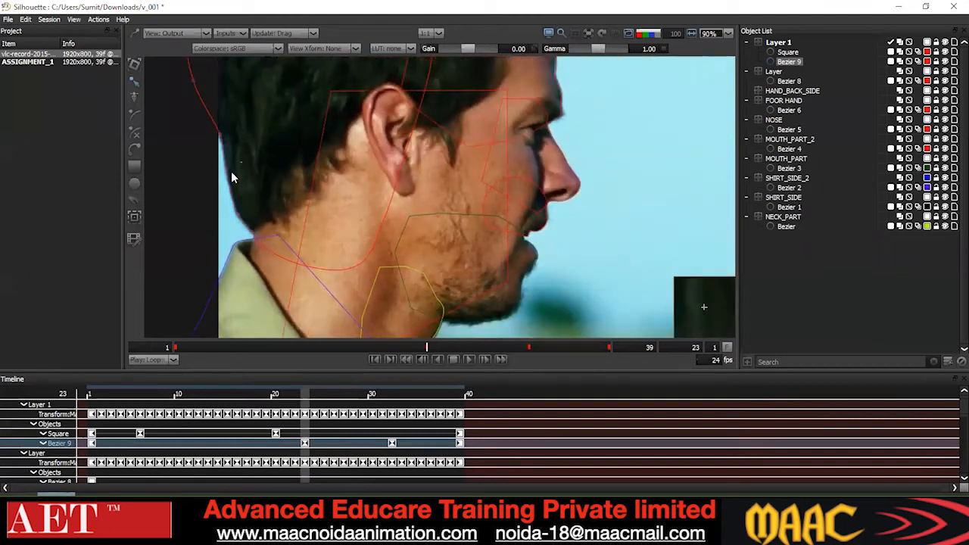
- Inspect up close how the hair shape follows the back of the head down to the collar on frame 23
{"action": "scroll", "coordinate": [244, 178], "scroll_direction": "up", "scroll_amount": 1}
{"action": "scroll", "coordinate": [244, 171], "scroll_direction": "down", "scroll_amount": 1}
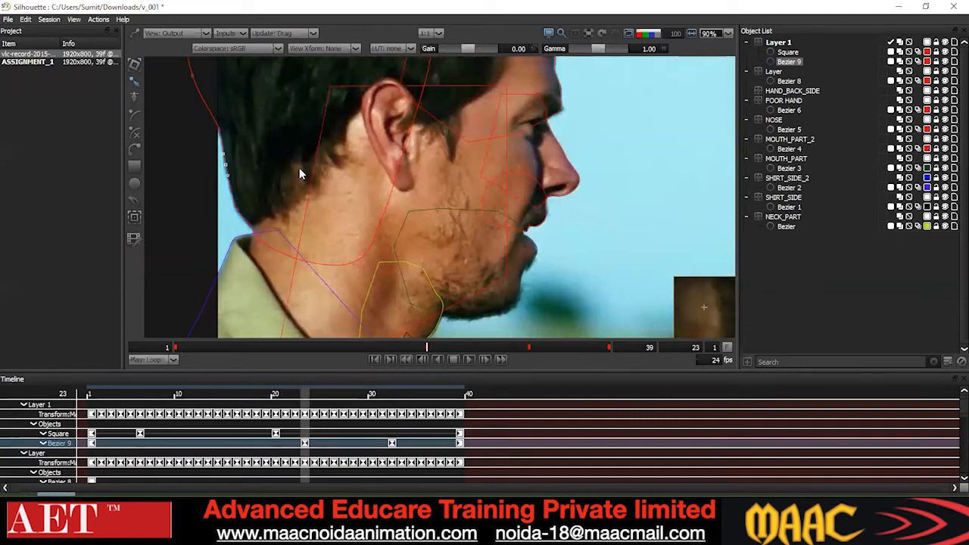
{"action": "scroll", "coordinate": [378, 171], "scroll_direction": "down", "scroll_amount": 2}
{"action": "left_click_drag", "start_coordinate": [405, 207], "coordinate": [433, 212]}
{"action": "left_click_drag", "start_coordinate": [286, 184], "coordinate": [328, 89]}
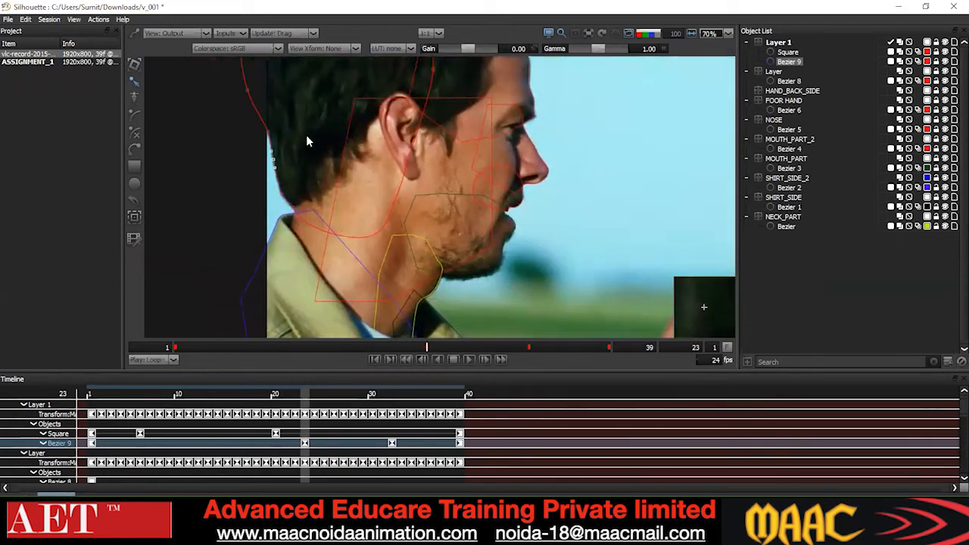
{"action": "left_click_drag", "start_coordinate": [343, 245], "coordinate": [364, 172]}
{"action": "scroll", "coordinate": [373, 128], "scroll_direction": "up", "scroll_amount": 1}
{"action": "left_click_drag", "start_coordinate": [363, 127], "coordinate": [376, 209]}
{"action": "scroll", "coordinate": [344, 165], "scroll_direction": "up", "scroll_amount": 3}
{"action": "scroll", "coordinate": [352, 162], "scroll_direction": "down", "scroll_amount": 3}
{"action": "scroll", "coordinate": [376, 150], "scroll_direction": "up", "scroll_amount": 2}
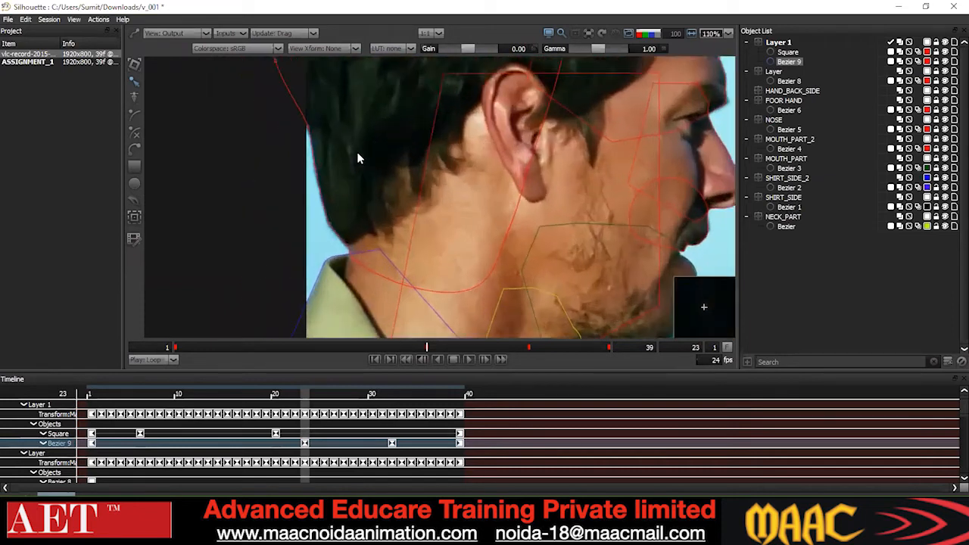
{"action": "scroll", "coordinate": [312, 189], "scroll_direction": "up", "scroll_amount": 1}
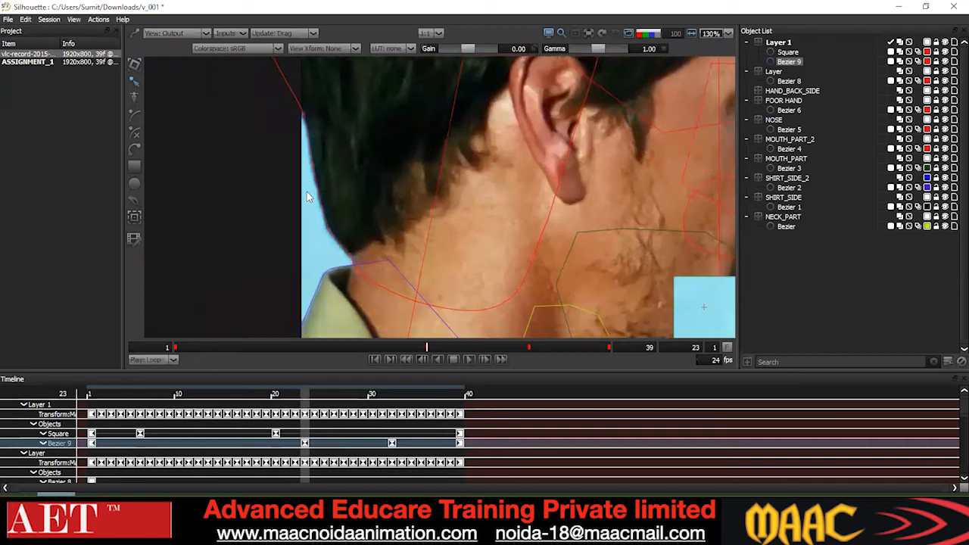
{"action": "scroll", "coordinate": [313, 196], "scroll_direction": "up", "scroll_amount": 5}
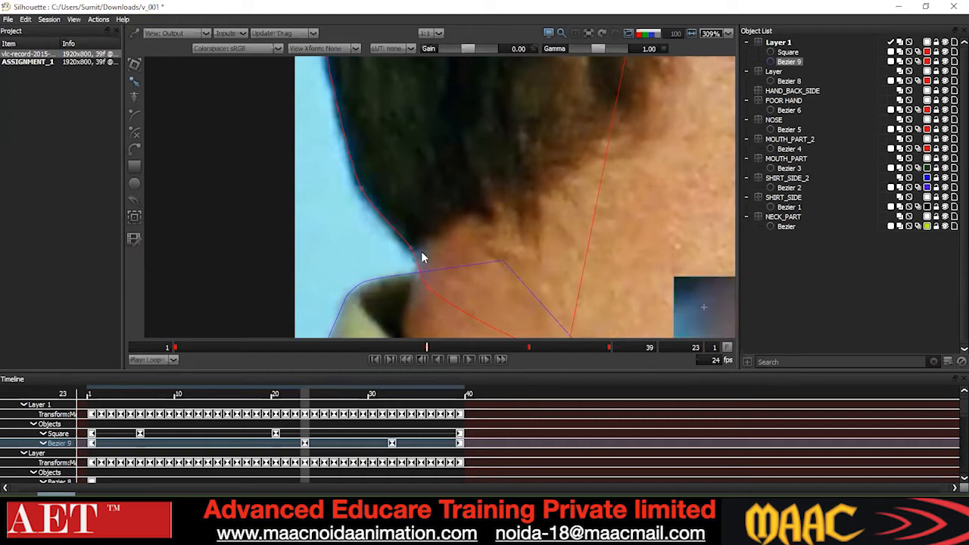
{"action": "scroll", "coordinate": [368, 216], "scroll_direction": "down", "scroll_amount": 1}
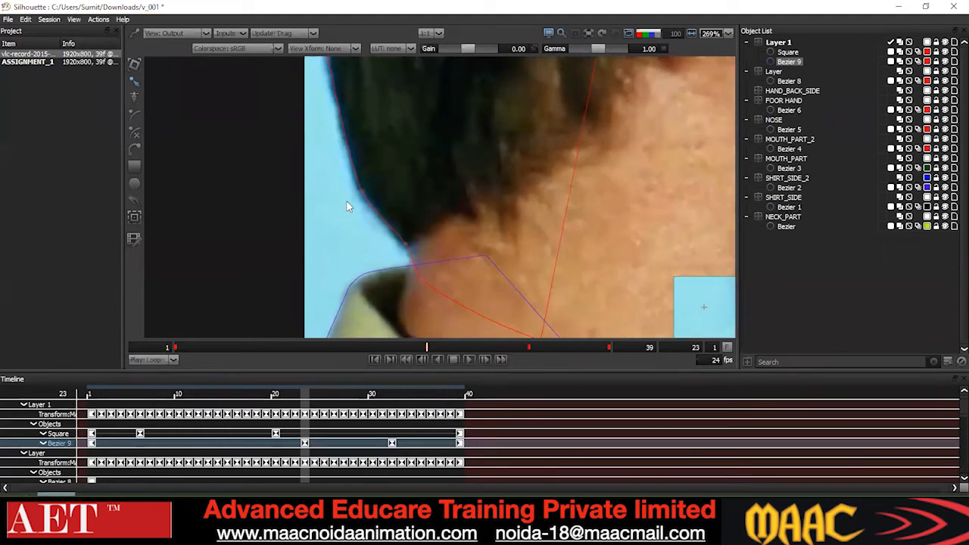
{"action": "scroll", "coordinate": [373, 199], "scroll_direction": "down", "scroll_amount": 5}
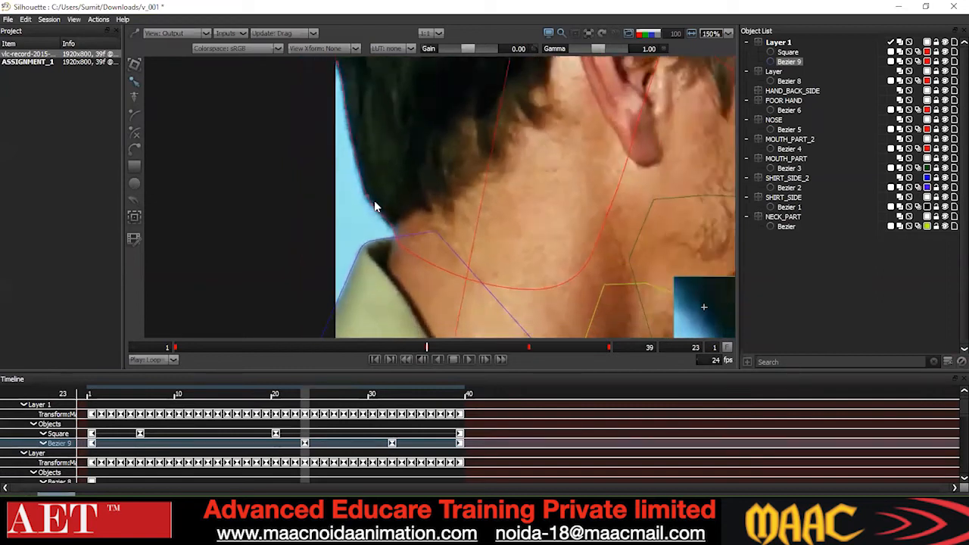
- Switch the viewer from the output to the foreground view on frame 23
{"action": "scroll", "coordinate": [375, 207], "scroll_direction": "down", "scroll_amount": 3}
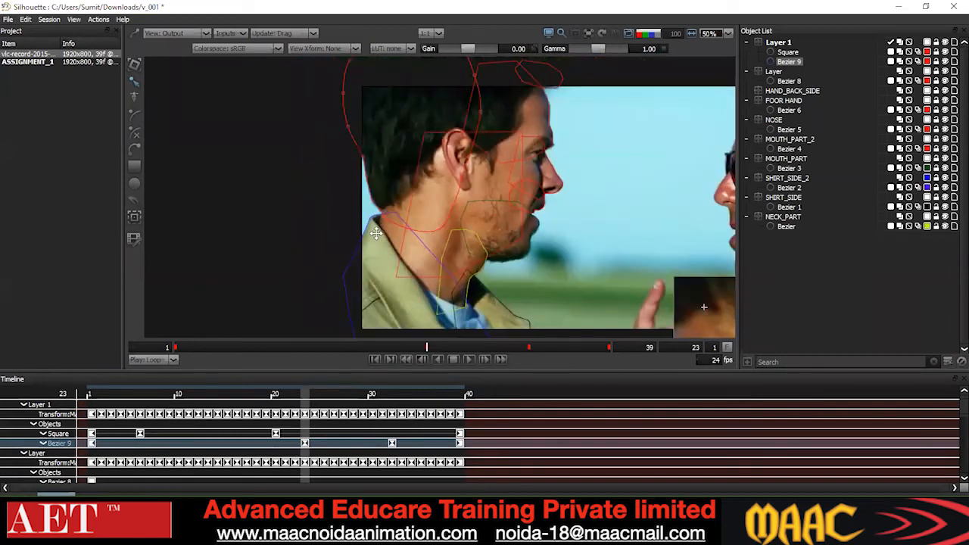
{"action": "left_click_drag", "start_coordinate": [382, 203], "coordinate": [372, 230]}
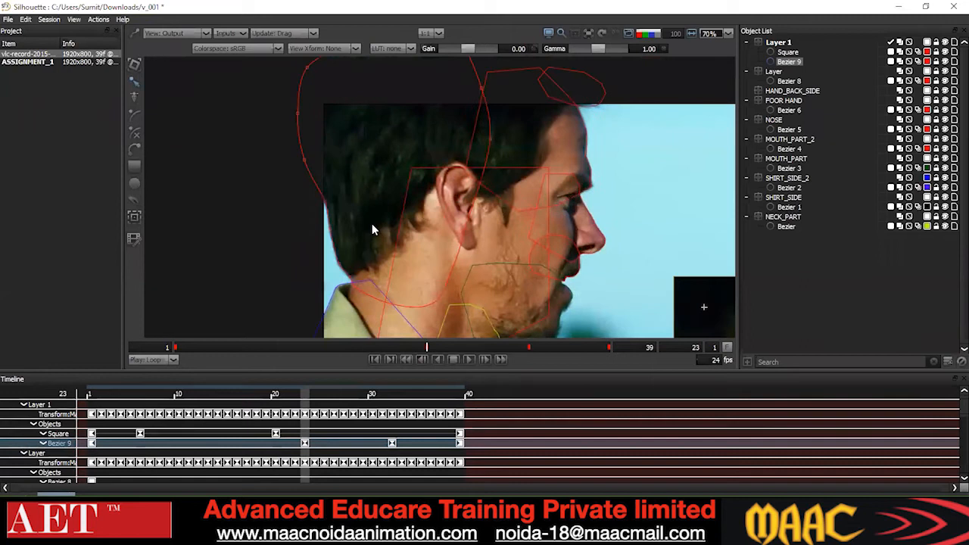
{"action": "scroll", "coordinate": [375, 216], "scroll_direction": "down", "scroll_amount": 5}
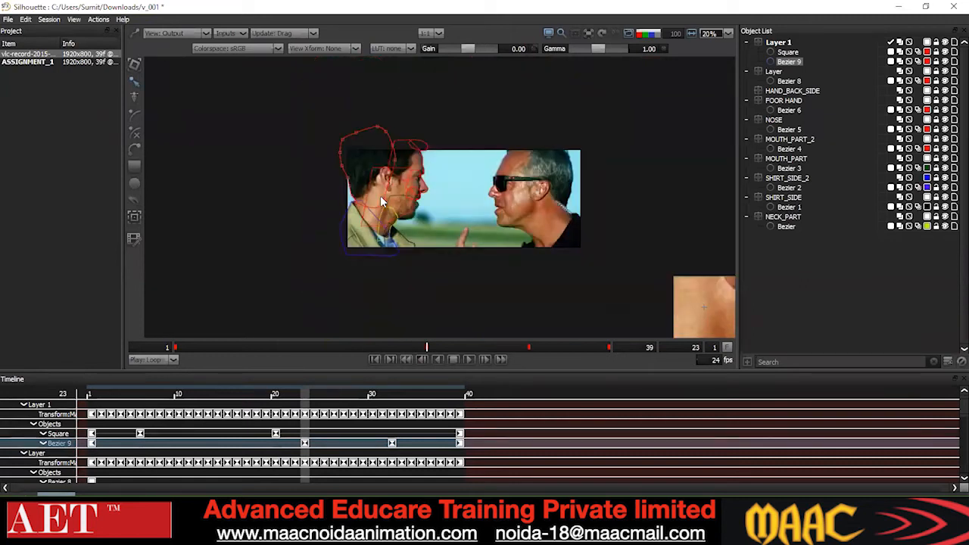
{"action": "scroll", "coordinate": [380, 196], "scroll_direction": "up", "scroll_amount": 5}
{"action": "mouse_move", "coordinate": [363, 198]}
{"action": "left_mouse_down"}
{"action": "mouse_move", "coordinate": [370, 216]}
{"action": "mouse_move", "coordinate": [371, 193]}
{"action": "left_mouse_up"}
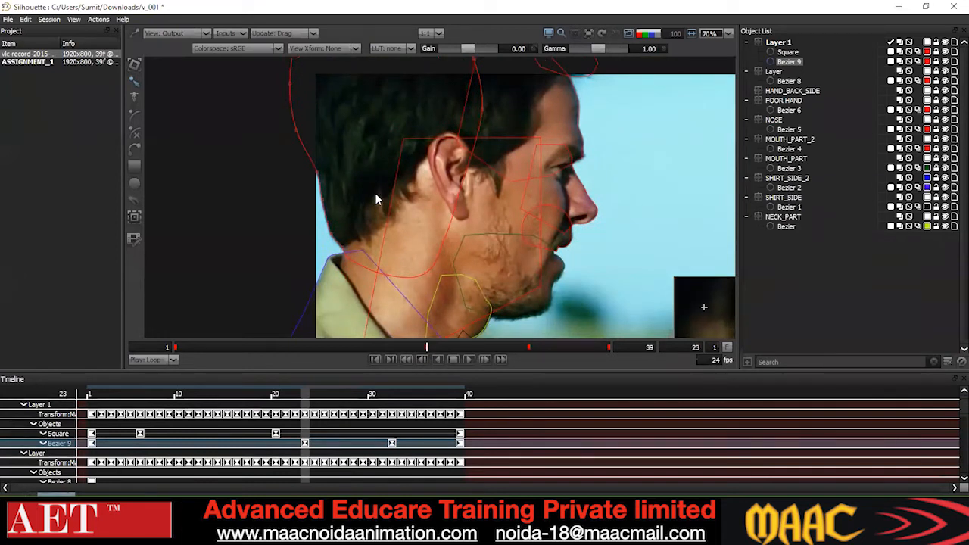
{"action": "left_click", "coordinate": [172, 33]}
{"action": "left_click", "coordinate": [180, 52]}
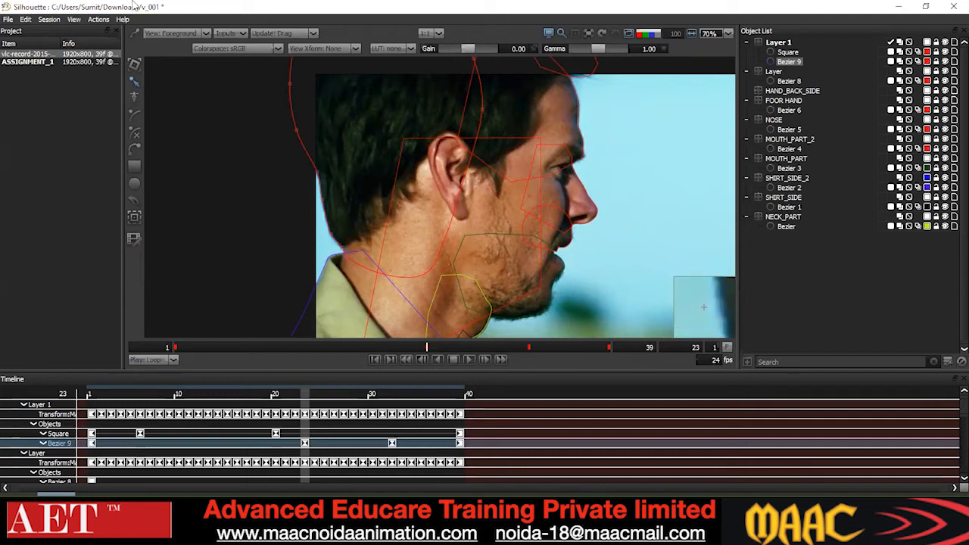
{"action": "right_click", "coordinate": [378, 226]}
{"action": "left_click", "coordinate": [163, 90]}
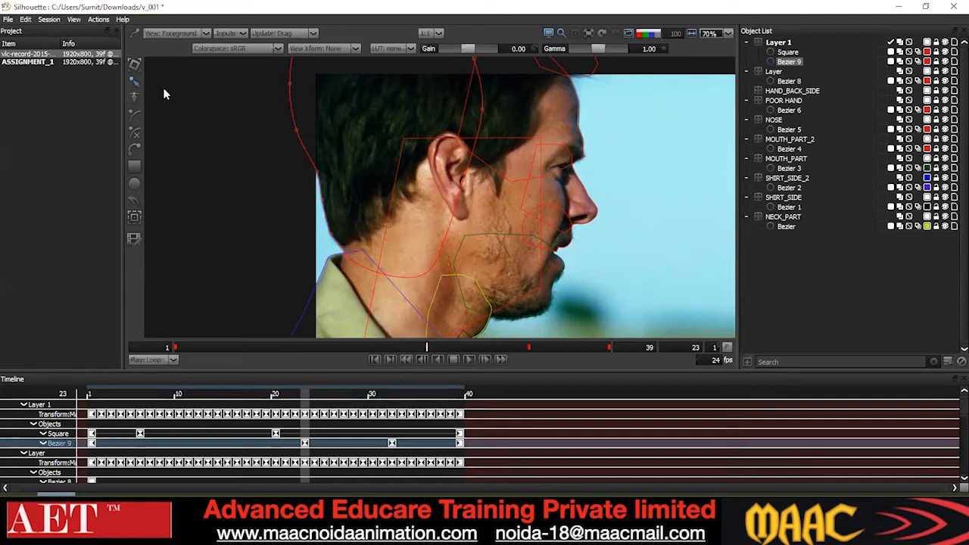
- Save the current project, and save a new version of it as v_002 in the same Downloads folder
{"action": "left_click", "coordinate": [7, 20]}
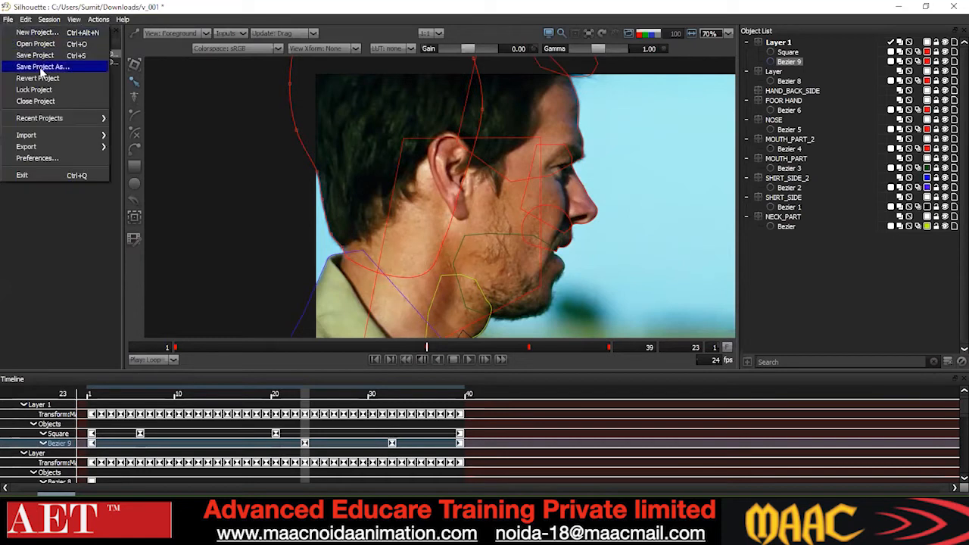
{"action": "left_click", "coordinate": [41, 58]}
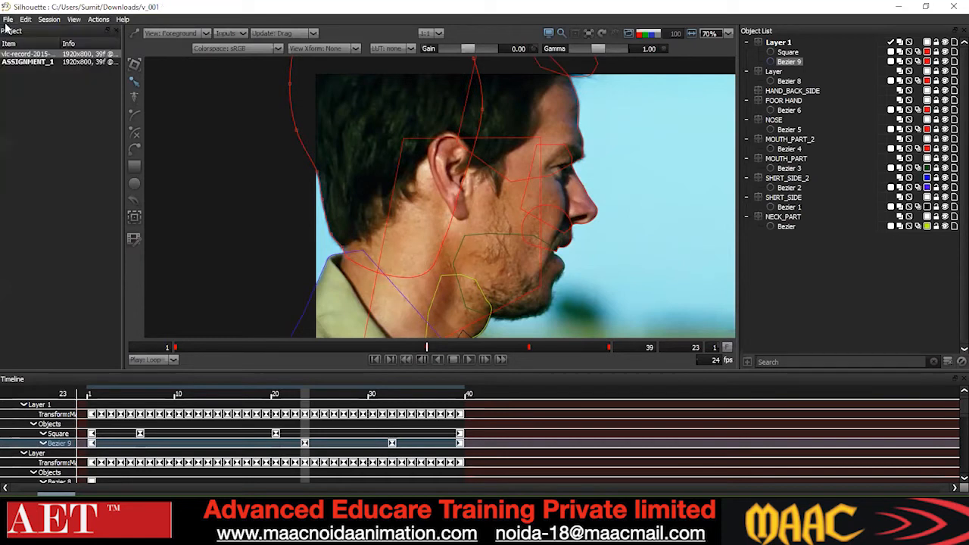
{"action": "left_click", "coordinate": [8, 20]}
{"action": "left_click", "coordinate": [42, 68]}
{"action": "key", "text": "BackSpace"}
{"action": "type", "text": "2"}
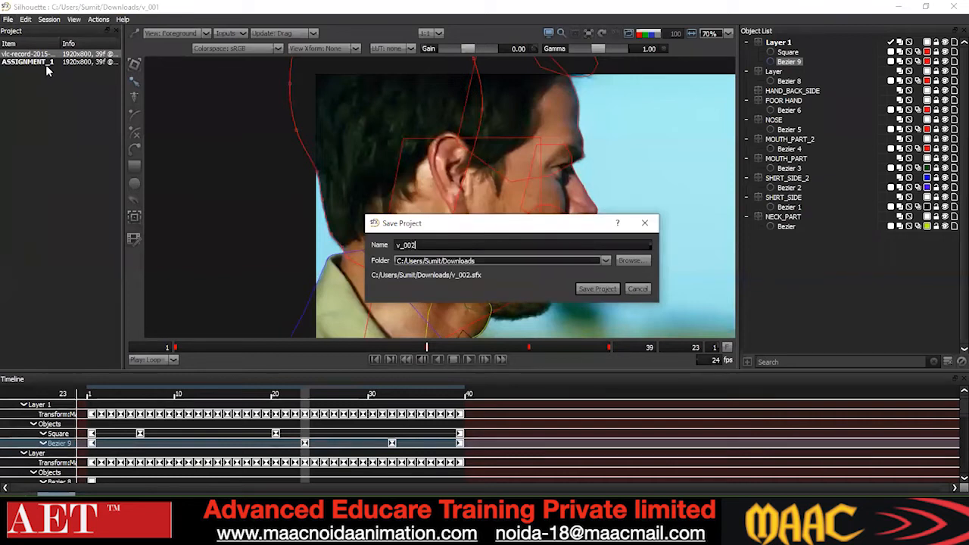
{"action": "key", "text": "Return"}
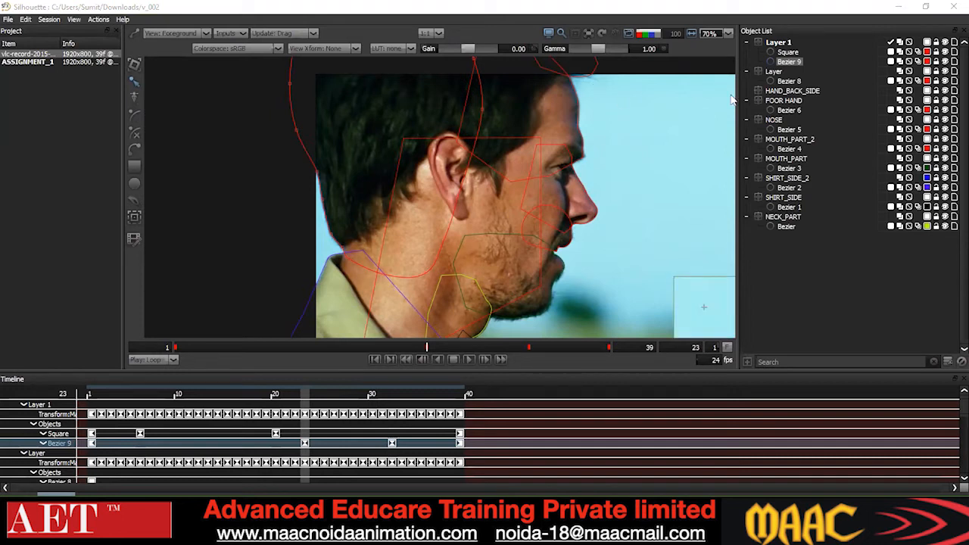
{"action": "scroll", "coordinate": [515, 311], "scroll_direction": "down", "scroll_amount": 5}
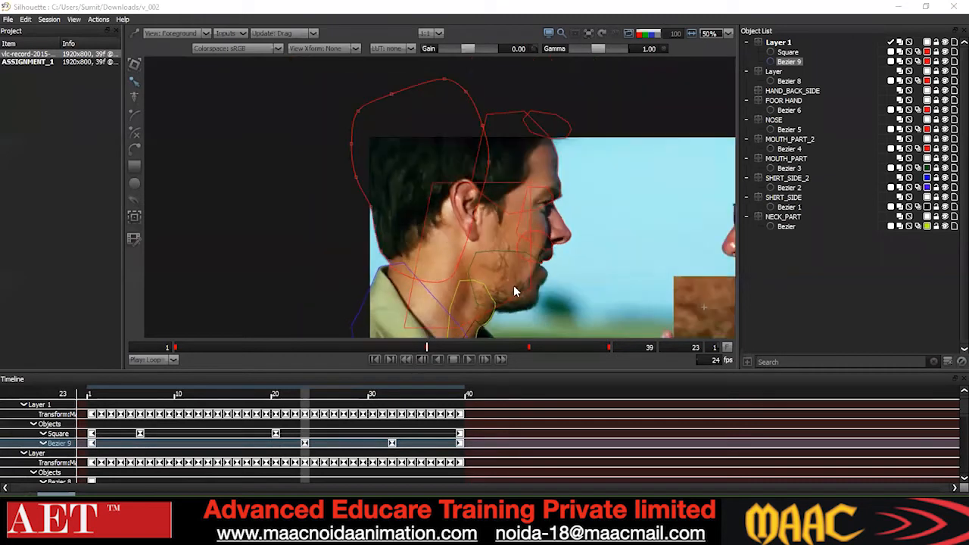
{"action": "scroll", "coordinate": [502, 234], "scroll_direction": "up", "scroll_amount": 2}
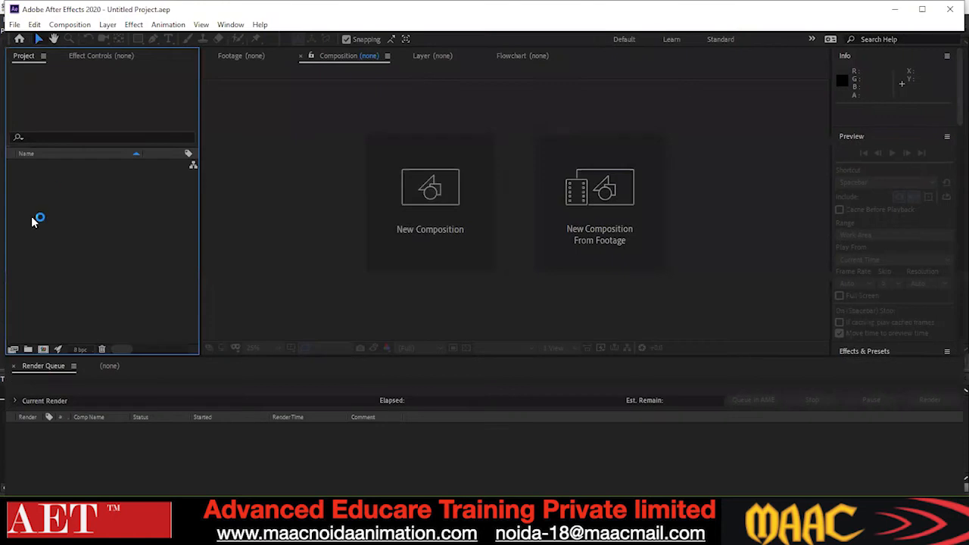
- In Adobe After Effects, start a footage import and open the "after effect" folder on Local Disk (G:)
{"action": "double_click", "coordinate": [140, 300]}
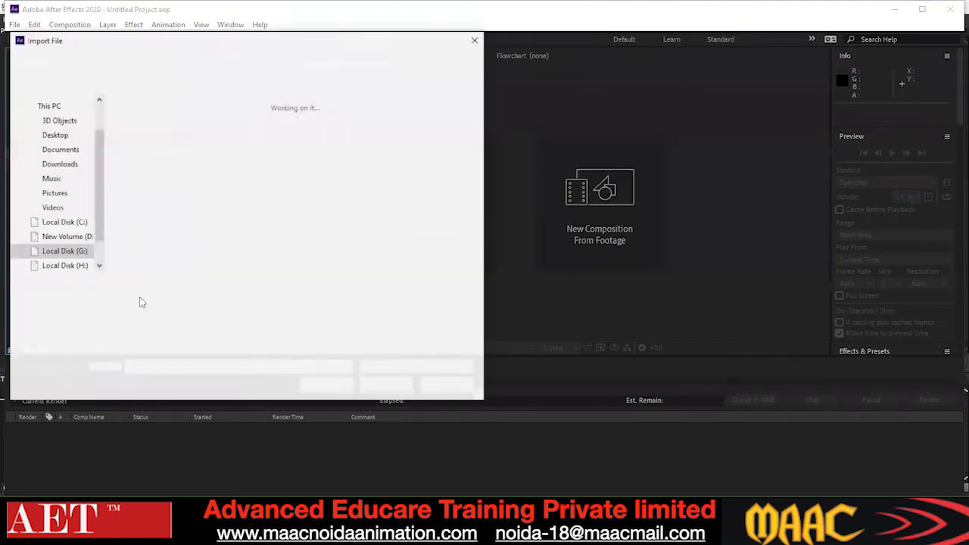
{"action": "left_click", "coordinate": [67, 252]}
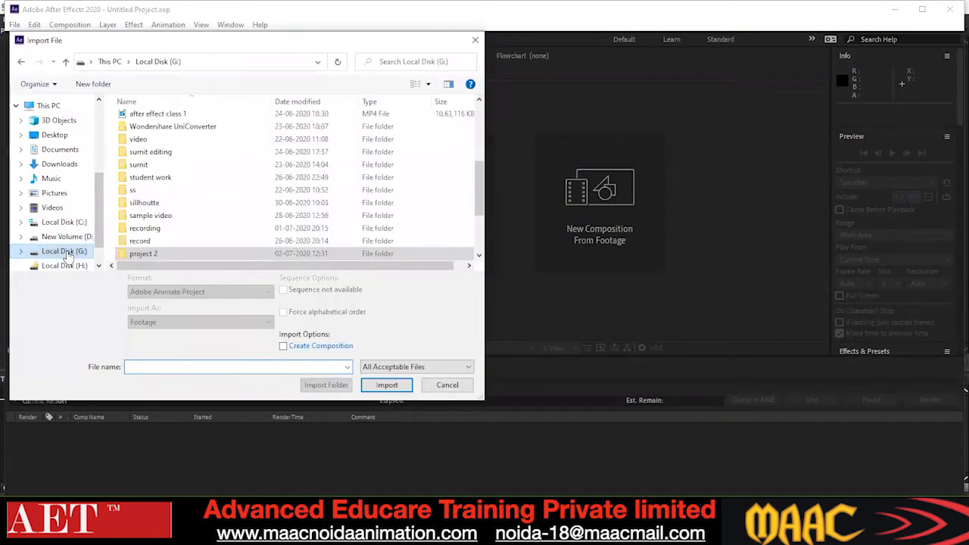
{"action": "scroll", "coordinate": [142, 229], "scroll_direction": "down", "scroll_amount": 2}
{"action": "scroll", "coordinate": [142, 229], "scroll_direction": "up", "scroll_amount": 1}
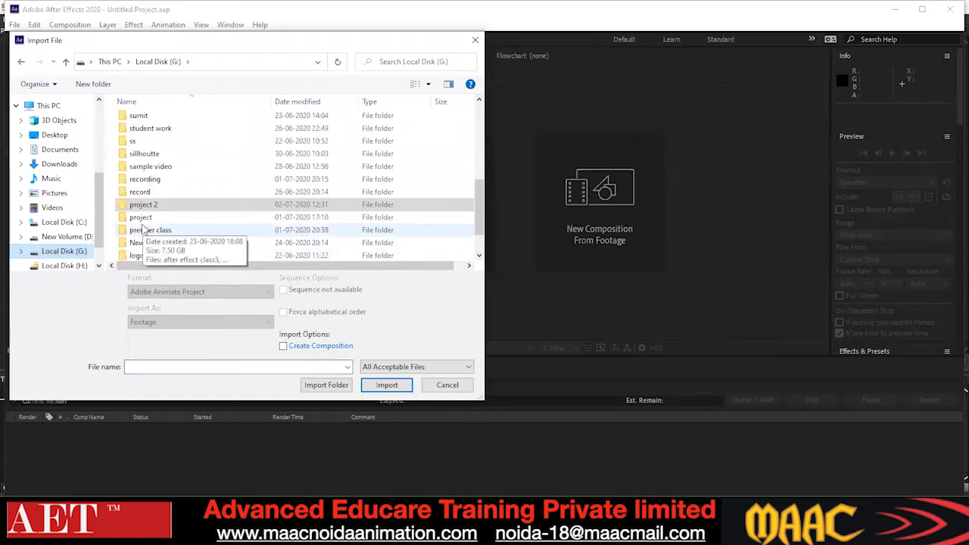
{"action": "scroll", "coordinate": [142, 229], "scroll_direction": "up", "scroll_amount": 1}
{"action": "scroll", "coordinate": [143, 230], "scroll_direction": "up", "scroll_amount": 3}
{"action": "scroll", "coordinate": [142, 229], "scroll_direction": "down", "scroll_amount": 5}
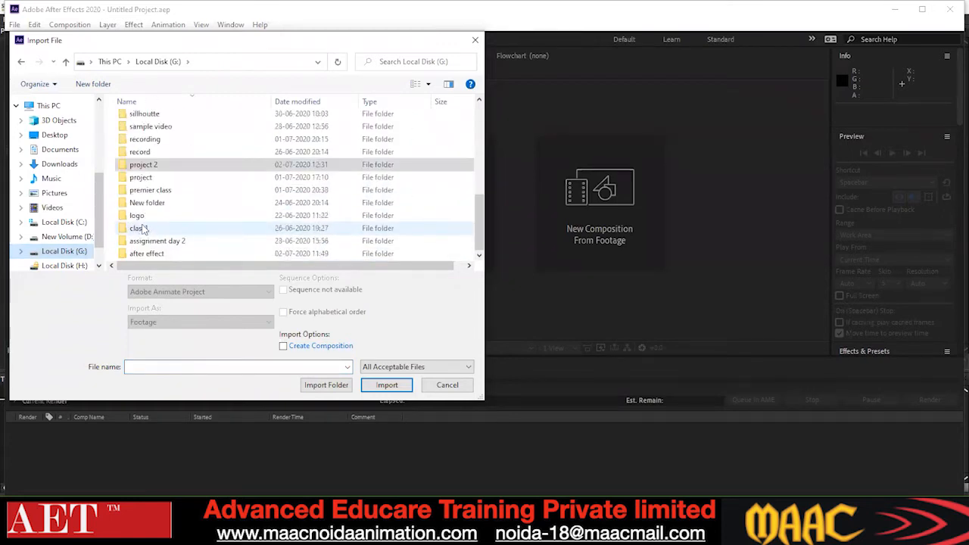
{"action": "scroll", "coordinate": [142, 228], "scroll_direction": "up", "scroll_amount": 2}
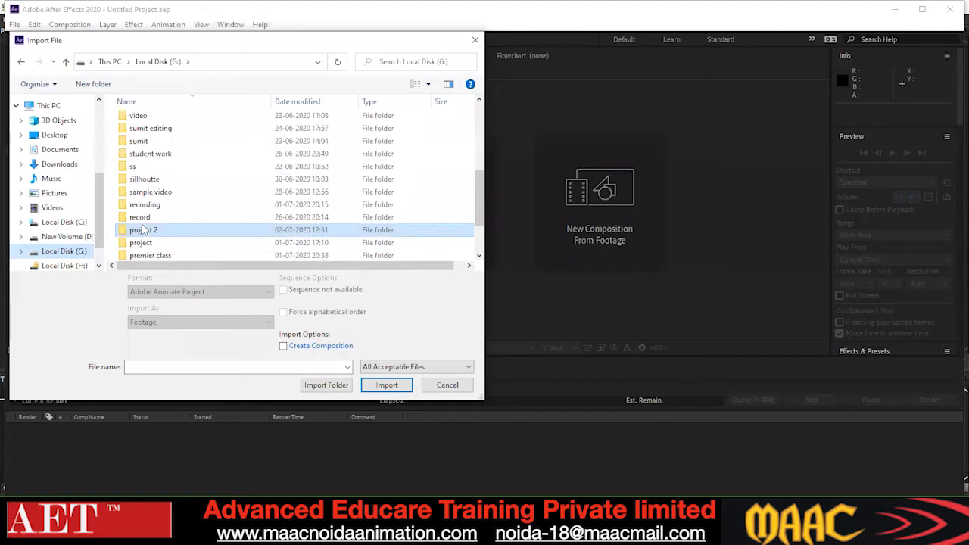
{"action": "scroll", "coordinate": [142, 230], "scroll_direction": "up", "scroll_amount": 3}
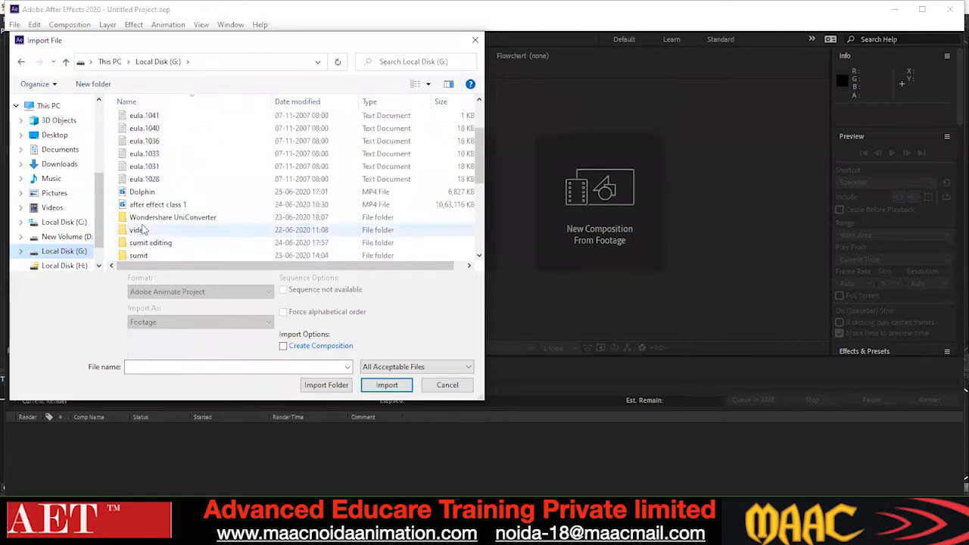
{"action": "scroll", "coordinate": [142, 229], "scroll_direction": "down", "scroll_amount": 5}
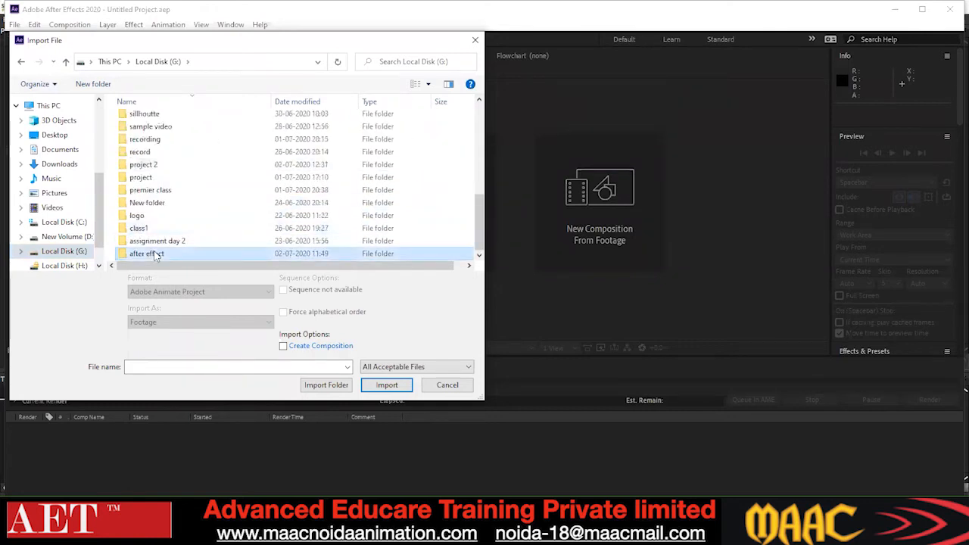
{"action": "double_click", "coordinate": [155, 252]}
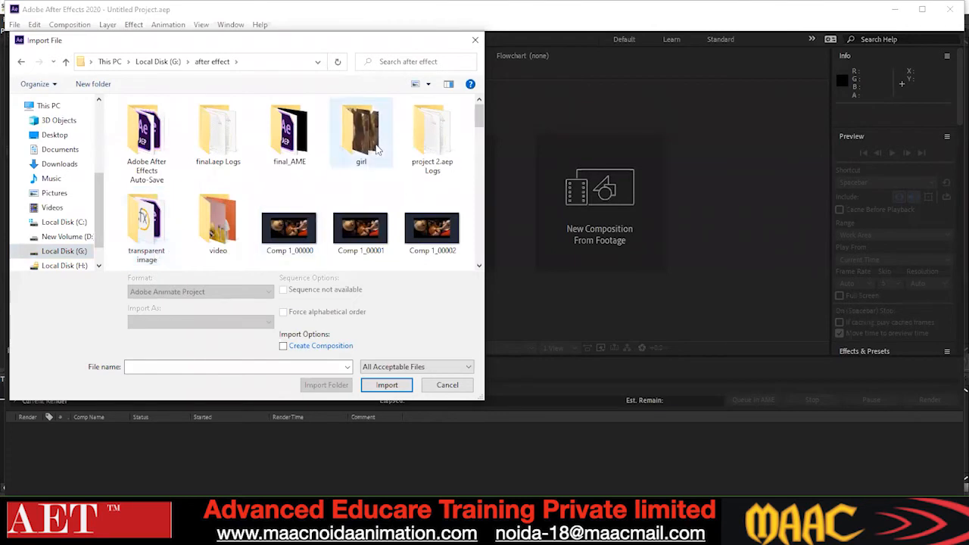
- Import the clip "Pexels Videos 1943413" as footage from the video subfolder
{"action": "scroll", "coordinate": [214, 205], "scroll_direction": "down", "scroll_amount": 3}
{"action": "scroll", "coordinate": [215, 205], "scroll_direction": "up", "scroll_amount": 3}
{"action": "left_click", "coordinate": [216, 236]}
{"action": "double_click", "coordinate": [216, 236]}
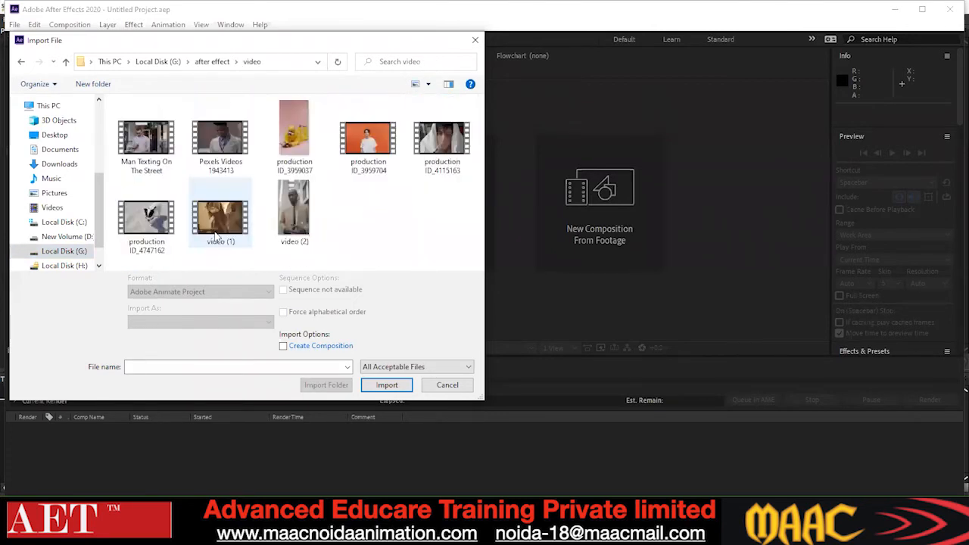
{"action": "left_click", "coordinate": [220, 154]}
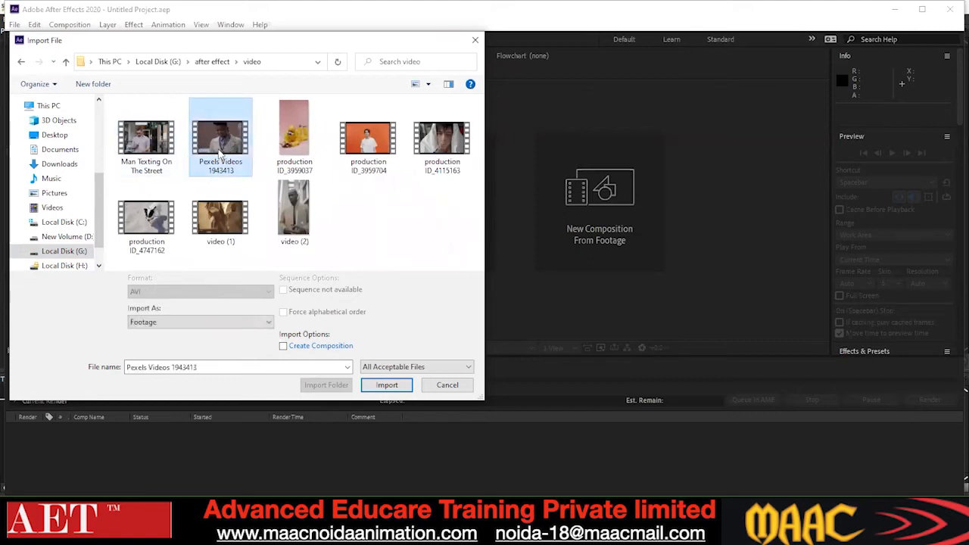
{"action": "left_click", "coordinate": [405, 386]}
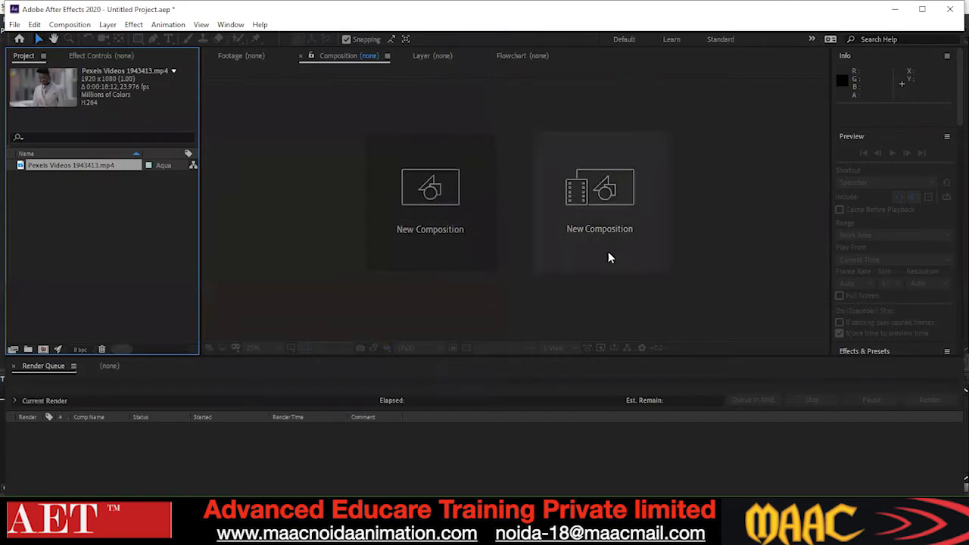
- Add the imported Pexels Videos 1943413.mp4 clip to the render queue
{"action": "left_click", "coordinate": [14, 24]}
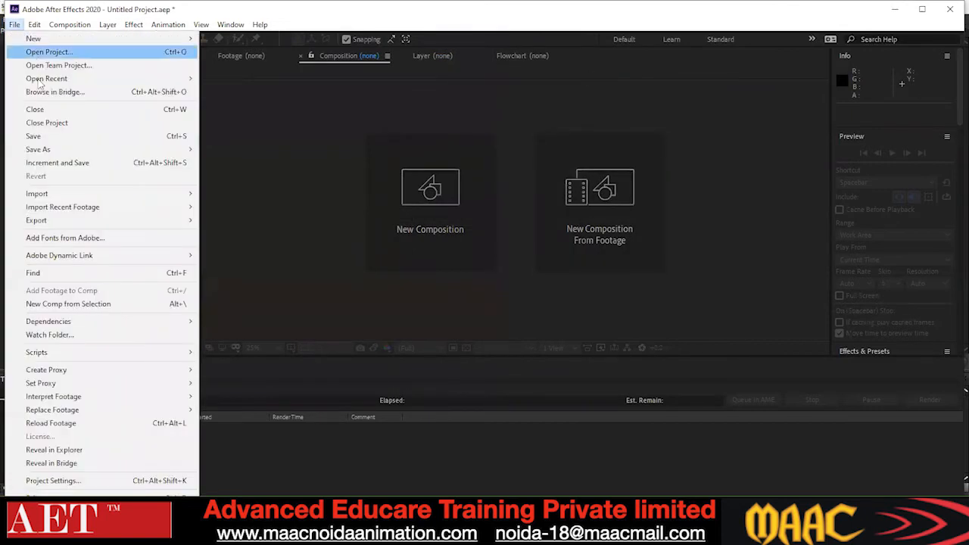
{"action": "mouse_move", "coordinate": [53, 220]}
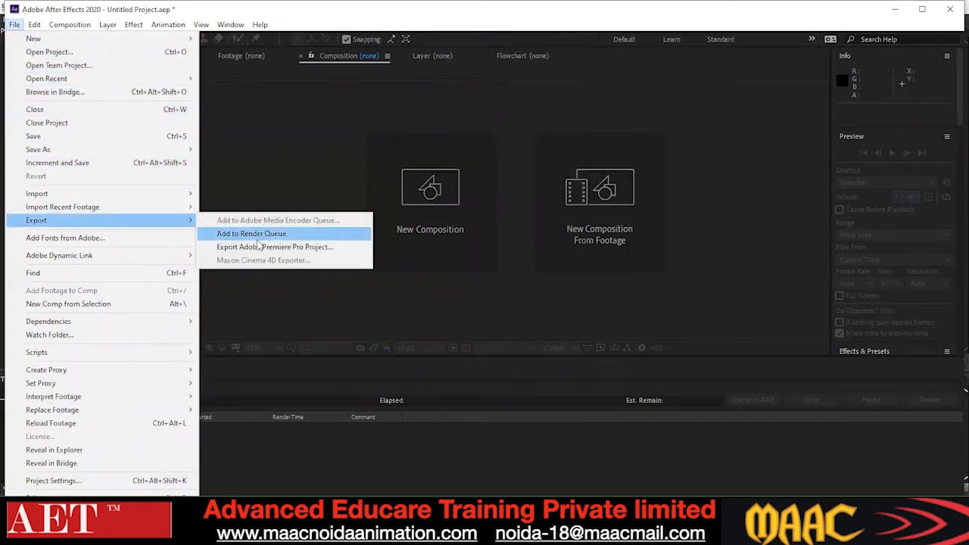
{"action": "left_click", "coordinate": [257, 236]}
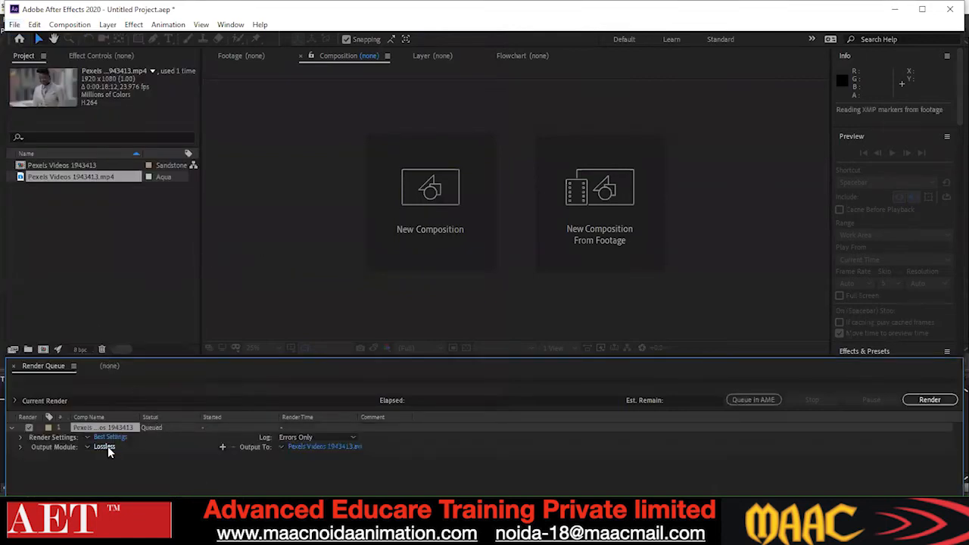
{"action": "left_click", "coordinate": [340, 448]}
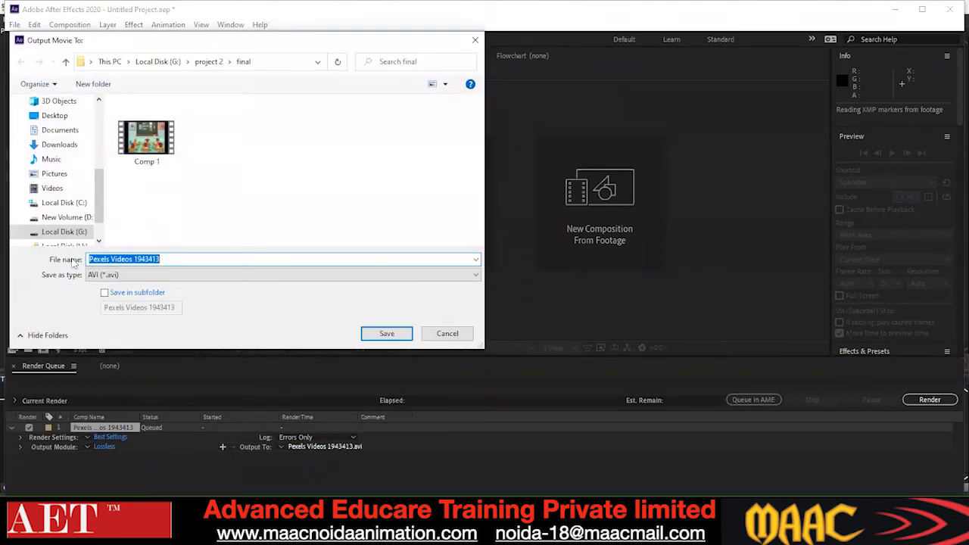
{"action": "scroll", "coordinate": [98, 190], "scroll_direction": "up", "scroll_amount": 3}
{"action": "scroll", "coordinate": [112, 133], "scroll_direction": "down", "scroll_amount": 4}
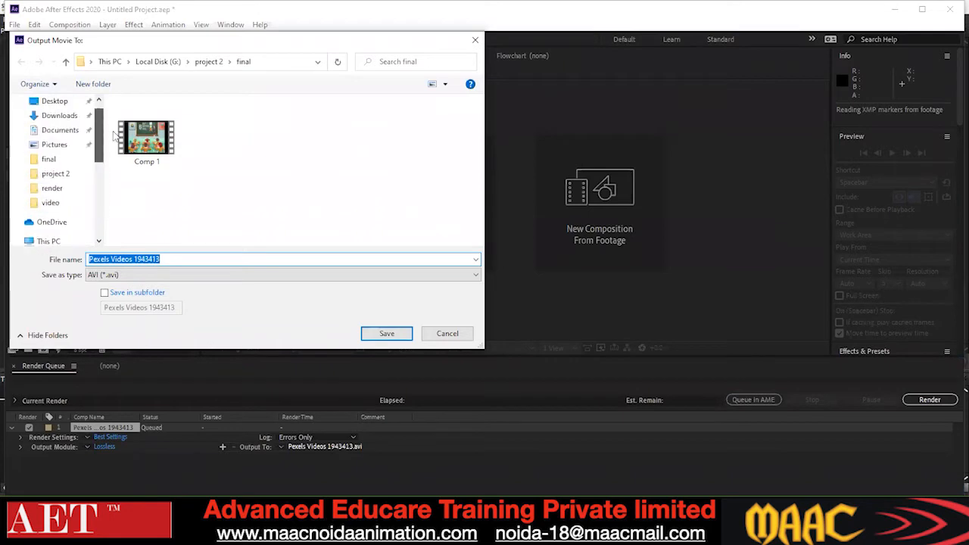
{"action": "scroll", "coordinate": [108, 203], "scroll_direction": "down", "scroll_amount": 1}
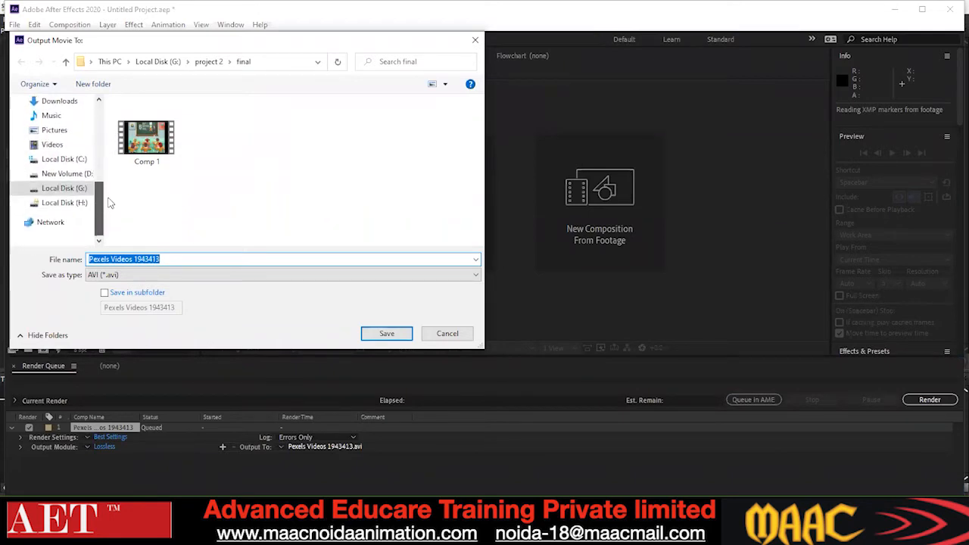
{"action": "left_click", "coordinate": [448, 338]}
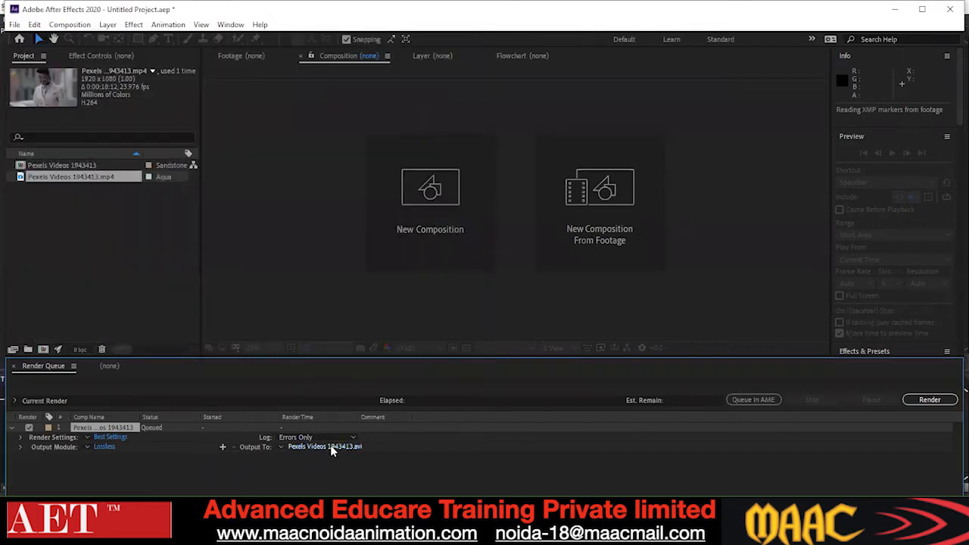
- Set the queued render's output module format to JPEG Sequence
{"action": "left_click", "coordinate": [111, 446]}
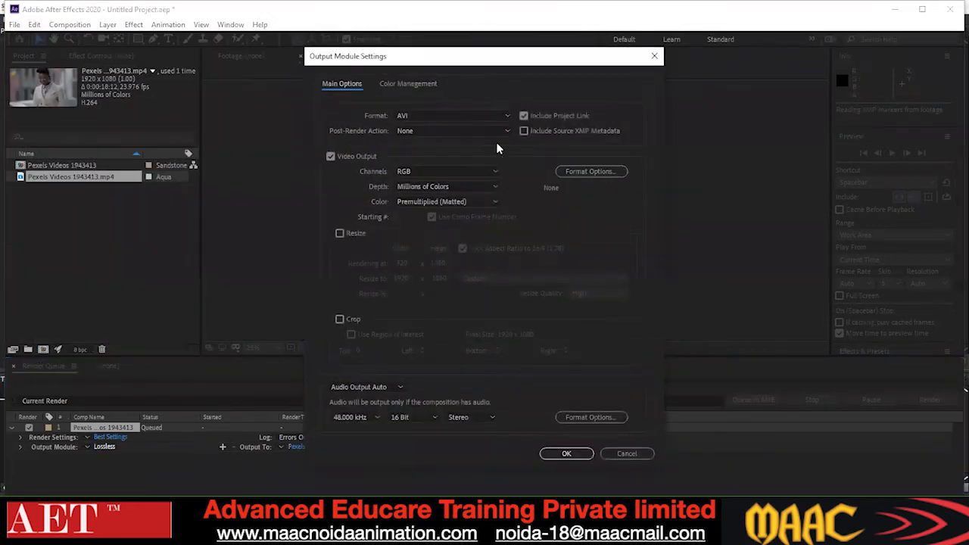
{"action": "left_click", "coordinate": [503, 115]}
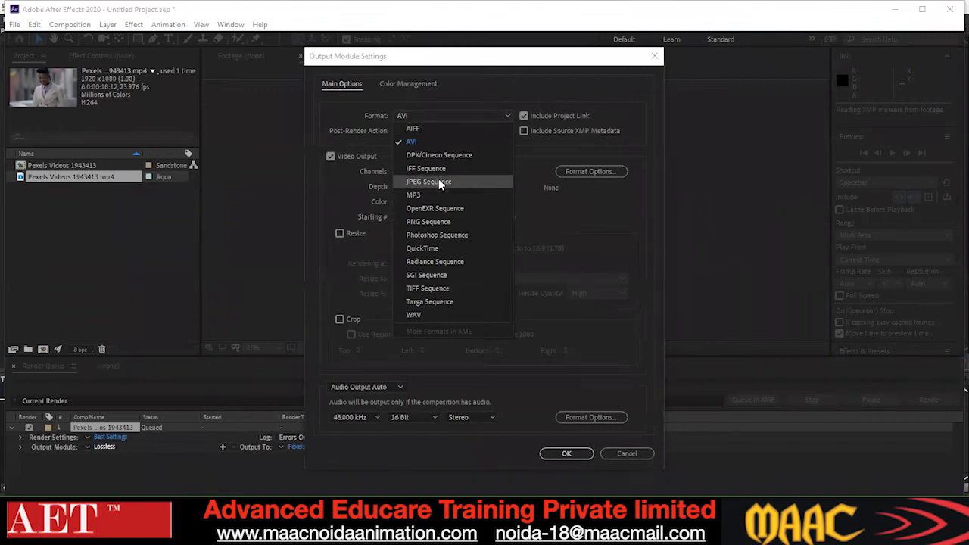
{"action": "left_click", "coordinate": [439, 179]}
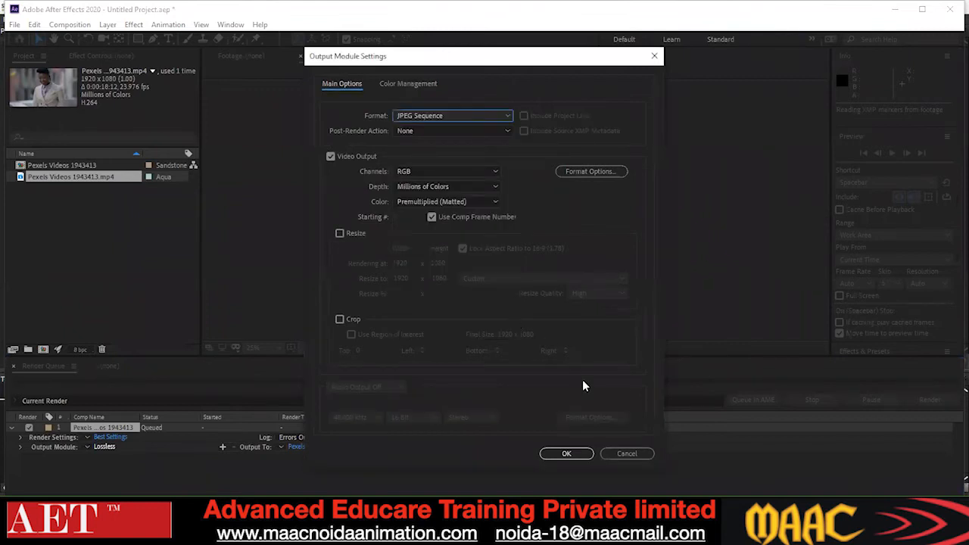
{"action": "left_click", "coordinate": [566, 454]}
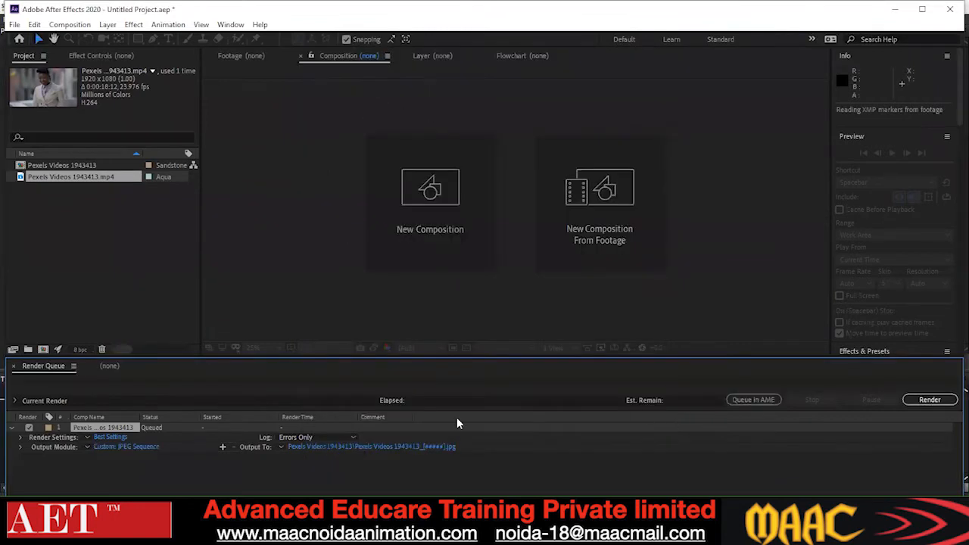
- Browse the render's output destination to the sillhoutte folder on Local Disk (G:) and create a new folder named plate
{"action": "left_click", "coordinate": [329, 445]}
{"action": "left_click", "coordinate": [67, 232]}
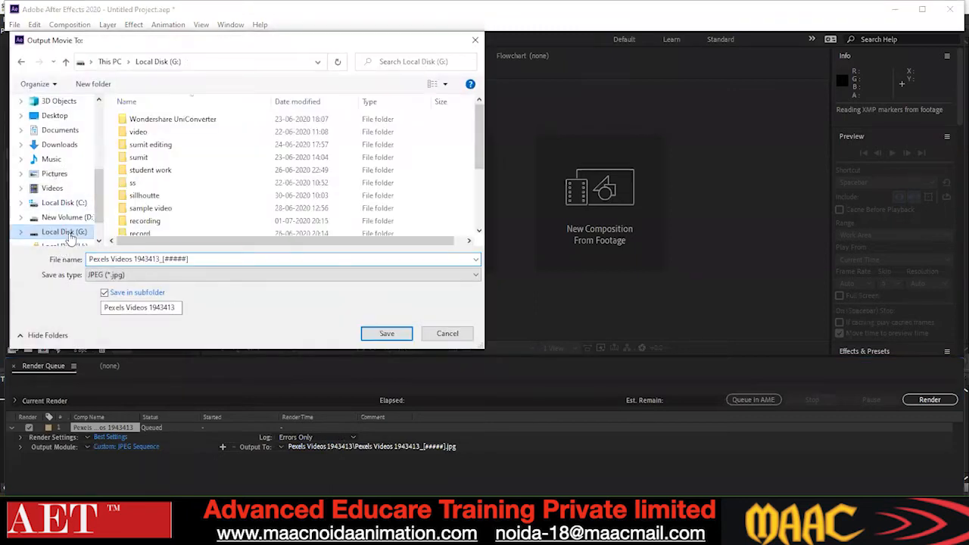
{"action": "double_click", "coordinate": [151, 196]}
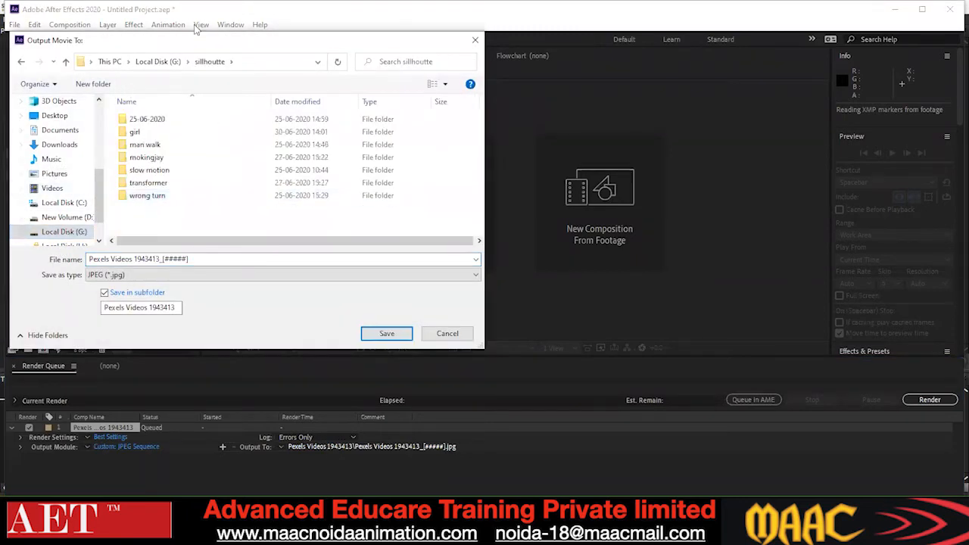
{"action": "left_click", "coordinate": [93, 83]}
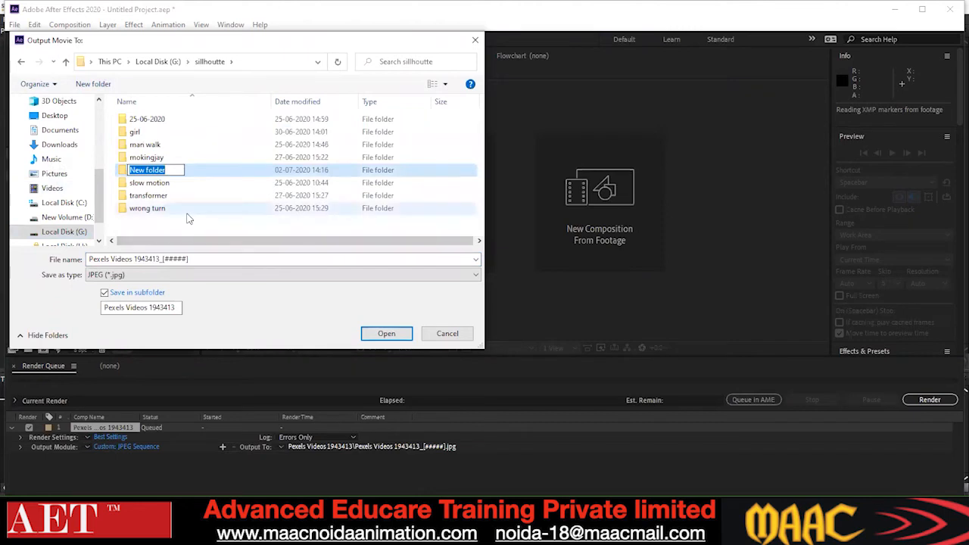
{"action": "key", "text": "BackSpace"}
{"action": "type", "text": "plate"}
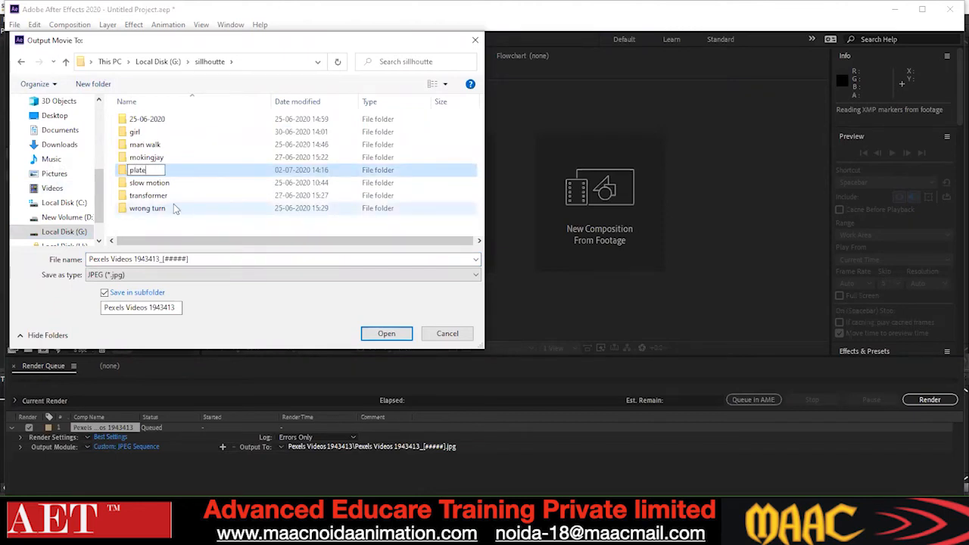
- Save the JPEG sequence output into the plate folder and start the render
{"action": "left_click", "coordinate": [144, 169]}
{"action": "left_click", "coordinate": [389, 334]}
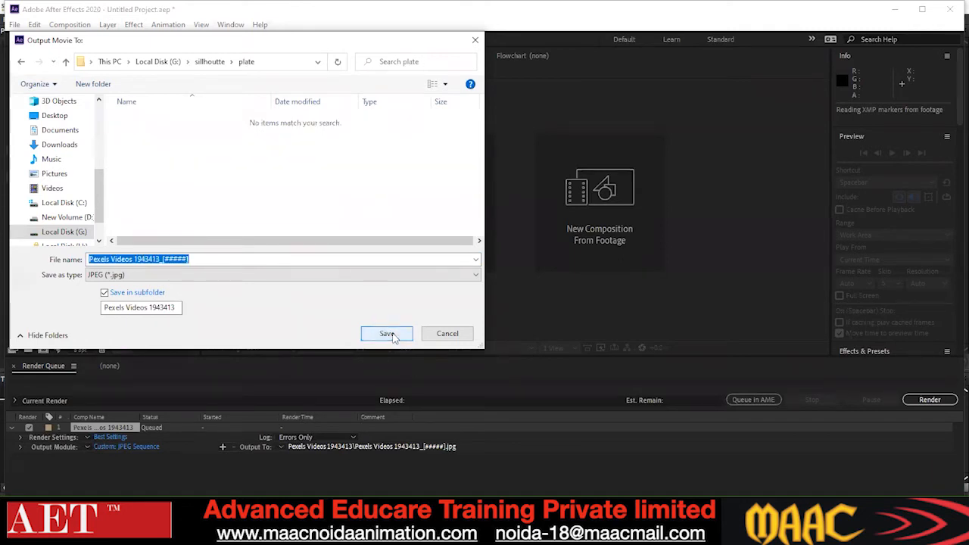
{"action": "left_click", "coordinate": [389, 334]}
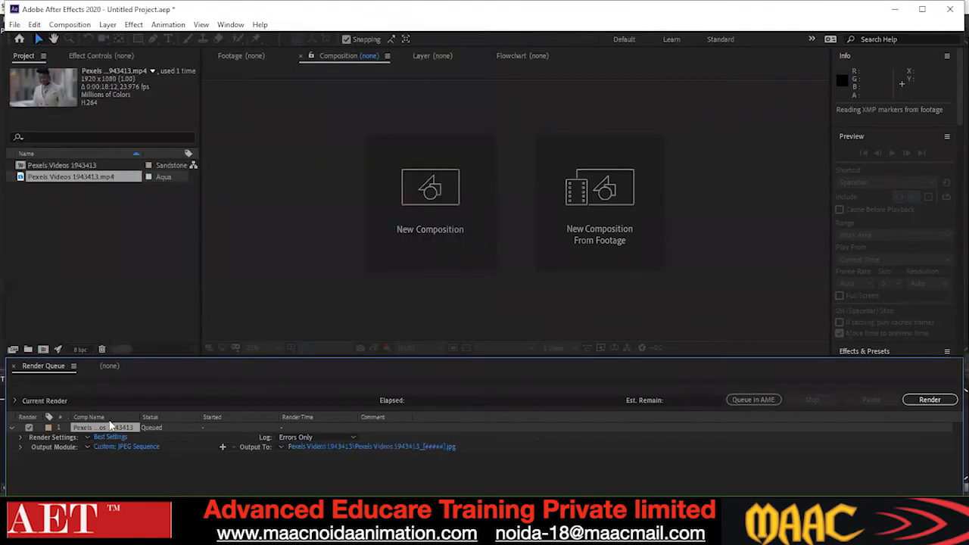
{"action": "left_click", "coordinate": [933, 401]}
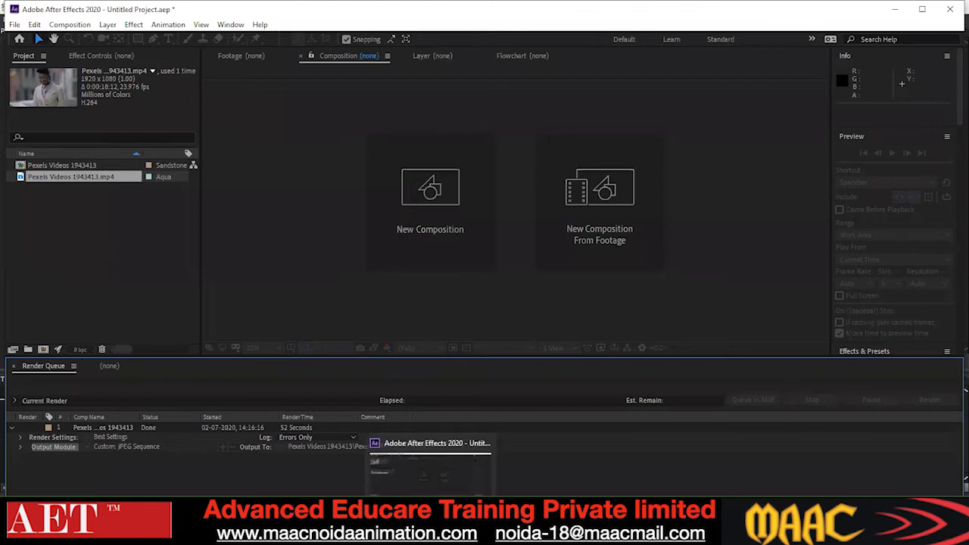
- Switch to Silhouette, start a new project and browse its project directory to G:\sillhoutte\plate\Pexels Videos 1943413
{"action": "left_click", "coordinate": [685, 530]}
{"action": "left_click", "coordinate": [372, 364]}
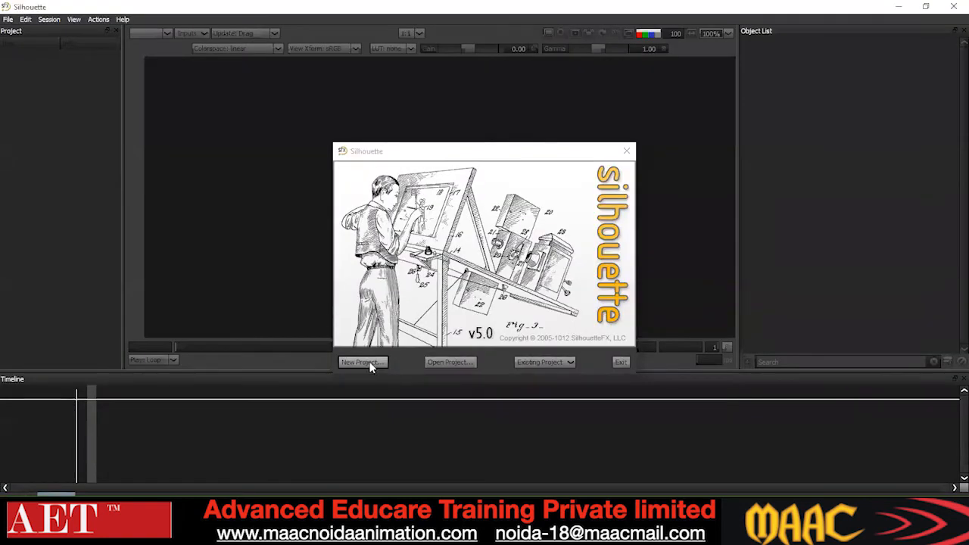
{"action": "left_click", "coordinate": [633, 260]}
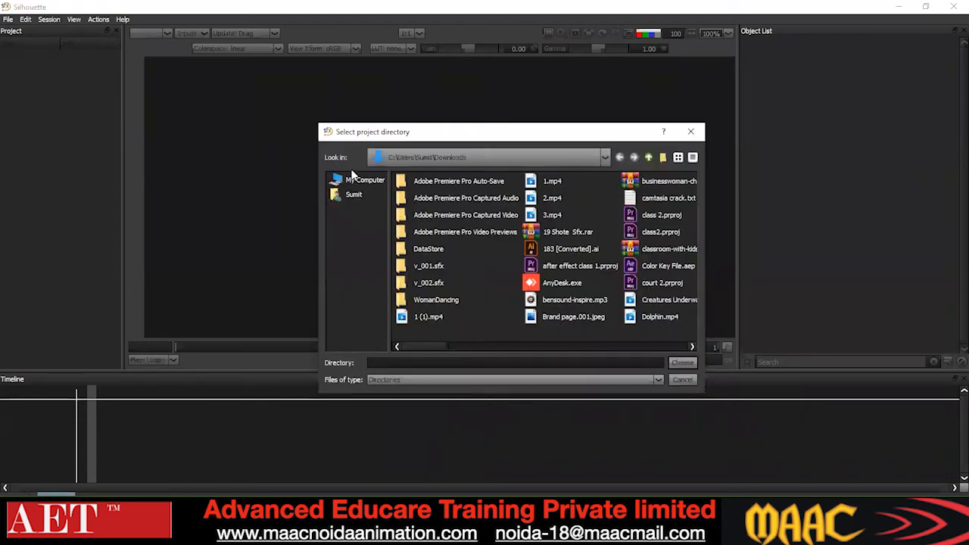
{"action": "left_click", "coordinate": [352, 176]}
{"action": "double_click", "coordinate": [411, 234]}
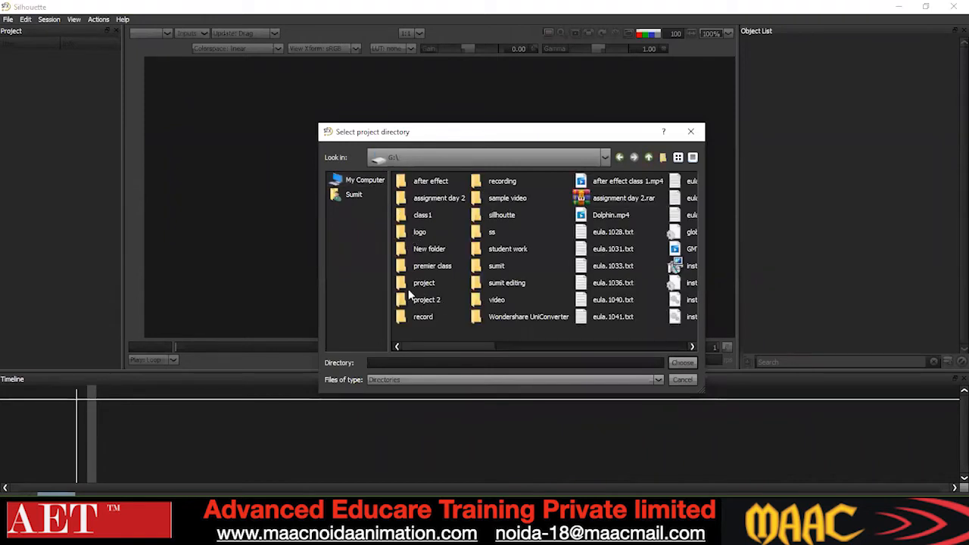
{"action": "double_click", "coordinate": [497, 216]}
{"action": "left_click", "coordinate": [416, 249]}
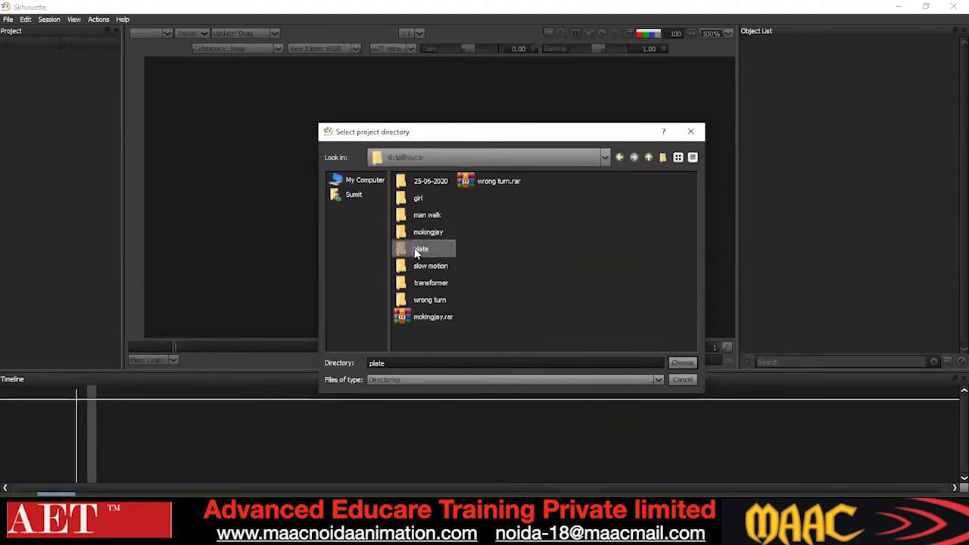
{"action": "double_click", "coordinate": [414, 248]}
{"action": "double_click", "coordinate": [418, 185]}
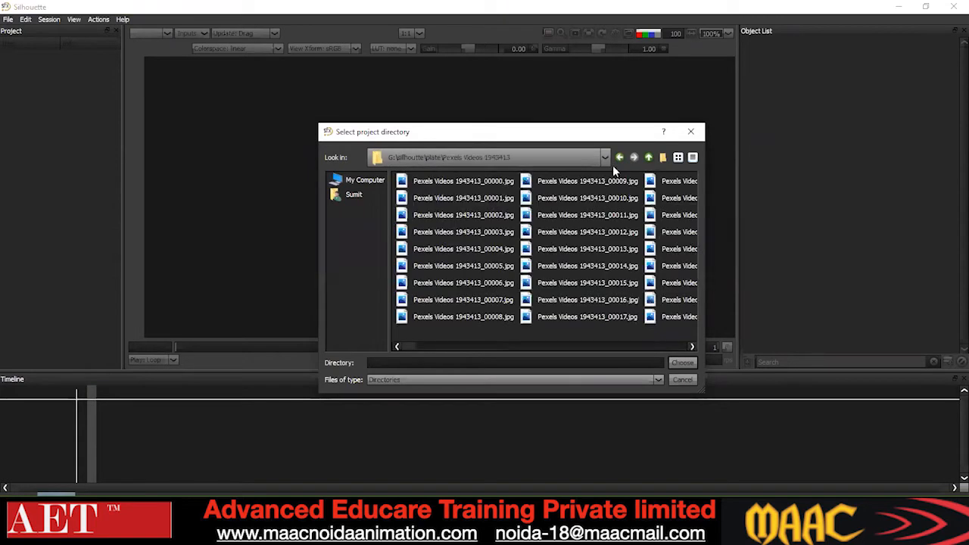
- Create an sfx folder as the project directory and create the project with the name 001
{"action": "left_click", "coordinate": [660, 157]}
{"action": "type", "text": "sfx"}
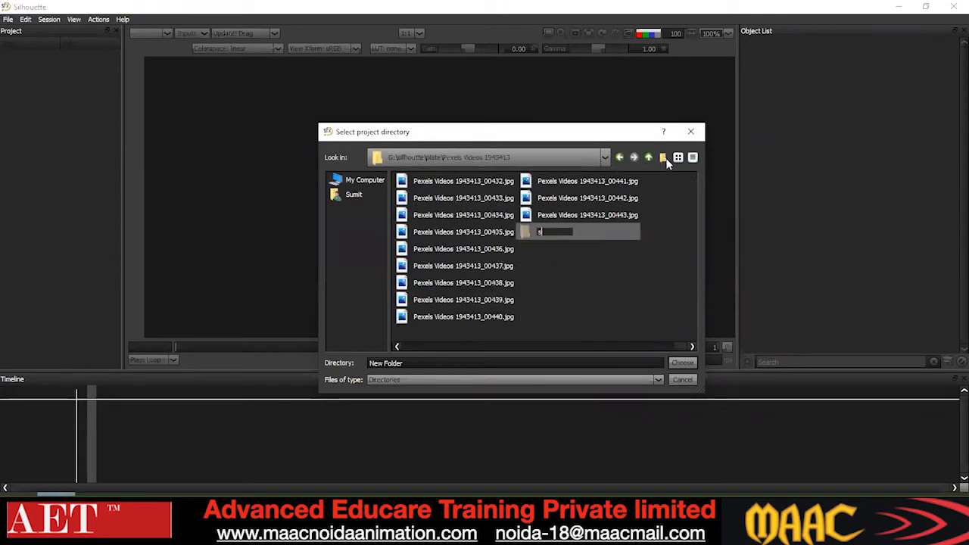
{"action": "key", "text": "Return"}
{"action": "left_click", "coordinate": [671, 360]}
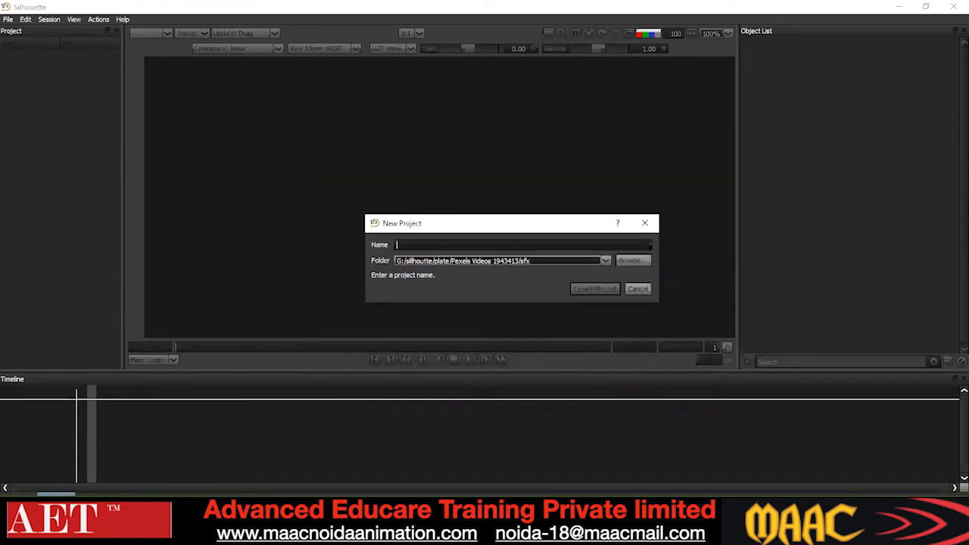
{"action": "type", "text": "001"}
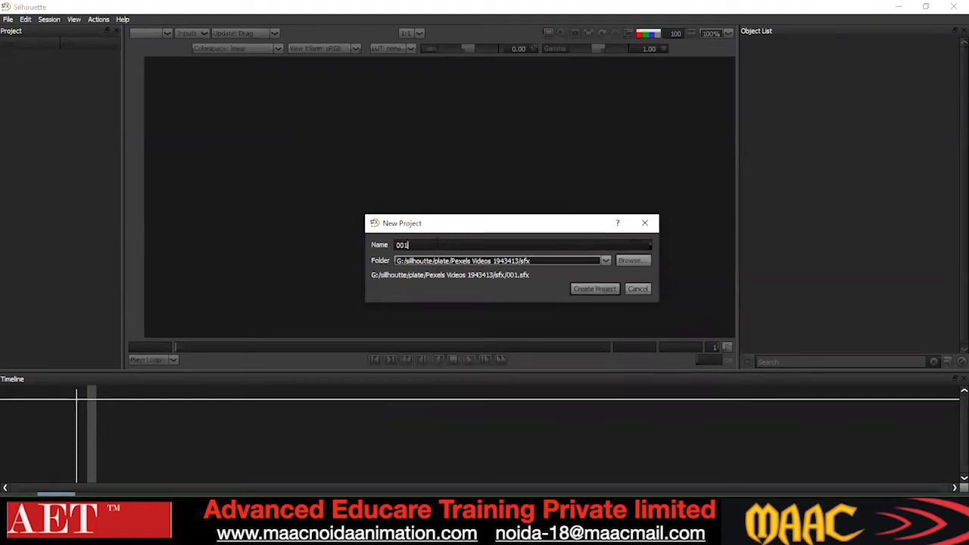
{"action": "key", "text": "Return"}
- Start a media import and browse to Local Disk (G:)
{"action": "double_click", "coordinate": [99, 67]}
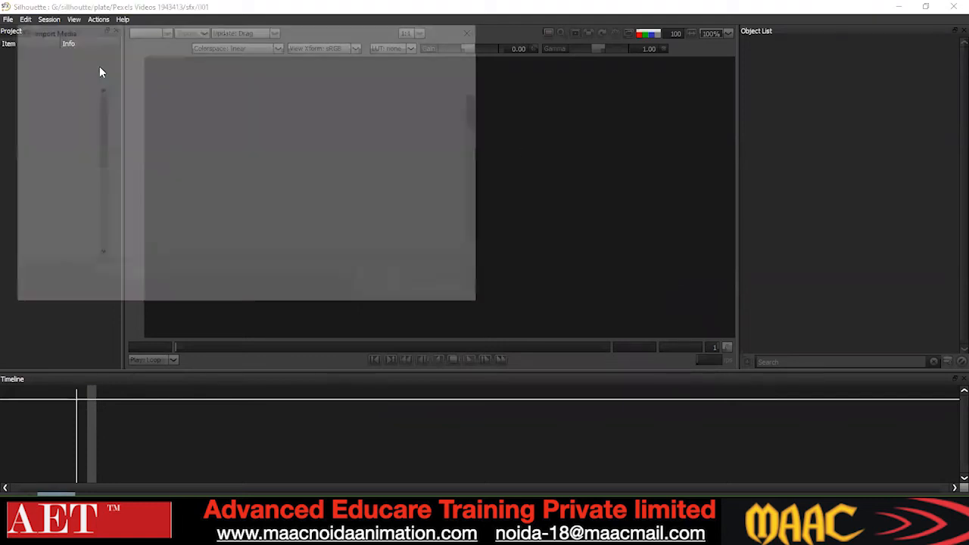
{"action": "left_click_drag", "start_coordinate": [98, 202], "coordinate": [103, 132]}
{"action": "scroll", "coordinate": [76, 196], "scroll_direction": "down", "scroll_amount": 4}
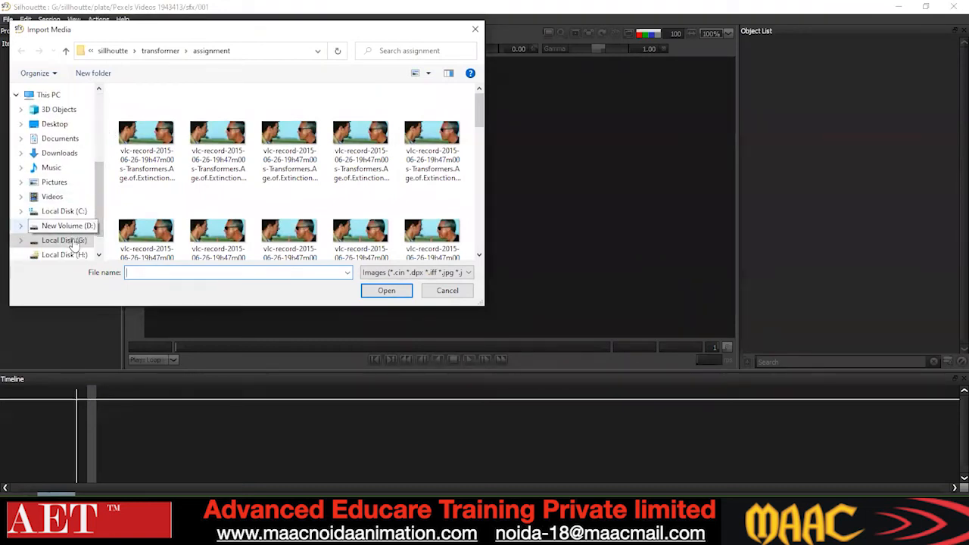
{"action": "left_click", "coordinate": [75, 239]}
{"action": "left_click", "coordinate": [72, 226]}
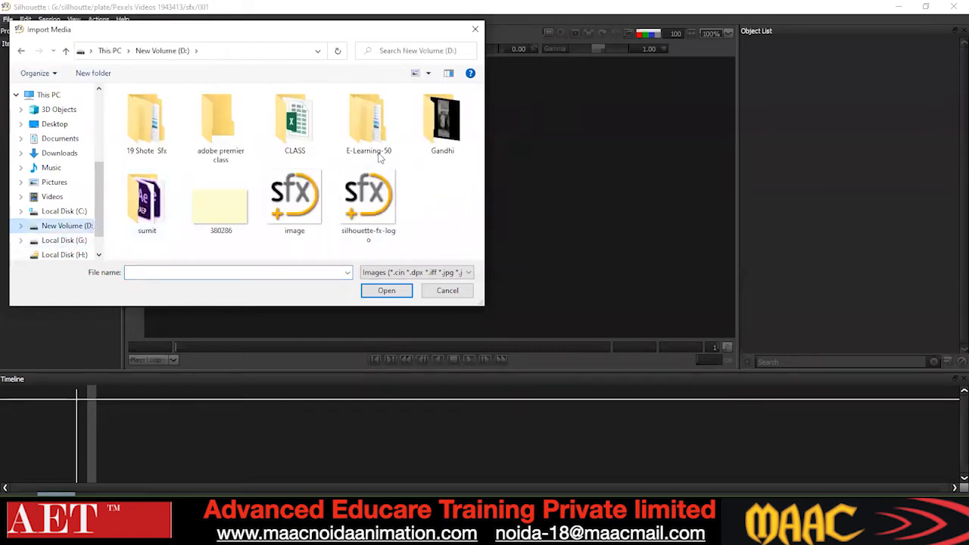
{"action": "left_click", "coordinate": [85, 240]}
{"action": "scroll", "coordinate": [174, 231], "scroll_direction": "down", "scroll_amount": 2}
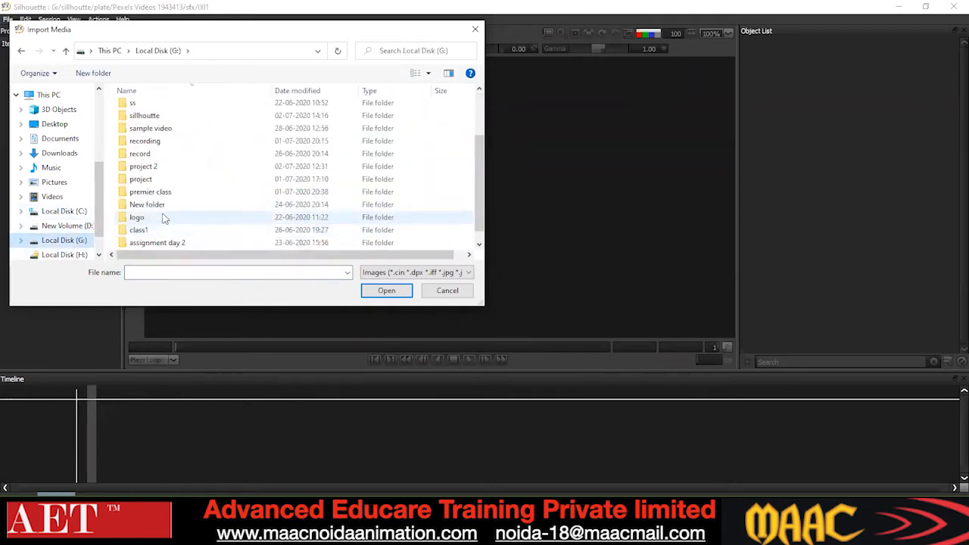
{"action": "scroll", "coordinate": [153, 207], "scroll_direction": "up", "scroll_amount": 1}
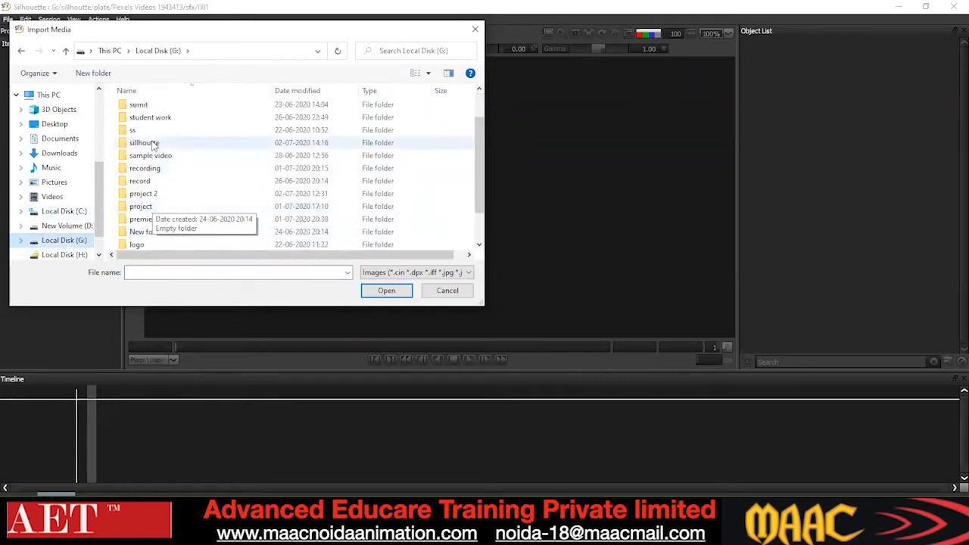
- Import the image sequence starting at Pexels Videos 1943413_00000 from the sillhoutte\plate\Pexels Videos 1943413 folder
{"action": "double_click", "coordinate": [150, 141]}
{"action": "double_click", "coordinate": [169, 159]}
{"action": "double_click", "coordinate": [152, 107]}
{"action": "left_click", "coordinate": [204, 138]}
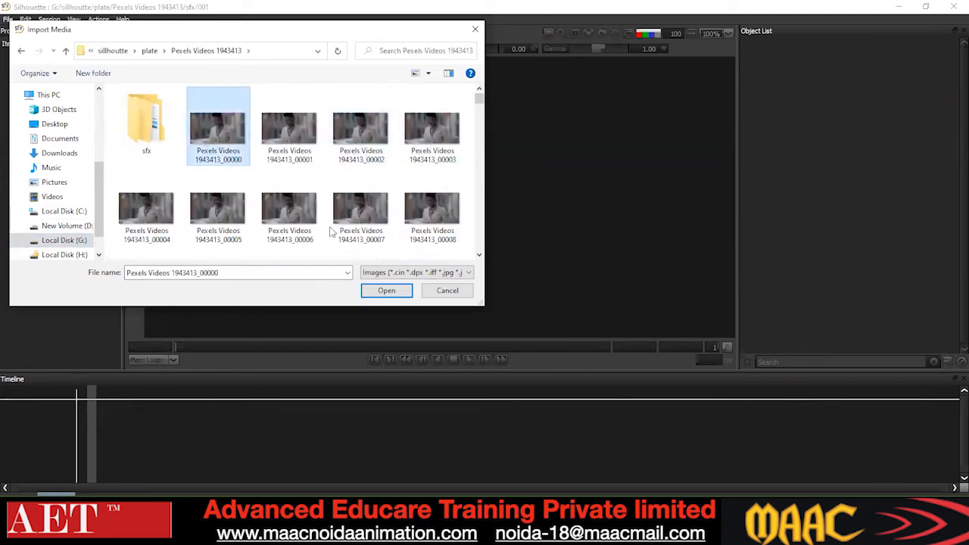
{"action": "left_click", "coordinate": [385, 293]}
- Create a new session for the imported Pexels Videos 1943413 sequence
{"action": "key", "text": "ctrl+n"}
{"action": "left_click", "coordinate": [531, 334]}
{"action": "scroll", "coordinate": [508, 294], "scroll_direction": "down", "scroll_amount": 5}
{"action": "left_click_drag", "start_coordinate": [486, 250], "coordinate": [478, 176]}
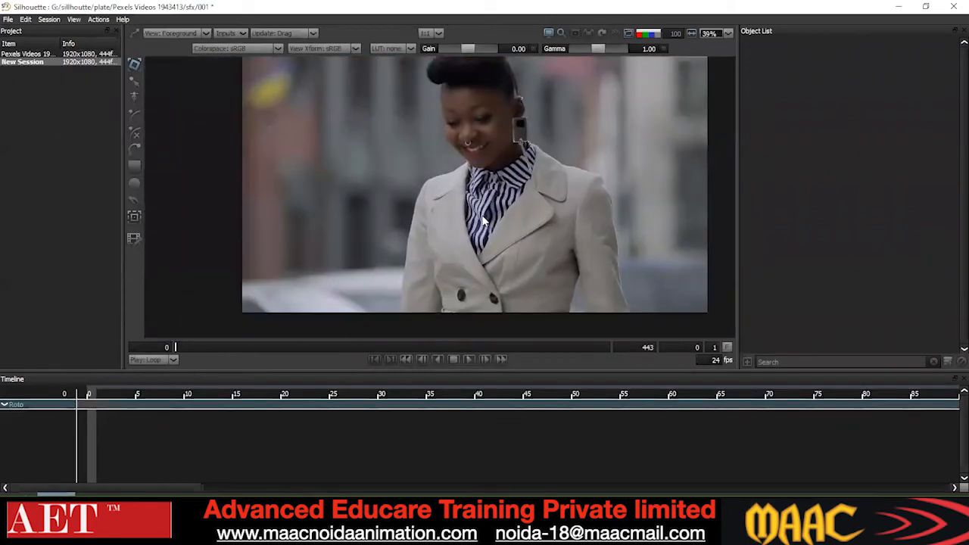
- Play through the footage from the start and set the session's end frame to 100
{"action": "key", "text": "space"}
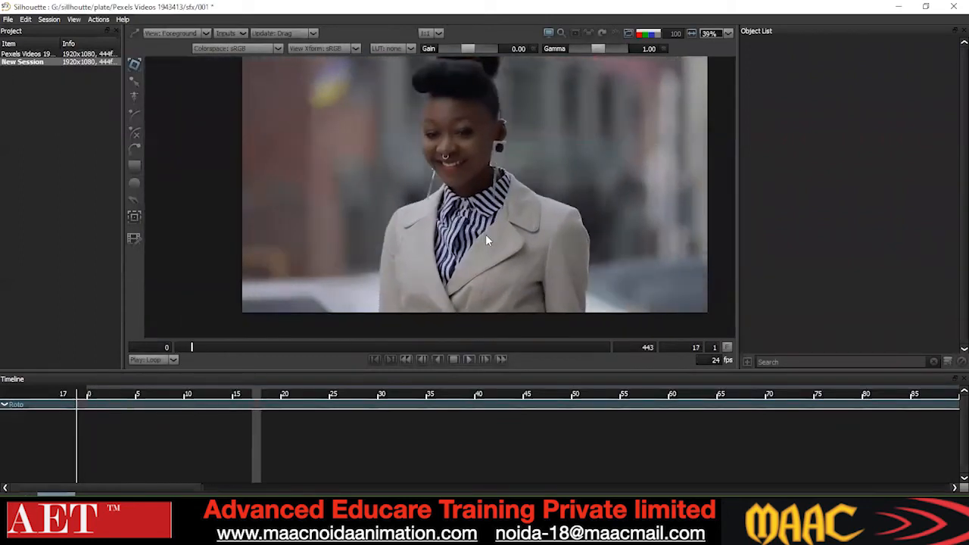
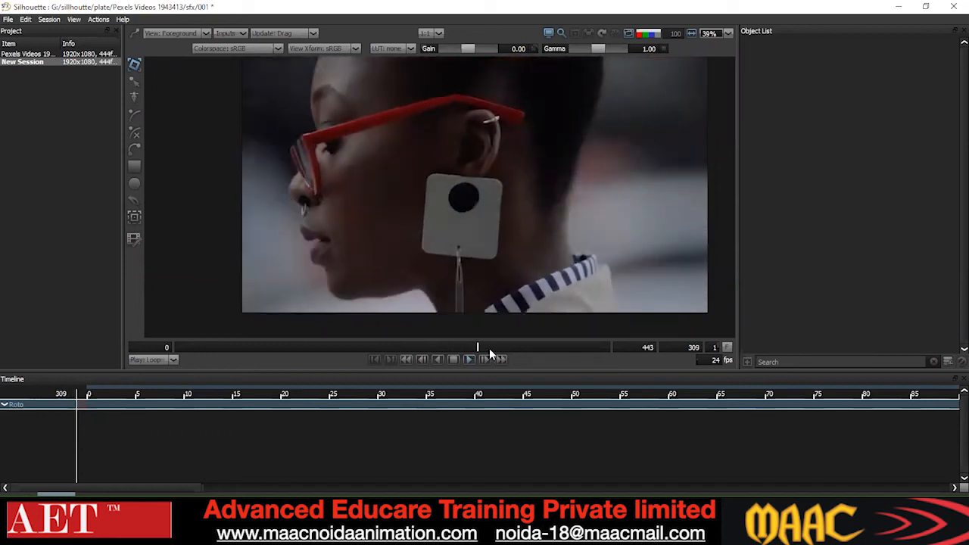
{"action": "left_click_drag", "start_coordinate": [495, 349], "coordinate": [174, 348]}
{"action": "left_click", "coordinate": [642, 348]}
{"action": "type", "text": "100"}
{"action": "key", "text": "Return"}
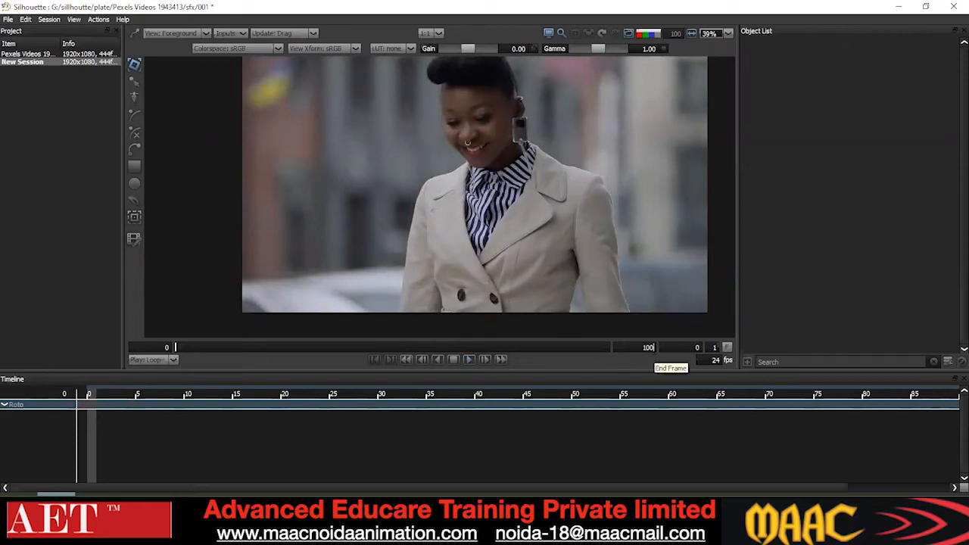
- Examine the woman's head, earring, collar and jacket outlines on frame 0
{"action": "mouse_move", "coordinate": [500, 184]}
{"action": "left_mouse_down"}
{"action": "mouse_move", "coordinate": [483, 261]}
{"action": "mouse_move", "coordinate": [485, 183]}
{"action": "left_mouse_up"}
{"action": "scroll", "coordinate": [488, 182], "scroll_direction": "down", "scroll_amount": 1}
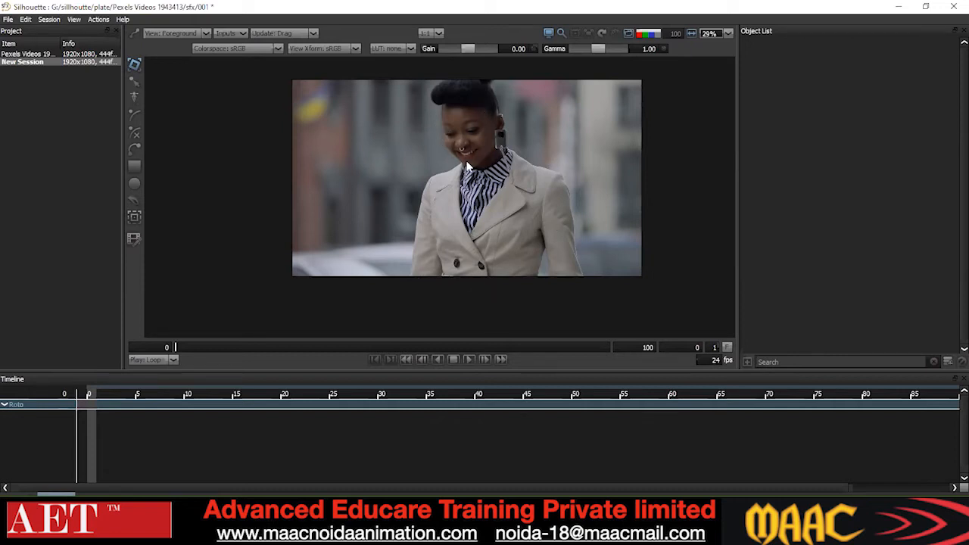
{"action": "scroll", "coordinate": [467, 165], "scroll_direction": "up", "scroll_amount": 3}
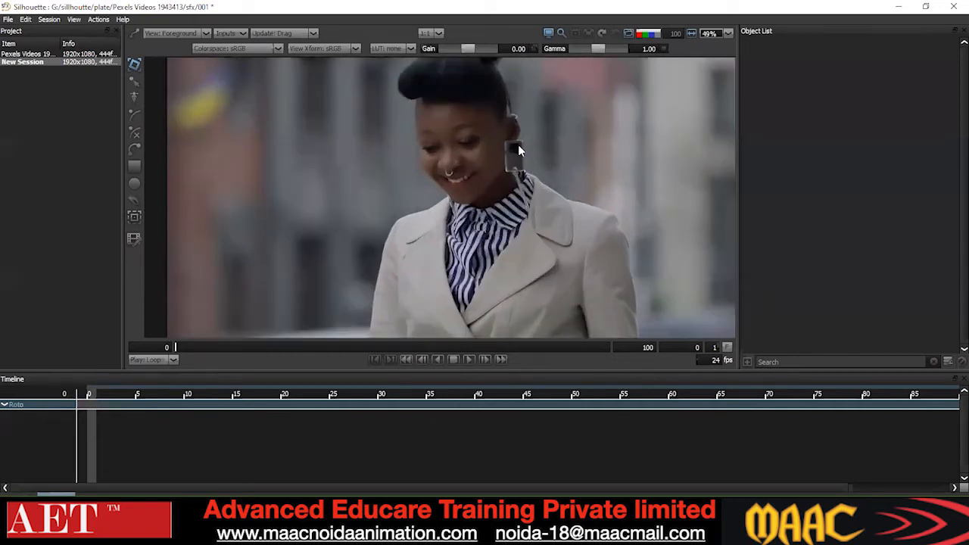
{"action": "scroll", "coordinate": [518, 146], "scroll_direction": "up", "scroll_amount": 4}
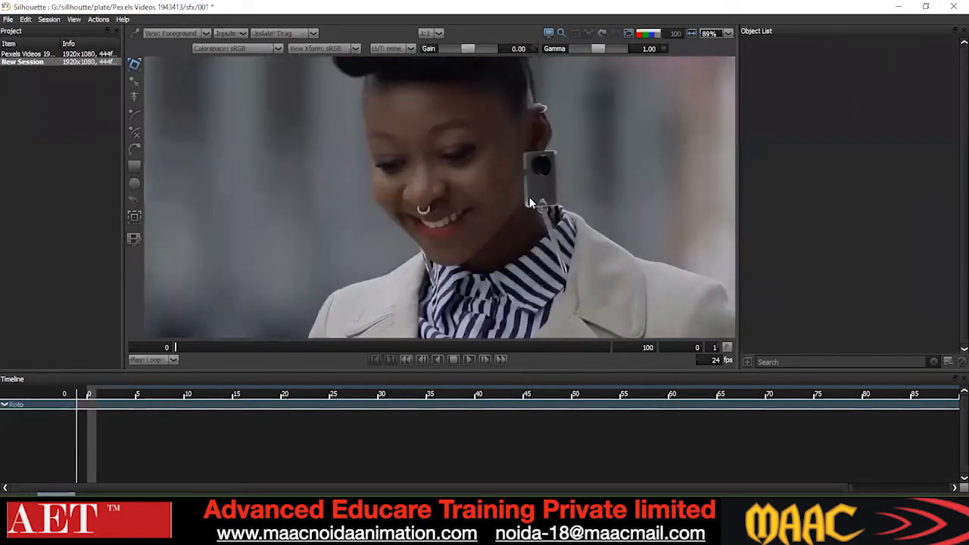
{"action": "scroll", "coordinate": [530, 193], "scroll_direction": "down", "scroll_amount": 5}
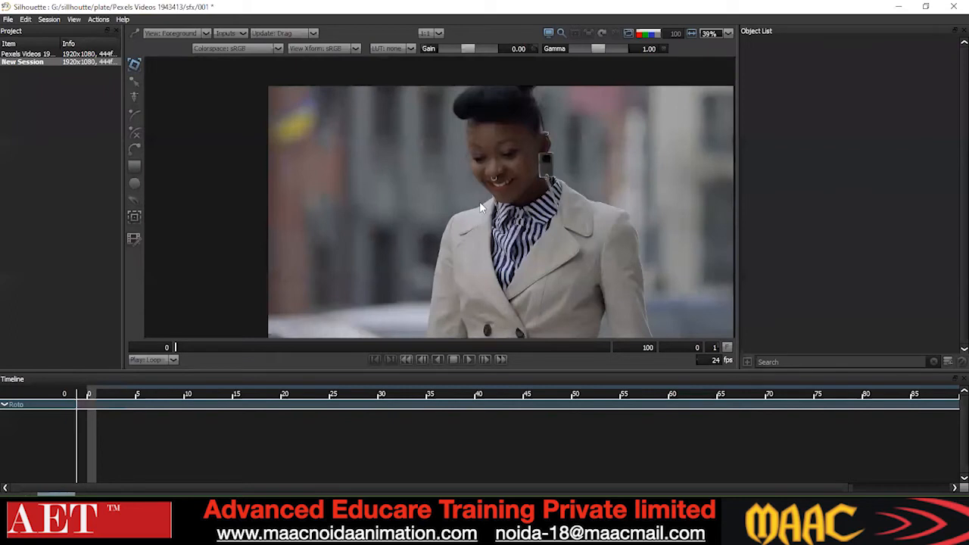
{"action": "scroll", "coordinate": [481, 204], "scroll_direction": "down", "scroll_amount": 1}
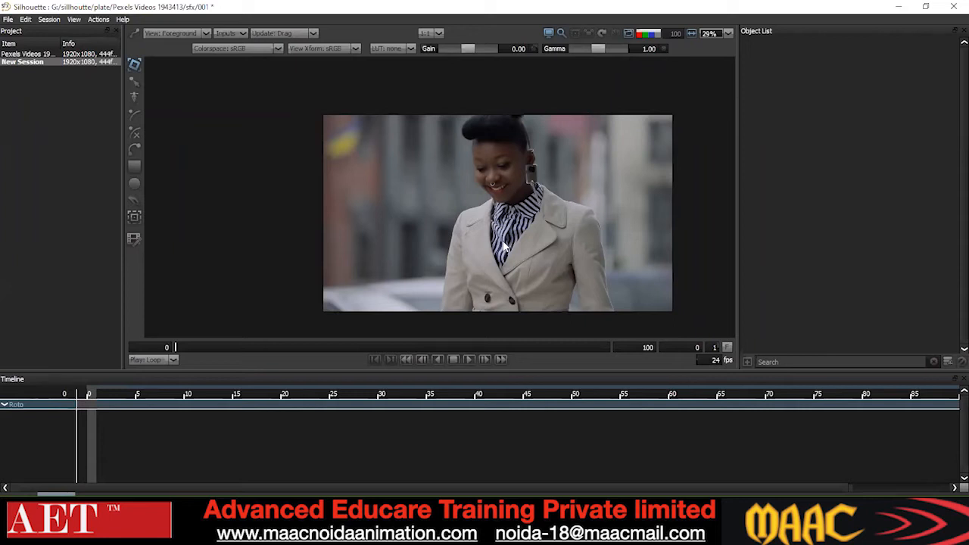
{"action": "left_click_drag", "start_coordinate": [504, 235], "coordinate": [504, 233]}
{"action": "scroll", "coordinate": [477, 252], "scroll_direction": "up", "scroll_amount": 3}
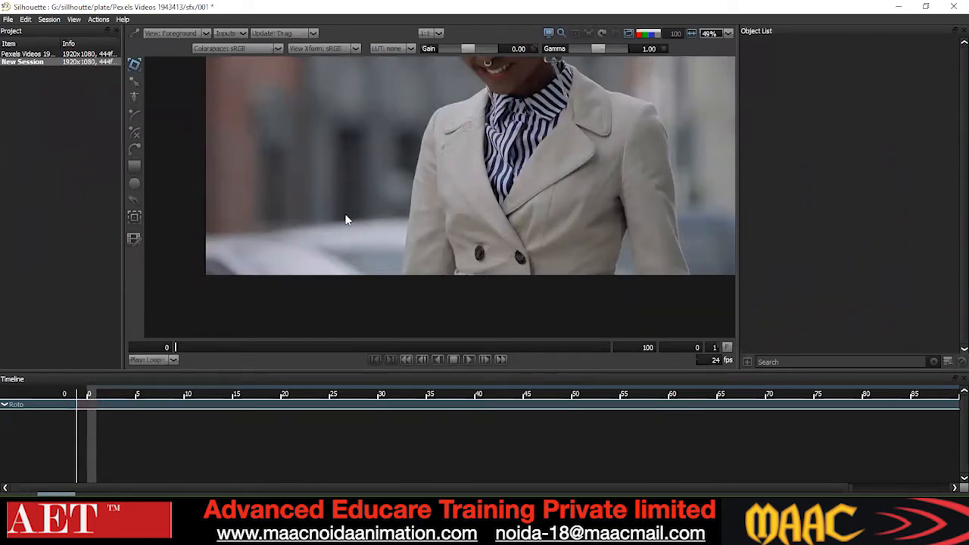
{"action": "scroll", "coordinate": [358, 233], "scroll_direction": "down", "scroll_amount": 3}
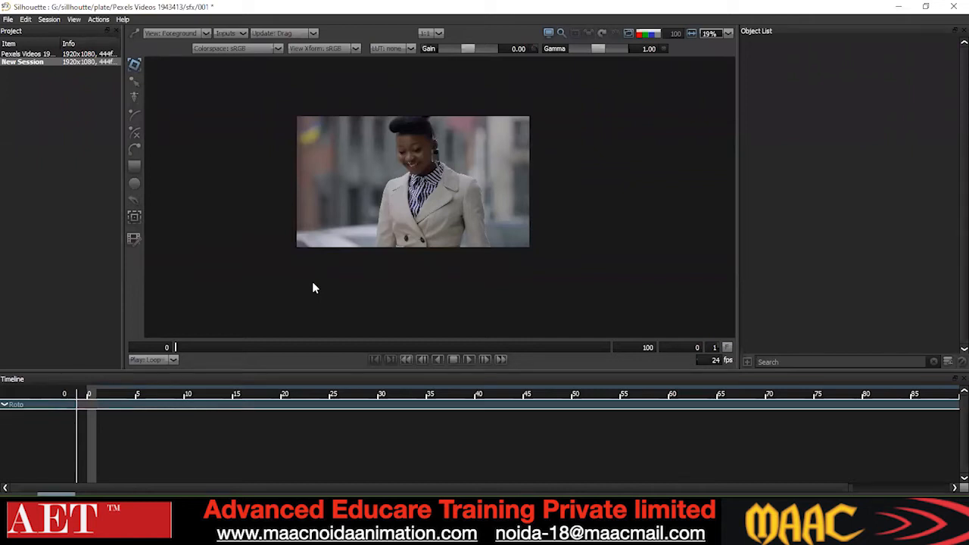
- Add a new layer and draw a closed Bezier shape around the woman's nose on frame 0
{"action": "left_click", "coordinate": [947, 361]}
{"action": "left_click", "coordinate": [134, 149]}
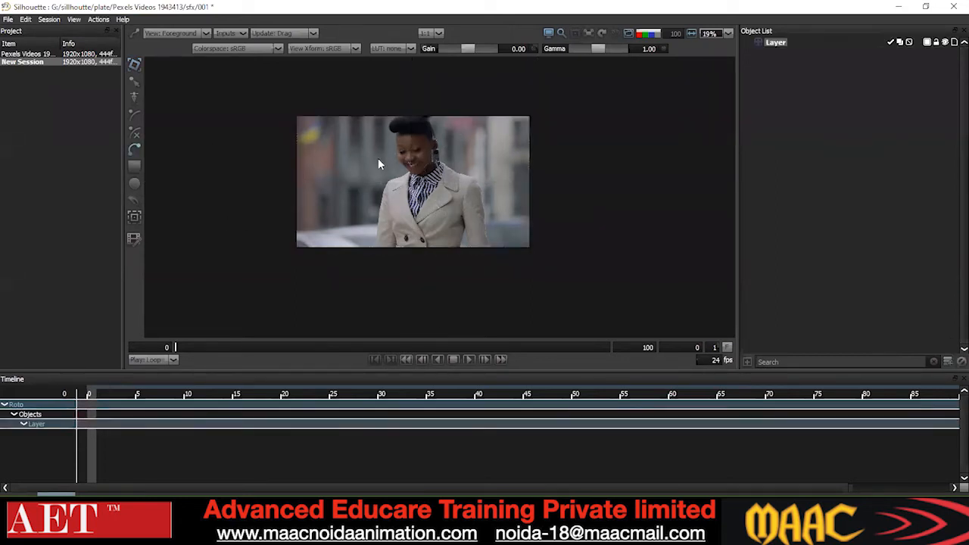
{"action": "scroll", "coordinate": [428, 125], "scroll_direction": "up", "scroll_amount": 4}
{"action": "scroll", "coordinate": [501, 145], "scroll_direction": "down", "scroll_amount": 1}
{"action": "scroll", "coordinate": [428, 143], "scroll_direction": "up", "scroll_amount": 1}
{"action": "scroll", "coordinate": [411, 167], "scroll_direction": "up", "scroll_amount": 3}
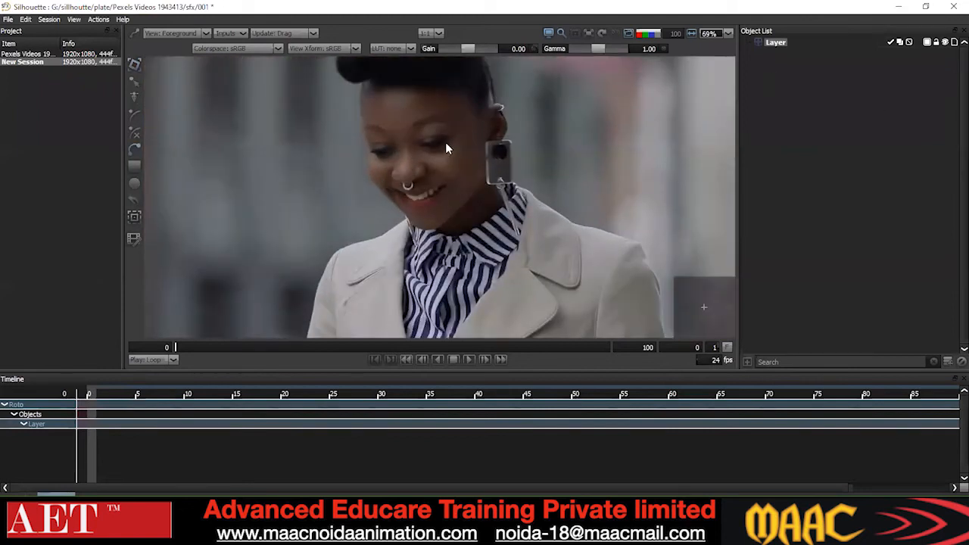
{"action": "scroll", "coordinate": [398, 147], "scroll_direction": "up", "scroll_amount": 1}
{"action": "left_click", "coordinate": [394, 149]}
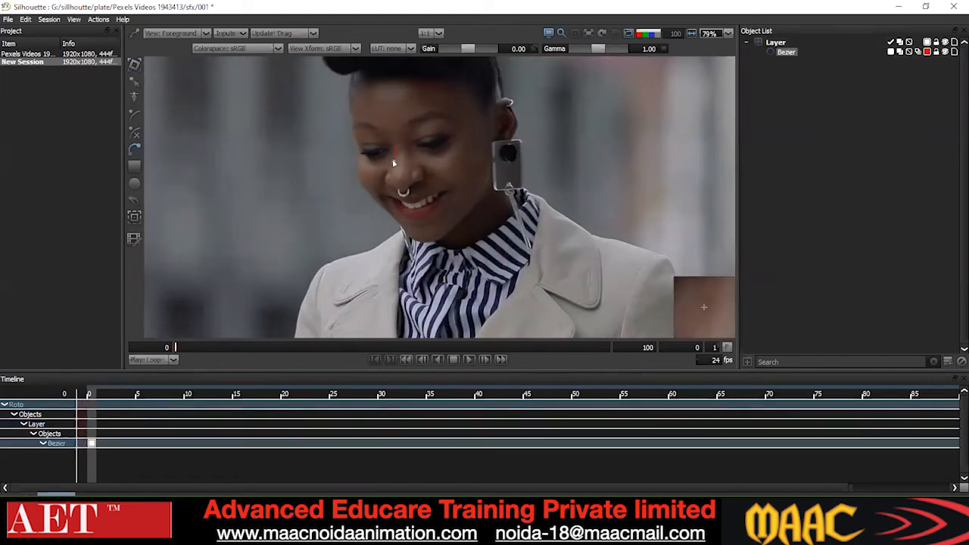
{"action": "left_click", "coordinate": [392, 184]}
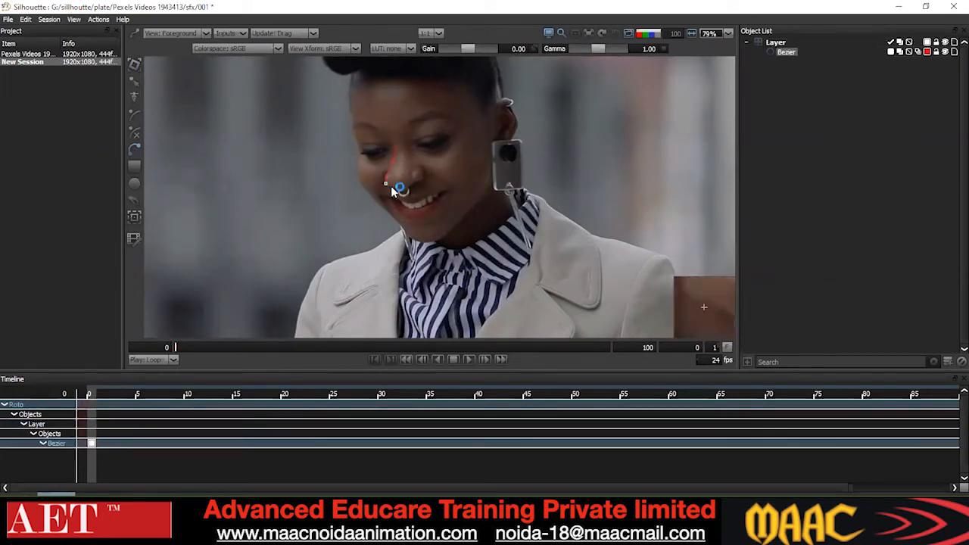
{"action": "left_click", "coordinate": [411, 184]}
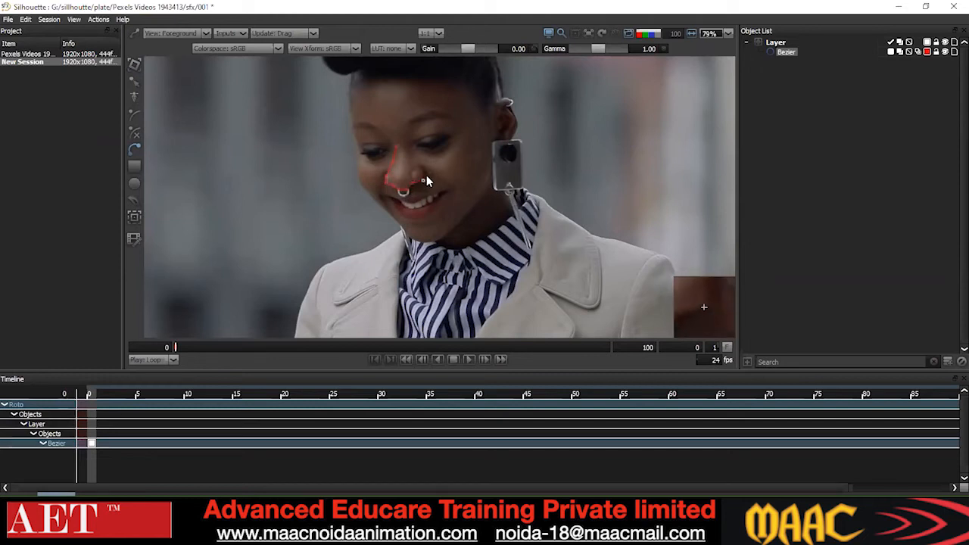
{"action": "left_click", "coordinate": [404, 137]}
{"action": "left_click", "coordinate": [393, 144]}
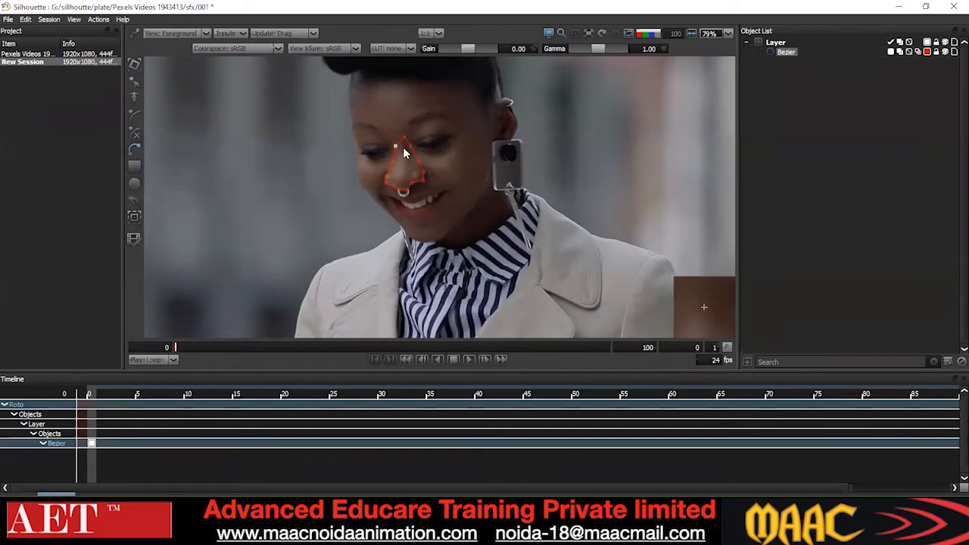
- Adjust the nose shape's points at the bridge between the eyes and at the nostril corner
{"action": "mouse_move", "coordinate": [404, 137]}
{"action": "left_mouse_down"}
{"action": "mouse_move", "coordinate": [407, 155]}
{"action": "mouse_move", "coordinate": [396, 143]}
{"action": "left_mouse_up"}
{"action": "left_click", "coordinate": [391, 144]}
{"action": "left_click", "coordinate": [406, 142]}
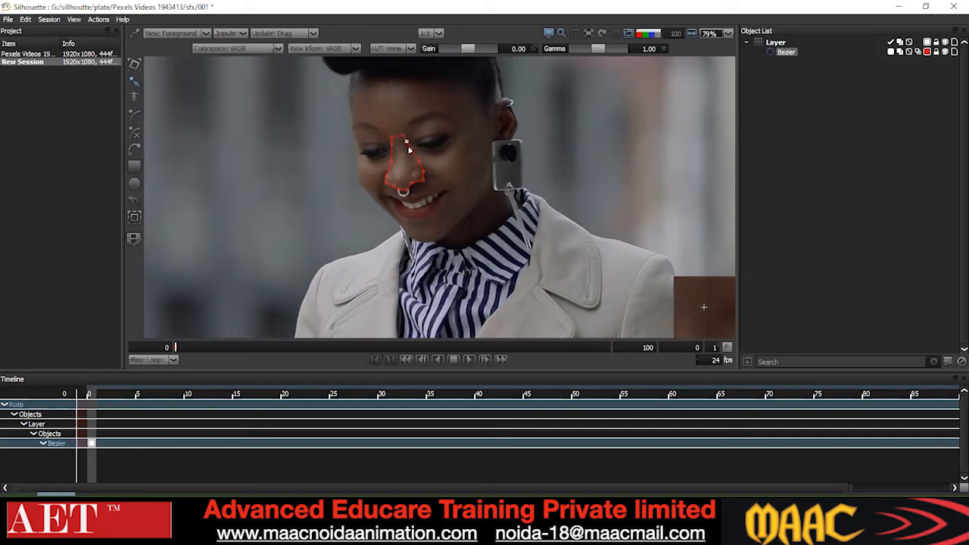
{"action": "left_click", "coordinate": [418, 182]}
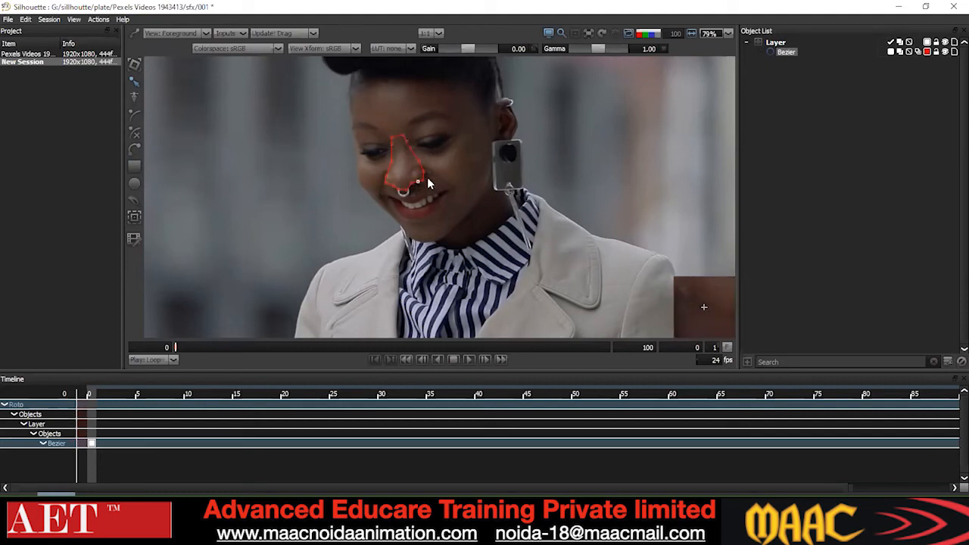
{"action": "left_click", "coordinate": [423, 179]}
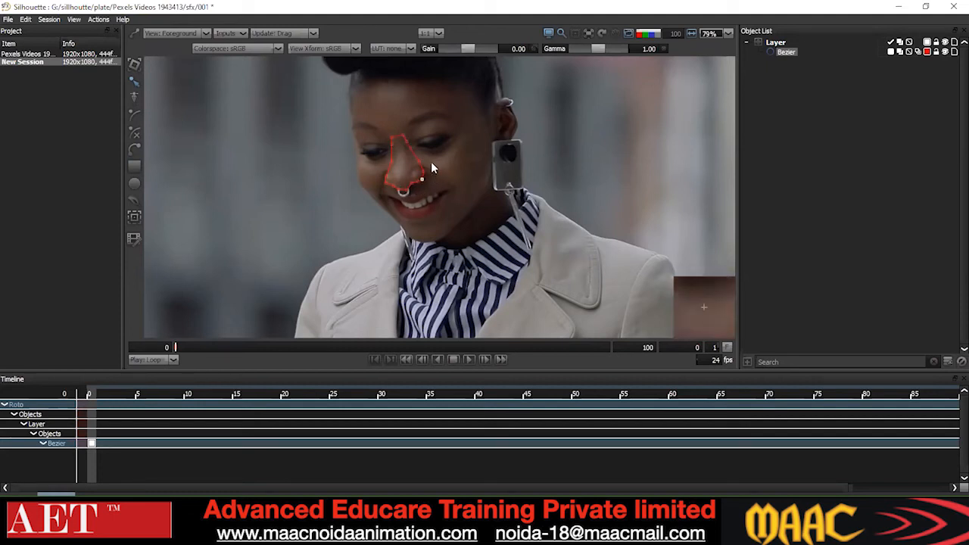
{"action": "left_click_drag", "start_coordinate": [439, 148], "coordinate": [409, 163]}
- Select all of the nose shape's points and change their point type to round the outline
{"action": "scroll", "coordinate": [438, 154], "scroll_direction": "down", "scroll_amount": 2}
{"action": "left_click_drag", "start_coordinate": [379, 117], "coordinate": [443, 189]}
{"action": "right_click", "coordinate": [530, 195]}
{"action": "left_click", "coordinate": [536, 203]}
{"action": "left_click", "coordinate": [446, 177]}
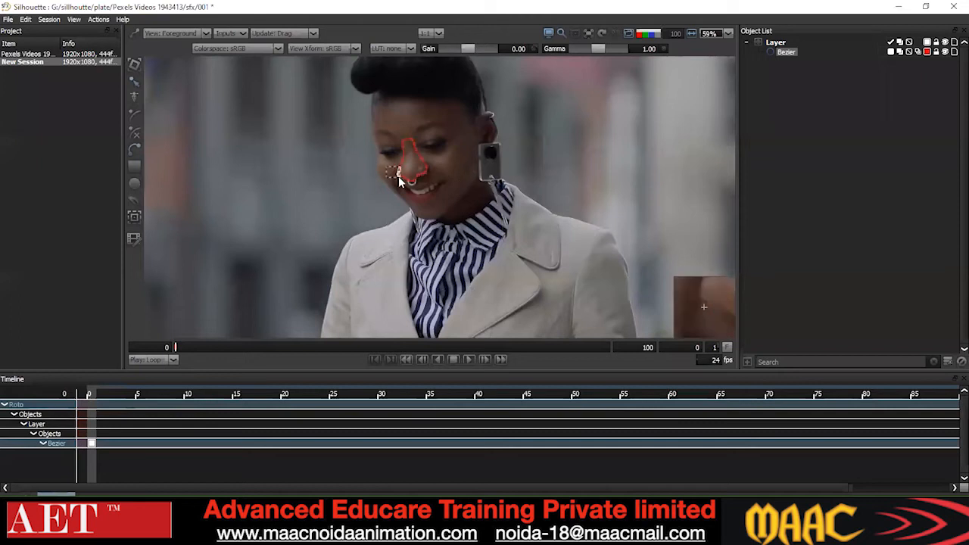
{"action": "left_click_drag", "start_coordinate": [455, 116], "coordinate": [361, 184]}
{"action": "right_click", "coordinate": [461, 116]}
{"action": "left_click", "coordinate": [484, 221]}
{"action": "left_click", "coordinate": [453, 185]}
{"action": "scroll", "coordinate": [408, 184], "scroll_direction": "up", "scroll_amount": 2}
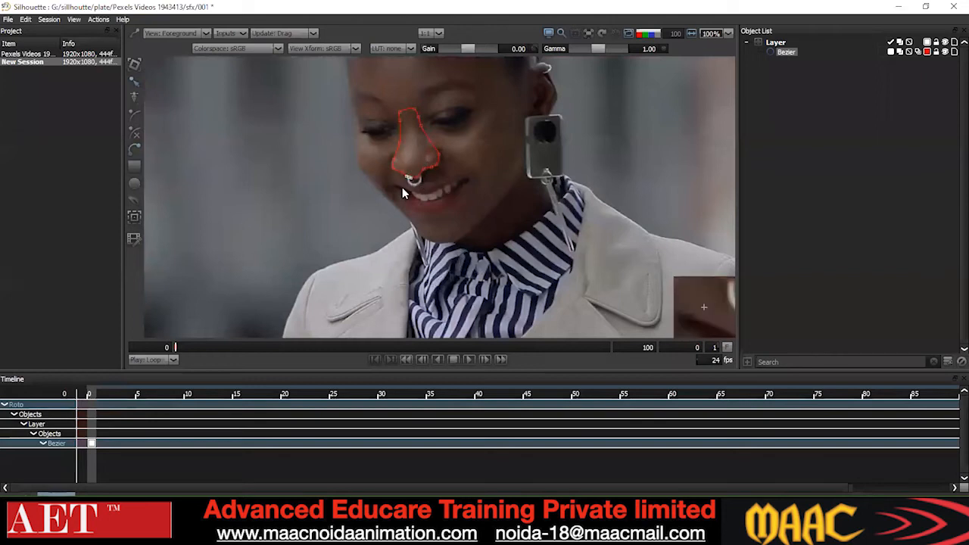
- Select the points under the nose, then reapply the point type to the whole nose shape
{"action": "left_click_drag", "start_coordinate": [411, 165], "coordinate": [426, 181]}
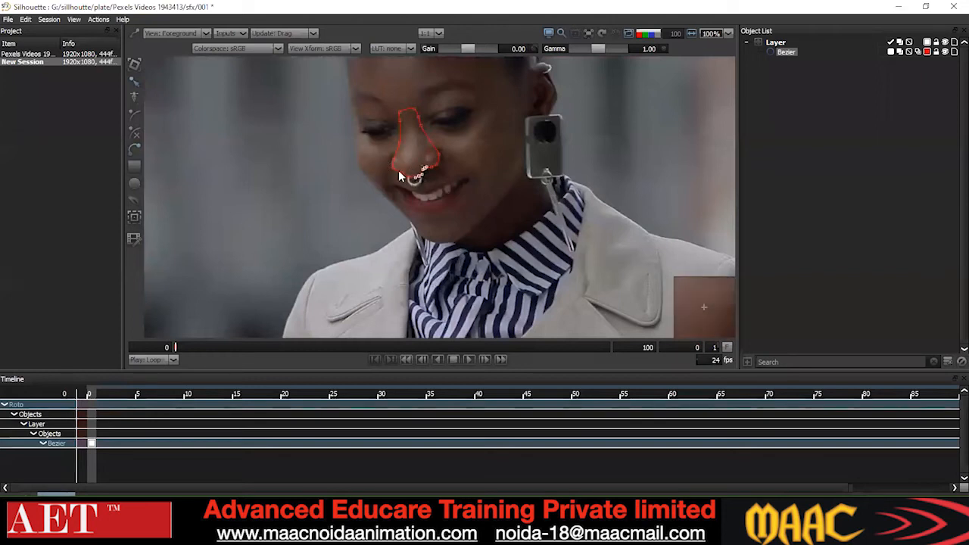
{"action": "scroll", "coordinate": [388, 187], "scroll_direction": "down", "scroll_amount": 1}
{"action": "left_click_drag", "start_coordinate": [456, 116], "coordinate": [379, 188]}
{"action": "right_click", "coordinate": [447, 115]}
{"action": "left_click", "coordinate": [476, 193]}
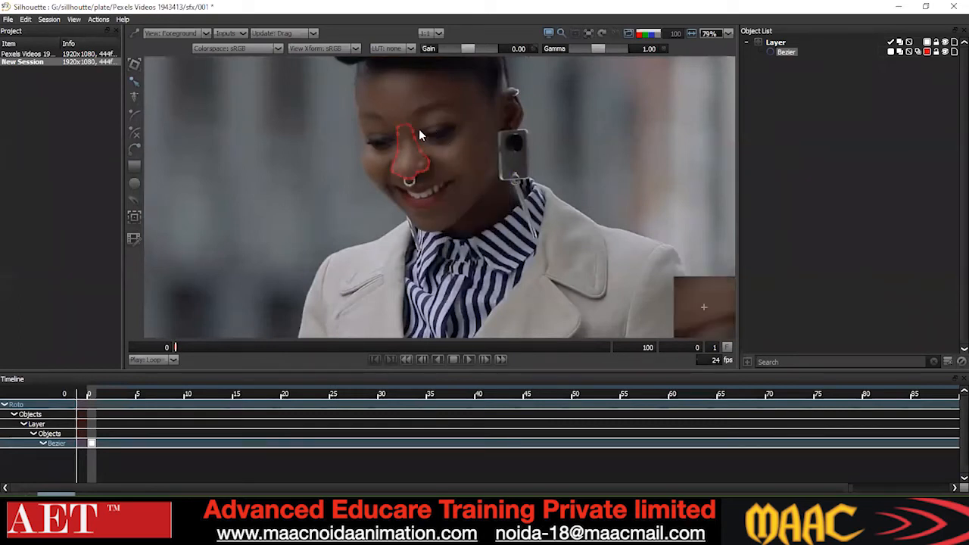
{"action": "scroll", "coordinate": [458, 137], "scroll_direction": "down", "scroll_amount": 1}
{"action": "key", "text": "ctrl+a"}
{"action": "right_click", "coordinate": [454, 124]}
{"action": "left_click", "coordinate": [491, 228]}
{"action": "left_click", "coordinate": [467, 173]}
- Go to frame 7 and shift the whole nose shape onto the woman's nose
{"action": "scroll", "coordinate": [467, 173], "scroll_direction": "up", "scroll_amount": 1}
{"action": "key", "text": "Right"}
{"action": "key", "text": "Right"}
{"action": "key", "text": "Right"}
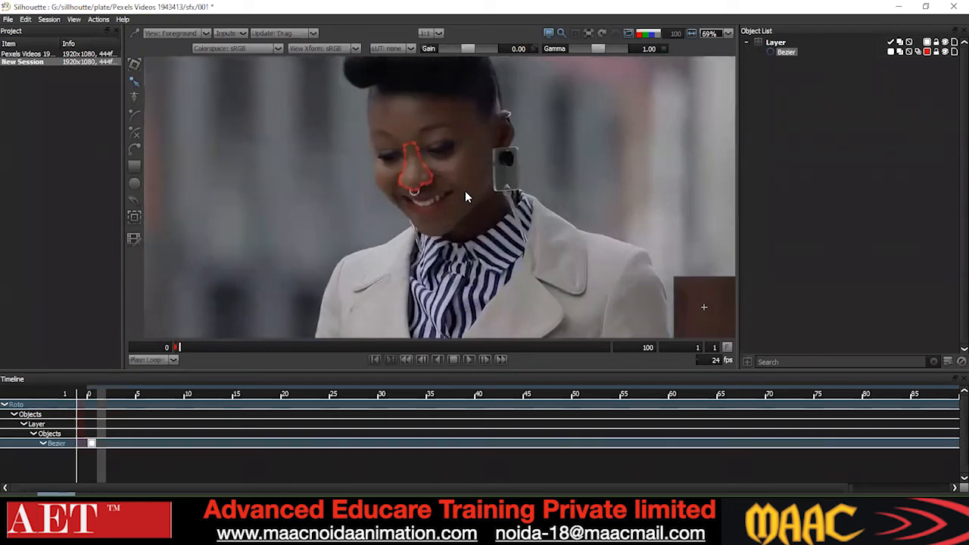
{"action": "key", "text": "Right"}
{"action": "key", "text": "Right"}
{"action": "key", "text": "Right"}
{"action": "key", "text": "Right"}
{"action": "left_click_drag", "start_coordinate": [465, 126], "coordinate": [300, 248]}
{"action": "key", "text": "shift+Left"}
{"action": "key", "text": "shift+Left"}
{"action": "left_click", "coordinate": [494, 191]}
{"action": "left_click_drag", "start_coordinate": [443, 130], "coordinate": [381, 156]}
{"action": "key", "text": "Up"}
{"action": "left_click", "coordinate": [364, 169]}
{"action": "scroll", "coordinate": [378, 187], "scroll_direction": "up", "scroll_amount": 5}
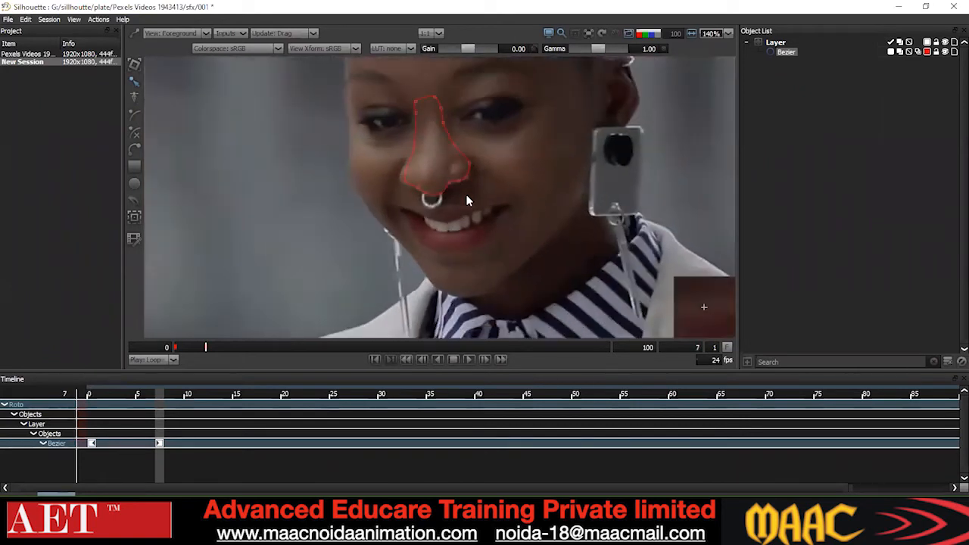
- Delete the nose shape's keyframe at frame 7
{"action": "scroll", "coordinate": [479, 183], "scroll_direction": "down", "scroll_amount": 1}
{"action": "left_click_drag", "start_coordinate": [489, 141], "coordinate": [396, 210]}
{"action": "left_click_drag", "start_coordinate": [517, 84], "coordinate": [346, 235]}
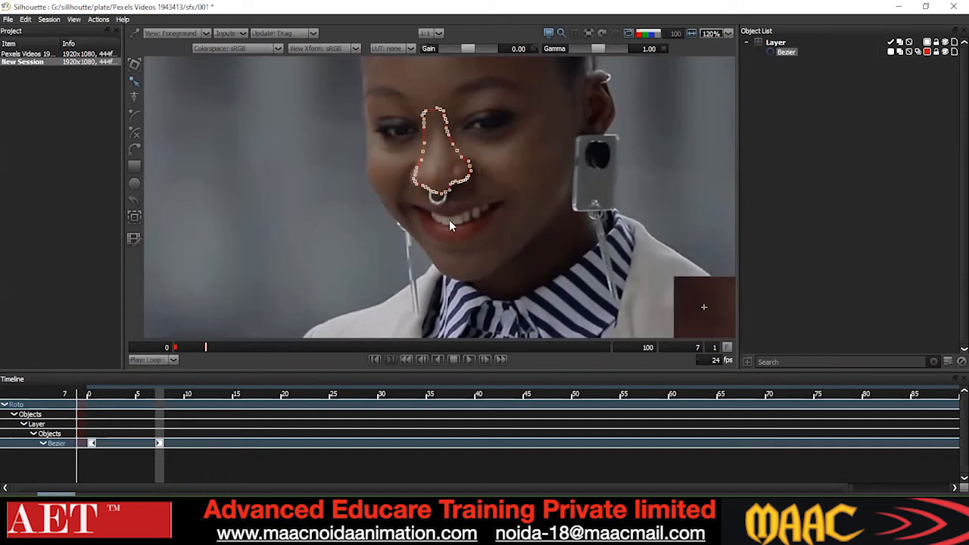
{"action": "left_click", "coordinate": [161, 443]}
{"action": "key", "text": "Delete"}
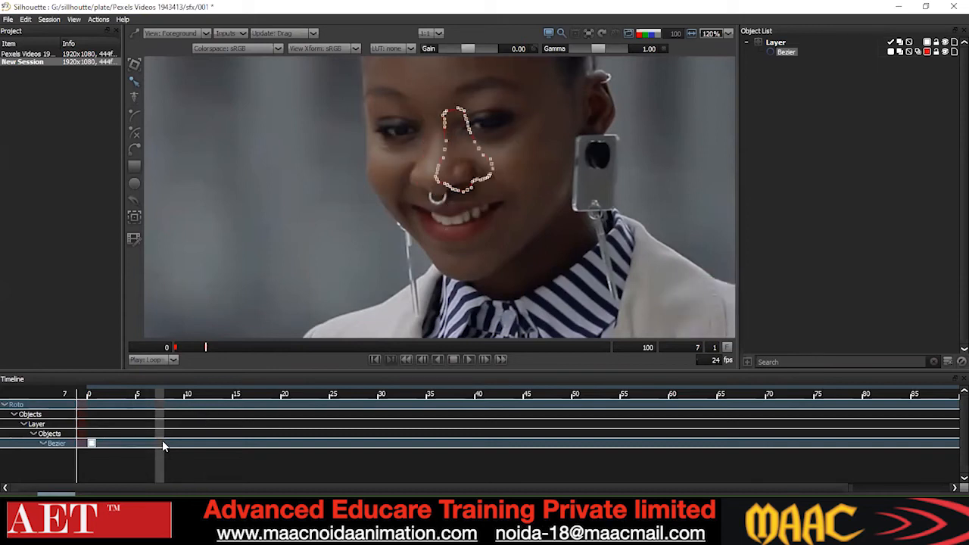
- Keyframe the nose shape at frame 6 by nudging all its points left onto the nose
{"action": "key", "text": "z"}
{"action": "key", "text": "z"}
{"action": "key", "text": "z"}
{"action": "key", "text": "z"}
{"action": "key", "text": "z"}
{"action": "key", "text": "z"}
{"action": "key", "text": "z"}
{"action": "key", "text": "x"}
{"action": "key", "text": "x"}
{"action": "key", "text": "x"}
{"action": "key", "text": "x"}
{"action": "key", "text": "x"}
{"action": "key", "text": "x"}
{"action": "left_click_drag", "start_coordinate": [517, 91], "coordinate": [324, 280]}
{"action": "key", "text": "Left"}
{"action": "key", "text": "Left"}
{"action": "key", "text": "Left"}
{"action": "key", "text": "Left"}
{"action": "key", "text": "Left"}
{"action": "key", "text": "Left"}
{"action": "key", "text": "Left"}
{"action": "key", "text": "Left"}
{"action": "key", "text": "Left"}
{"action": "key", "text": "Left"}
{"action": "key", "text": "Left"}
{"action": "key", "text": "Left"}
{"action": "key", "text": "Left"}
{"action": "key", "text": "Left"}
{"action": "key", "text": "Left"}
{"action": "key", "text": "Left"}
{"action": "key", "text": "Left"}
{"action": "key", "text": "Left"}
{"action": "left_click_drag", "start_coordinate": [527, 98], "coordinate": [329, 267]}
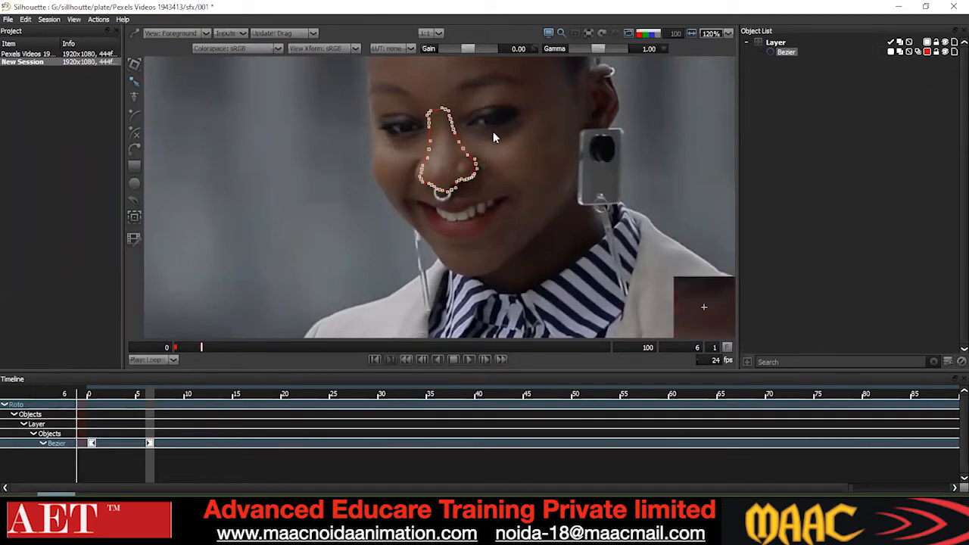
{"action": "left_click_drag", "start_coordinate": [492, 92], "coordinate": [362, 238]}
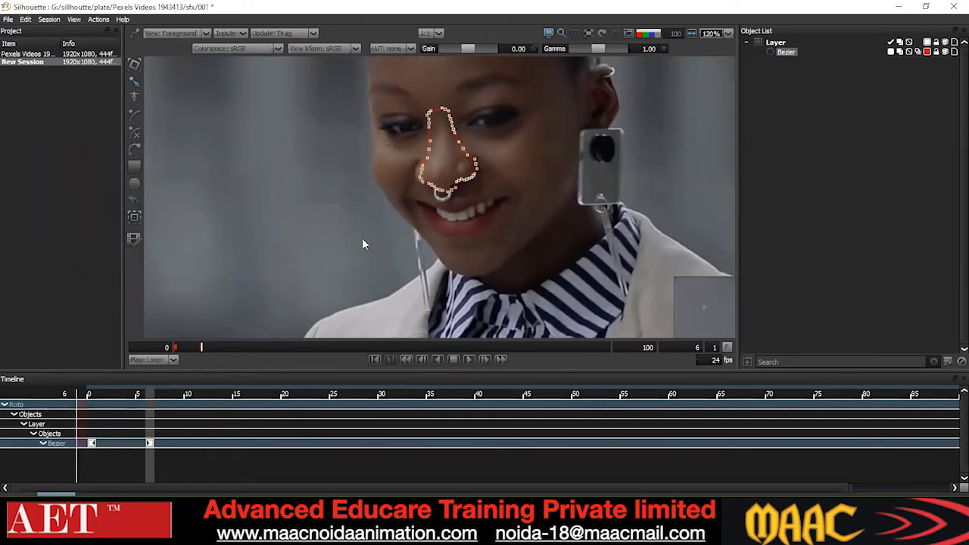
- Use the Transform tool to rotate the nose shape slightly on frame 6 and nudge it to fit the nose
{"action": "key", "text": "t"}
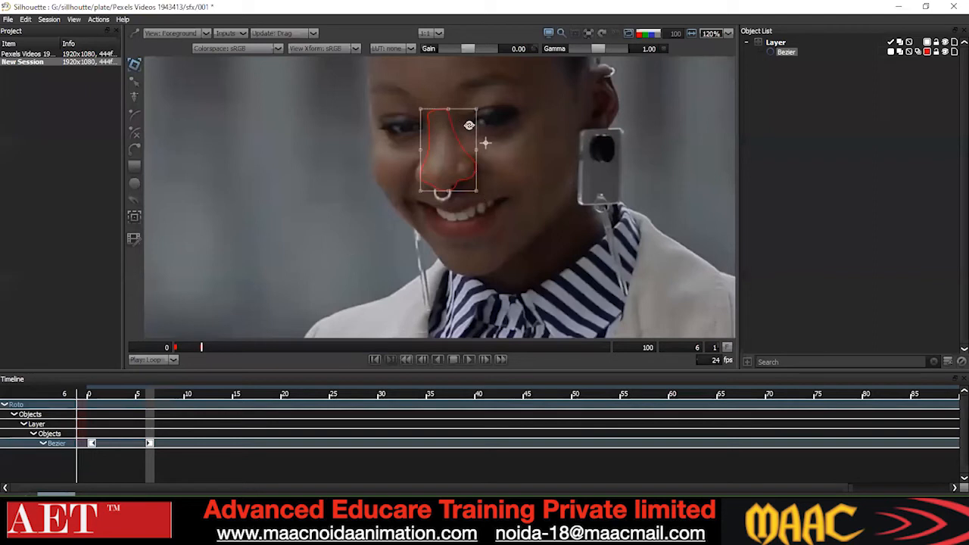
{"action": "left_click_drag", "start_coordinate": [487, 193], "coordinate": [481, 196]}
{"action": "key", "text": "Right"}
{"action": "key", "text": "Right"}
{"action": "key", "text": "Right"}
{"action": "key", "text": "Right"}
{"action": "key", "text": "Down"}
{"action": "key", "text": "Left"}
{"action": "key", "text": "Down"}
{"action": "key", "text": "Down"}
{"action": "key", "text": "Down"}
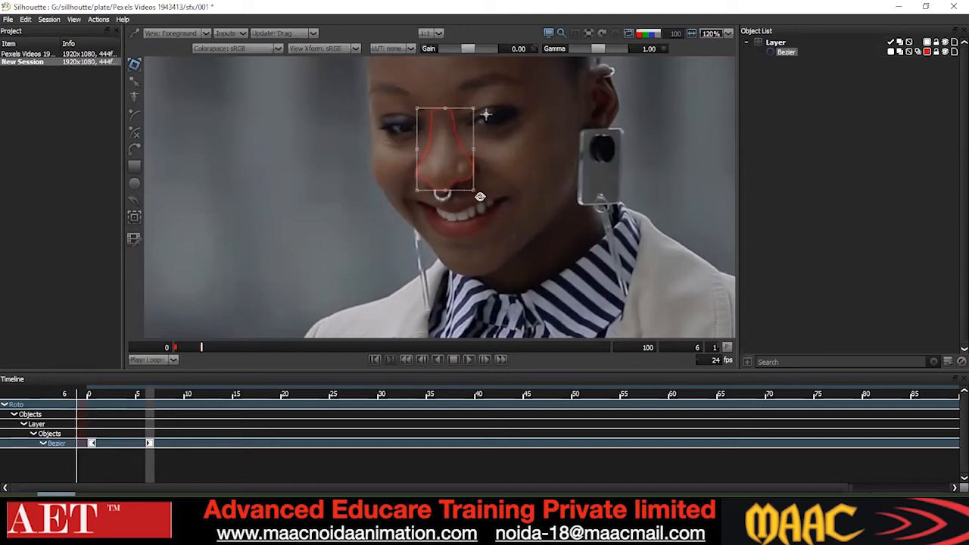
{"action": "key", "text": "Up"}
{"action": "key", "text": "Up"}
{"action": "key", "text": "t"}
- Select the nostril points on frame 6, then select every point and reapply the point type
{"action": "left_click", "coordinate": [472, 186]}
{"action": "left_click", "coordinate": [455, 183]}
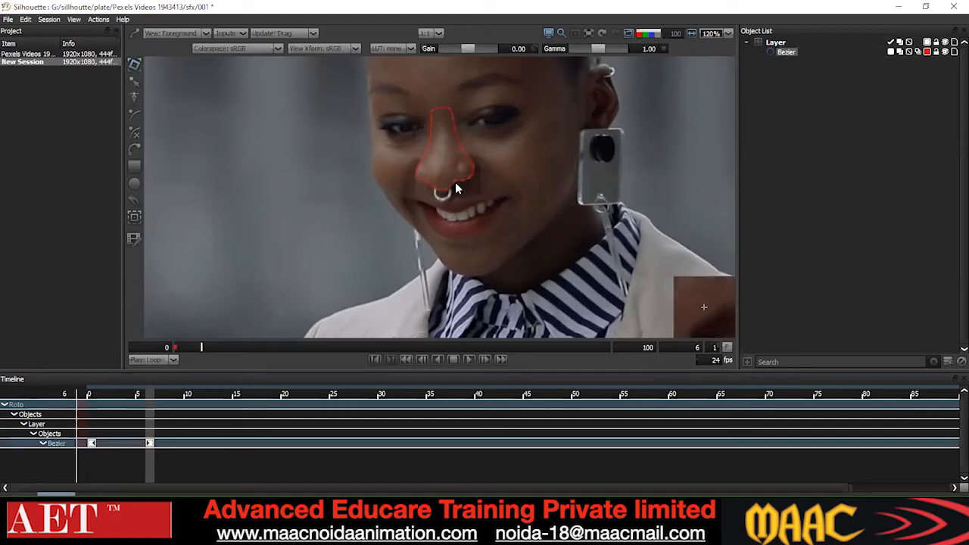
{"action": "left_click_drag", "start_coordinate": [488, 156], "coordinate": [418, 186]}
{"action": "scroll", "coordinate": [483, 197], "scroll_direction": "down", "scroll_amount": 1}
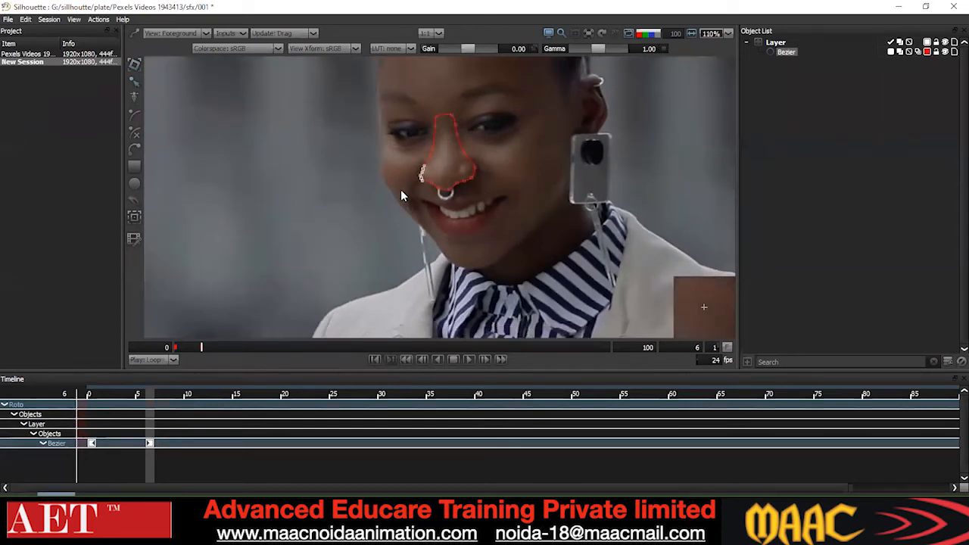
{"action": "scroll", "coordinate": [402, 188], "scroll_direction": "down", "scroll_amount": 2}
{"action": "key", "text": "ctrl+a"}
{"action": "right_click", "coordinate": [474, 122]}
{"action": "left_click", "coordinate": [503, 214]}
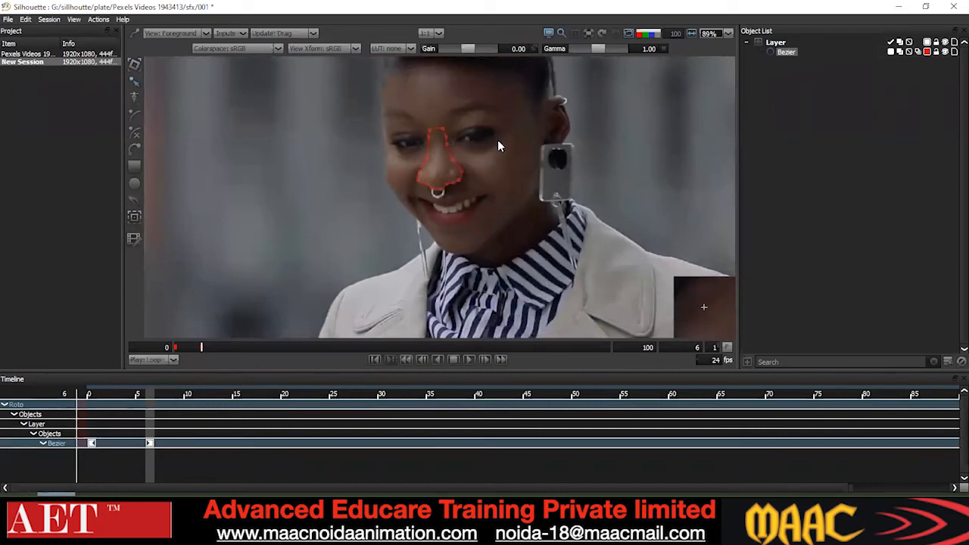
- Go back to frame 3 and keyframe the nose shape by nudging all its points up and right
{"action": "key", "text": "z"}
{"action": "key", "text": "z"}
{"action": "key", "text": "z"}
{"action": "left_click_drag", "start_coordinate": [304, 106], "coordinate": [498, 246]}
{"action": "key", "text": "Up"}
{"action": "key", "text": "Up"}
{"action": "key", "text": "Up"}
{"action": "key", "text": "Right"}
{"action": "key", "text": "Right"}
{"action": "key", "text": "Right"}
{"action": "left_click", "coordinate": [483, 208]}
- Go to frame 12 and keyframe the nose shape by nudging all its points to match the nose
{"action": "scroll", "coordinate": [484, 207], "scroll_direction": "down", "scroll_amount": 1}
{"action": "key", "text": "x"}
{"action": "key", "text": "x"}
{"action": "key", "text": "x"}
{"action": "key", "text": "x"}
{"action": "key", "text": "x"}
{"action": "key", "text": "x"}
{"action": "key", "text": "x"}
{"action": "key", "text": "x"}
{"action": "key", "text": "x"}
{"action": "key", "text": "ctrl+a"}
{"action": "key", "text": "shift+Left"}
{"action": "key", "text": "shift+Left"}
{"action": "key", "text": "shift+Left"}
{"action": "key", "text": "shift+Down"}
{"action": "key", "text": "shift+Down"}
{"action": "key", "text": "shift+Down"}
{"action": "key", "text": "Right"}
{"action": "key", "text": "Right"}
{"action": "key", "text": "Right"}
{"action": "key", "text": "Right"}
{"action": "key", "text": "Down"}
{"action": "key", "text": "Down"}
{"action": "left_click", "coordinate": [477, 141]}
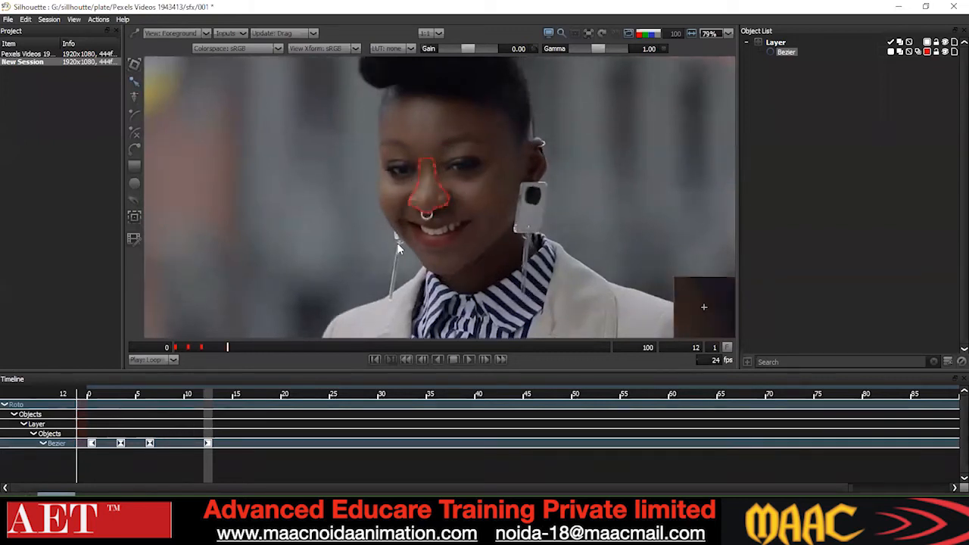
{"action": "key", "text": "ctrl+a"}
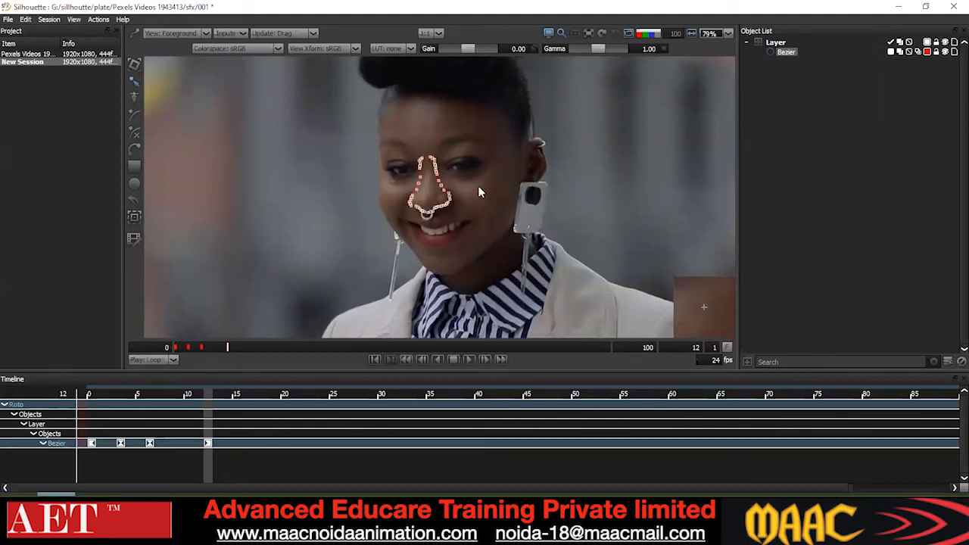
{"action": "left_click", "coordinate": [473, 242]}
{"action": "key", "text": "ctrl+a"}
{"action": "left_click", "coordinate": [513, 239]}
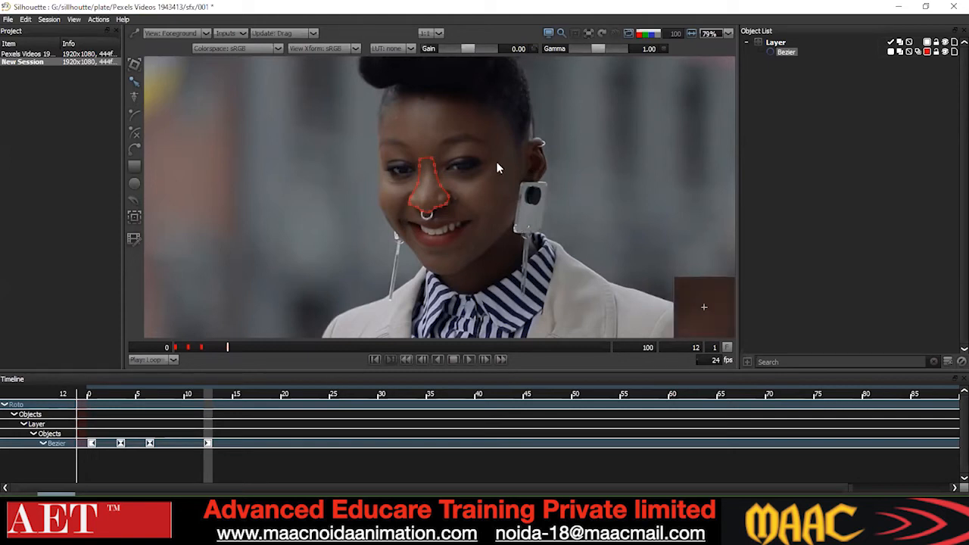
- Go to frame 17 and keyframe the nose shape by nudging all its points left and down
{"action": "key", "text": "x"}
{"action": "key", "text": "x"}
{"action": "key", "text": "x"}
{"action": "key", "text": "x"}
{"action": "key", "text": "x"}
{"action": "left_click_drag", "start_coordinate": [498, 131], "coordinate": [382, 240]}
{"action": "key", "text": "Left"}
{"action": "key", "text": "Left"}
{"action": "key", "text": "Left"}
{"action": "key", "text": "Down"}
{"action": "key", "text": "Down"}
{"action": "key", "text": "Right"}
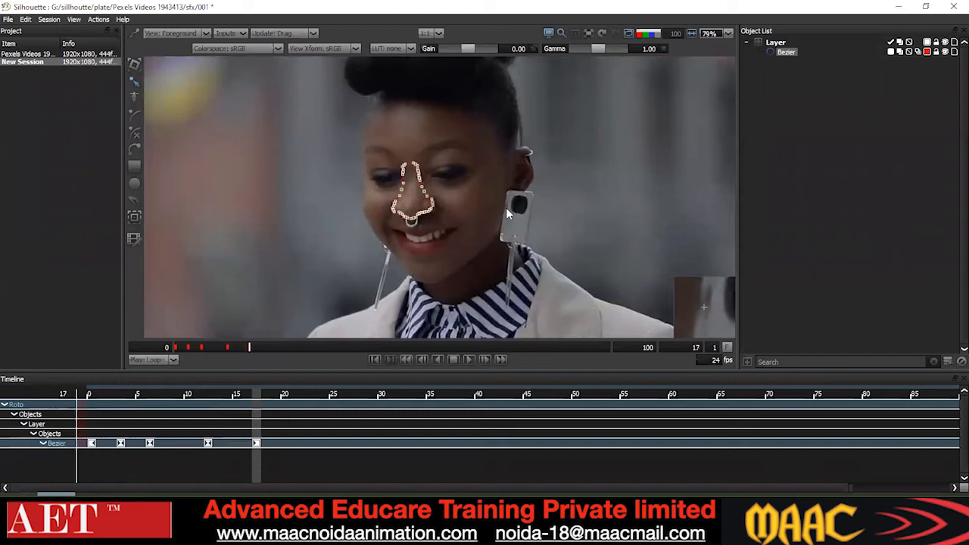
- Fine-tune the nose shape on frame 17 by nudging all its points slightly right and down
{"action": "key", "text": "Right"}
{"action": "key", "text": "Down"}
{"action": "key", "text": "Right"}
{"action": "key", "text": "Right"}
{"action": "key", "text": "Right"}
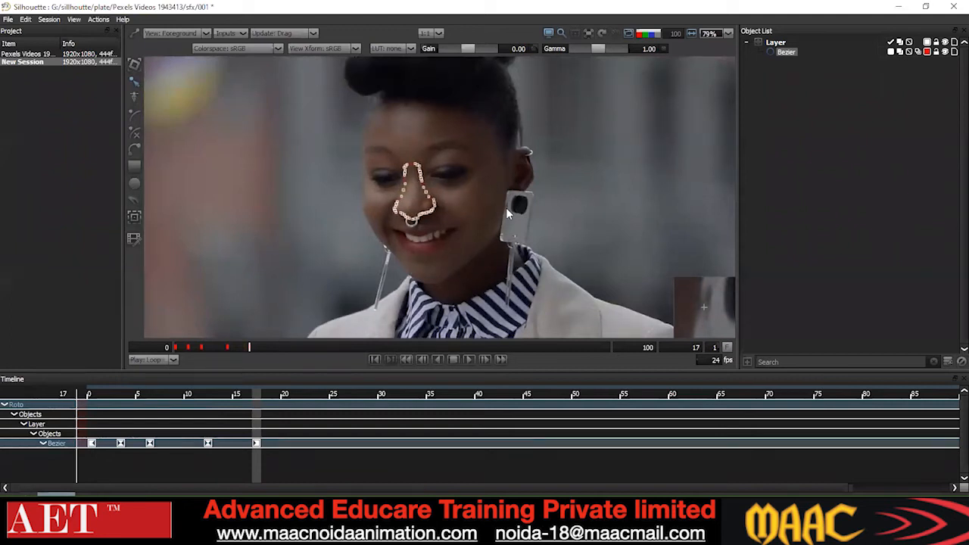
{"action": "key", "text": "Right"}
{"action": "key", "text": "Down"}
{"action": "key", "text": "o"}
{"action": "key", "text": "o"}
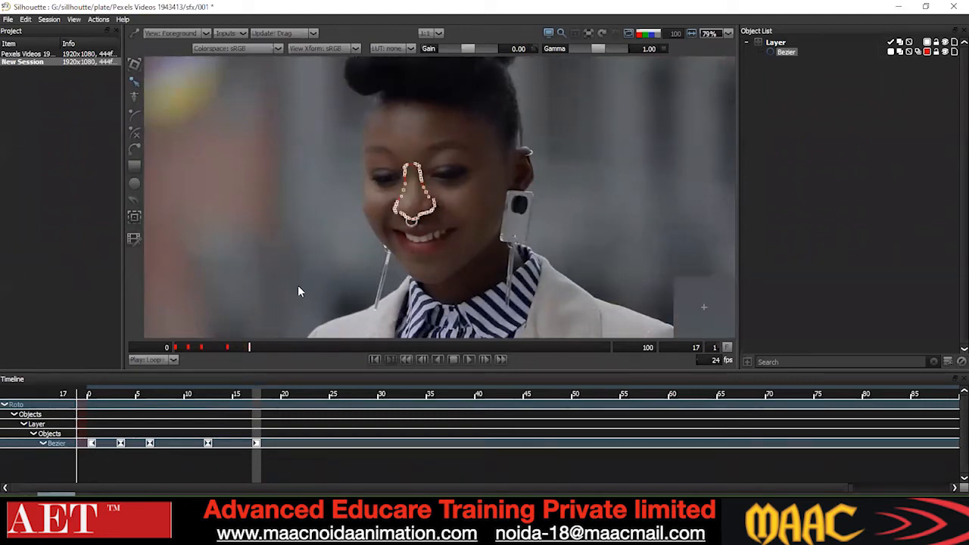
- Use the Transform tool on frame 17 and nudge the whole nose shape to fit the nose
{"action": "key", "text": "t"}
{"action": "key", "text": "o"}
{"action": "key", "text": "o"}
{"action": "key", "text": "Up"}
{"action": "key", "text": "Up"}
{"action": "key", "text": "Left"}
{"action": "key", "text": "Left"}
{"action": "key", "text": "Down"}
{"action": "key", "text": "Down"}
{"action": "key", "text": "Left"}
{"action": "key", "text": "Right"}
{"action": "key", "text": "Right"}
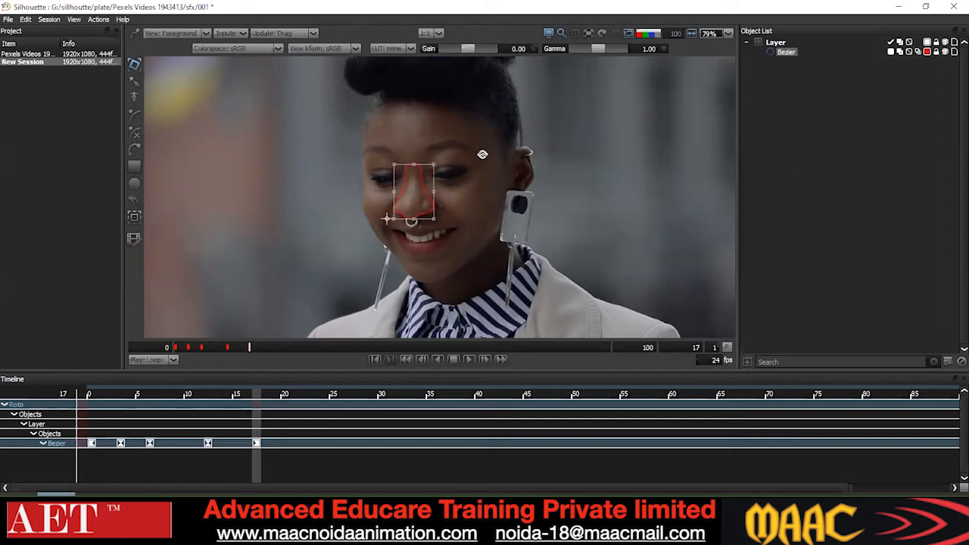
- Refine the nose outline on frame 17 by adjusting the nostril points and the points along the bridge
{"action": "key", "text": "t"}
{"action": "left_click_drag", "start_coordinate": [459, 198], "coordinate": [427, 223]}
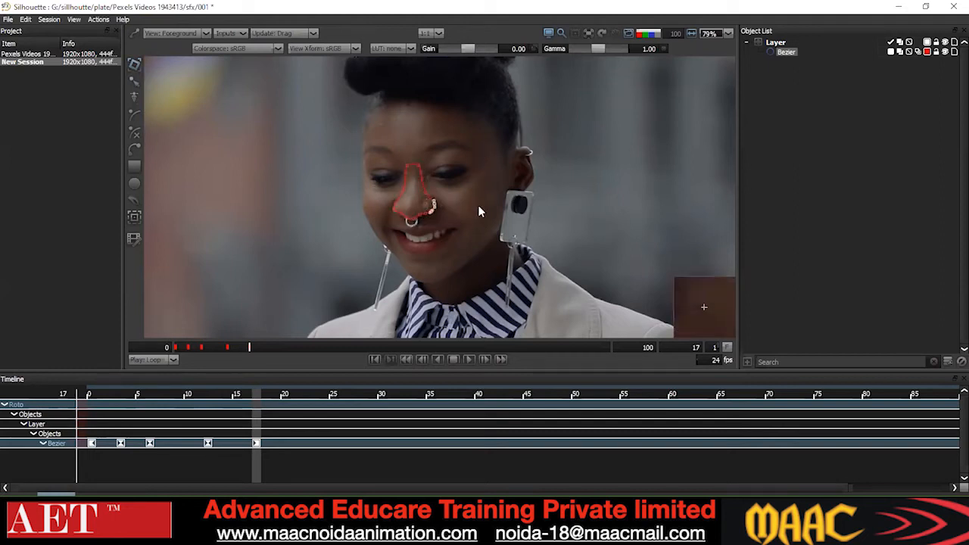
{"action": "left_click_drag", "start_coordinate": [430, 157], "coordinate": [415, 185]}
{"action": "left_click", "coordinate": [411, 204]}
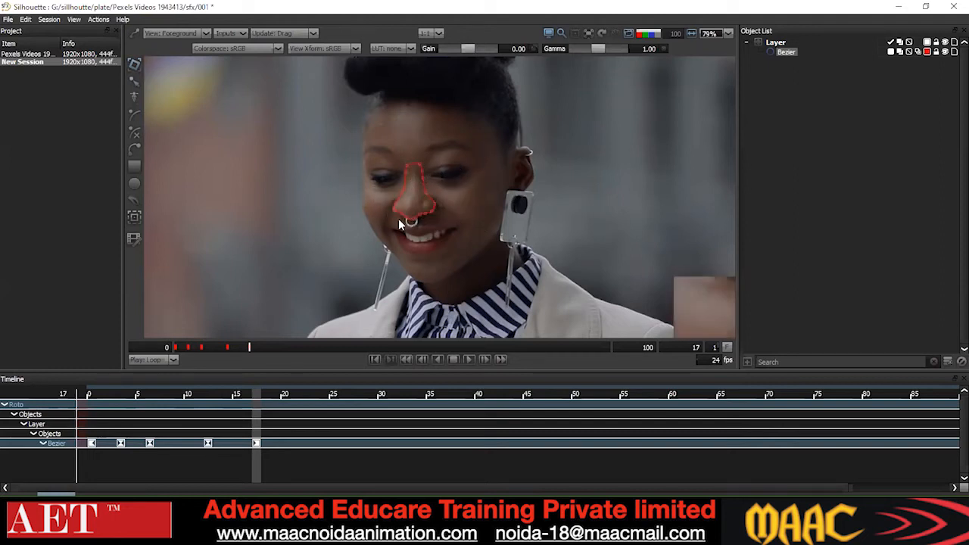
{"action": "left_click_drag", "start_coordinate": [401, 143], "coordinate": [411, 191]}
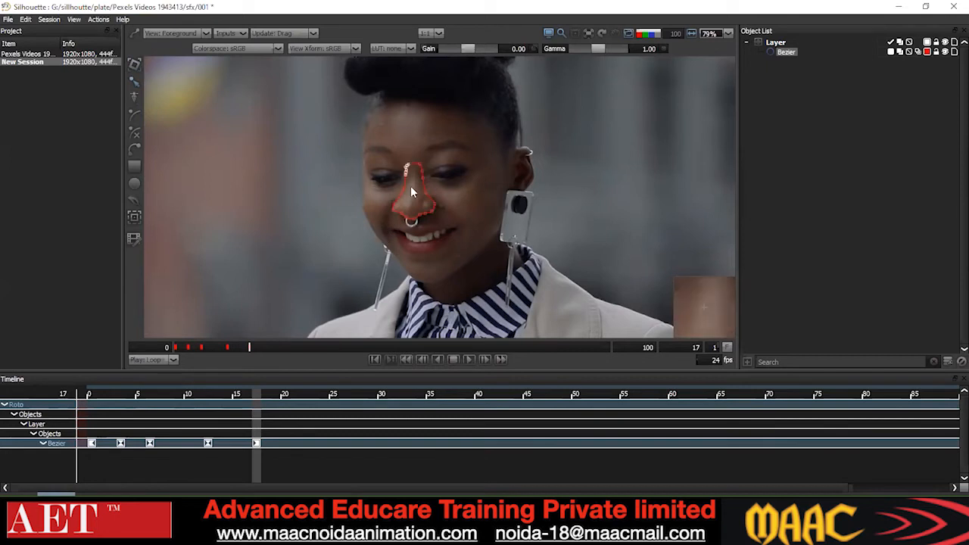
{"action": "scroll", "coordinate": [475, 149], "scroll_direction": "down", "scroll_amount": 1}
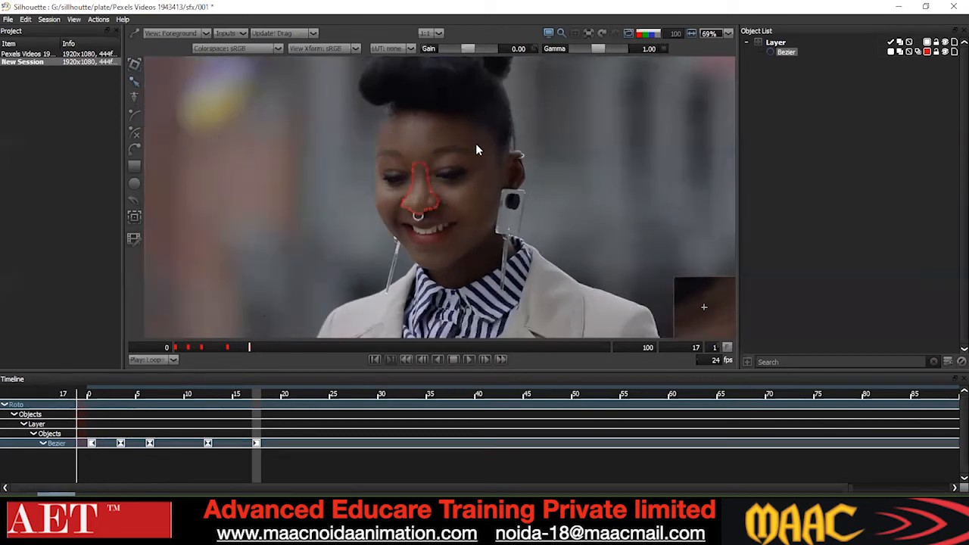
{"action": "right_click", "coordinate": [445, 156]}
{"action": "left_click", "coordinate": [479, 228]}
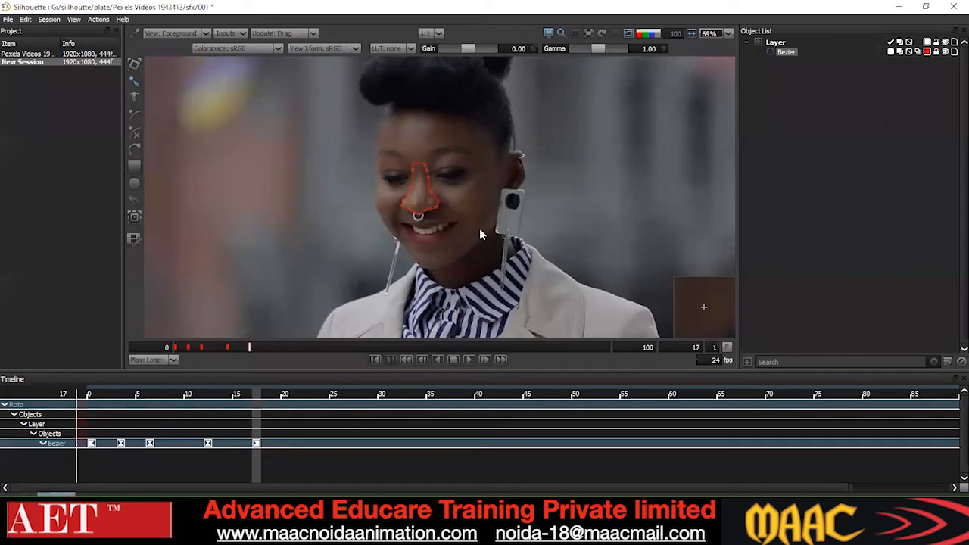
- Go back to frame 14 and keyframe the nose shape by adjusting all its points to match the nose
{"action": "key", "text": "Left"}
{"action": "key", "text": "Left"}
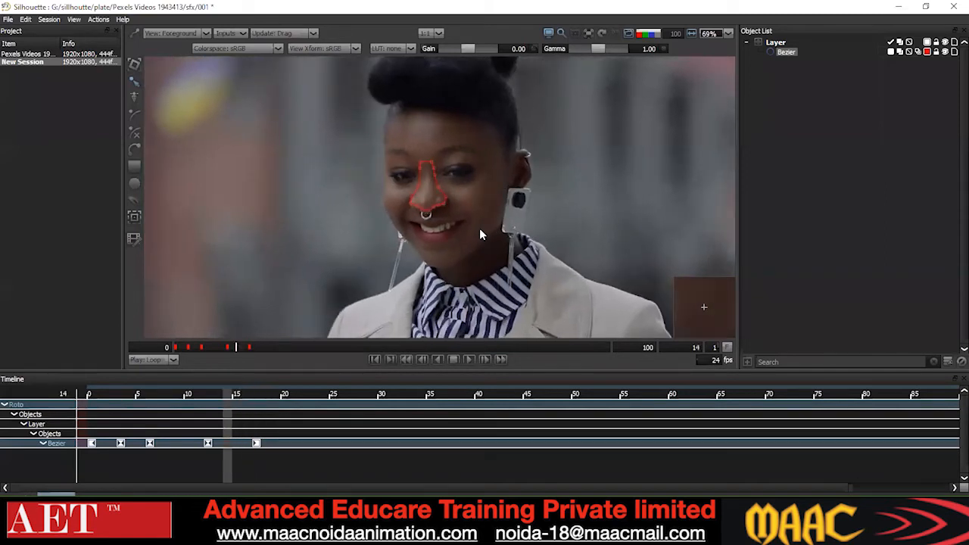
{"action": "key", "text": "Left"}
{"action": "left_click", "coordinate": [420, 208]}
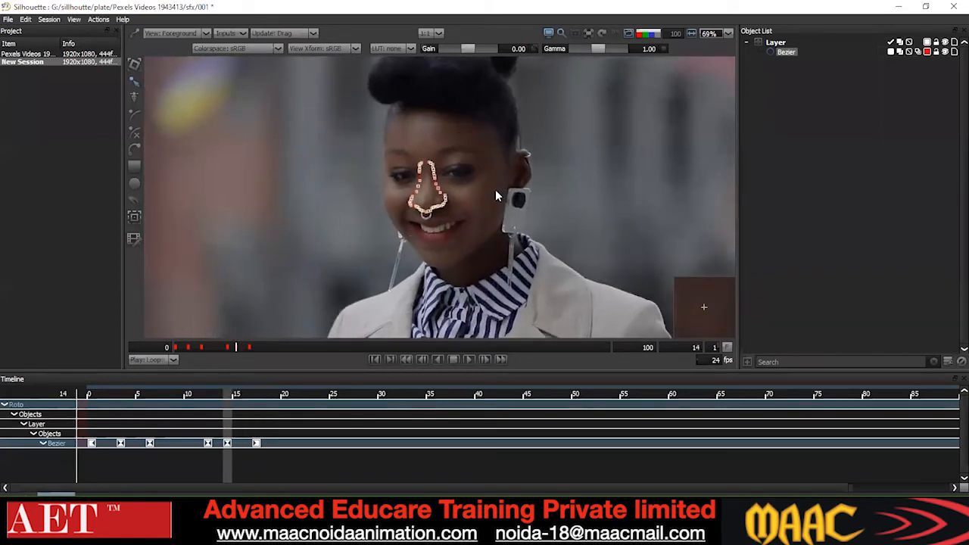
{"action": "left_click", "coordinate": [478, 183]}
{"action": "scroll", "coordinate": [477, 183], "scroll_direction": "down", "scroll_amount": 1}
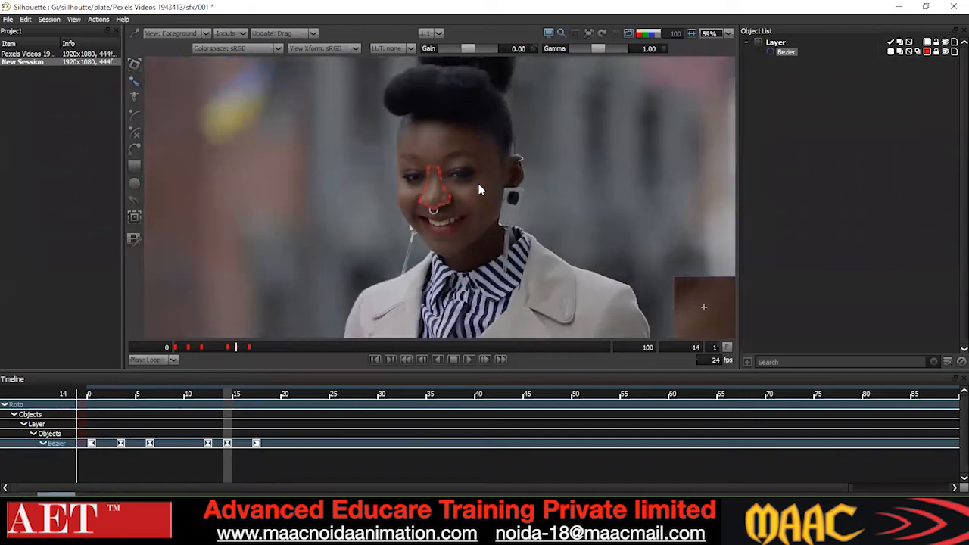
- Go to frame 22 and keyframe the nose shape by shifting all its points left in large steps
{"action": "key", "text": "Right"}
{"action": "key", "text": "Right"}
{"action": "key", "text": "Right"}
{"action": "key", "text": "Right"}
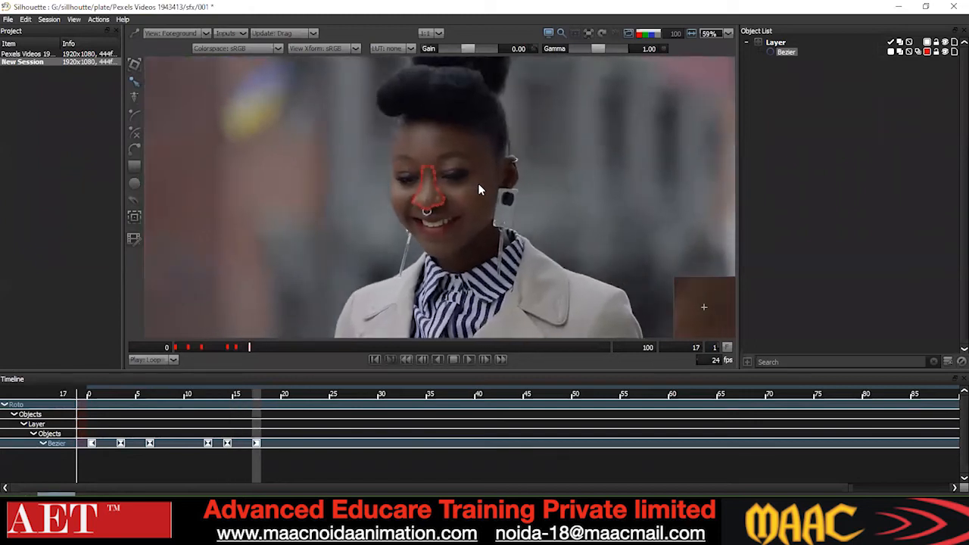
{"action": "key", "text": "Right"}
{"action": "key", "text": "Right"}
{"action": "key", "text": "Right"}
{"action": "key", "text": "Right"}
{"action": "left_click_drag", "start_coordinate": [499, 141], "coordinate": [394, 227]}
{"action": "key", "text": "shift+Left"}
{"action": "key", "text": "shift+Left"}
{"action": "key", "text": "shift+Left"}
{"action": "key", "text": "shift+Left"}
{"action": "key", "text": "shift+Left"}
{"action": "key", "text": "shift+Left"}
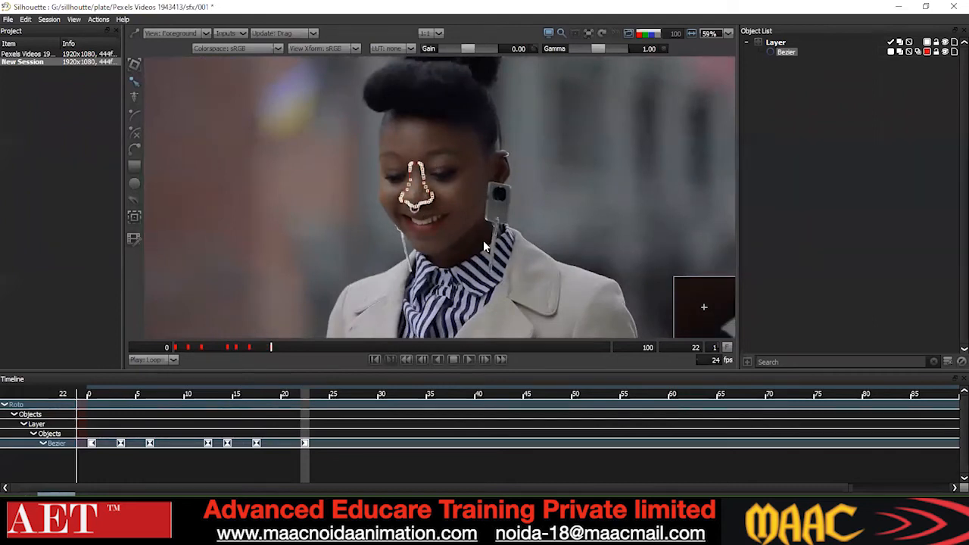
- Reselect all the nose points on frame 22 and nudge them slightly further left
{"action": "left_click", "coordinate": [455, 228]}
{"action": "left_click_drag", "start_coordinate": [491, 133], "coordinate": [389, 221]}
{"action": "key", "text": "Left"}
{"action": "key", "text": "Left"}
{"action": "left_click", "coordinate": [503, 210]}
{"action": "left_click_drag", "start_coordinate": [481, 135], "coordinate": [294, 254]}
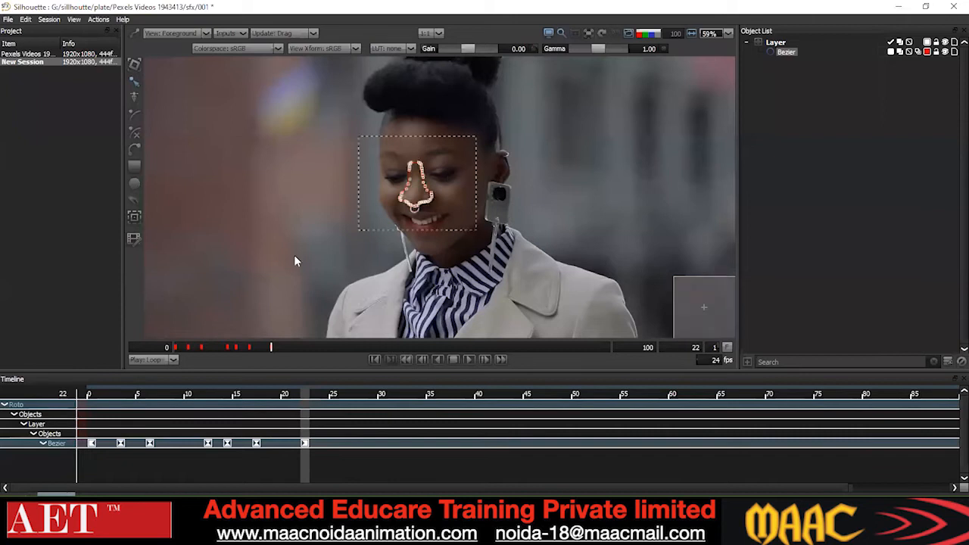
{"action": "left_click", "coordinate": [463, 238]}
- Go to frame 29 and keyframe the nose shape by nudging all its points up to match the nose
{"action": "key", "text": "Right"}
{"action": "key", "text": "Right"}
{"action": "key", "text": "Right"}
{"action": "key", "text": "Right"}
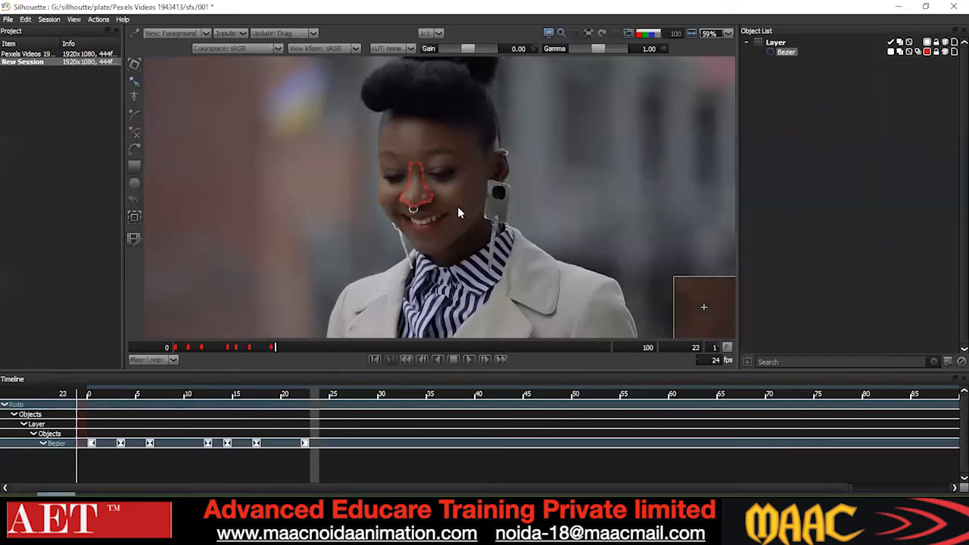
{"action": "key", "text": "Right"}
{"action": "key", "text": "Right"}
{"action": "key", "text": "Right"}
{"action": "left_click_drag", "start_coordinate": [484, 149], "coordinate": [378, 223]}
{"action": "key", "text": "Up"}
{"action": "key", "text": "Left"}
{"action": "key", "text": "Up"}
{"action": "key", "text": "Up"}
{"action": "key", "text": "Right"}
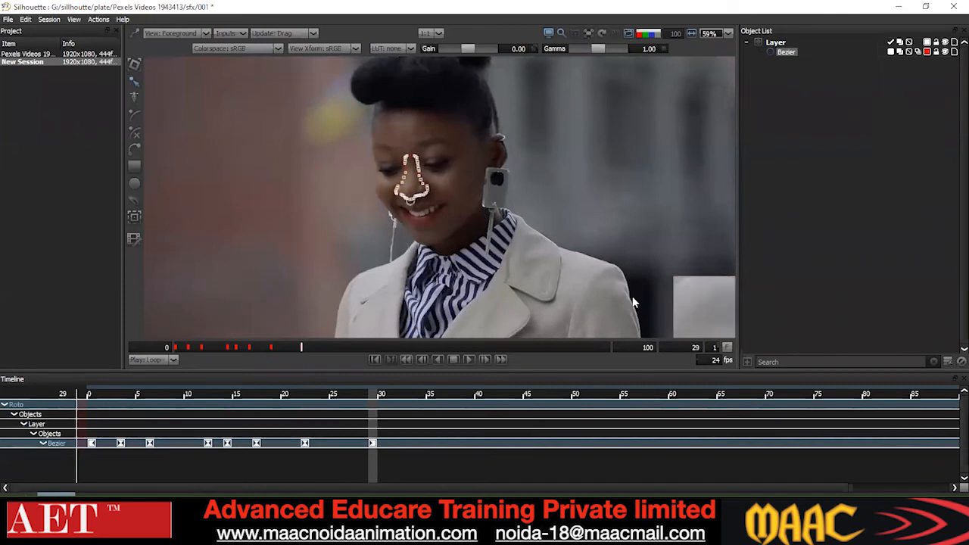
- Set the end frame of the playback range to 50 and deselect the nose points
{"action": "double_click", "coordinate": [648, 346]}
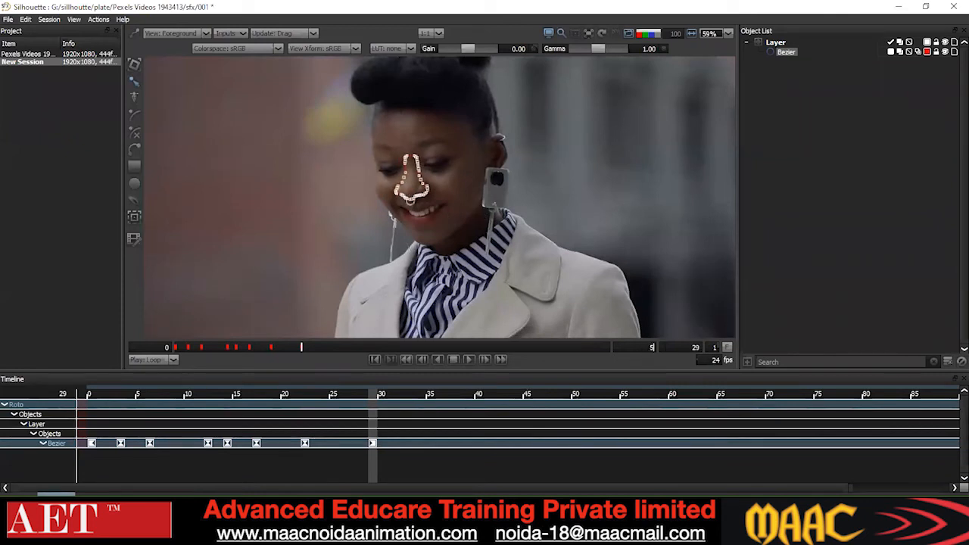
{"action": "type", "text": "50"}
{"action": "key", "text": "Return"}
{"action": "left_click", "coordinate": [354, 217]}
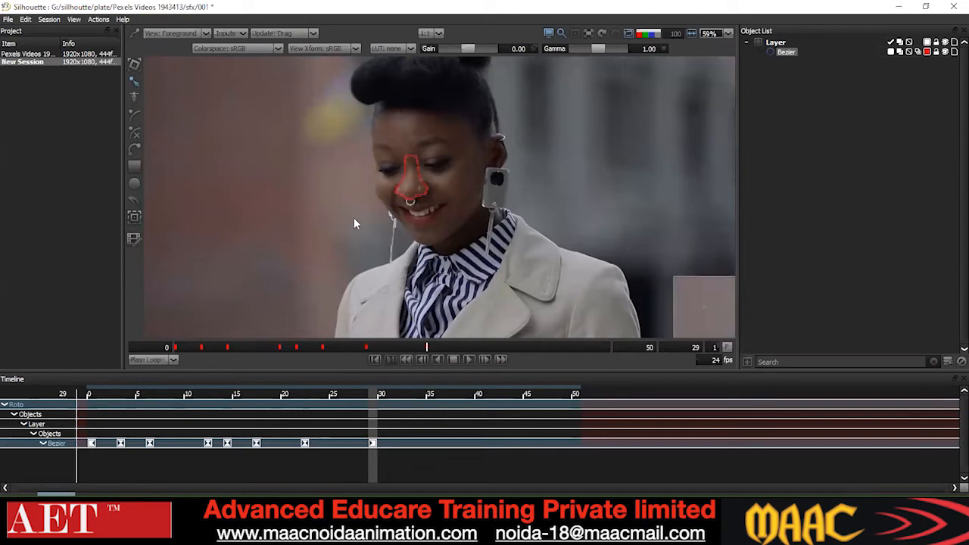
- Maximize the viewer and frame the woman's face with the nose shape on frame 29
{"action": "scroll", "coordinate": [454, 174], "scroll_direction": "down", "scroll_amount": 2}
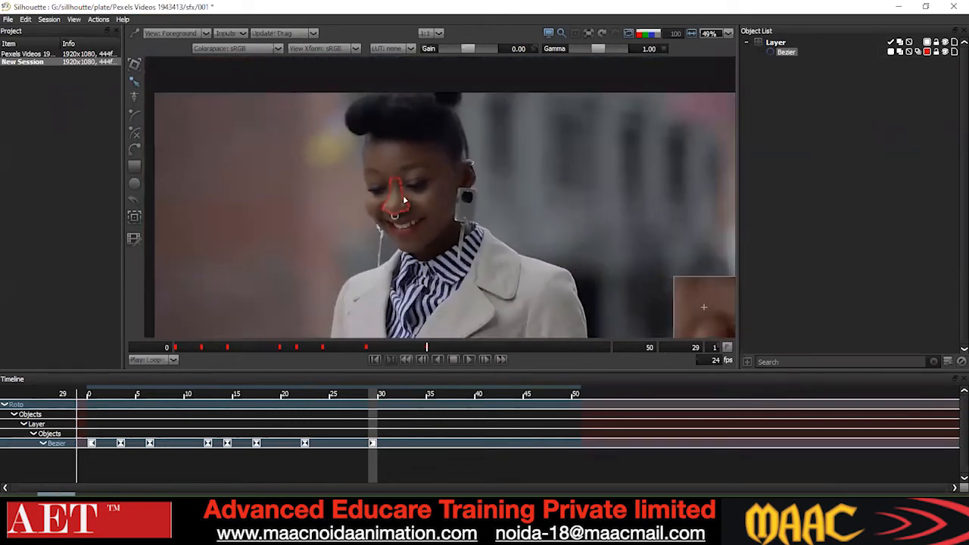
{"action": "key", "text": "F2"}
{"action": "scroll", "coordinate": [454, 296], "scroll_direction": "up", "scroll_amount": 1}
{"action": "left_click_drag", "start_coordinate": [454, 296], "coordinate": [443, 253]}
{"action": "scroll", "coordinate": [443, 253], "scroll_direction": "up", "scroll_amount": 2}
{"action": "left_click_drag", "start_coordinate": [340, 197], "coordinate": [493, 333]}
{"action": "left_click", "coordinate": [525, 274]}
{"action": "scroll", "coordinate": [521, 269], "scroll_direction": "down", "scroll_amount": 2}
{"action": "scroll", "coordinate": [490, 238], "scroll_direction": "up", "scroll_amount": 2}
{"action": "scroll", "coordinate": [491, 236], "scroll_direction": "down", "scroll_amount": 2}
{"action": "left_click_drag", "start_coordinate": [521, 206], "coordinate": [371, 311]}
{"action": "left_click", "coordinate": [540, 238]}
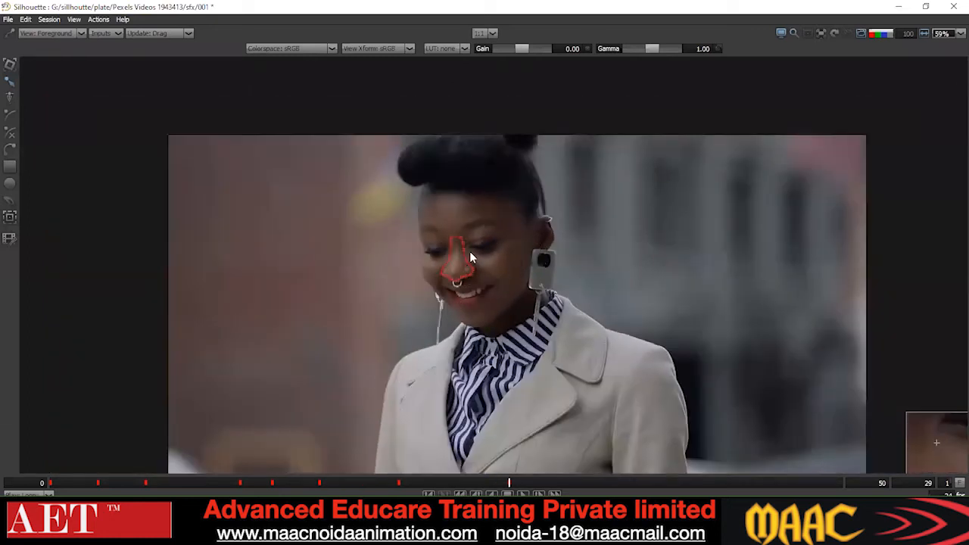
{"action": "scroll", "coordinate": [454, 246], "scroll_direction": "up", "scroll_amount": 2}
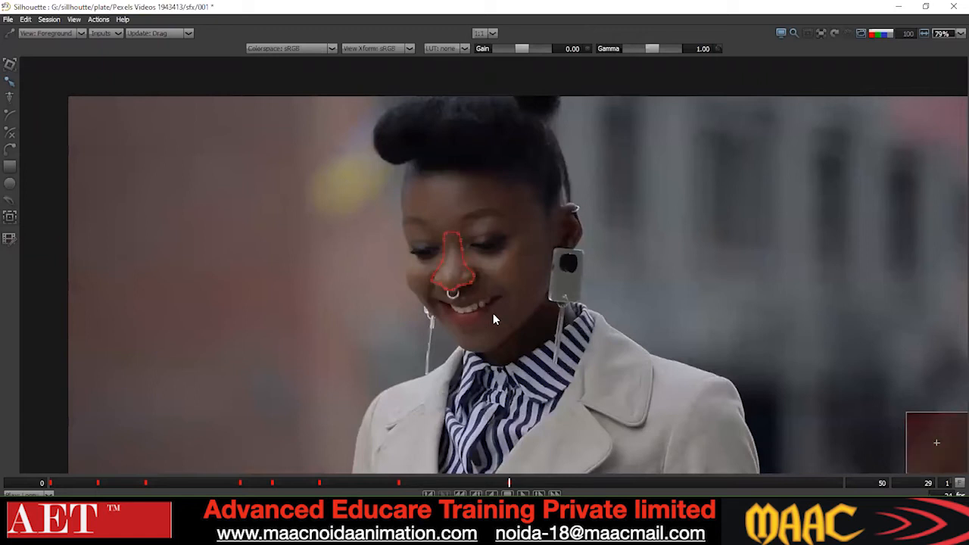
- Select all the nose points on frame 29 and refine the shape's position and its lower edge near the nose ring
{"action": "key", "text": "ctrl+a"}
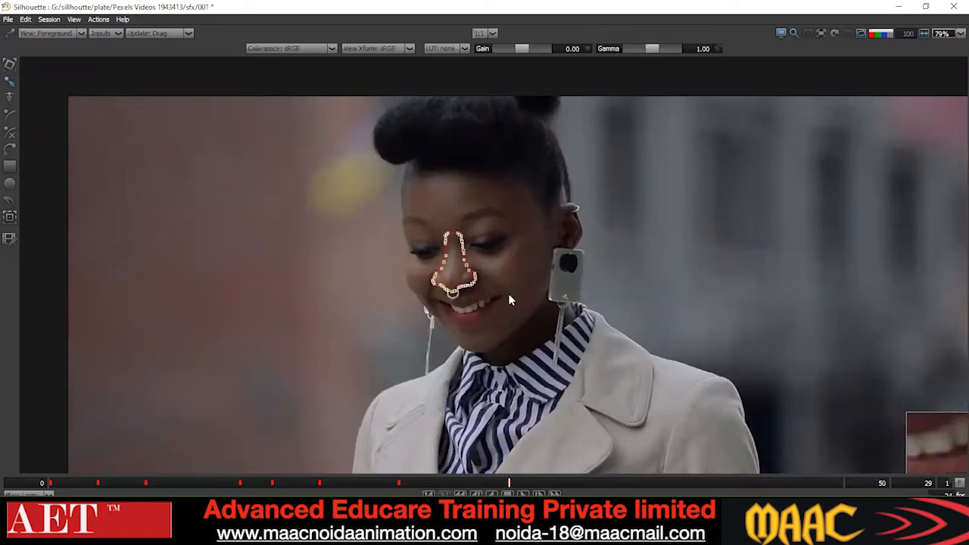
{"action": "left_click_drag", "start_coordinate": [513, 199], "coordinate": [335, 359]}
{"action": "left_click", "coordinate": [496, 310]}
{"action": "scroll", "coordinate": [494, 309], "scroll_direction": "down", "scroll_amount": 2}
{"action": "scroll", "coordinate": [497, 263], "scroll_direction": "up", "scroll_amount": 3}
{"action": "left_click_drag", "start_coordinate": [541, 186], "coordinate": [277, 393]}
{"action": "left_click_drag", "start_coordinate": [535, 304], "coordinate": [535, 318]}
{"action": "left_click_drag", "start_coordinate": [456, 316], "coordinate": [454, 324]}
{"action": "left_click", "coordinate": [498, 293]}
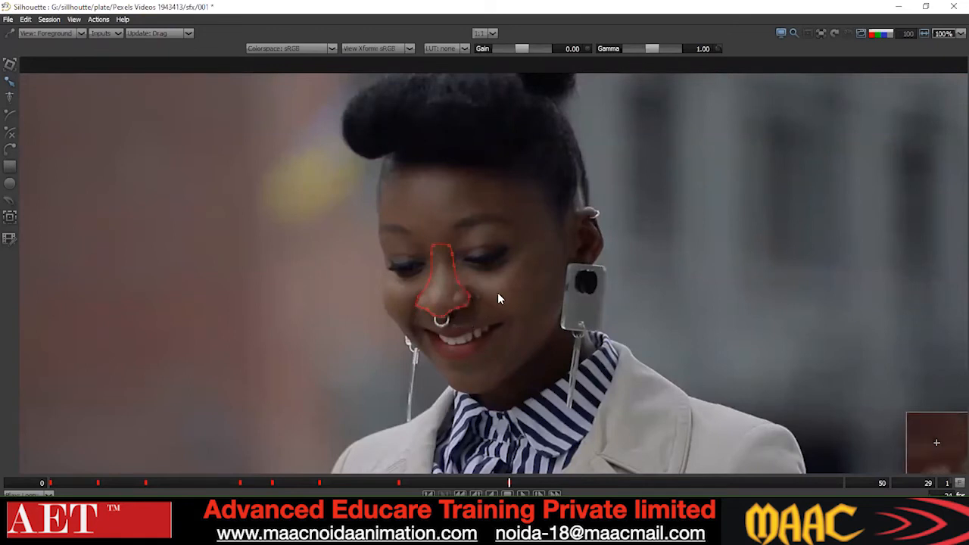
- Adjust the nostril points on the image's left side of the nose on frame 29, then select every point and reapply the point type
{"action": "scroll", "coordinate": [497, 292], "scroll_direction": "down", "scroll_amount": 1}
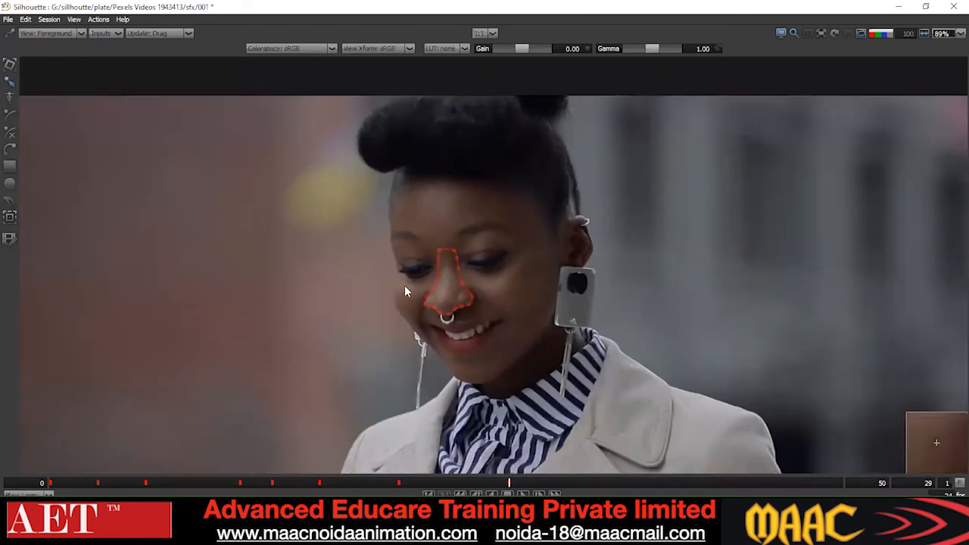
{"action": "left_click_drag", "start_coordinate": [433, 315], "coordinate": [435, 315]}
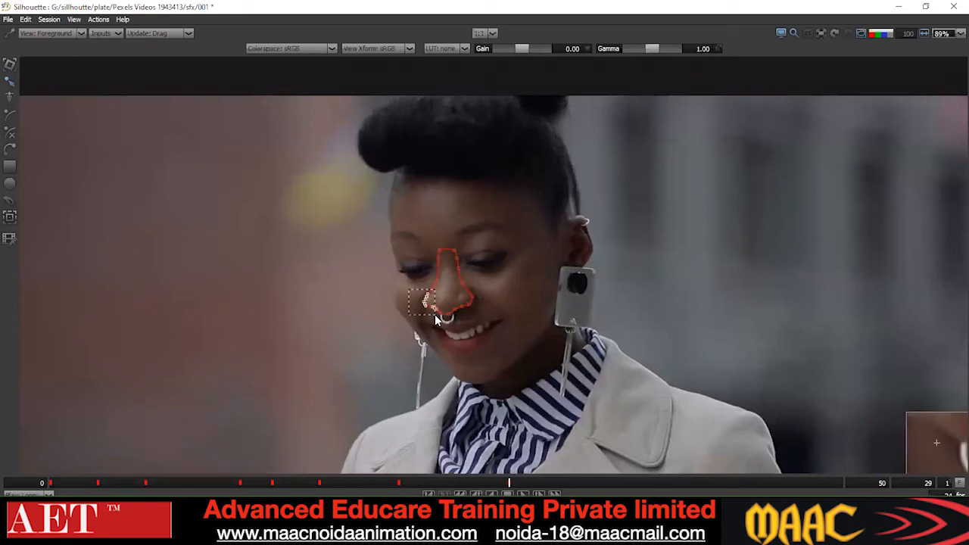
{"action": "left_click", "coordinate": [423, 321]}
{"action": "scroll", "coordinate": [429, 315], "scroll_direction": "down", "scroll_amount": 2}
{"action": "left_click_drag", "start_coordinate": [384, 334], "coordinate": [526, 211]}
{"action": "right_click", "coordinate": [528, 211]}
{"action": "left_click", "coordinate": [545, 317]}
{"action": "left_click", "coordinate": [570, 286]}
- Go back to frame 26 and keyframe the nose shape by nudging all its points down and left
{"action": "key", "text": "z"}
{"action": "key", "text": "z"}
{"action": "key", "text": "z"}
{"action": "key", "text": "z"}
{"action": "key", "text": "x"}
{"action": "key", "text": "z"}
{"action": "left_click_drag", "start_coordinate": [510, 246], "coordinate": [409, 363]}
{"action": "key", "text": "x"}
{"action": "key", "text": "o"}
{"action": "key", "text": "o"}
{"action": "key", "text": "Down"}
{"action": "key", "text": "Down"}
{"action": "key", "text": "Down"}
{"action": "key", "text": "Down"}
{"action": "key", "text": "Left"}
{"action": "key", "text": "Left"}
{"action": "key", "text": "Left"}
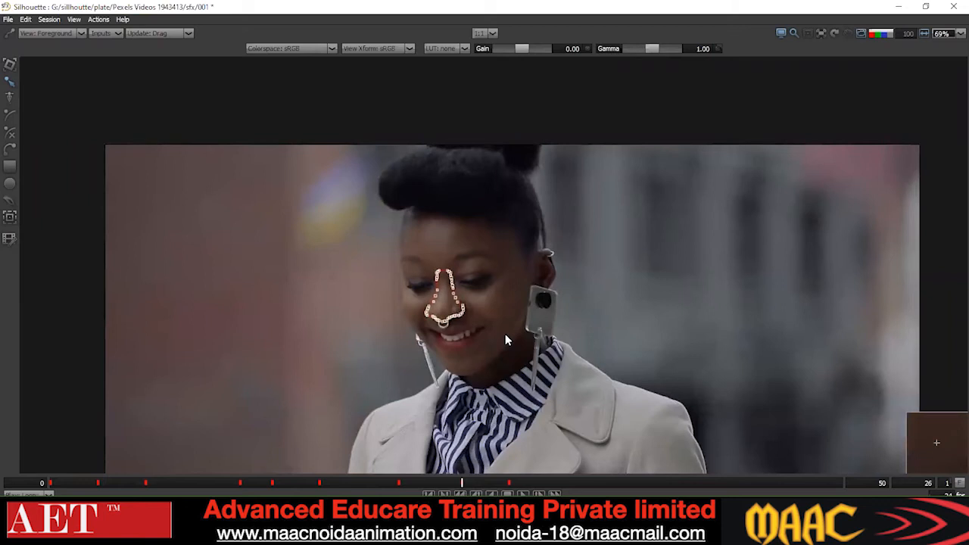
- Reselect all the nose points on frame 26 and nudge them up slightly
{"action": "left_click", "coordinate": [503, 359]}
{"action": "left_click_drag", "start_coordinate": [540, 210], "coordinate": [299, 383]}
{"action": "key", "text": "Up"}
{"action": "left_click", "coordinate": [508, 338]}
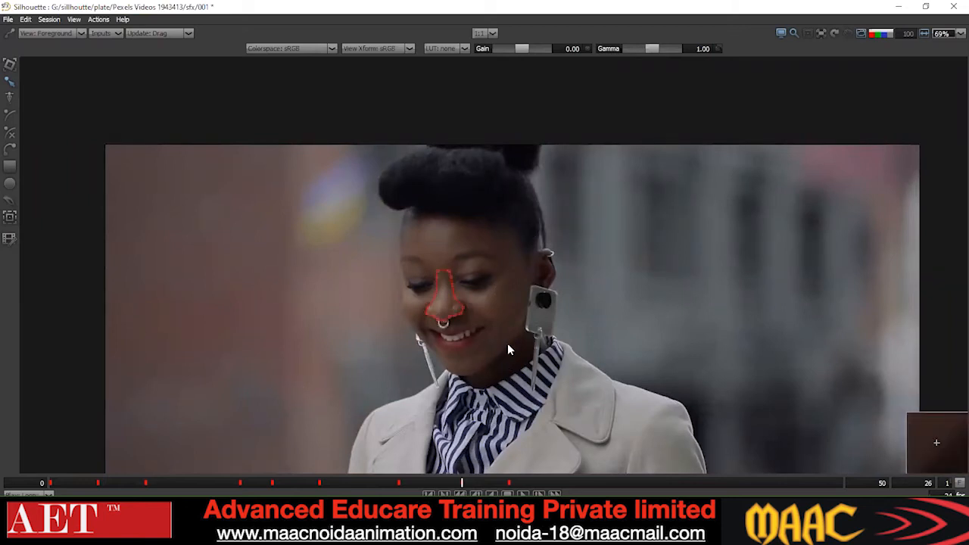
- Go to frame 34 and keyframe the nose shape by nudging all its points right and up
{"action": "key", "text": "x"}
{"action": "key", "text": "x"}
{"action": "key", "text": "x"}
{"action": "key", "text": "x"}
{"action": "key", "text": "x"}
{"action": "key", "text": "x"}
{"action": "key", "text": "x"}
{"action": "key", "text": "x"}
{"action": "left_click_drag", "start_coordinate": [503, 229], "coordinate": [401, 344]}
{"action": "key", "text": "shift+Right"}
{"action": "key", "text": "shift+Up"}
{"action": "key", "text": "shift+Up"}
{"action": "key", "text": "Right"}
{"action": "key", "text": "Up"}
{"action": "key", "text": "Right"}
{"action": "key", "text": "Up"}
- Select all the nose points on frame 34 and keyframe the shape by moving its transform box slightly down
{"action": "left_click", "coordinate": [508, 344]}
{"action": "left_click_drag", "start_coordinate": [499, 227], "coordinate": [386, 363]}
{"action": "left_click", "coordinate": [474, 309]}
{"action": "left_click_drag", "start_coordinate": [494, 217], "coordinate": [359, 340]}
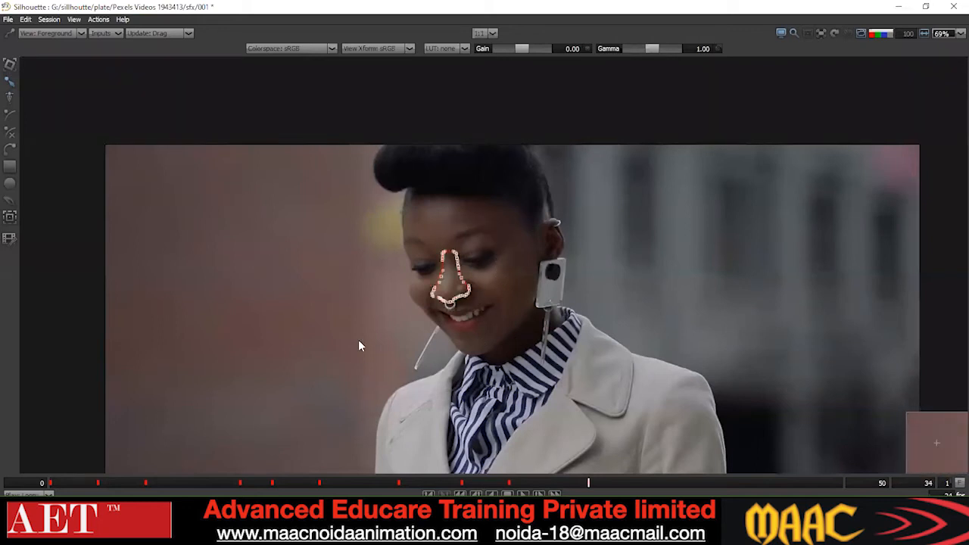
{"action": "key", "text": "t"}
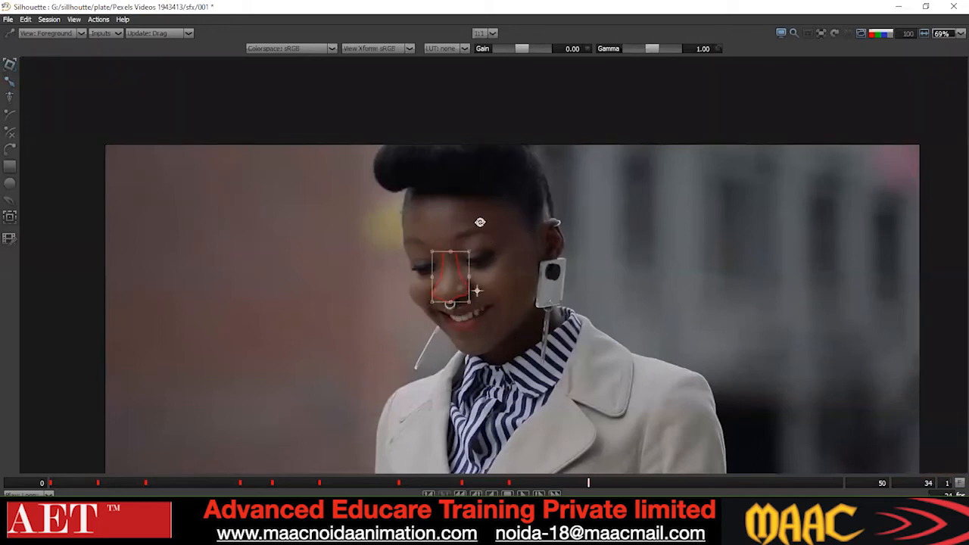
{"action": "left_click", "coordinate": [473, 217]}
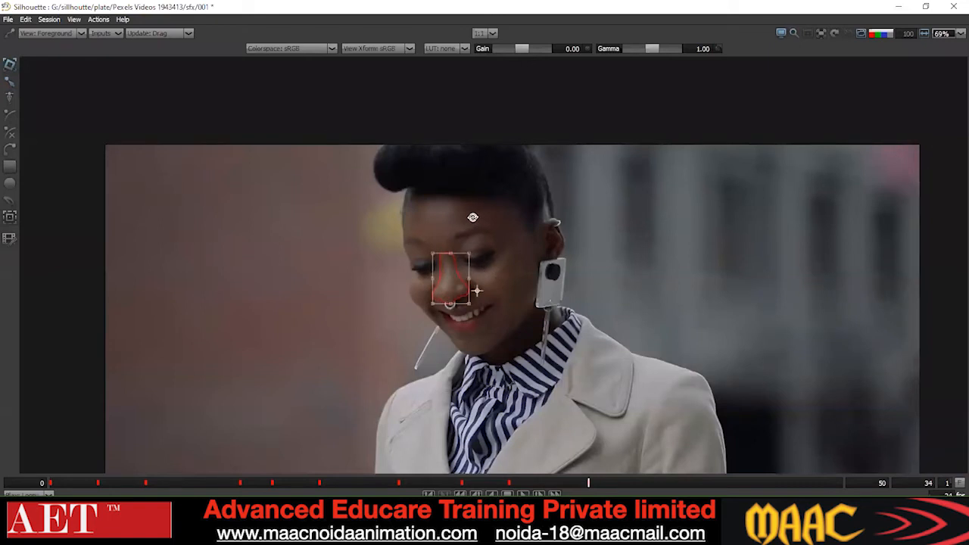
{"action": "key", "text": "t"}
{"action": "left_click", "coordinate": [354, 280]}
{"action": "left_click_drag", "start_coordinate": [486, 243], "coordinate": [334, 349]}
{"action": "left_click", "coordinate": [335, 350]}
- Go back to frame 31, select all the nose points and keyframe the shape to fit the nose
{"action": "key", "text": "z"}
{"action": "key", "text": "z"}
{"action": "key", "text": "z"}
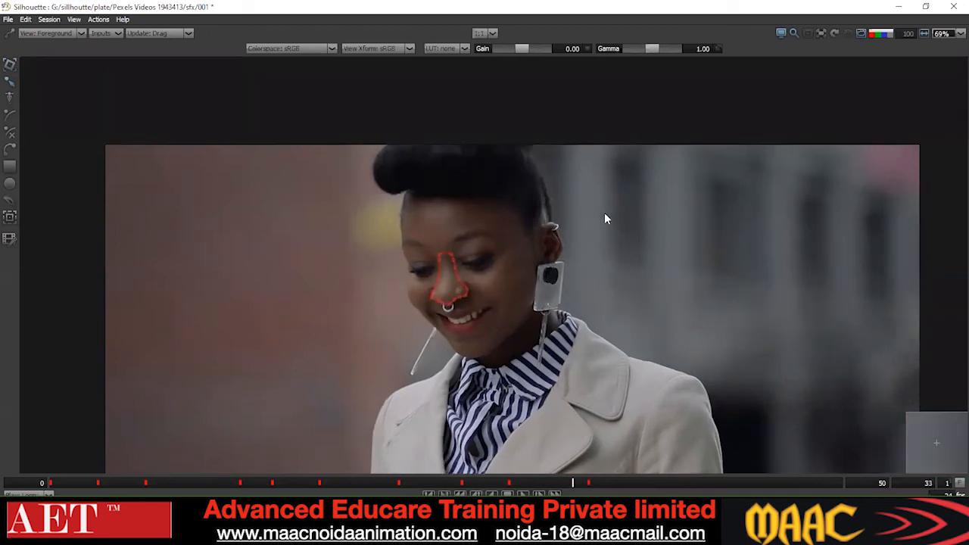
{"action": "key", "text": "x"}
{"action": "key", "text": "z"}
{"action": "left_click_drag", "start_coordinate": [604, 214], "coordinate": [326, 380]}
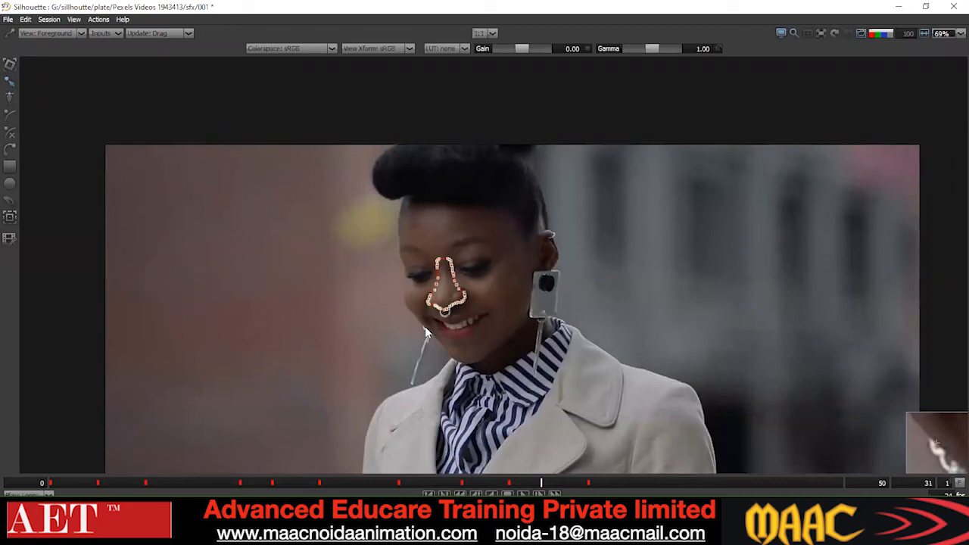
{"action": "left_click", "coordinate": [413, 358]}
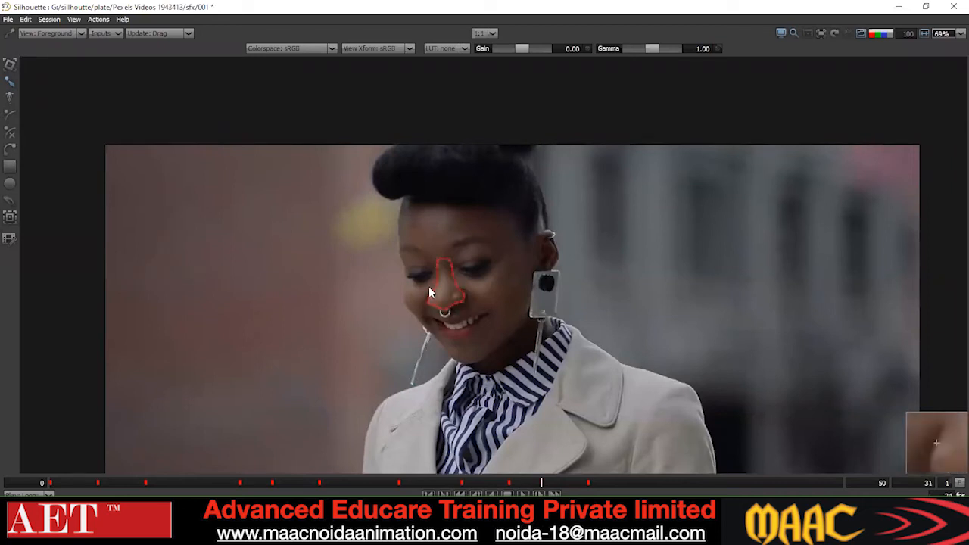
- Go to frame 39 and keyframe the nose shape by nudging all its points right and up
{"action": "key", "text": "x"}
{"action": "key", "text": "x"}
{"action": "key", "text": "x"}
{"action": "key", "text": "x"}
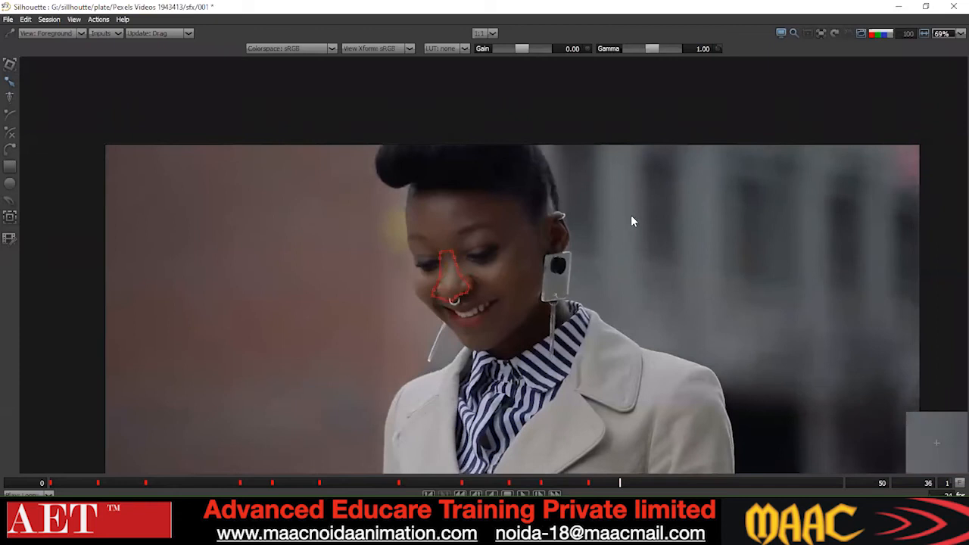
{"action": "key", "text": "x"}
{"action": "key", "text": "x"}
{"action": "key", "text": "x"}
{"action": "key", "text": "x"}
{"action": "left_click_drag", "start_coordinate": [544, 211], "coordinate": [413, 322]}
{"action": "key", "text": "Right"}
{"action": "key", "text": "Right"}
{"action": "key", "text": "Up"}
{"action": "key", "text": "Up"}
{"action": "key", "text": "Up"}
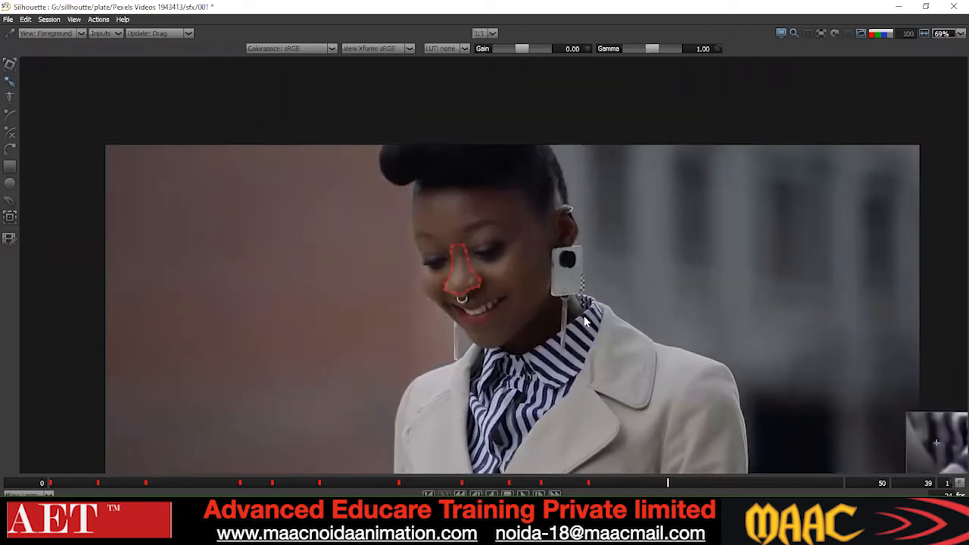
- Go back to frame 37 and select all the nose points to keyframe the shape over the nose
{"action": "scroll", "coordinate": [587, 321], "scroll_direction": "down", "scroll_amount": 1}
{"action": "key", "text": "z"}
{"action": "key", "text": "z"}
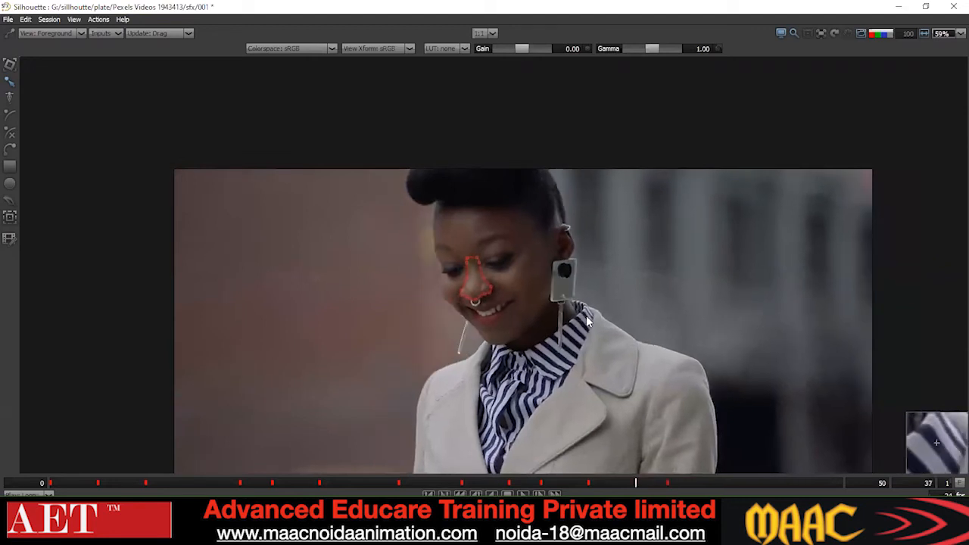
{"action": "scroll", "coordinate": [546, 297], "scroll_direction": "up", "scroll_amount": 2}
{"action": "left_click_drag", "start_coordinate": [566, 199], "coordinate": [293, 372]}
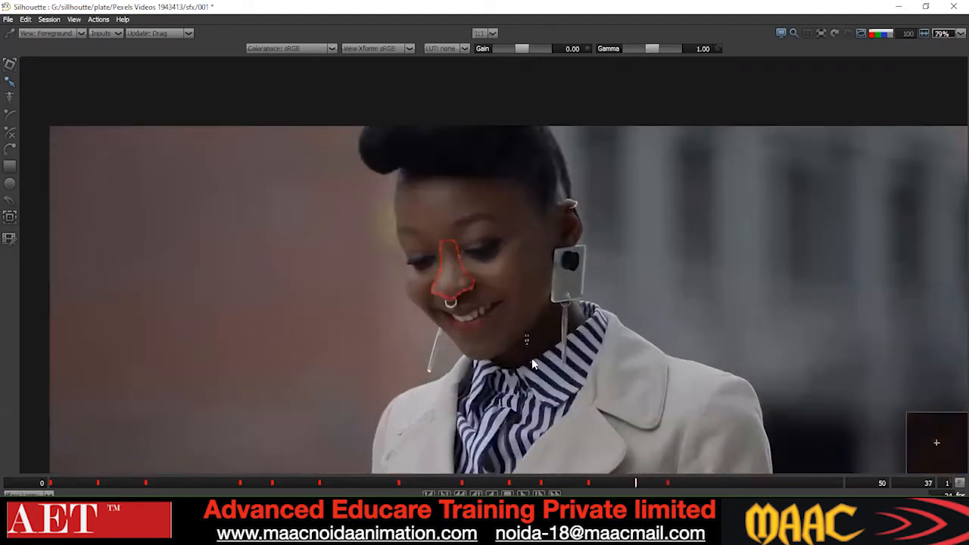
{"action": "scroll", "coordinate": [532, 357], "scroll_direction": "down", "scroll_amount": 2}
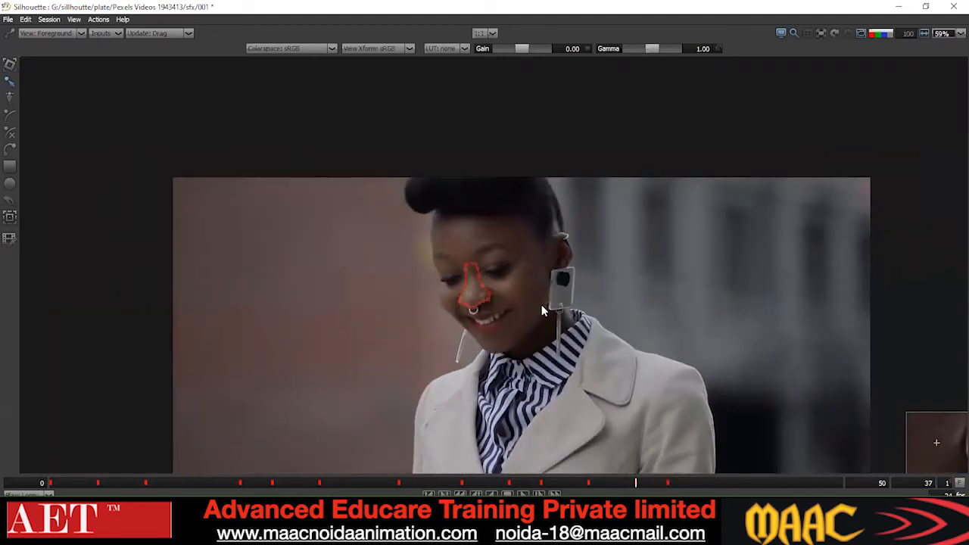
- Go to frame 43 and nudge all the nose points right and down to fit the nose
{"action": "key", "text": "x"}
{"action": "key", "text": "x"}
{"action": "key", "text": "x"}
{"action": "key", "text": "x"}
{"action": "key", "text": "x"}
{"action": "key", "text": "x"}
{"action": "key", "text": "Right"}
{"action": "key", "text": "Right"}
{"action": "key", "text": "Right"}
{"action": "key", "text": "Down"}
{"action": "key", "text": "Down"}
{"action": "key", "text": "Down"}
{"action": "key", "text": "Down"}
{"action": "key", "text": "Right"}
{"action": "key", "text": "Right"}
{"action": "key", "text": "Right"}
{"action": "key", "text": "Right"}
{"action": "key", "text": "Up"}
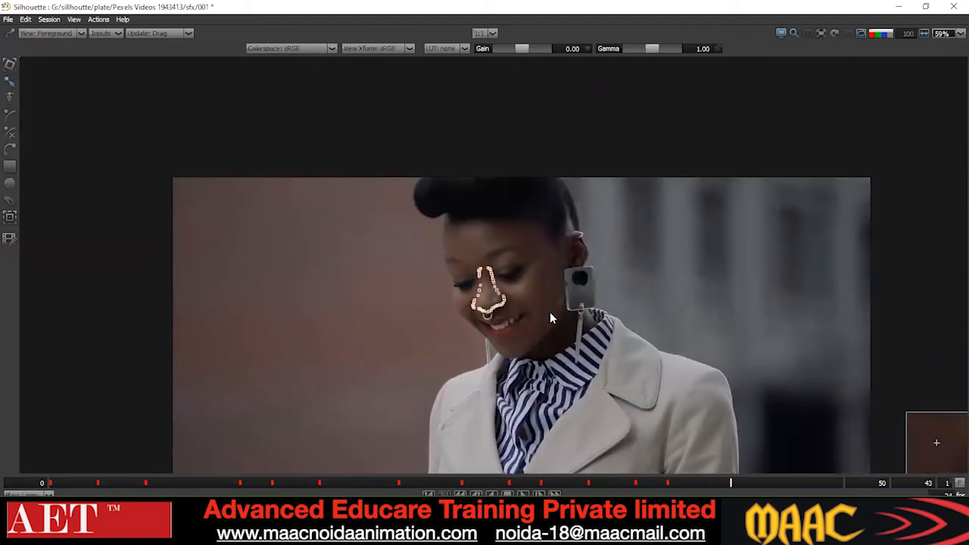
- Set the end frame of the timeline range to 40
{"action": "left_click", "coordinate": [918, 466]}
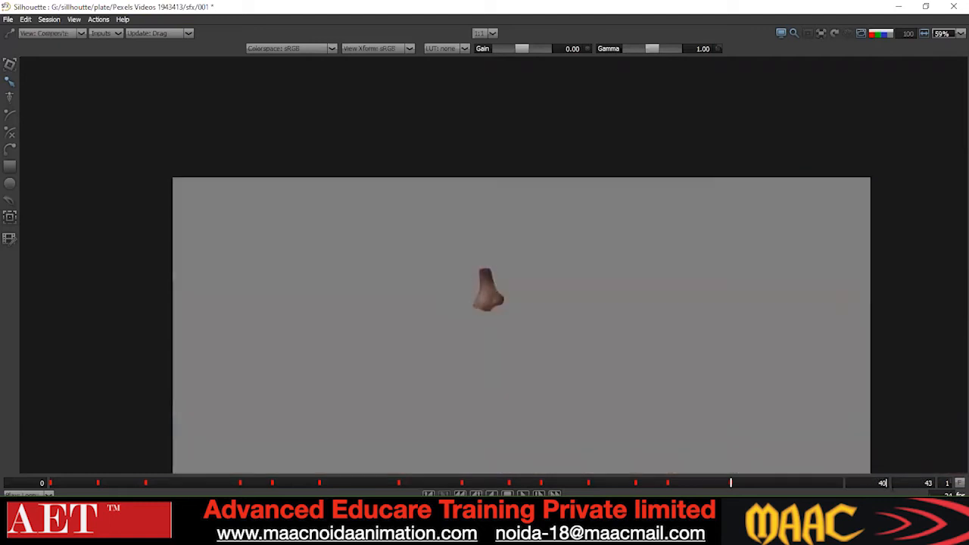
{"action": "key", "text": "Return"}
{"action": "type", "text": "40"}
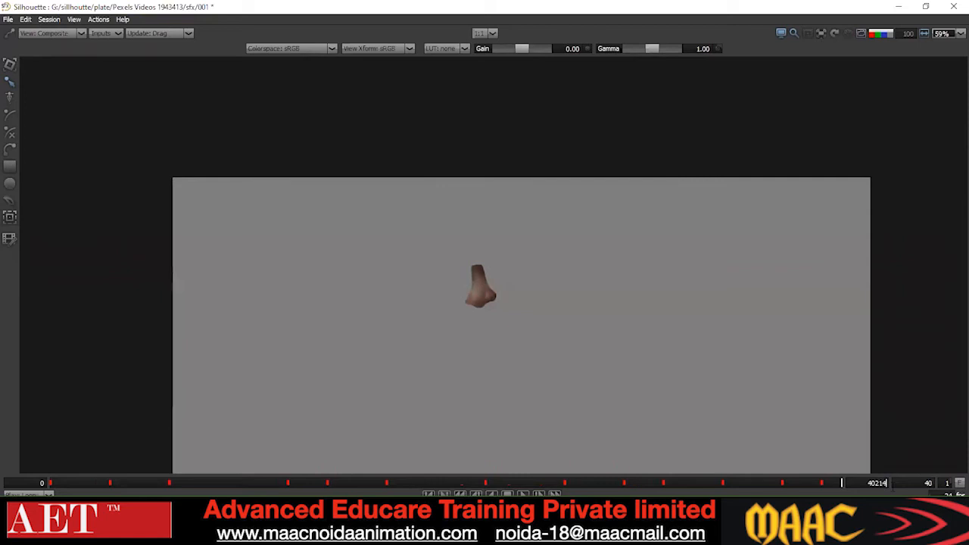
{"action": "type", "text": "2"}
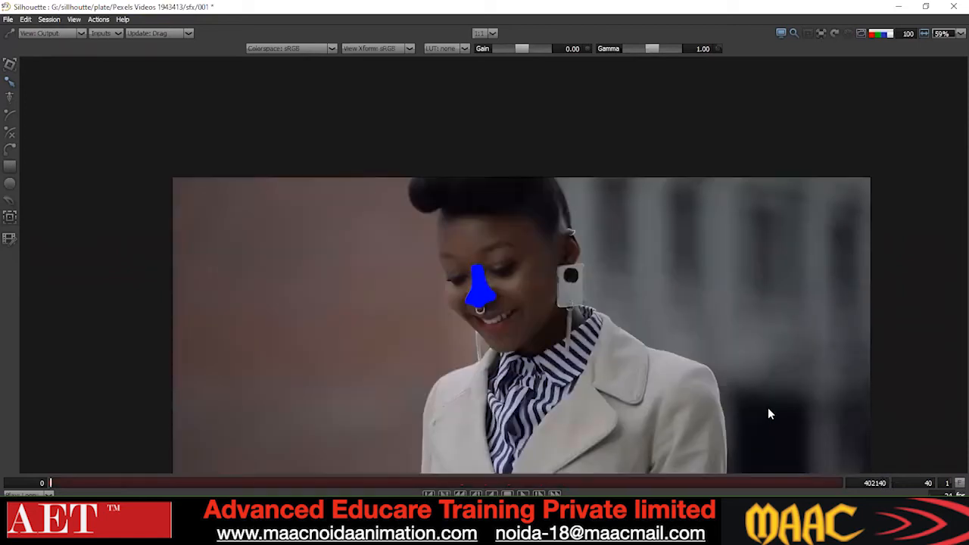
{"action": "double_click", "coordinate": [875, 482]}
{"action": "type", "text": "40"}
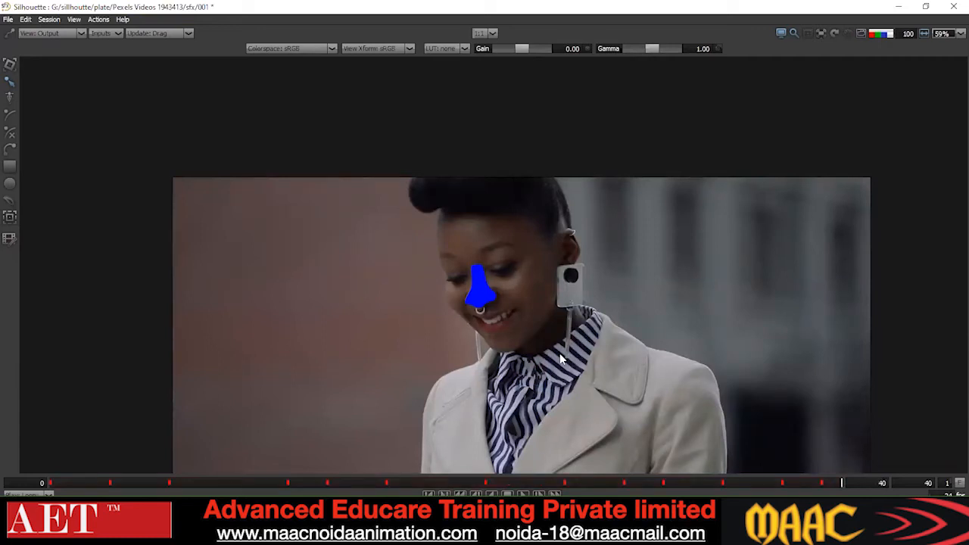
- Switch the viewer from the blue matte overlay back to the plate with the nose outline and go to frame 39
{"action": "type", "text": "31o"}
{"action": "left_click", "coordinate": [538, 319]}
{"action": "scroll", "coordinate": [538, 319], "scroll_direction": "down", "scroll_amount": 1}
{"action": "key", "text": "z"}
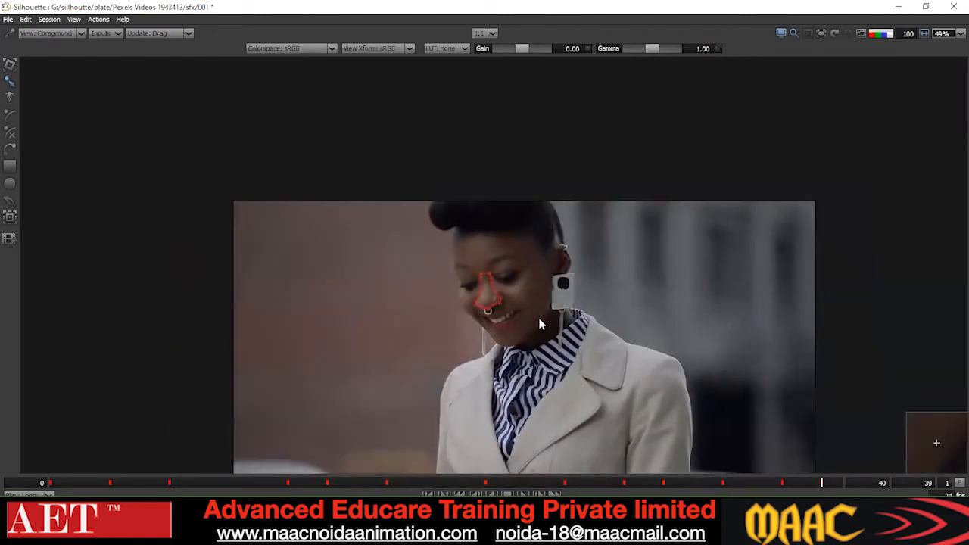
- Step backward frame by frame from frame 39 to frame 3 to check how the nose outline follows the face
{"action": "key", "text": "z"}
{"action": "key", "text": "z"}
{"action": "key", "text": "z"}
{"action": "key", "text": "z"}
{"action": "key", "text": "z"}
{"action": "key", "text": "z"}
{"action": "key", "text": "z"}
{"action": "key", "text": "z"}
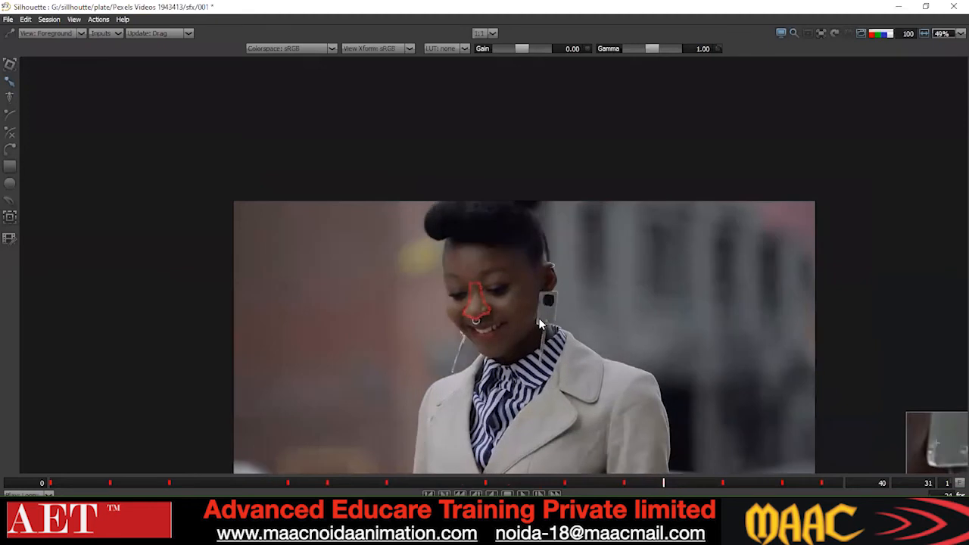
{"action": "key", "text": "z"}
{"action": "key", "text": "z"}
{"action": "key", "text": "z"}
{"action": "key", "text": "z"}
{"action": "key", "text": "z"}
{"action": "key", "text": "z"}
{"action": "key", "text": "z"}
{"action": "key", "text": "z"}
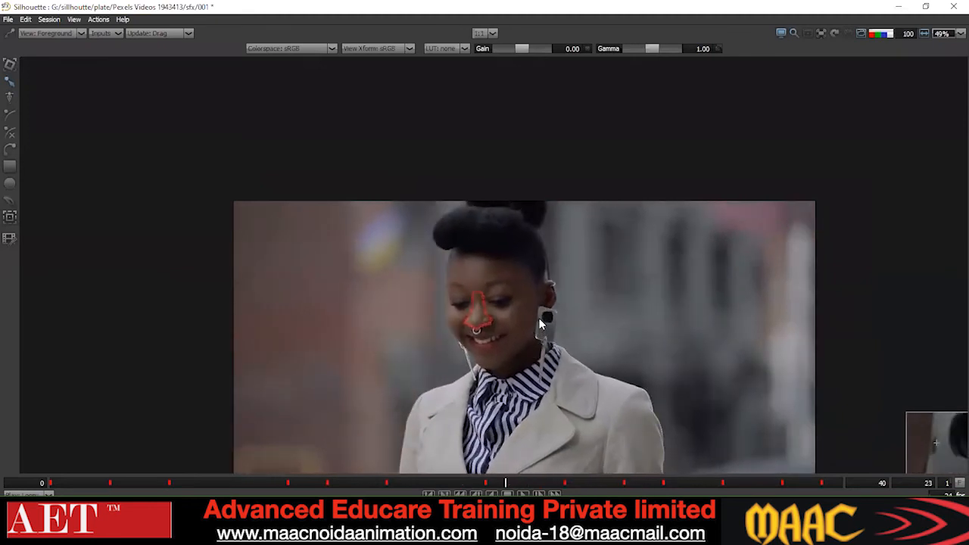
{"action": "key", "text": "z"}
{"action": "key", "text": "z"}
{"action": "key", "text": "z"}
{"action": "key", "text": "z"}
{"action": "key", "text": "z"}
{"action": "key", "text": "z"}
{"action": "key", "text": "z"}
{"action": "key", "text": "z"}
{"action": "key", "text": "z"}
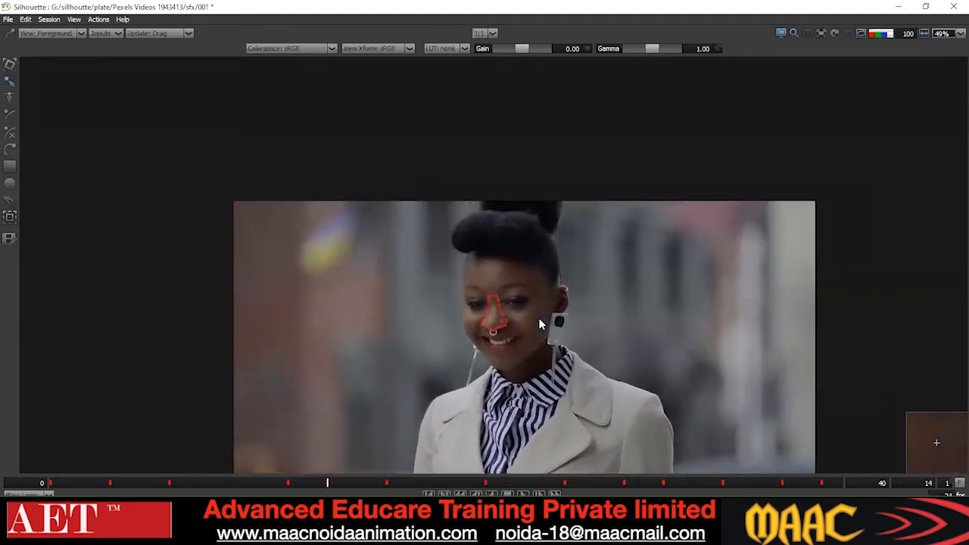
{"action": "key", "text": "z"}
{"action": "key", "text": "z"}
{"action": "key", "text": "z"}
{"action": "key", "text": "z"}
{"action": "key", "text": "z"}
{"action": "key", "text": "z"}
{"action": "key", "text": "z"}
{"action": "key", "text": "z"}
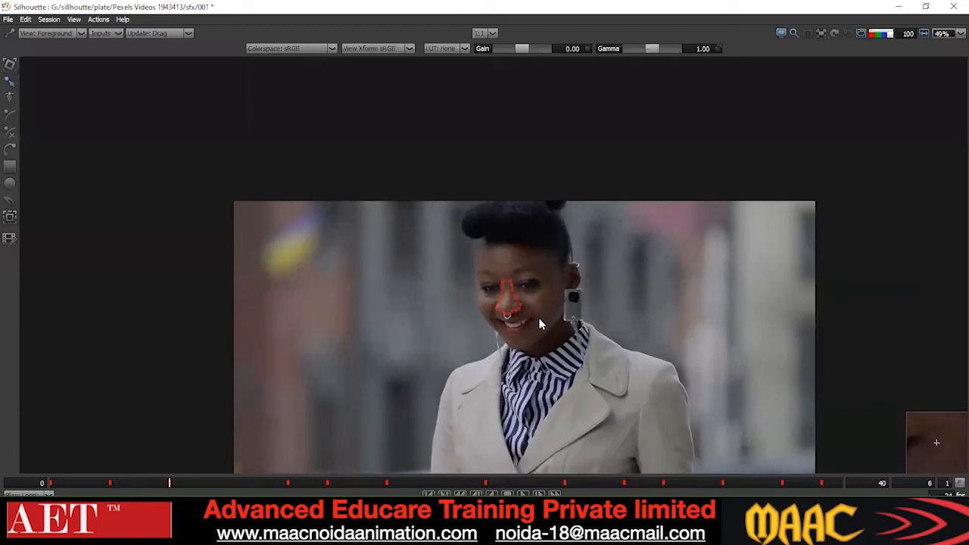
{"action": "key", "text": "z"}
{"action": "key", "text": "z"}
{"action": "key", "text": "z"}
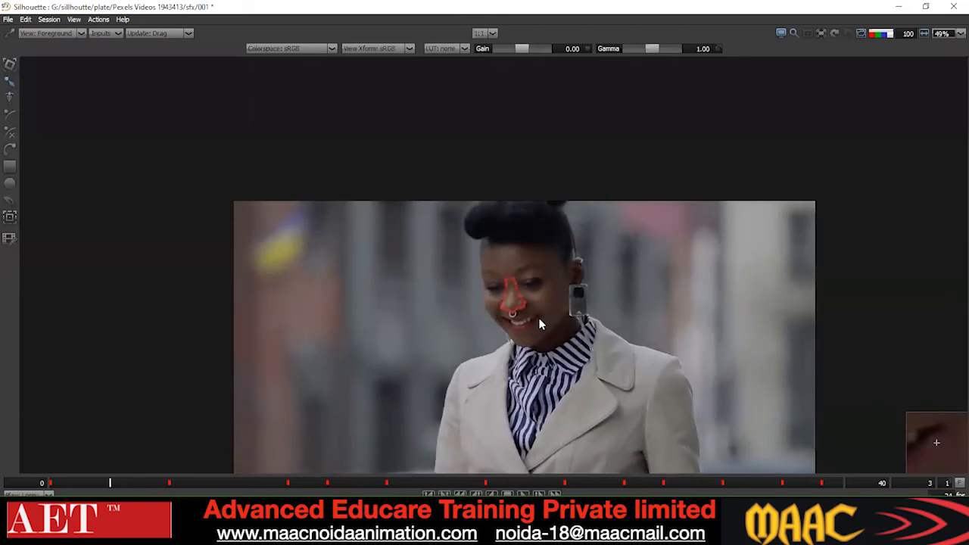
- Go forward to frame 7 and select all control points of the nose outline
{"action": "key", "text": "x"}
{"action": "key", "text": "x"}
{"action": "key", "text": "x"}
{"action": "key", "text": "x"}
{"action": "scroll", "coordinate": [539, 320], "scroll_direction": "up", "scroll_amount": 2}
{"action": "left_click_drag", "start_coordinate": [576, 220], "coordinate": [394, 346]}
{"action": "scroll", "coordinate": [590, 274], "scroll_direction": "up", "scroll_amount": 3}
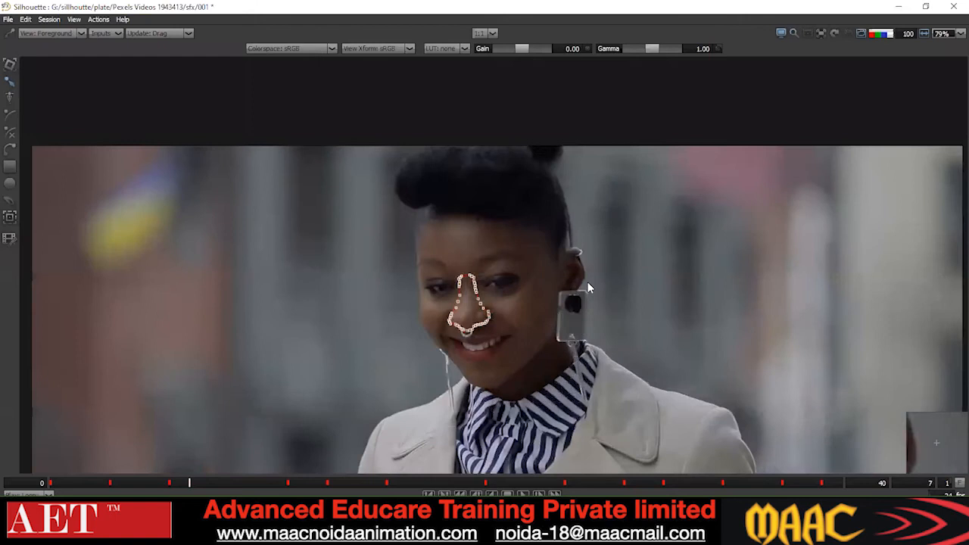
{"action": "left_click", "coordinate": [587, 282]}
{"action": "scroll", "coordinate": [551, 313], "scroll_direction": "down", "scroll_amount": 3}
{"action": "left_click_drag", "start_coordinate": [603, 253], "coordinate": [387, 374]}
{"action": "key", "text": "x"}
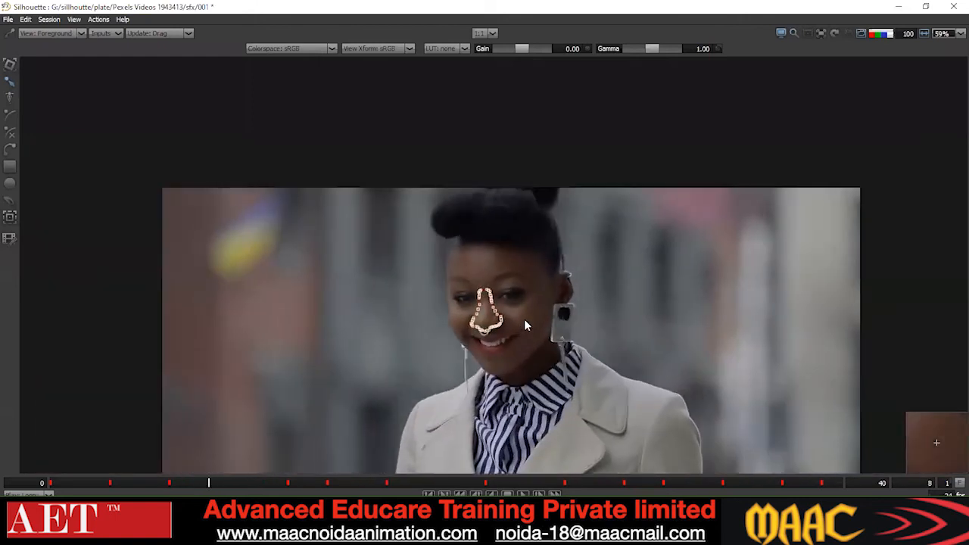
- Step through the frames from 8 to 37 to check the nose outline's tracking with its points selected
{"action": "key", "text": "x"}
{"action": "key", "text": "x"}
{"action": "key", "text": "x"}
{"action": "key", "text": "x"}
{"action": "key", "text": "x"}
{"action": "key", "text": "x"}
{"action": "key", "text": "x"}
{"action": "key", "text": "x"}
{"action": "key", "text": "x"}
{"action": "key", "text": "x"}
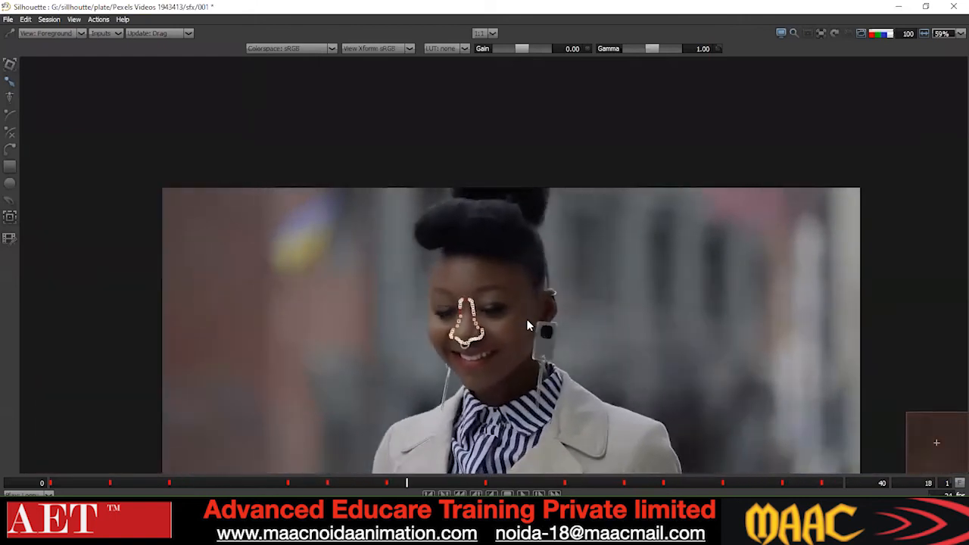
{"action": "key", "text": "x"}
{"action": "key", "text": "x"}
{"action": "key", "text": "x"}
{"action": "key", "text": "x"}
{"action": "key", "text": "x"}
{"action": "key", "text": "x"}
{"action": "key", "text": "x"}
{"action": "key", "text": "x"}
{"action": "key", "text": "x"}
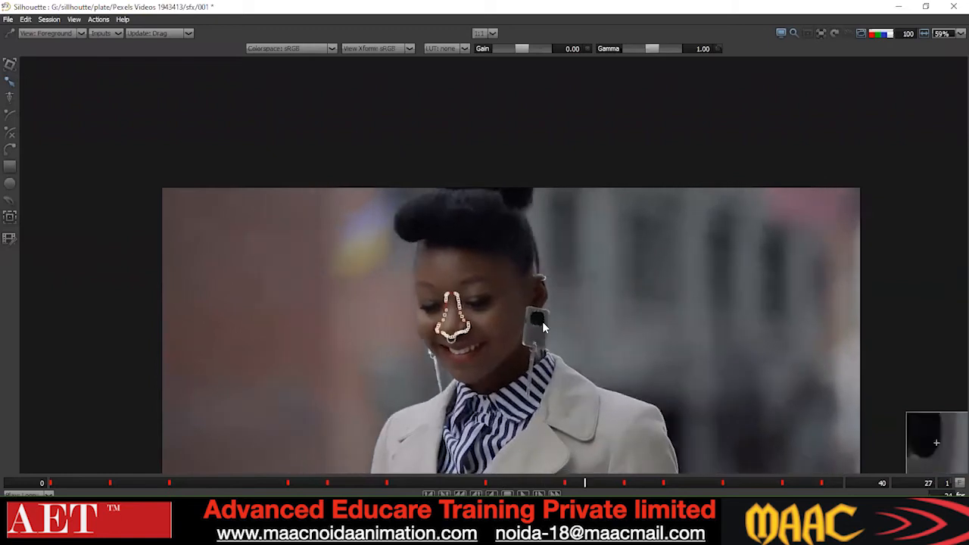
{"action": "key", "text": "x"}
{"action": "key", "text": "x"}
{"action": "key", "text": "x"}
{"action": "key", "text": "x"}
{"action": "key", "text": "x"}
{"action": "key", "text": "x"}
{"action": "key", "text": "x"}
{"action": "key", "text": "x"}
{"action": "key", "text": "x"}
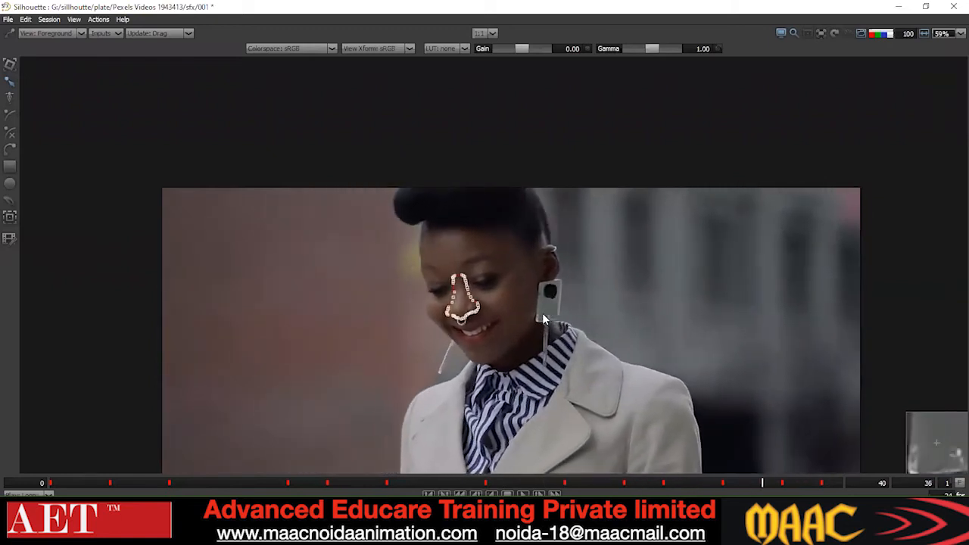
{"action": "key", "text": "x"}
{"action": "key", "text": "z"}
{"action": "key", "text": "z"}
{"action": "key", "text": "z"}
{"action": "key", "text": "z"}
{"action": "key", "text": "z"}
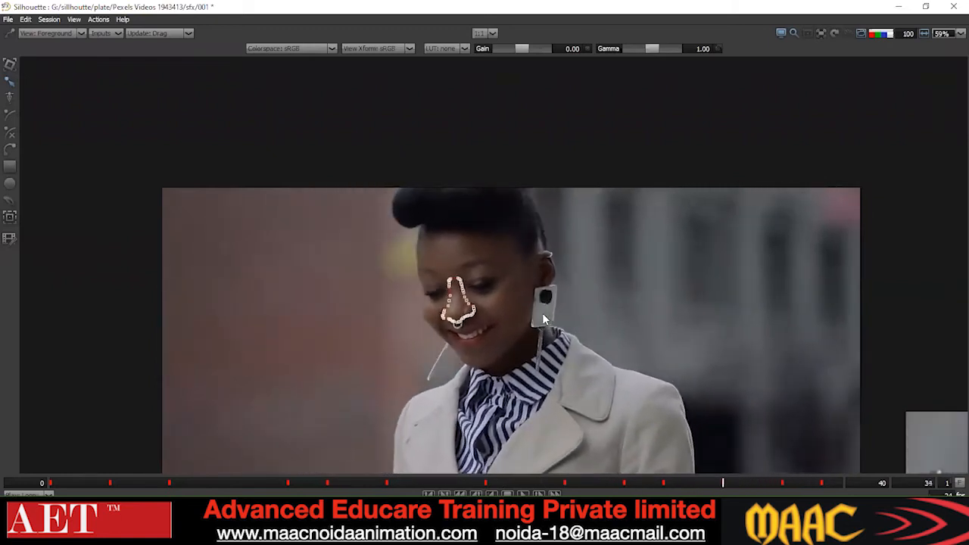
- Go to frame 40, select all points of the nose outline and set a keyframe that fits it to the nose
{"action": "key", "text": "x"}
{"action": "key", "text": "x"}
{"action": "key", "text": "x"}
{"action": "key", "text": "x"}
{"action": "key", "text": "x"}
{"action": "key", "text": "x"}
{"action": "key", "text": "x"}
{"action": "key", "text": "x"}
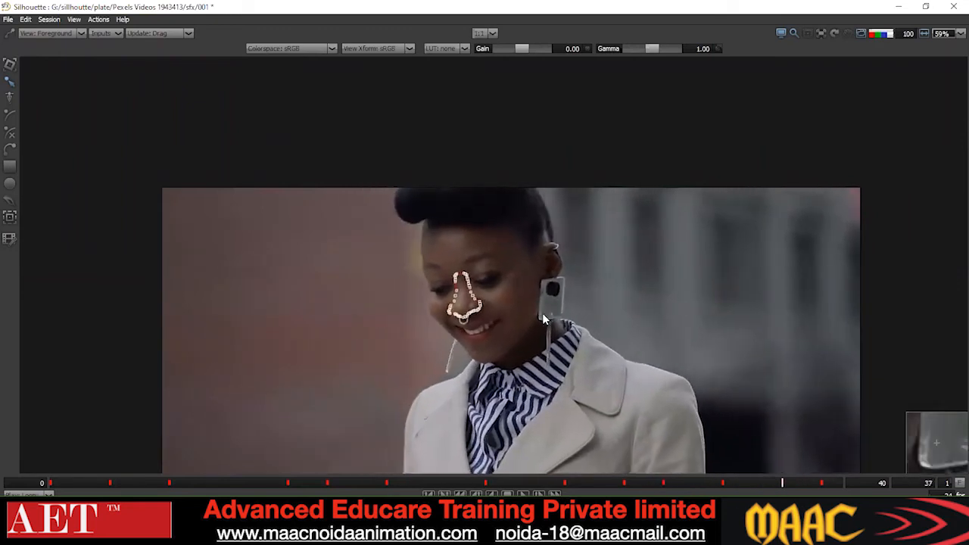
{"action": "left_click_drag", "start_coordinate": [340, 231], "coordinate": [567, 431]}
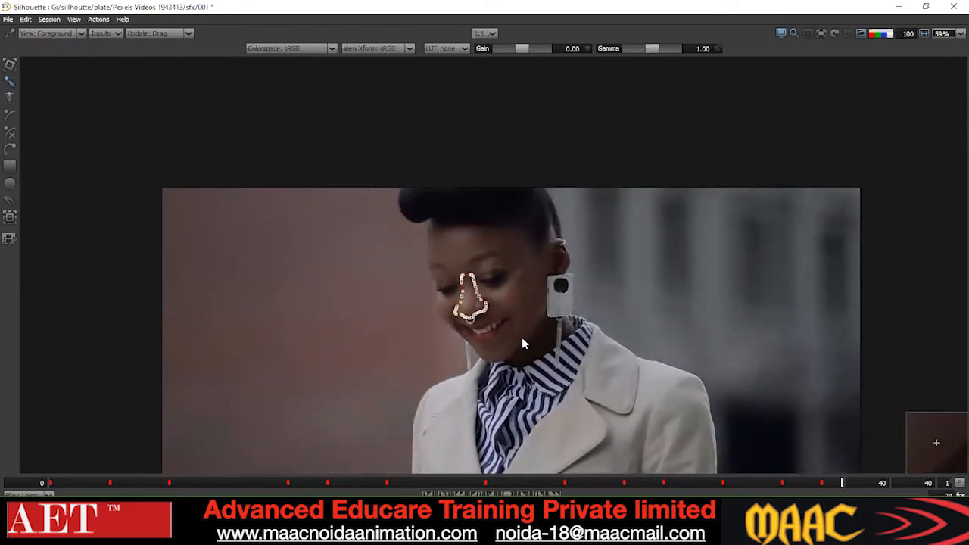
{"action": "scroll", "coordinate": [541, 341], "scroll_direction": "down", "scroll_amount": 1}
- Step backward from frame 40 to frame 11 to check the nose outline against the nose between keyframes
{"action": "key", "text": "z"}
{"action": "key", "text": "z"}
{"action": "key", "text": "z"}
{"action": "key", "text": "z"}
{"action": "key", "text": "z"}
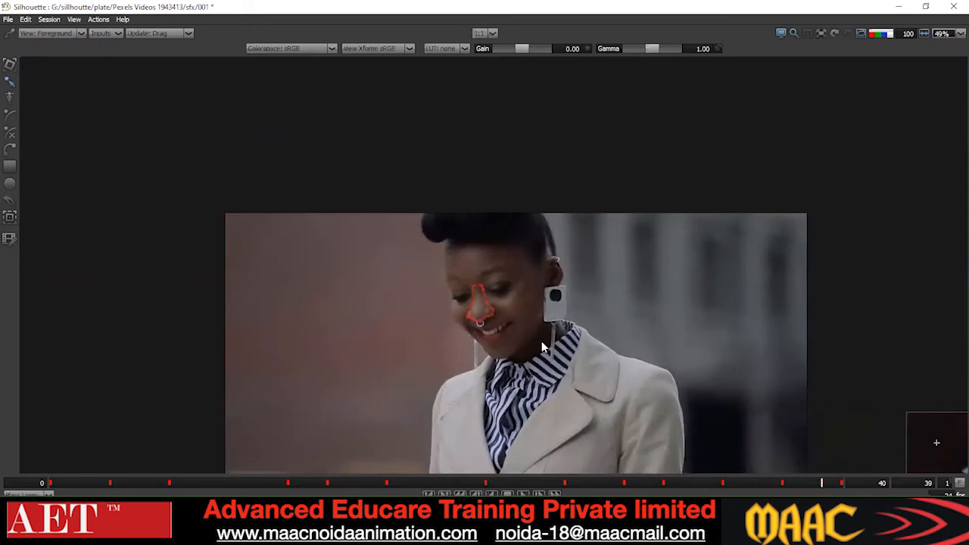
{"action": "key", "text": "z"}
{"action": "key", "text": "z"}
{"action": "key", "text": "z"}
{"action": "key", "text": "z"}
{"action": "key", "text": "z"}
{"action": "key", "text": "z"}
{"action": "key", "text": "z"}
{"action": "key", "text": "z"}
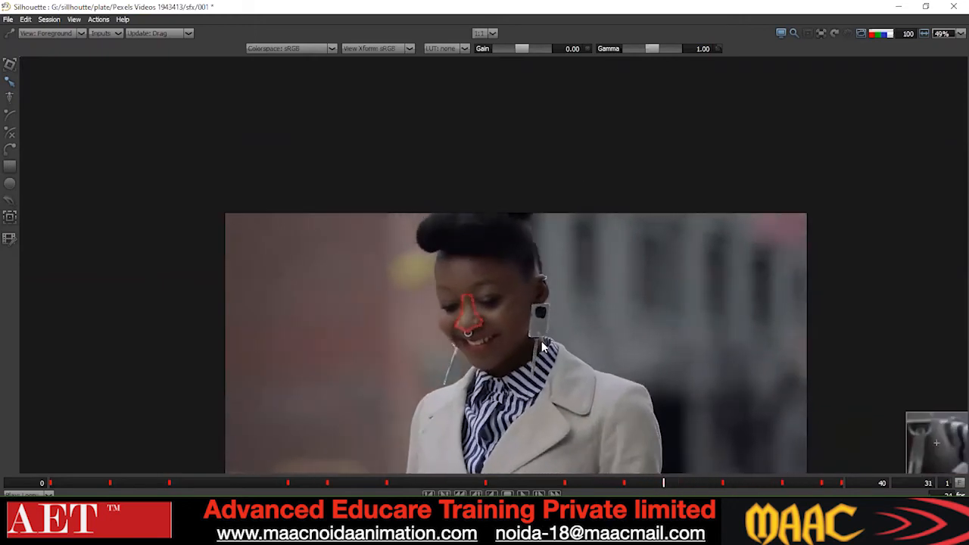
{"action": "key", "text": "z"}
{"action": "left_click_drag", "start_coordinate": [521, 269], "coordinate": [395, 371]}
{"action": "key", "text": "z"}
{"action": "key", "text": "z"}
{"action": "key", "text": "z"}
{"action": "key", "text": "z"}
{"action": "key", "text": "z"}
{"action": "key", "text": "z"}
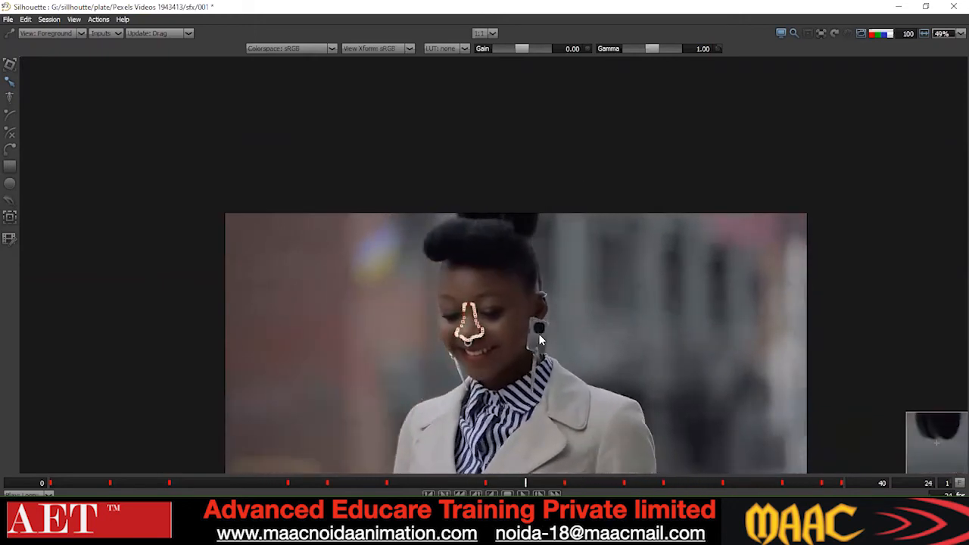
{"action": "key", "text": "z"}
{"action": "key", "text": "z"}
{"action": "key", "text": "z"}
{"action": "key", "text": "z"}
{"action": "key", "text": "z"}
{"action": "key", "text": "z"}
{"action": "key", "text": "z"}
{"action": "key", "text": "z"}
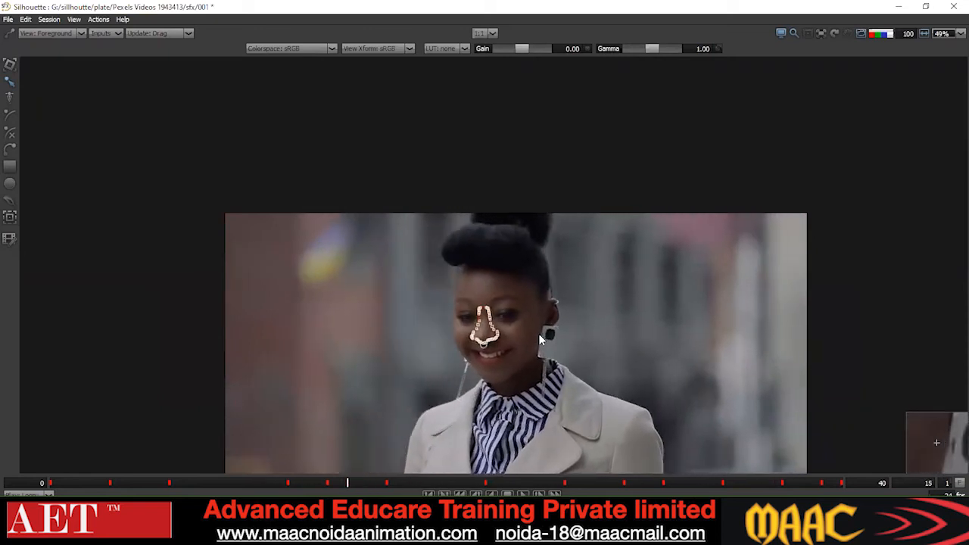
{"action": "key", "text": "z"}
{"action": "left_click", "coordinate": [12, 151]}
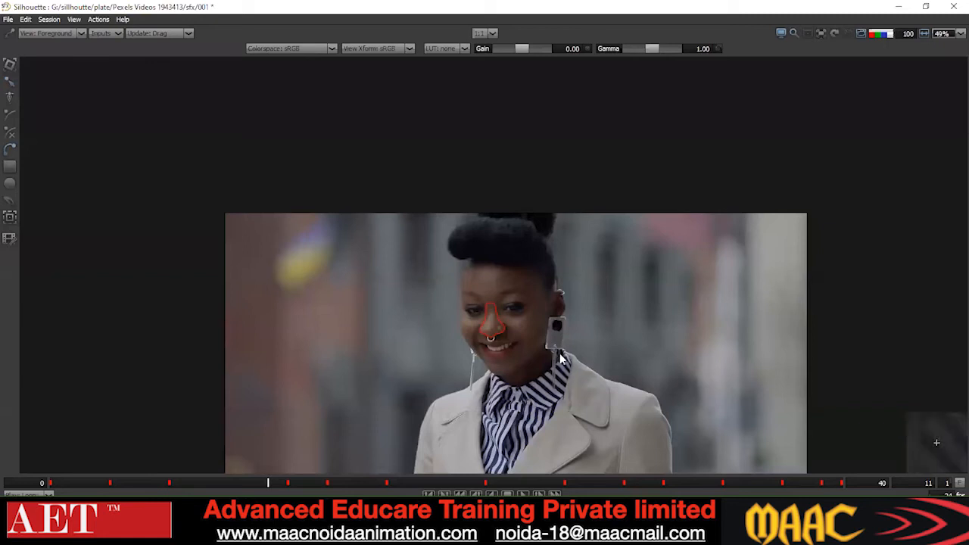
{"action": "scroll", "coordinate": [531, 336], "scroll_direction": "up", "scroll_amount": 3}
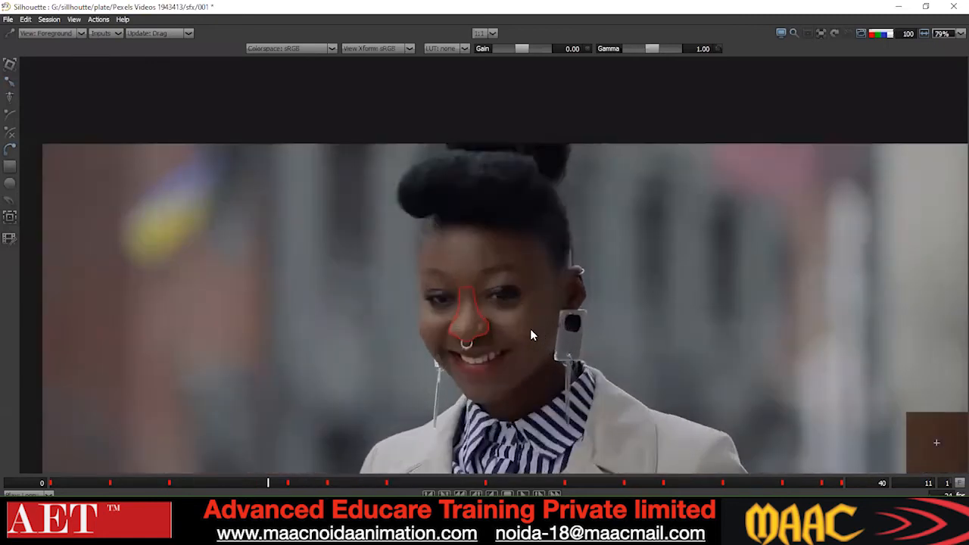
{"action": "scroll", "coordinate": [532, 336], "scroll_direction": "down", "scroll_amount": 1}
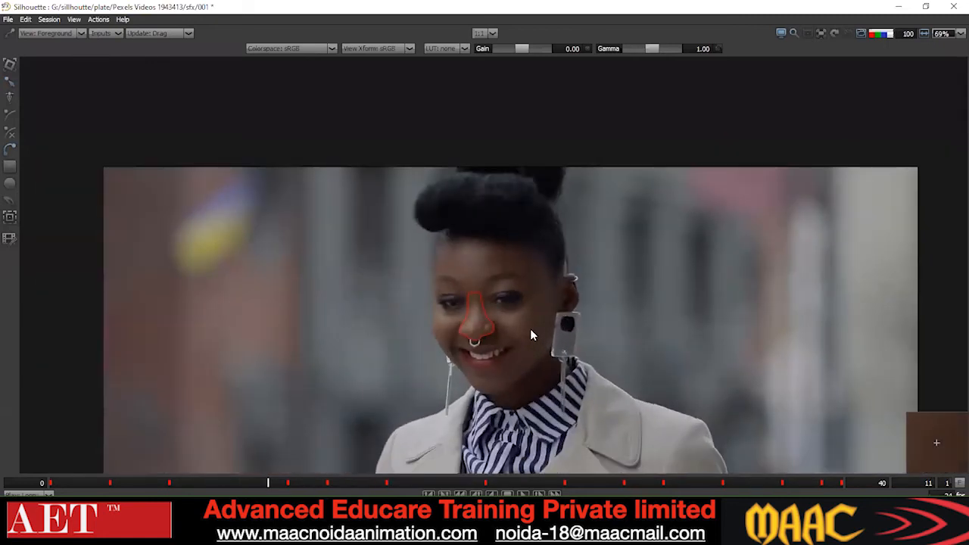
{"action": "scroll", "coordinate": [470, 354], "scroll_direction": "up", "scroll_amount": 2}
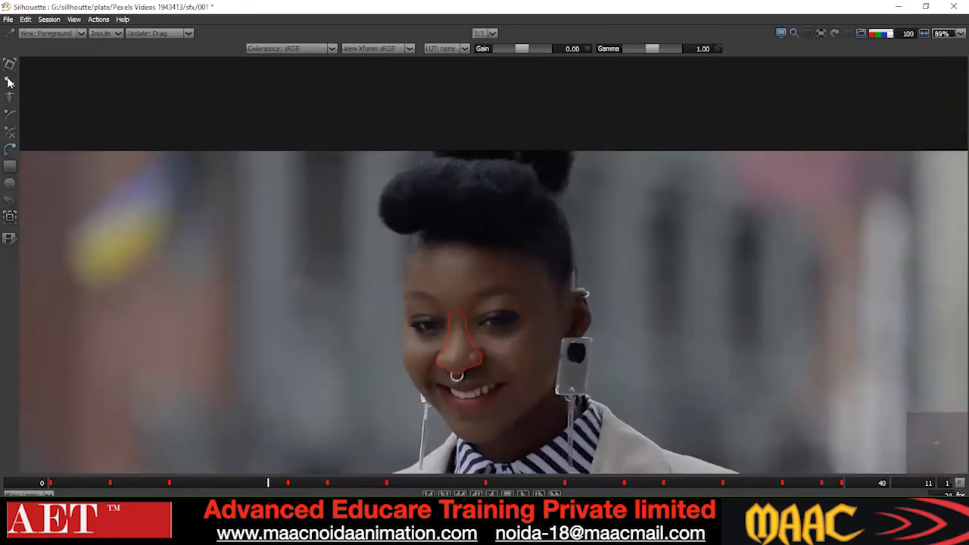
{"action": "scroll", "coordinate": [520, 361], "scroll_direction": "down", "scroll_amount": 2}
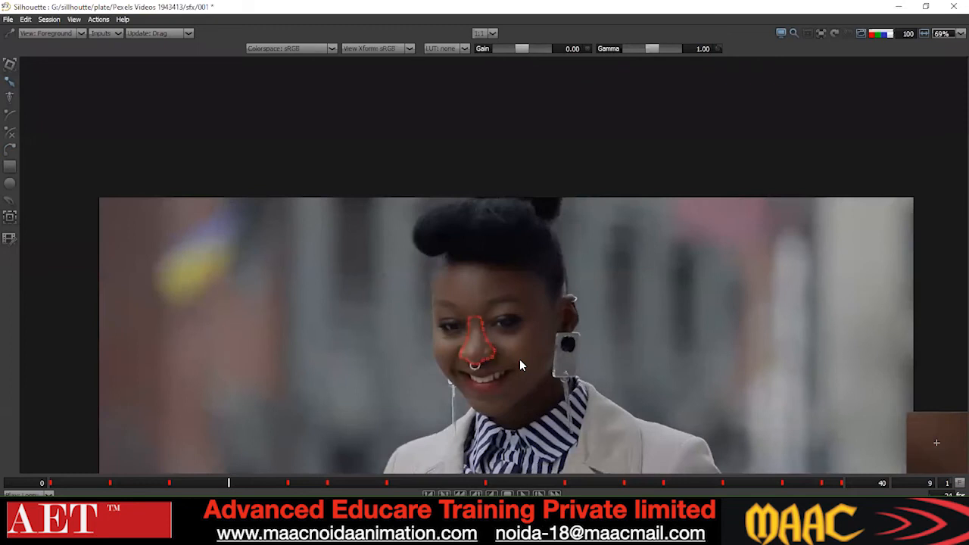
- Step back and forth between frames 5 and 9 to check the nose outline's fit
{"action": "key", "text": "x"}
{"action": "key", "text": "x"}
{"action": "key", "text": "x"}
{"action": "key", "text": "x"}
{"action": "key", "text": "x"}
{"action": "key", "text": "x"}
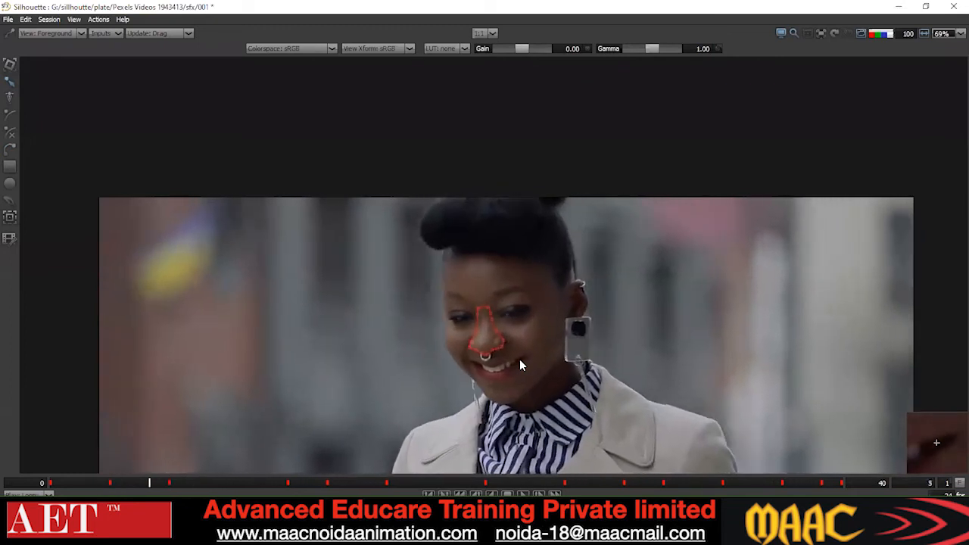
{"action": "key", "text": "z"}
{"action": "key", "text": "z"}
{"action": "key", "text": "x"}
- Try to nudge the whole nose outline slightly upward at frame 8 with all its points selected
{"action": "scroll", "coordinate": [519, 359], "scroll_direction": "up", "scroll_amount": 2}
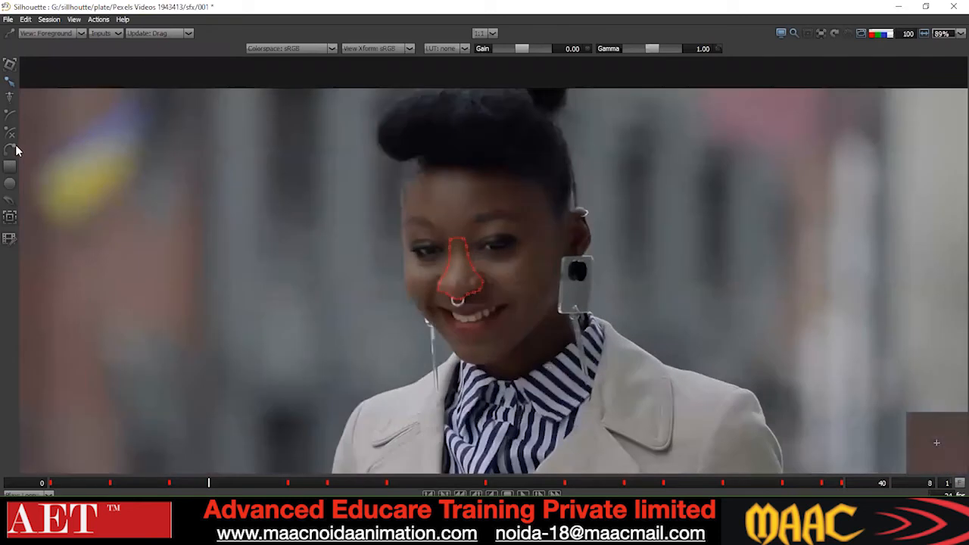
{"action": "scroll", "coordinate": [439, 318], "scroll_direction": "up", "scroll_amount": 3}
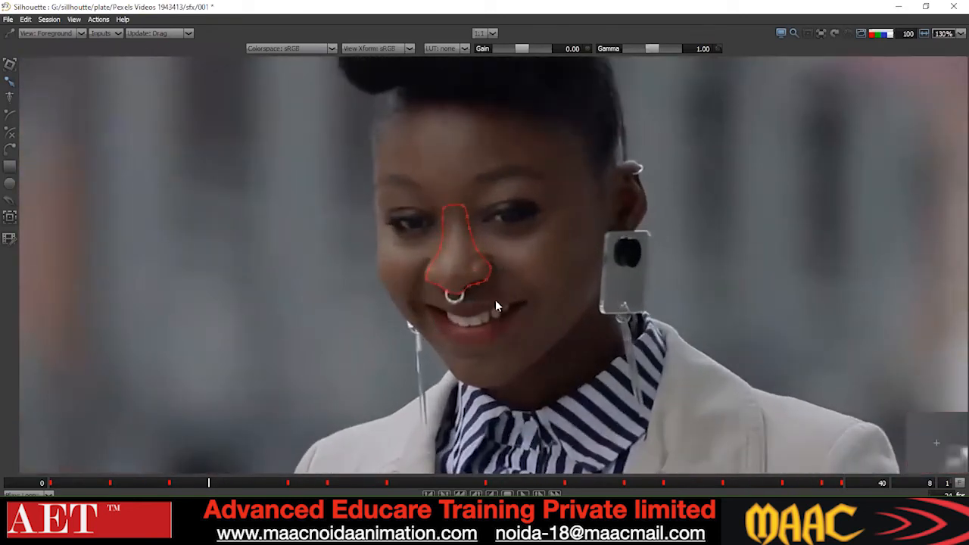
{"action": "left_click", "coordinate": [433, 307]}
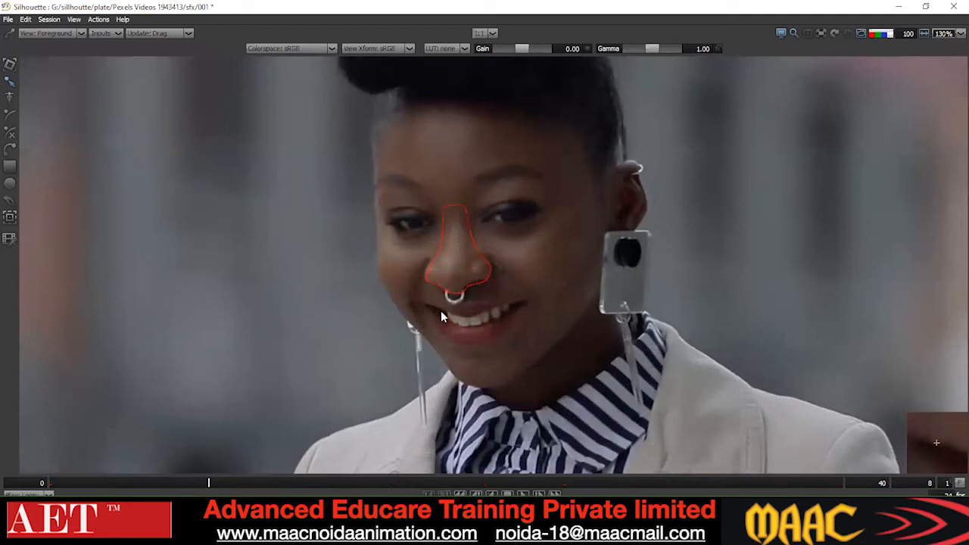
{"action": "left_click", "coordinate": [480, 287]}
{"action": "left_click_drag", "start_coordinate": [564, 144], "coordinate": [283, 358]}
{"action": "key", "text": "Up"}
{"action": "key", "text": "Up"}
{"action": "key", "text": "Up"}
{"action": "key", "text": "Up"}
{"action": "left_click", "coordinate": [522, 292]}
{"action": "scroll", "coordinate": [522, 290], "scroll_direction": "down", "scroll_amount": 2}
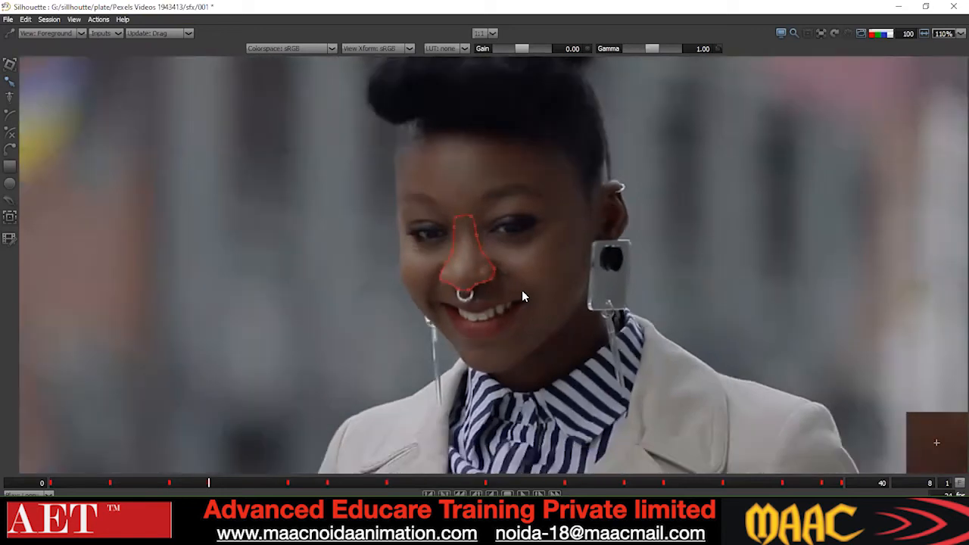
- Go to frame 11, select all points of the nose outline and set a keyframe that fits it to the nose
{"action": "key", "text": "x"}
{"action": "key", "text": "x"}
{"action": "key", "text": "x"}
{"action": "left_click_drag", "start_coordinate": [559, 187], "coordinate": [268, 394]}
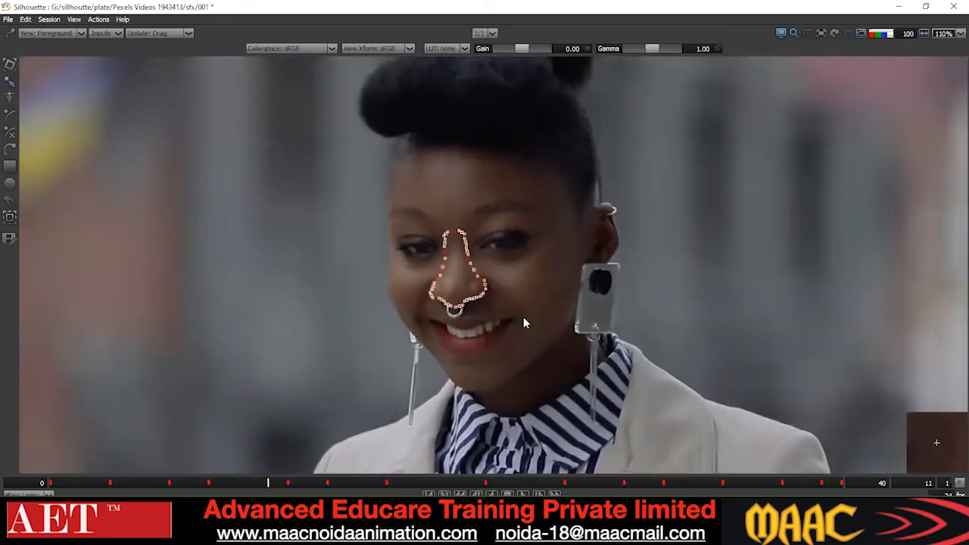
- Step forward from frame 11 to frame 22 to check the nose outline's fit between keyframes
{"action": "scroll", "coordinate": [525, 335], "scroll_direction": "down", "scroll_amount": 2}
{"action": "key", "text": "x"}
{"action": "key", "text": "x"}
{"action": "key", "text": "x"}
{"action": "key", "text": "x"}
{"action": "key", "text": "x"}
{"action": "key", "text": "x"}
{"action": "key", "text": "x"}
{"action": "key", "text": "x"}
{"action": "key", "text": "x"}
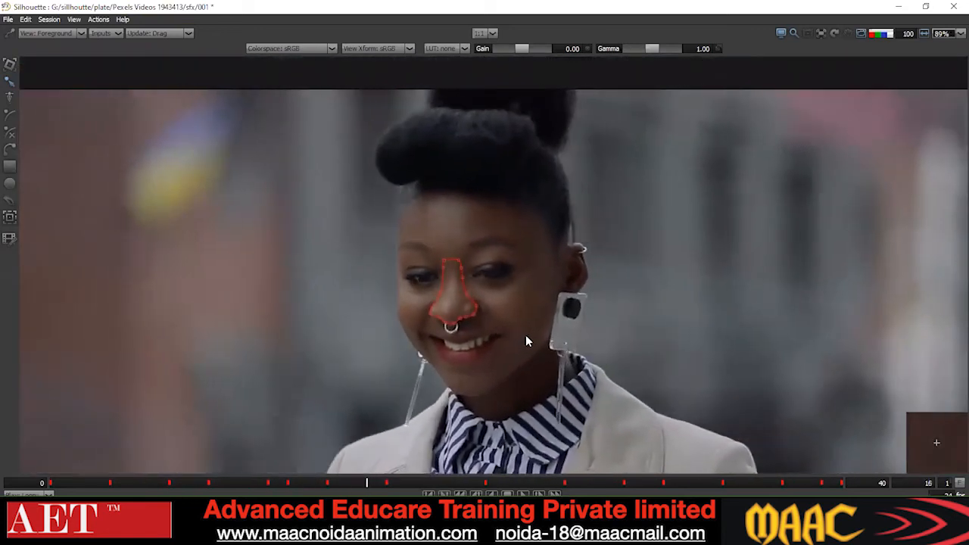
{"action": "key", "text": "x"}
{"action": "key", "text": "x"}
{"action": "key", "text": "x"}
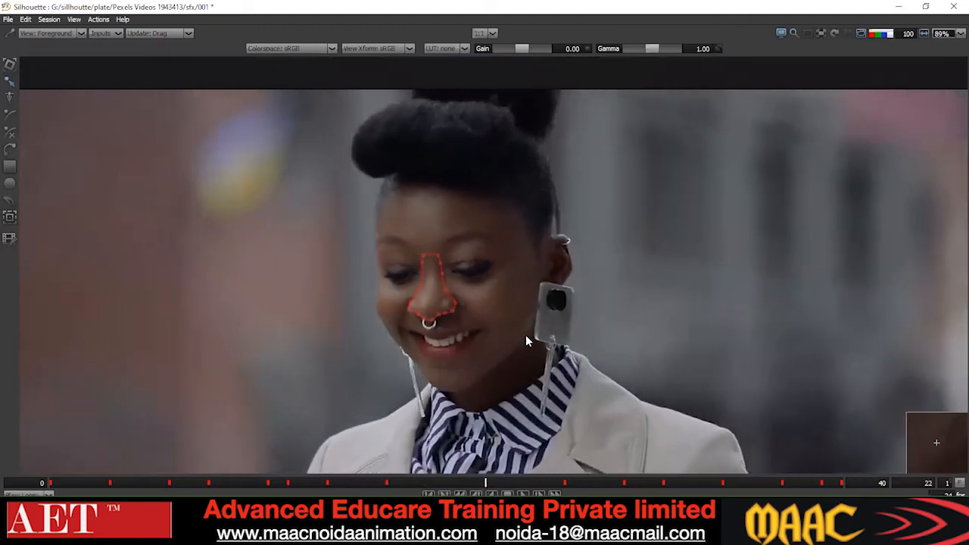
- Go to frame 24, select all points of the nose outline and set a keyframe that fits it to the nose
{"action": "key", "text": "x"}
{"action": "left_click_drag", "start_coordinate": [544, 187], "coordinate": [238, 411]}
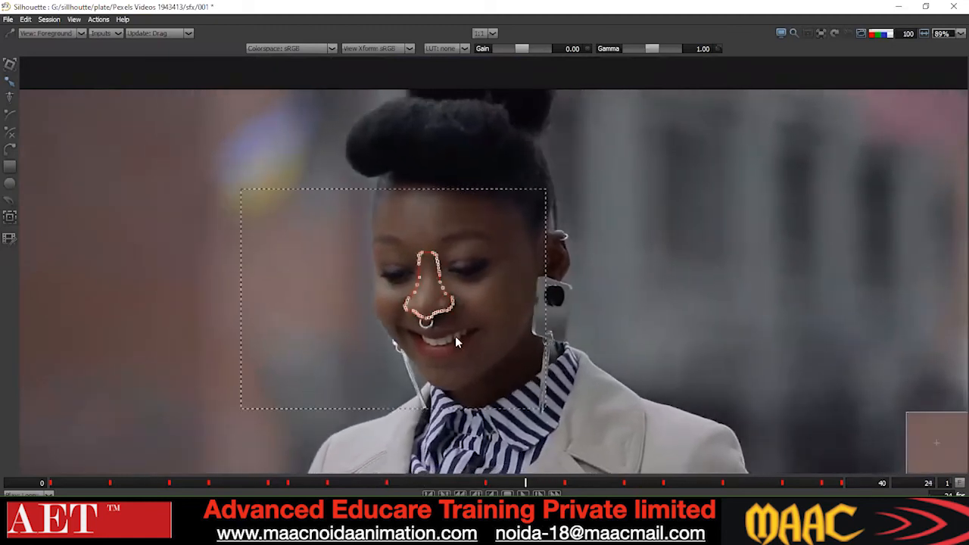
{"action": "scroll", "coordinate": [479, 348], "scroll_direction": "down", "scroll_amount": 2}
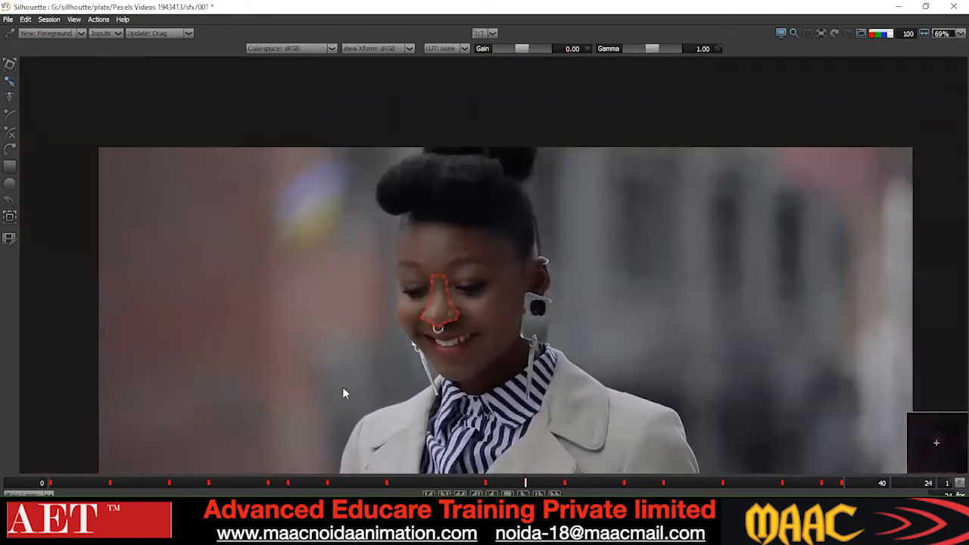
{"action": "left_click", "coordinate": [398, 357]}
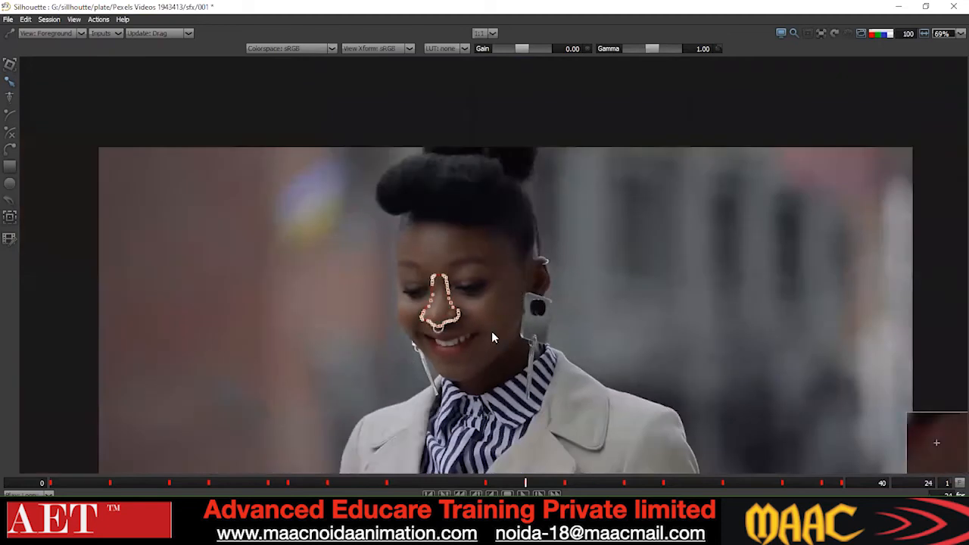
{"action": "scroll", "coordinate": [480, 309], "scroll_direction": "up", "scroll_amount": 1}
- Compare the frames around frame 22, and set a keyframe for the nose outline at frame 20
{"action": "key", "text": "z"}
{"action": "key", "text": "z"}
{"action": "key", "text": "z"}
{"action": "key", "text": "z"}
{"action": "key", "text": "z"}
{"action": "key", "text": "z"}
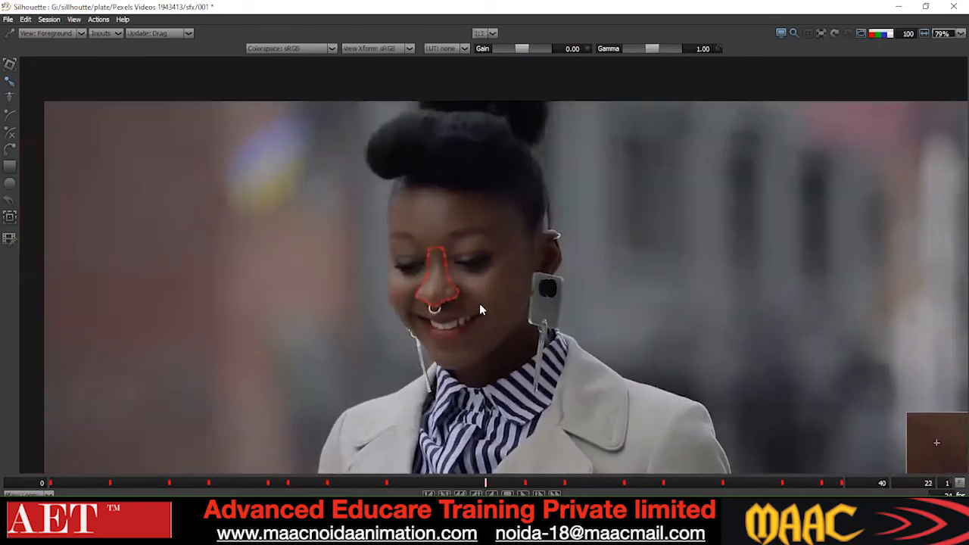
{"action": "key", "text": "x"}
{"action": "key", "text": "x"}
{"action": "key", "text": "x"}
{"action": "key", "text": "x"}
{"action": "key", "text": "z"}
{"action": "key", "text": "z"}
{"action": "key", "text": "x"}
{"action": "key", "text": "x"}
{"action": "key", "text": "x"}
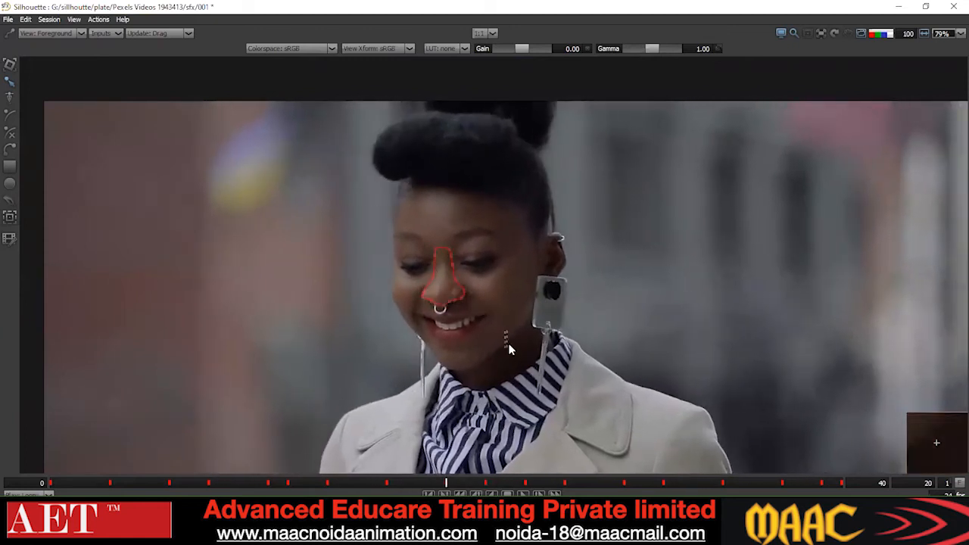
{"action": "scroll", "coordinate": [509, 344], "scroll_direction": "down", "scroll_amount": 2}
- Step forward from frame 20 to frame 37 to check the nose outline against the nose
{"action": "key", "text": "x"}
{"action": "key", "text": "x"}
{"action": "key", "text": "x"}
{"action": "key", "text": "x"}
{"action": "key", "text": "x"}
{"action": "key", "text": "x"}
{"action": "key", "text": "x"}
{"action": "key", "text": "x"}
{"action": "key", "text": "x"}
{"action": "key", "text": "x"}
{"action": "key", "text": "x"}
{"action": "key", "text": "x"}
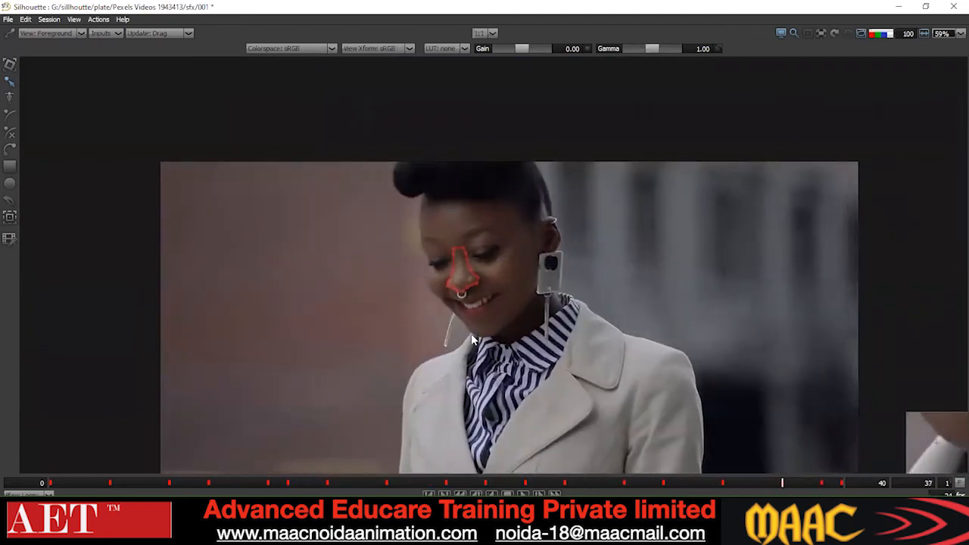
- Step backward from frame 37 towards frame 22 to recheck the nose outline's fit
{"action": "key", "text": "z"}
{"action": "key", "text": "z"}
{"action": "key", "text": "z"}
{"action": "key", "text": "z"}
{"action": "key", "text": "z"}
{"action": "key", "text": "z"}
{"action": "key", "text": "z"}
{"action": "key", "text": "z"}
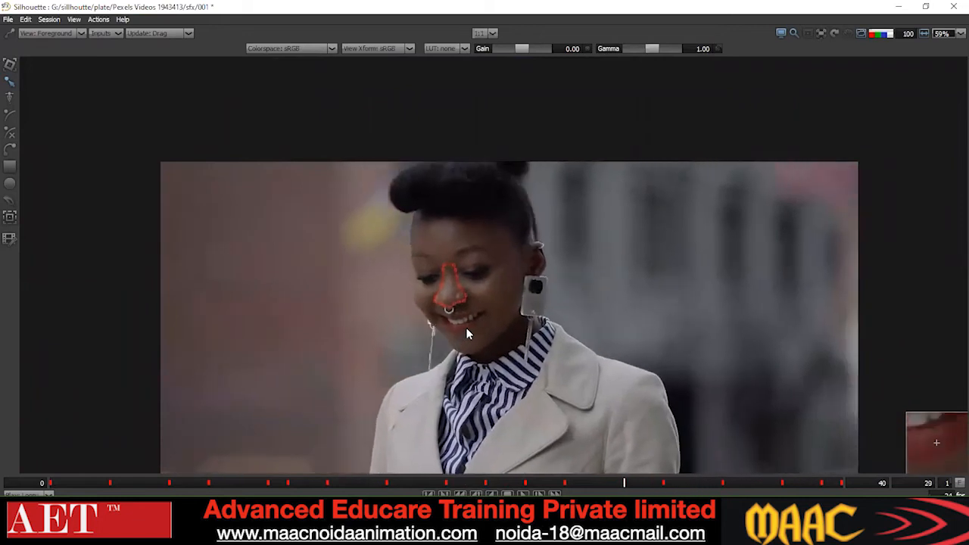
{"action": "key", "text": "z"}
{"action": "key", "text": "z"}
{"action": "key", "text": "z"}
- Inspect the nose outline up close at frame 22 with all its points selected
{"action": "scroll", "coordinate": [466, 327], "scroll_direction": "up", "scroll_amount": 3}
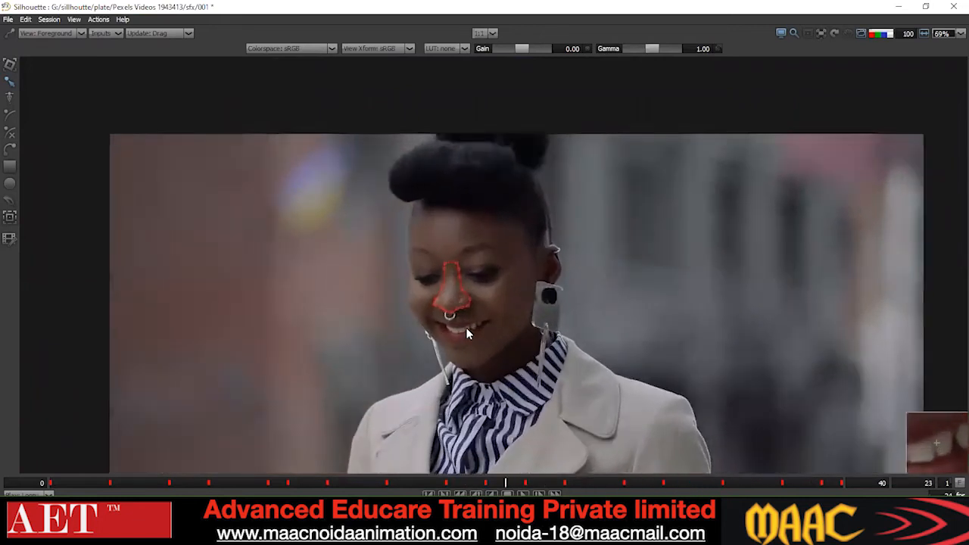
{"action": "scroll", "coordinate": [465, 327], "scroll_direction": "down", "scroll_amount": 2}
{"action": "scroll", "coordinate": [466, 327], "scroll_direction": "down", "scroll_amount": 1}
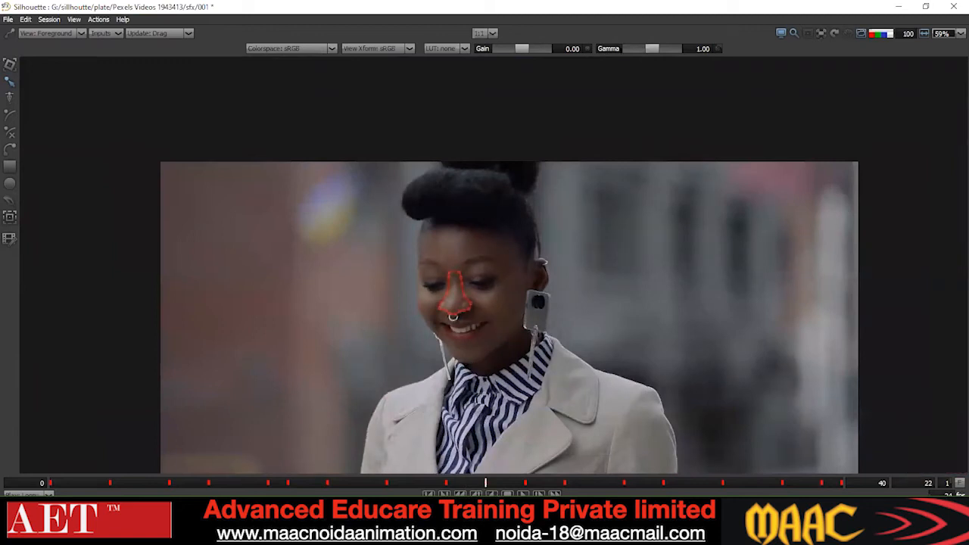
{"action": "mouse_move", "coordinate": [460, 530]}
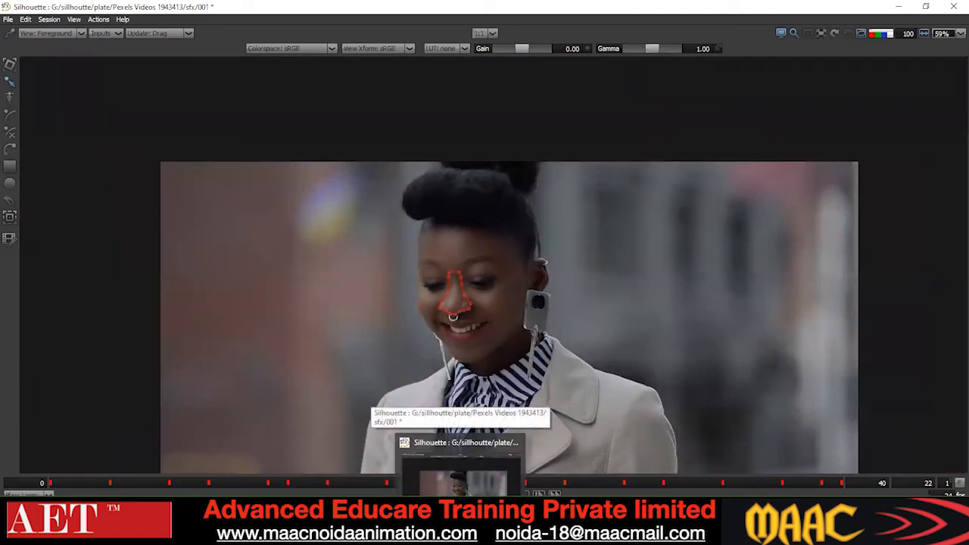
{"action": "scroll", "coordinate": [484, 309], "scroll_direction": "up", "scroll_amount": 2}
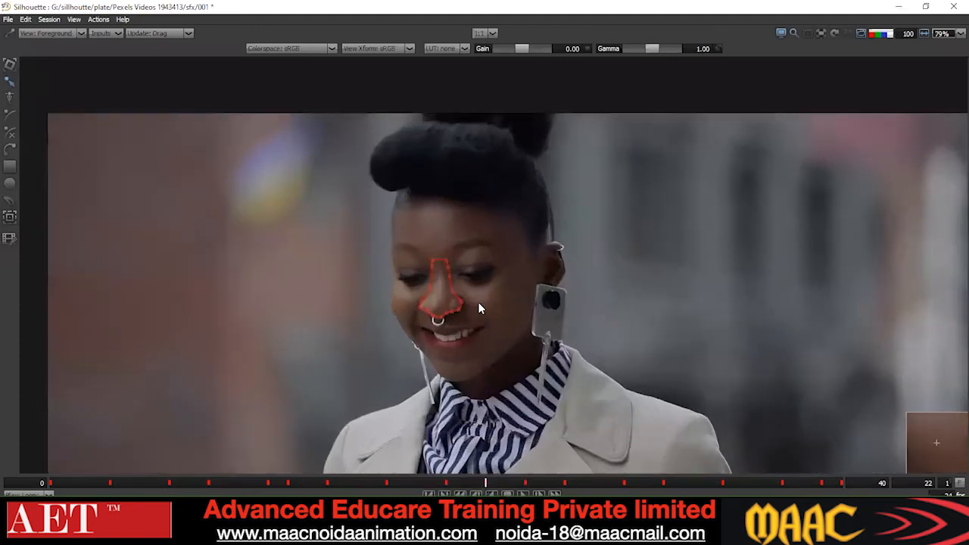
{"action": "scroll", "coordinate": [463, 325], "scroll_direction": "up", "scroll_amount": 1}
{"action": "left_click", "coordinate": [449, 315]}
{"action": "scroll", "coordinate": [448, 314], "scroll_direction": "up", "scroll_amount": 2}
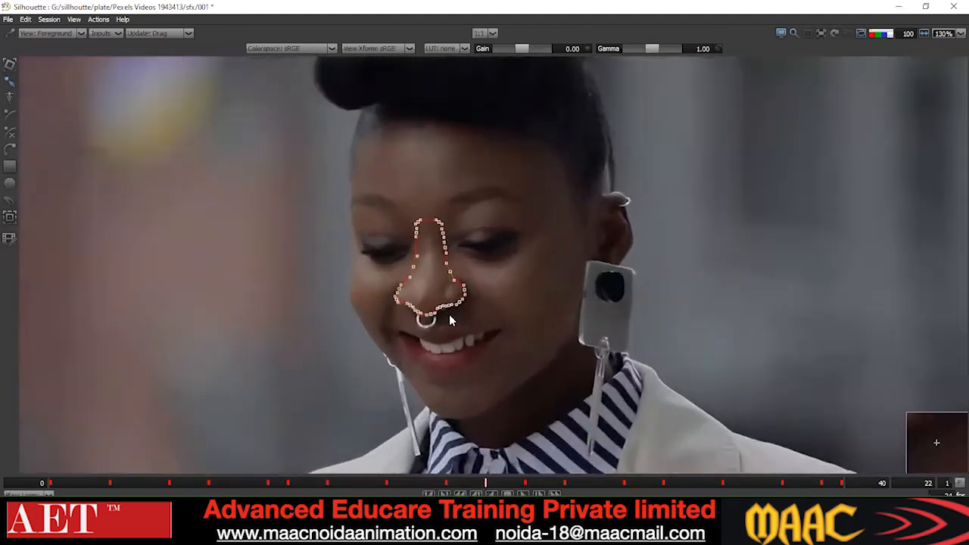
{"action": "left_click", "coordinate": [486, 335]}
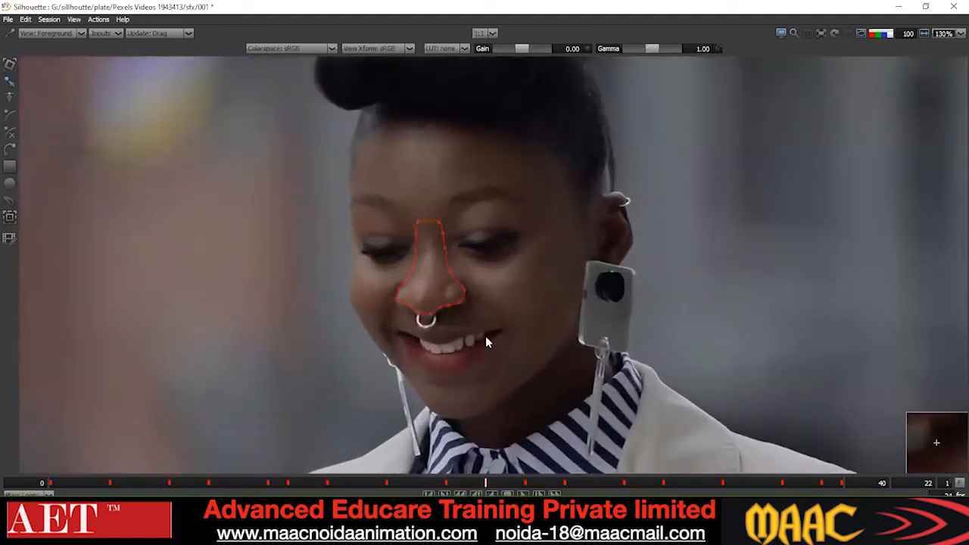
- Go to frame 24, select all points of the nose outline and refit it to the nose
{"action": "key", "text": "x"}
{"action": "key", "text": "x"}
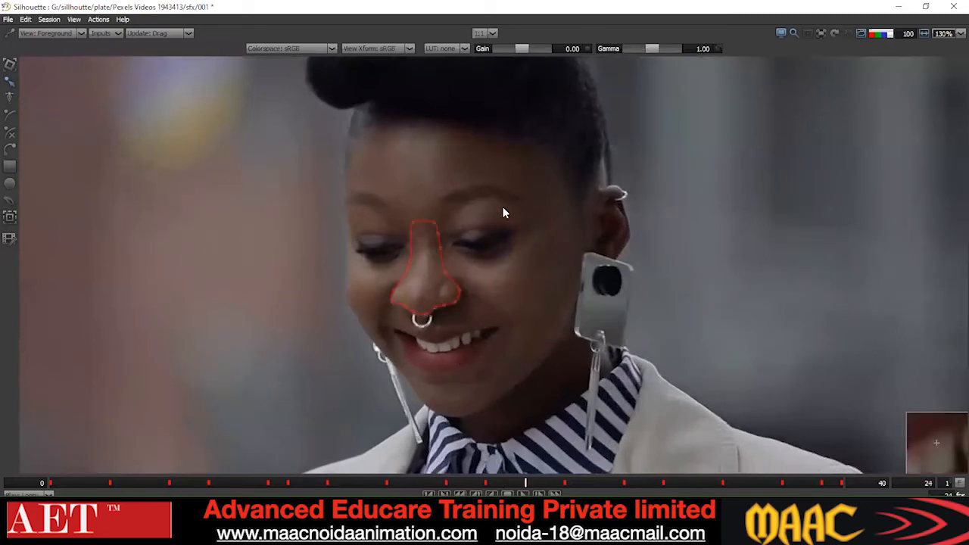
{"action": "left_click", "coordinate": [443, 306]}
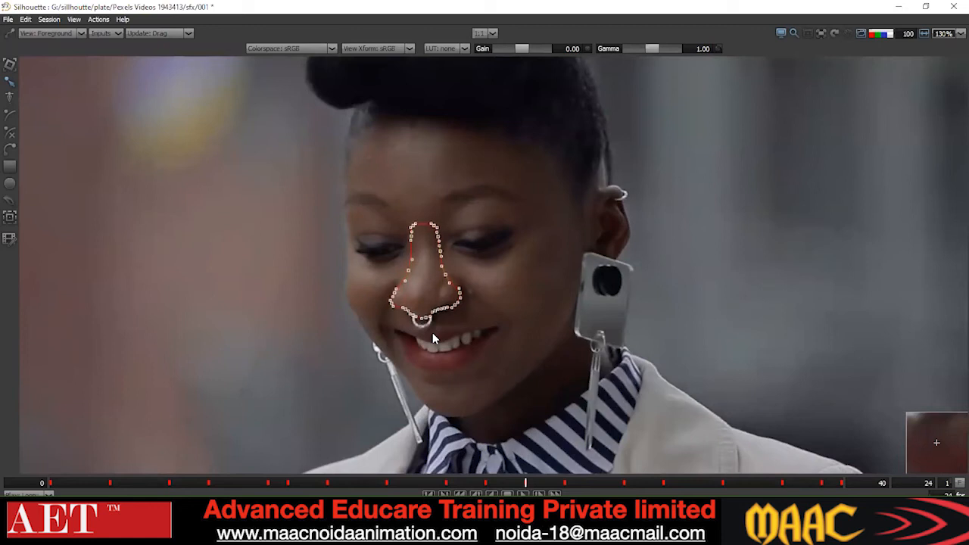
{"action": "left_click", "coordinate": [496, 341]}
- Step backward from frame 24 to frame 16 to check the nose outline between keyframes
{"action": "scroll", "coordinate": [496, 337], "scroll_direction": "down", "scroll_amount": 1}
{"action": "key", "text": "z"}
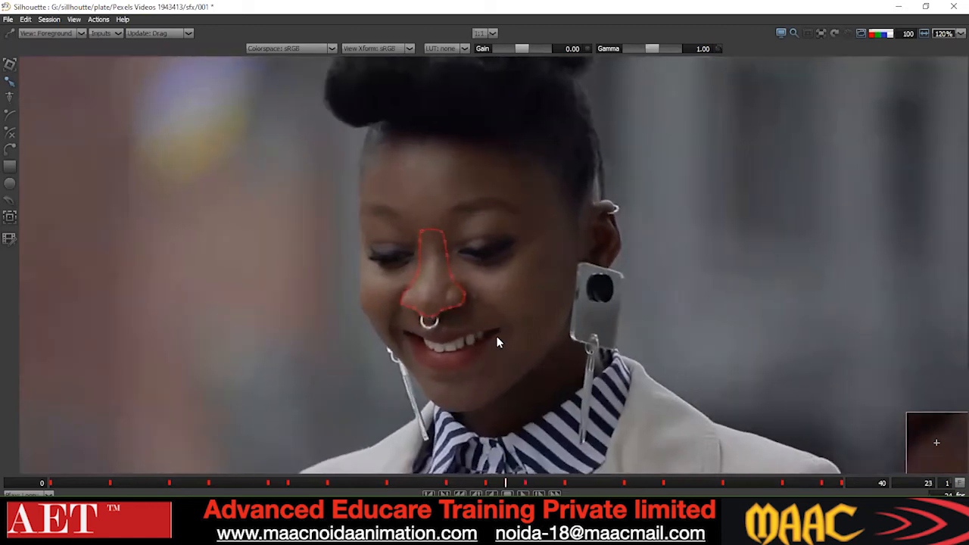
{"action": "scroll", "coordinate": [497, 336], "scroll_direction": "down", "scroll_amount": 3}
{"action": "key", "text": "z"}
{"action": "scroll", "coordinate": [496, 336], "scroll_direction": "down", "scroll_amount": 2}
{"action": "key", "text": "z"}
{"action": "key", "text": "z"}
{"action": "key", "text": "z"}
{"action": "key", "text": "z"}
{"action": "key", "text": "z"}
{"action": "key", "text": "z"}
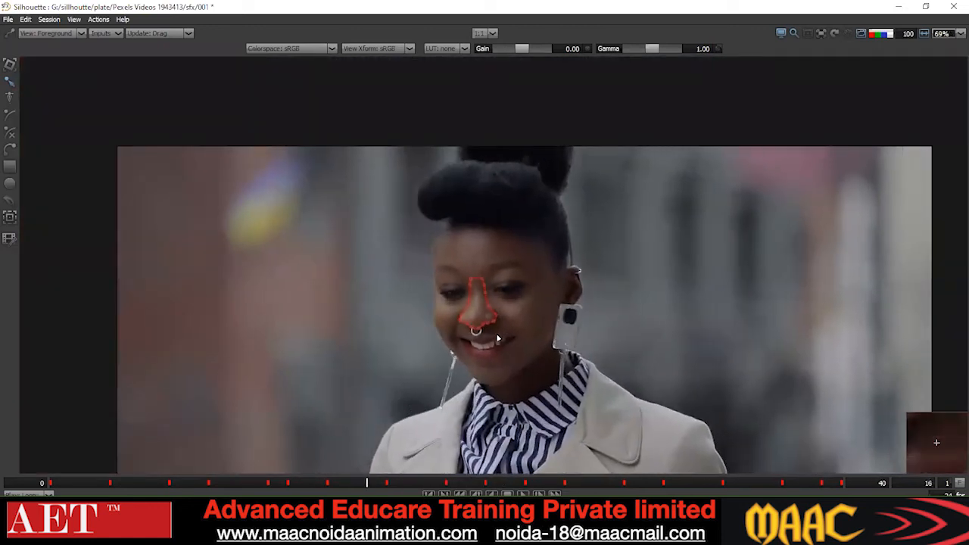
- Draw a new closed shape around the woman's lower lip at frame 16, between the two corners of the mouth
{"action": "left_click_drag", "start_coordinate": [601, 319], "coordinate": [615, 254]}
{"action": "left_click_drag", "start_coordinate": [484, 271], "coordinate": [334, 248]}
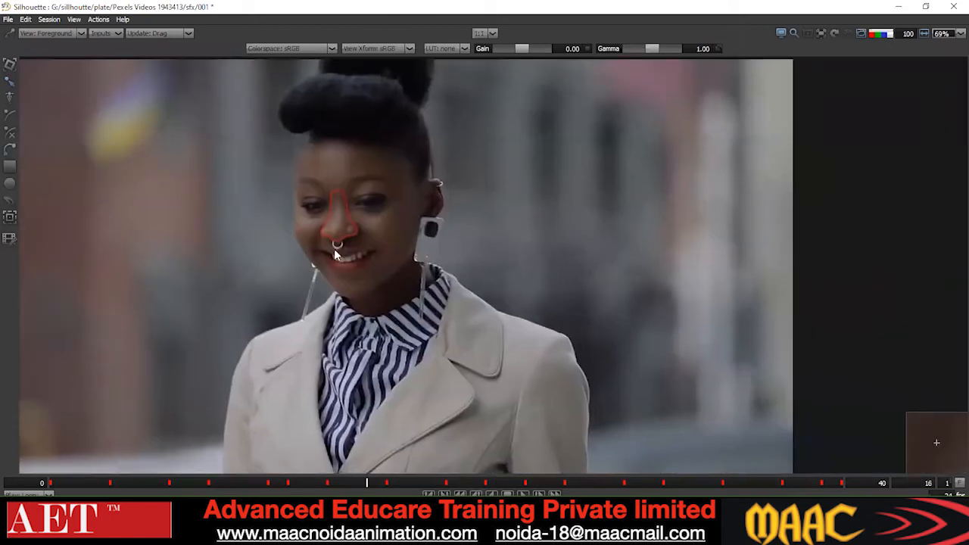
{"action": "scroll", "coordinate": [335, 250], "scroll_direction": "up", "scroll_amount": 1}
{"action": "scroll", "coordinate": [342, 265], "scroll_direction": "up", "scroll_amount": 4}
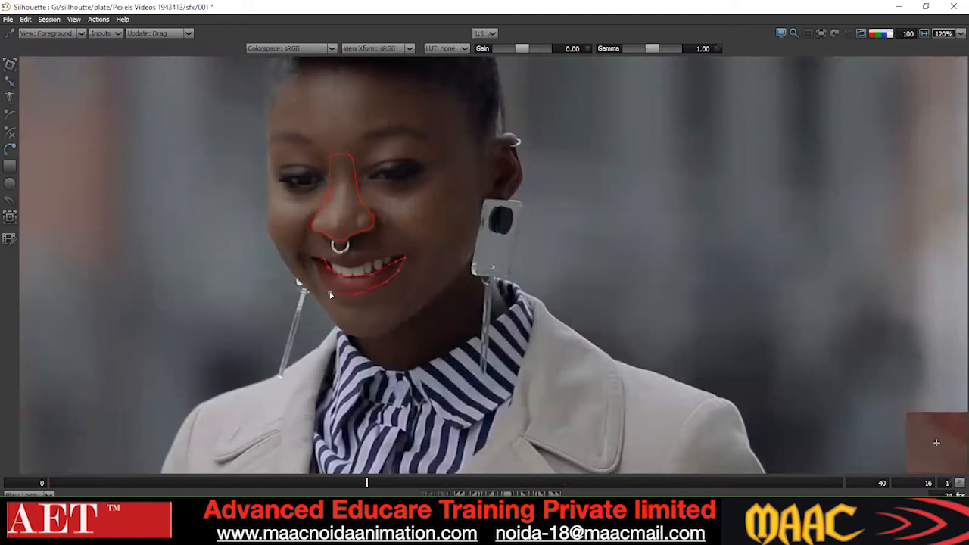
{"action": "left_click", "coordinate": [309, 252]}
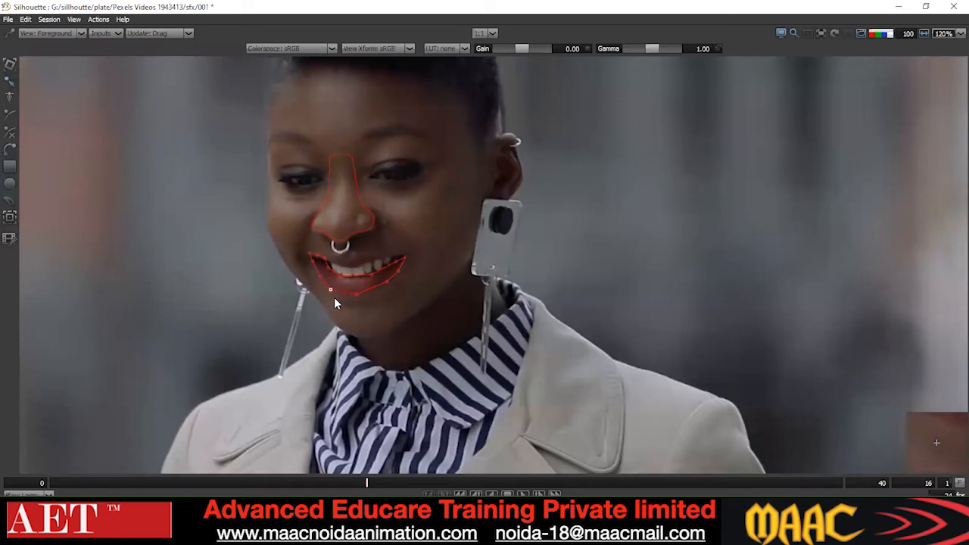
- Add and adjust points on the upper edge of the lower-lip shape near the corners of the mouth
{"action": "scroll", "coordinate": [349, 293], "scroll_direction": "down", "scroll_amount": 1}
{"action": "mouse_move", "coordinate": [367, 283]}
{"action": "left_mouse_down"}
{"action": "mouse_move", "coordinate": [372, 270]}
{"action": "mouse_move", "coordinate": [384, 272]}
{"action": "left_mouse_up"}
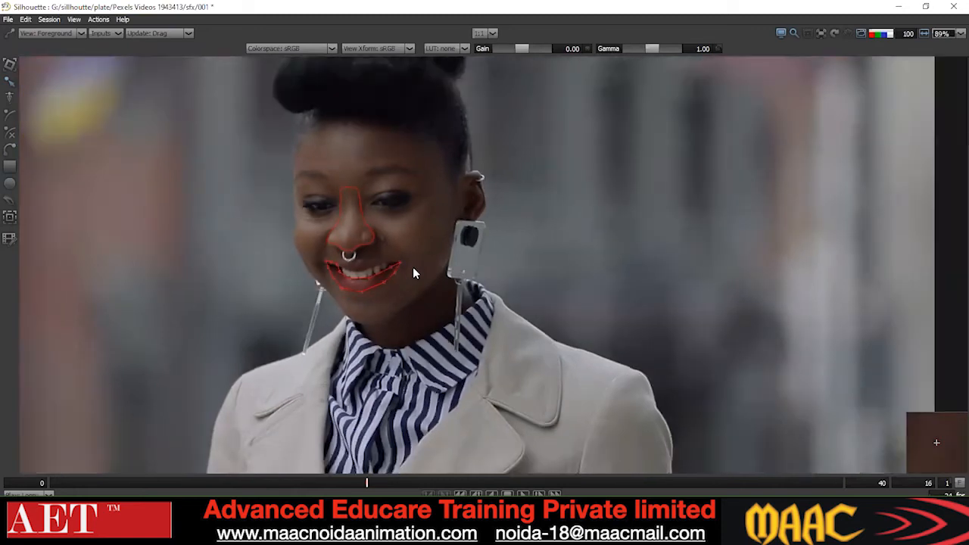
{"action": "scroll", "coordinate": [407, 276], "scroll_direction": "up", "scroll_amount": 1}
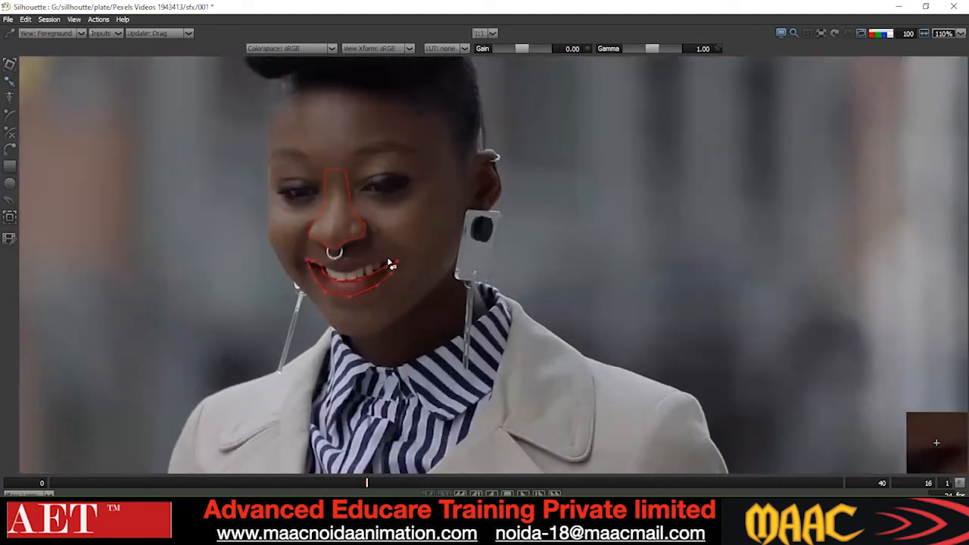
{"action": "left_click_drag", "start_coordinate": [437, 208], "coordinate": [227, 338]}
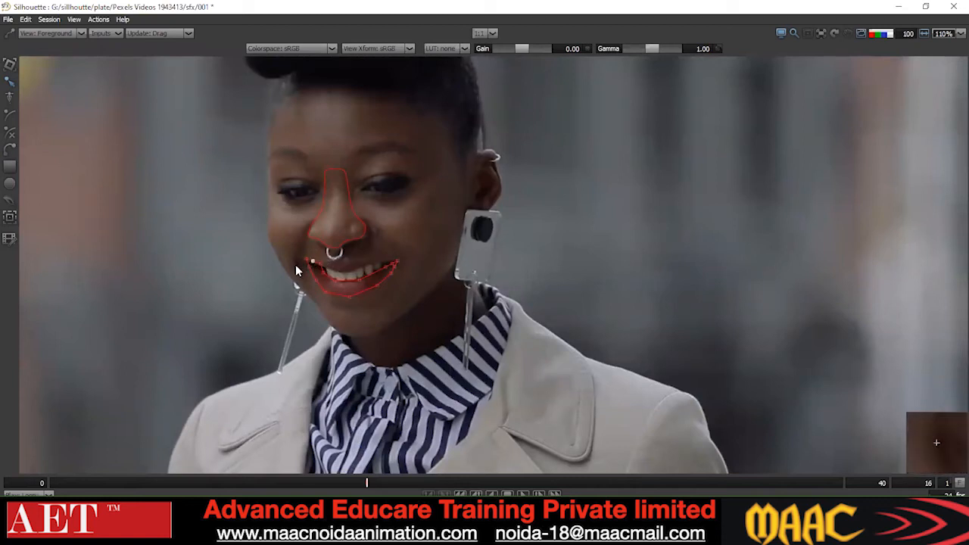
{"action": "scroll", "coordinate": [304, 266], "scroll_direction": "up", "scroll_amount": 5}
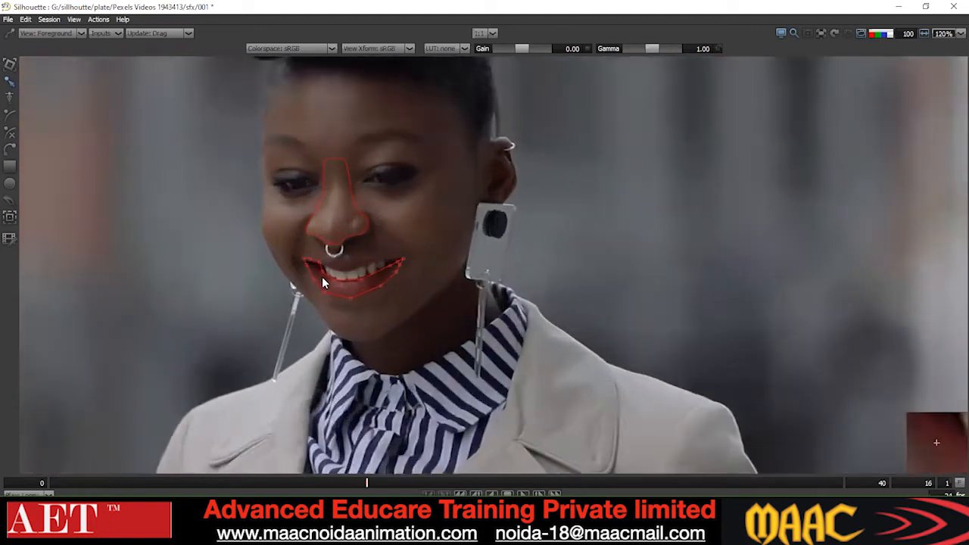
- Refine the lower-lip shape's upper edge beside the mouth corner below the nose ring to follow the lip and teeth
{"action": "left_click", "coordinate": [321, 267]}
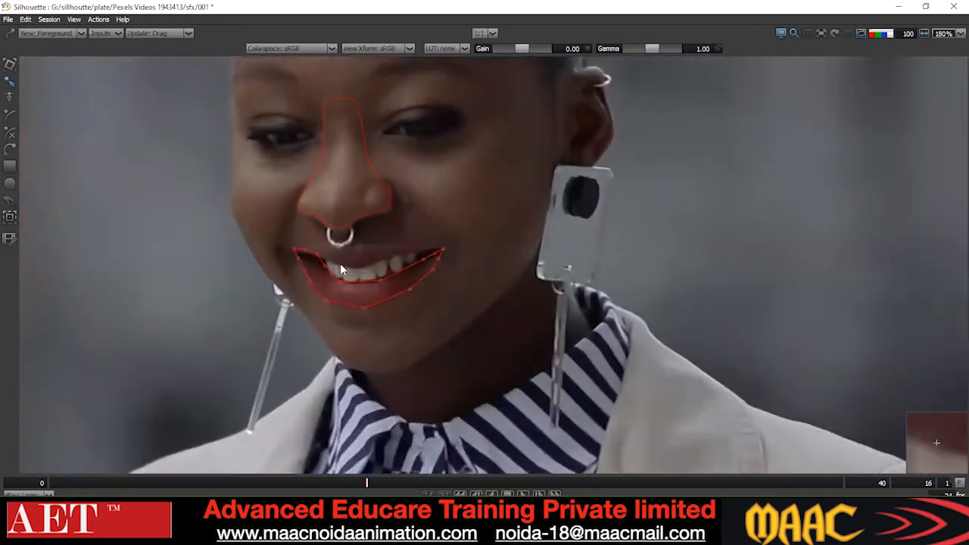
{"action": "left_click_drag", "start_coordinate": [326, 248], "coordinate": [303, 260]}
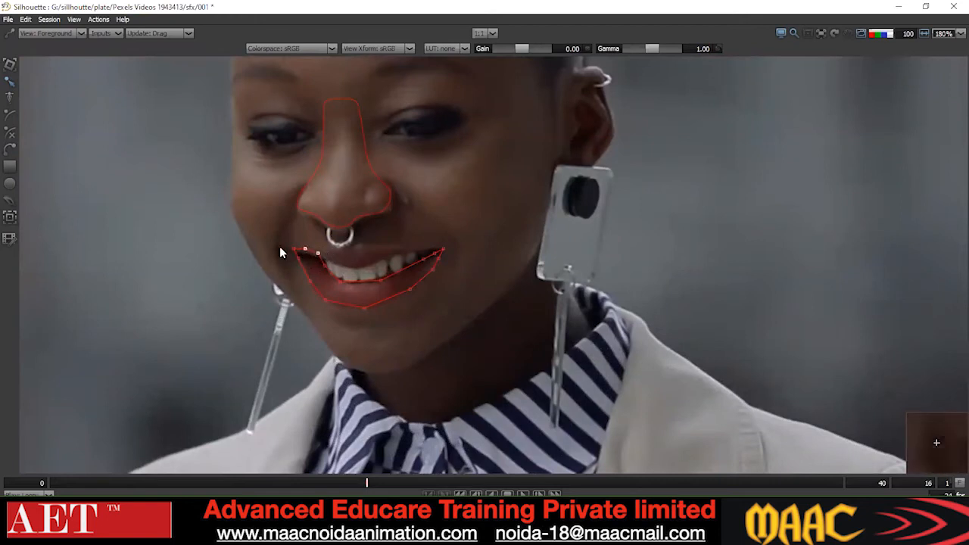
{"action": "scroll", "coordinate": [289, 269], "scroll_direction": "down", "scroll_amount": 2}
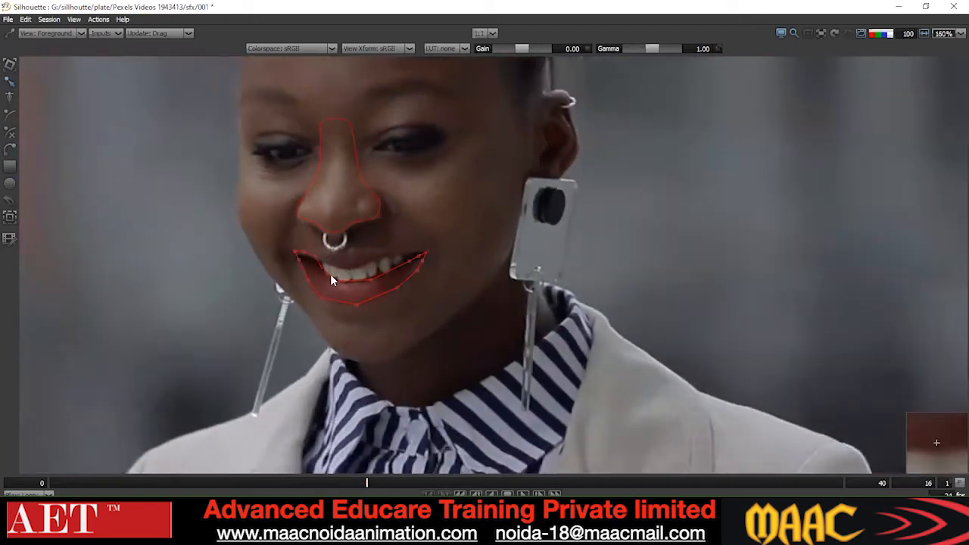
- Adjust the points along the lower-lip shape's bottom edge and at the mouth corner nearest the visible ear
{"action": "scroll", "coordinate": [337, 306], "scroll_direction": "down", "scroll_amount": 1}
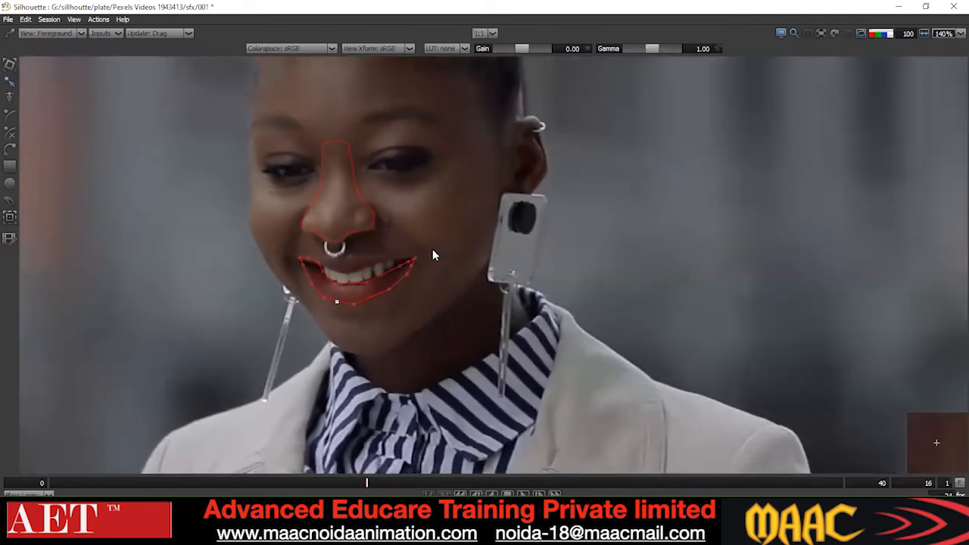
{"action": "scroll", "coordinate": [432, 255], "scroll_direction": "up", "scroll_amount": 2}
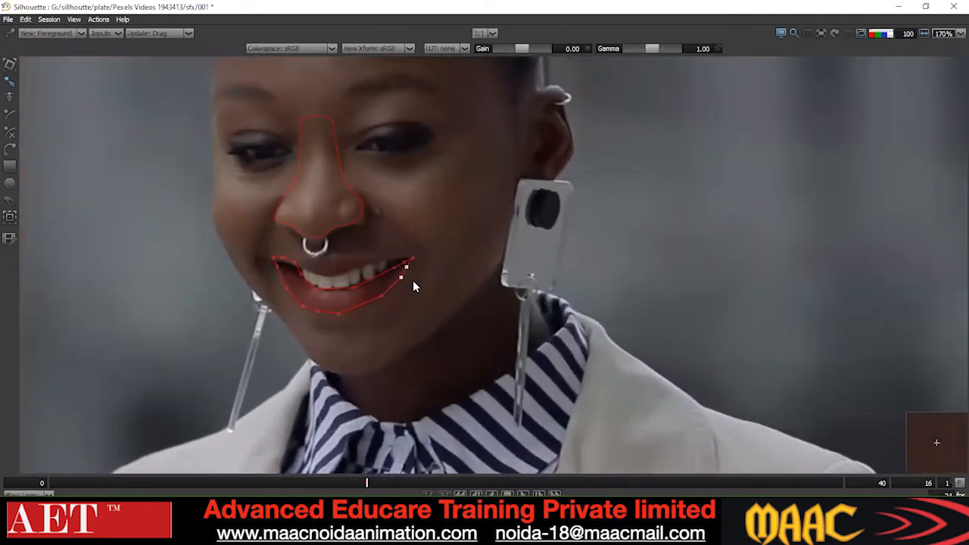
{"action": "scroll", "coordinate": [429, 270], "scroll_direction": "down", "scroll_amount": 3}
- Select all points of the lower-lip shape and smooth them into curves
{"action": "left_click", "coordinate": [433, 259]}
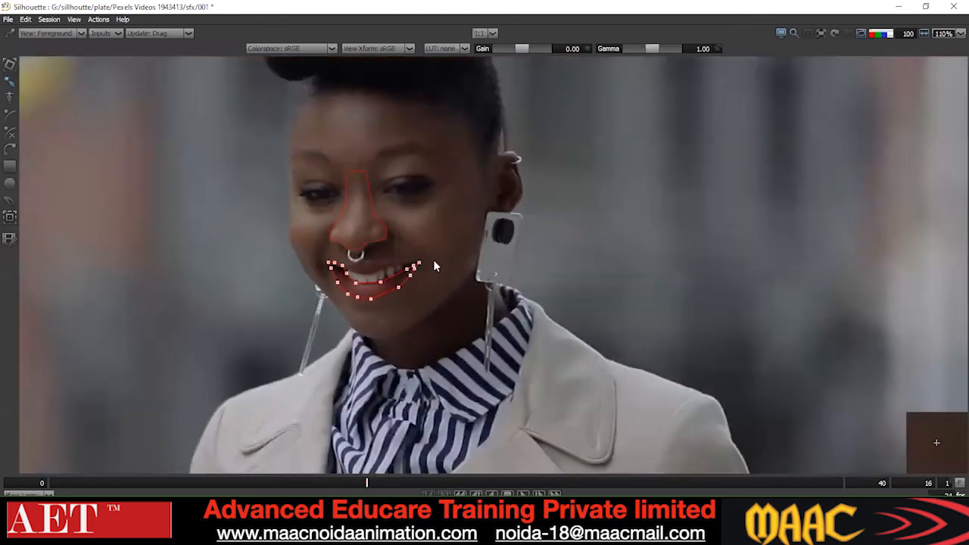
{"action": "key", "text": "ctrl+a"}
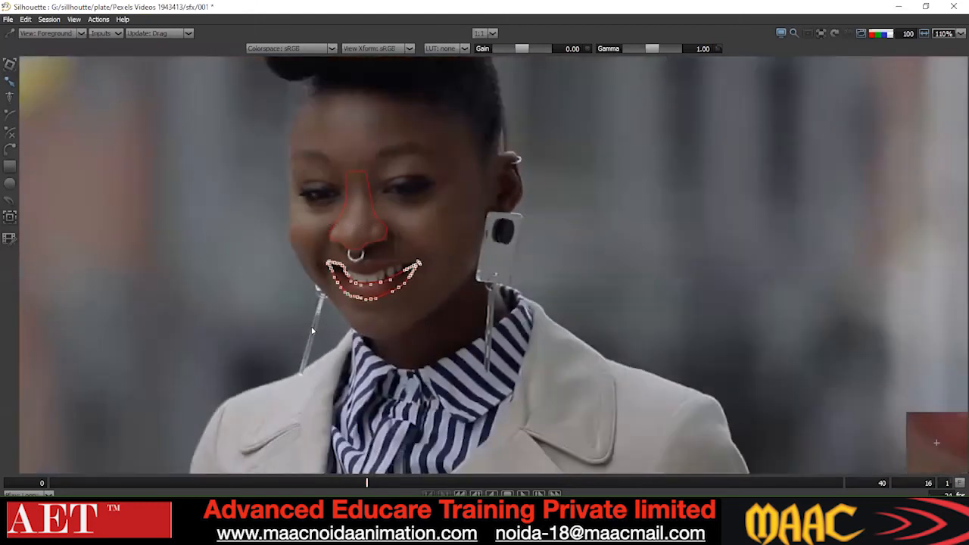
{"action": "left_click", "coordinate": [476, 278]}
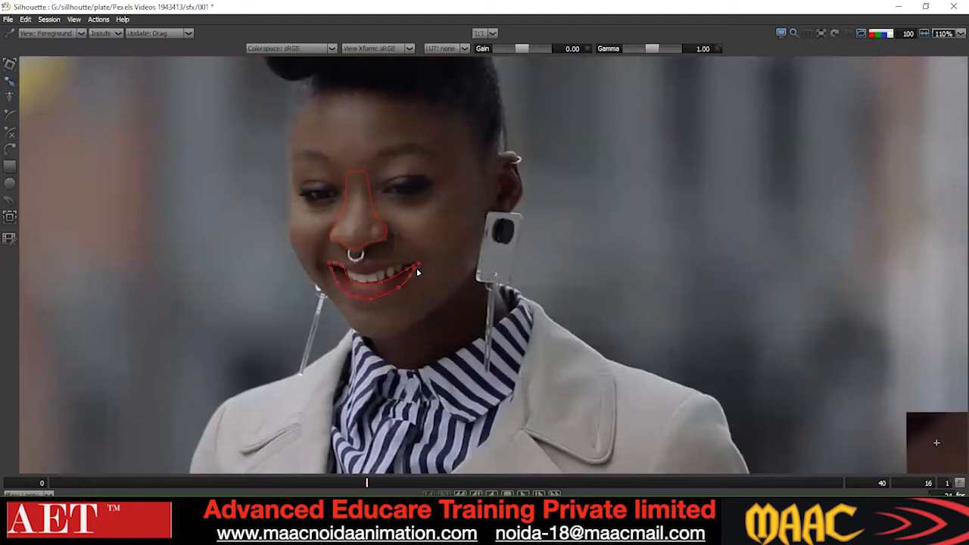
{"action": "scroll", "coordinate": [437, 277], "scroll_direction": "down", "scroll_amount": 2}
{"action": "key", "text": "ctrl+a"}
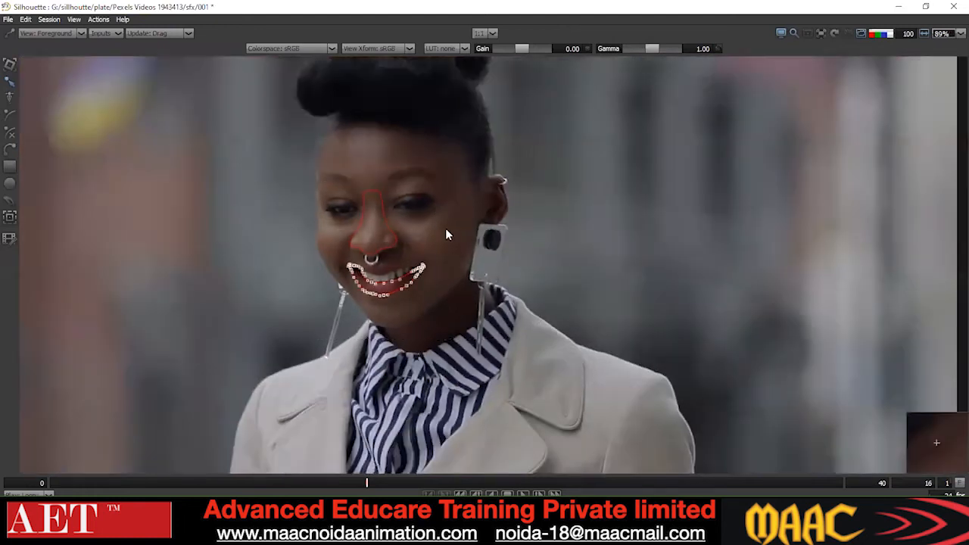
- Finish smoothing the selected lower-lip points and check the nose shape's outline beside them
{"action": "right_click", "coordinate": [436, 203]}
{"action": "left_click", "coordinate": [462, 312]}
{"action": "left_click", "coordinate": [392, 250]}
{"action": "left_click_drag", "start_coordinate": [458, 159], "coordinate": [278, 290]}
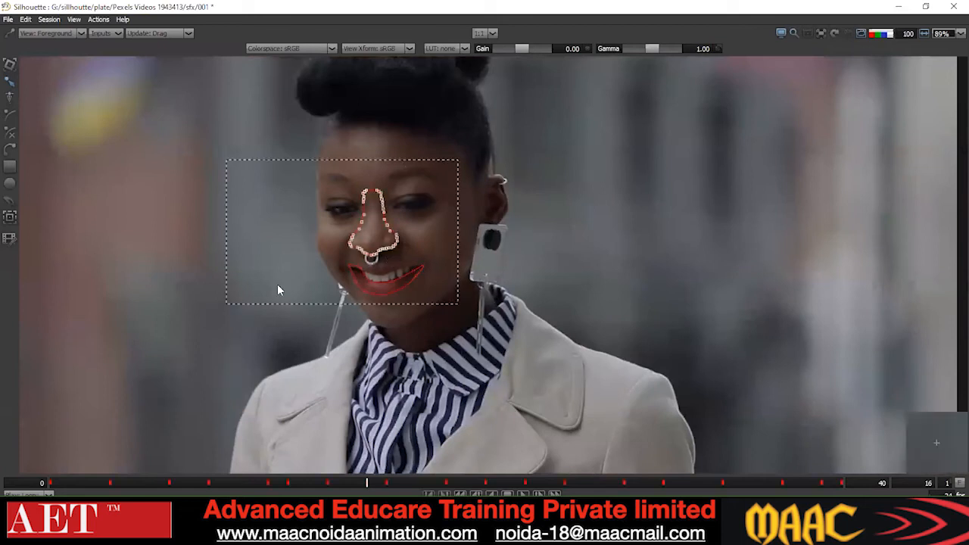
{"action": "left_click", "coordinate": [468, 240]}
{"action": "left_click", "coordinate": [402, 296]}
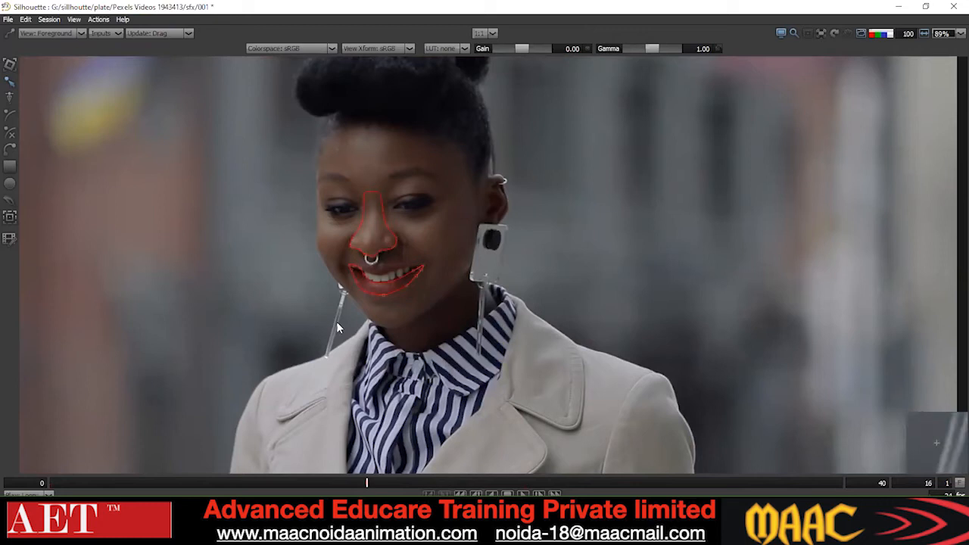
- Bring back the full workspace and change the lower-lip shape's outline colour to green
{"action": "key", "text": "grave"}
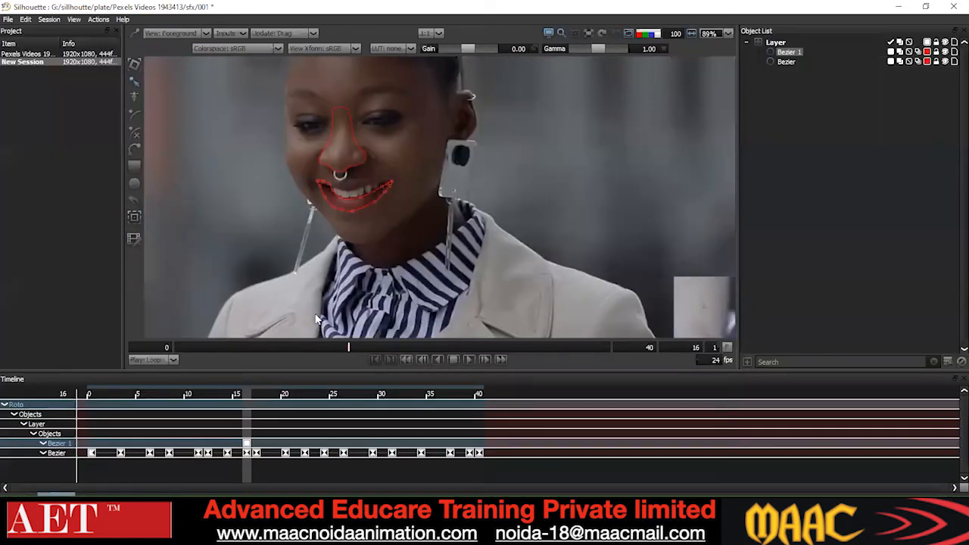
{"action": "scroll", "coordinate": [414, 216], "scroll_direction": "down", "scroll_amount": 3}
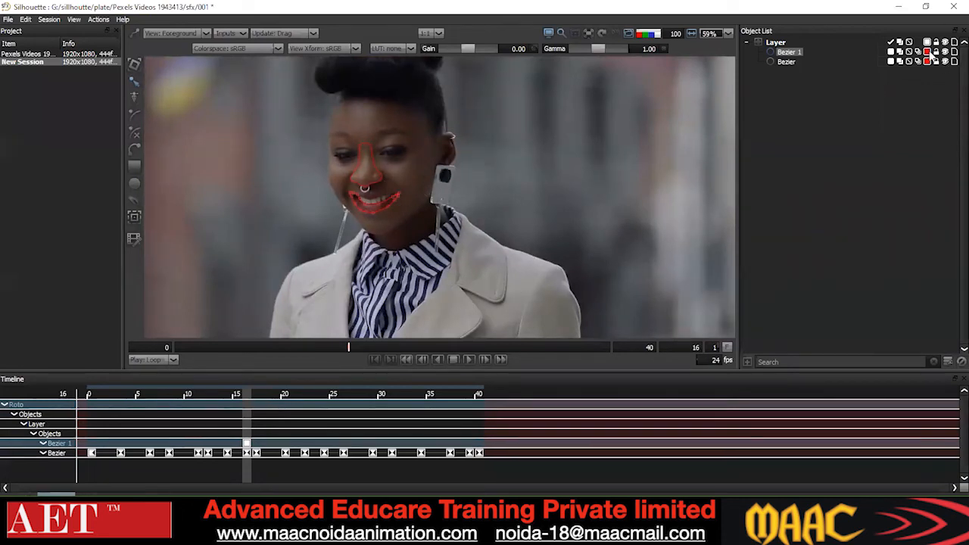
{"action": "left_click", "coordinate": [929, 52]}
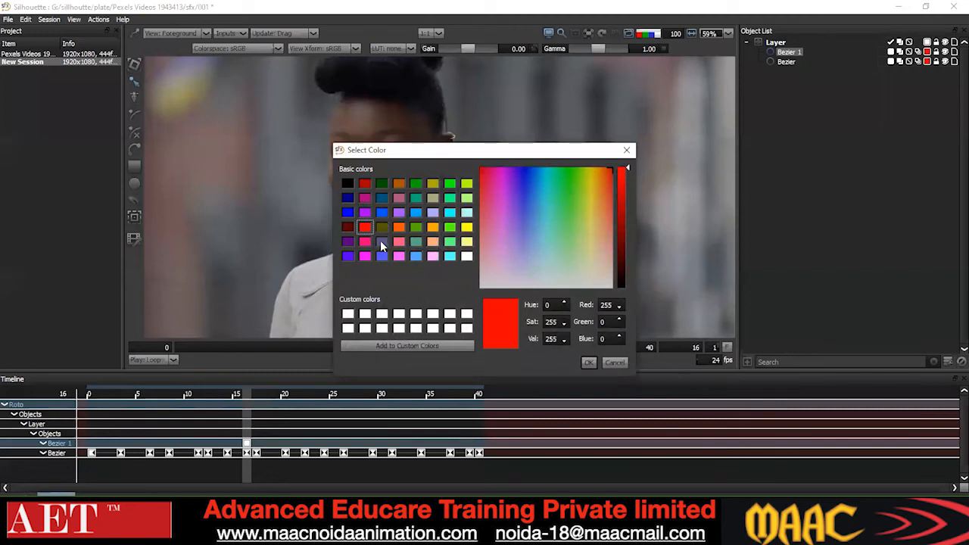
{"action": "left_click", "coordinate": [414, 184]}
{"action": "left_click", "coordinate": [587, 361]}
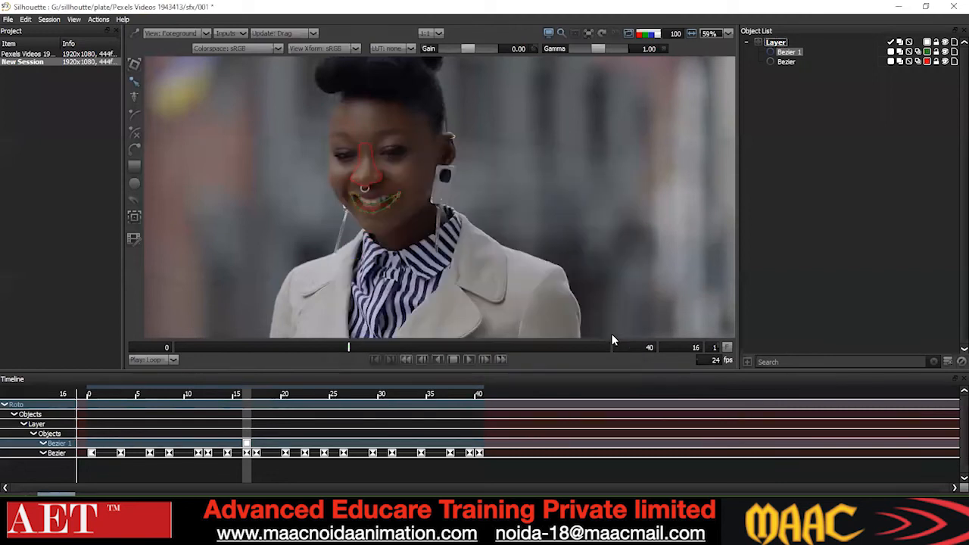
- Reselect all points of the green lower-lip shape at frame 16 and apply smoothing to them
{"action": "left_click", "coordinate": [396, 178]}
{"action": "scroll", "coordinate": [424, 175], "scroll_direction": "up", "scroll_amount": 4}
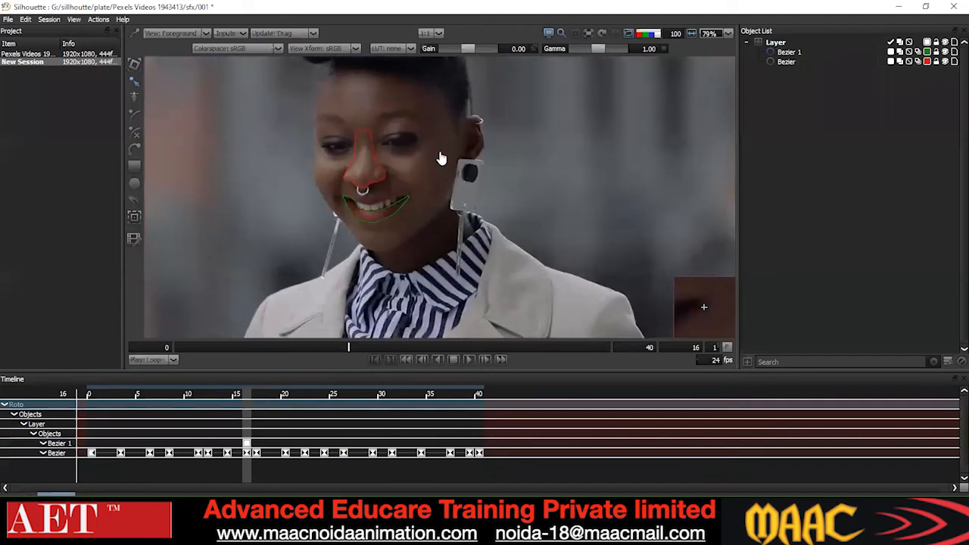
{"action": "left_click", "coordinate": [415, 174]}
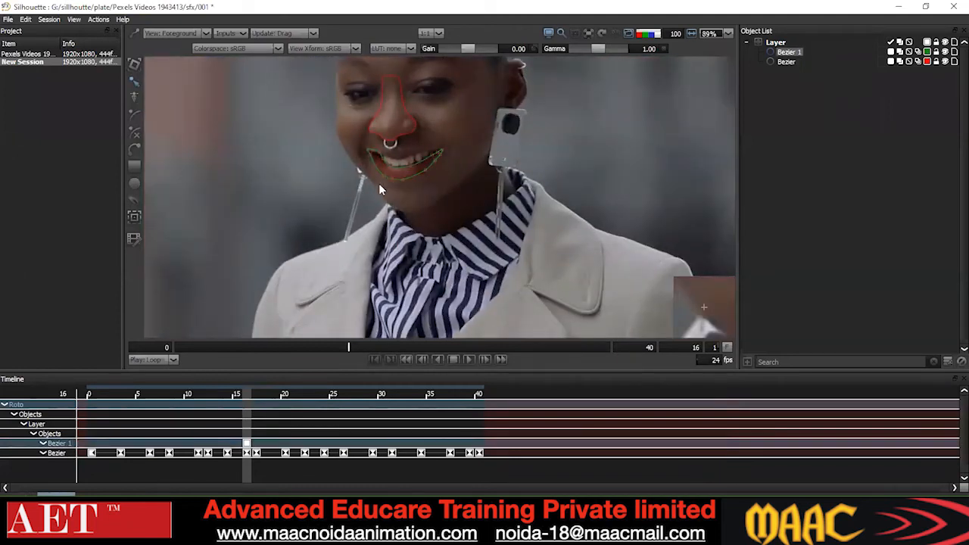
{"action": "scroll", "coordinate": [393, 187], "scroll_direction": "down", "scroll_amount": 2}
{"action": "left_click_drag", "start_coordinate": [258, 228], "coordinate": [447, 131]}
{"action": "right_click", "coordinate": [475, 189]}
{"action": "left_click", "coordinate": [509, 255]}
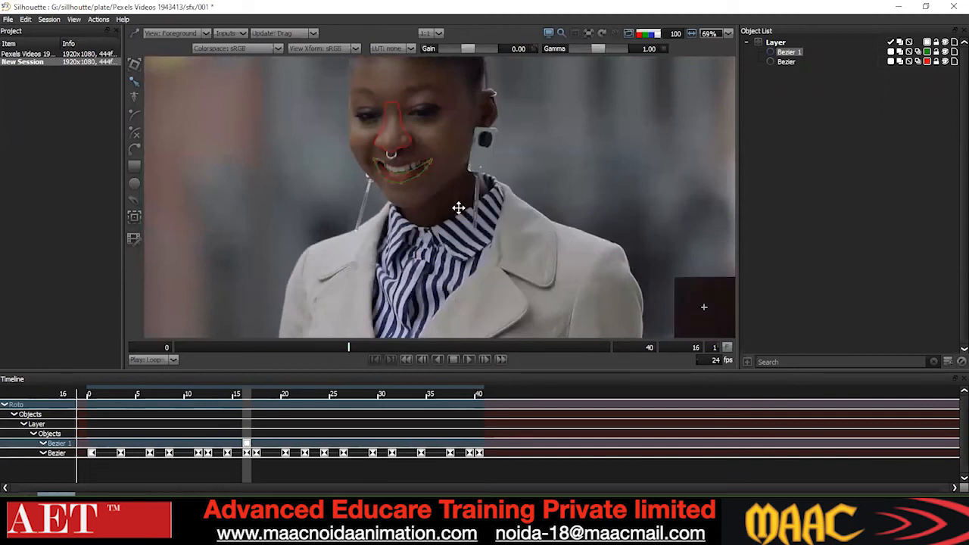
- Go back to frame 12 and shift the whole lower-lip shape onto the mouth to key its position
{"action": "scroll", "coordinate": [458, 212], "scroll_direction": "down", "scroll_amount": 2}
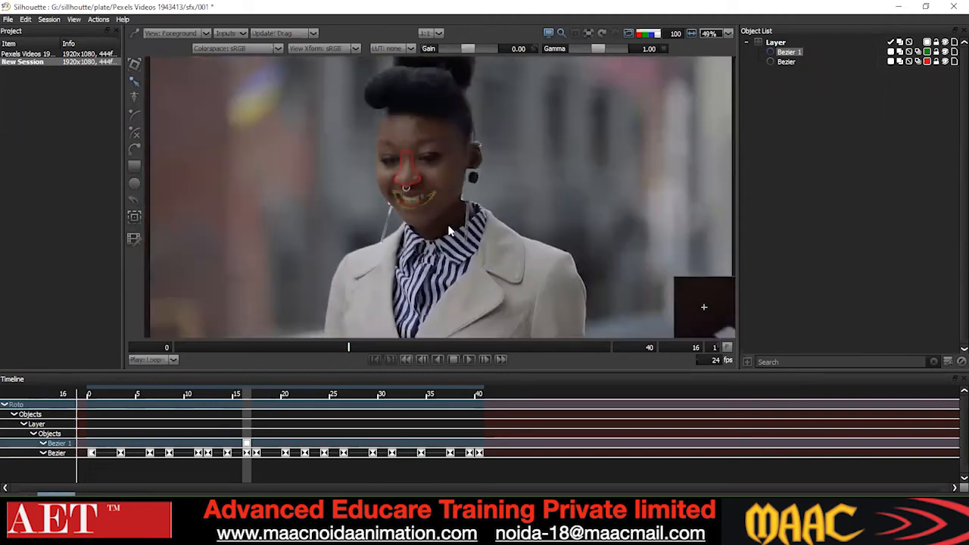
{"action": "scroll", "coordinate": [450, 209], "scroll_direction": "up", "scroll_amount": 1}
{"action": "key", "text": "z"}
{"action": "key", "text": "z"}
{"action": "key", "text": "z"}
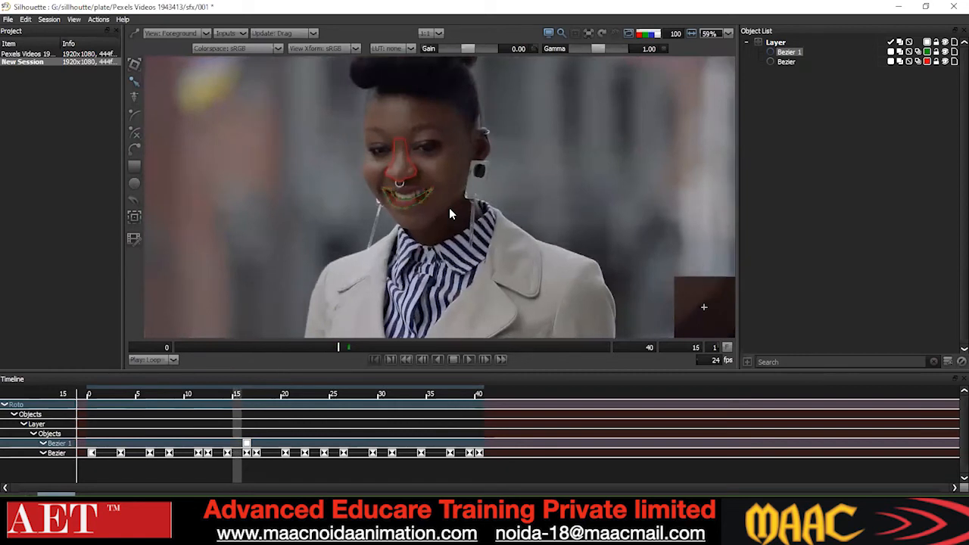
{"action": "key", "text": "z"}
{"action": "left_click_drag", "start_coordinate": [586, 126], "coordinate": [217, 284]}
{"action": "key", "text": "Right"}
{"action": "key", "text": "Right"}
{"action": "key", "text": "Right"}
{"action": "key", "text": "Up"}
{"action": "key", "text": "Up"}
{"action": "key", "text": "Up"}
{"action": "key", "text": "Up"}
{"action": "key", "text": "Right"}
{"action": "left_click", "coordinate": [465, 244]}
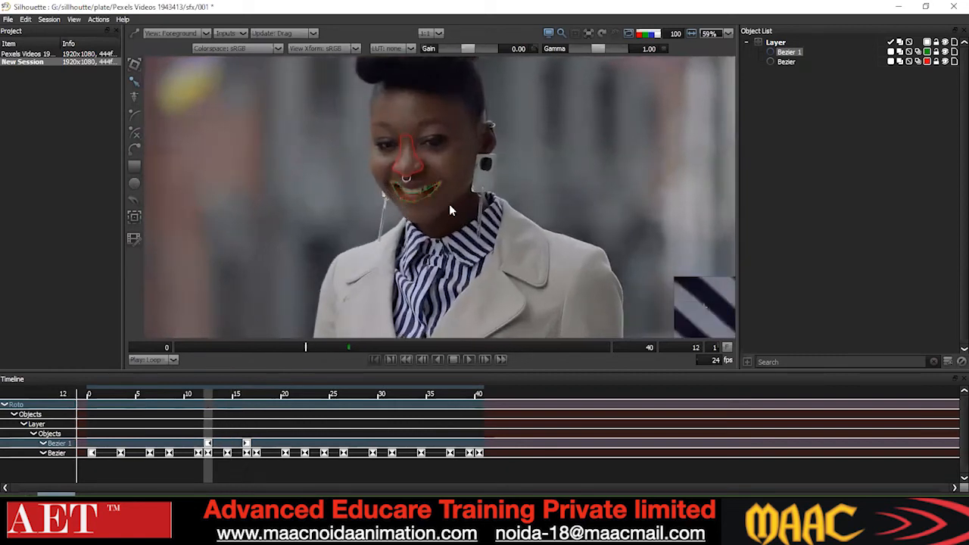
- Go back to frame 8 and move all lower-lip points onto the mouth to set a keyframe
{"action": "key", "text": "z"}
{"action": "key", "text": "z"}
{"action": "key", "text": "z"}
{"action": "key", "text": "z"}
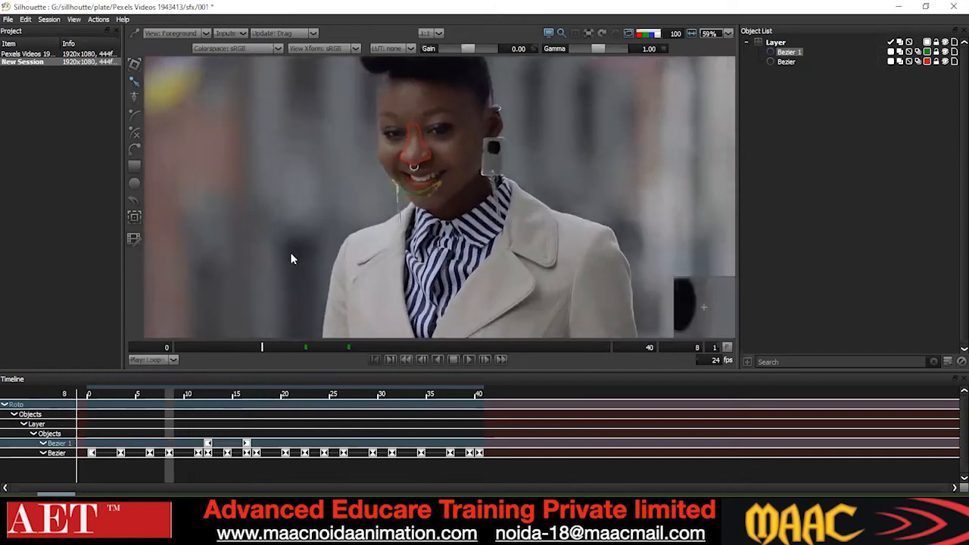
{"action": "left_click_drag", "start_coordinate": [290, 252], "coordinate": [484, 143]}
{"action": "key", "text": "Right"}
{"action": "key", "text": "Right"}
{"action": "key", "text": "Right"}
{"action": "key", "text": "Up"}
{"action": "key", "text": "Up"}
{"action": "key", "text": "Up"}
{"action": "key", "text": "Up"}
{"action": "key", "text": "Right"}
{"action": "key", "text": "Right"}
{"action": "key", "text": "Right"}
{"action": "key", "text": "Right"}
{"action": "key", "text": "Right"}
{"action": "left_click", "coordinate": [432, 230]}
{"action": "left_click_drag", "start_coordinate": [530, 118], "coordinate": [252, 261]}
{"action": "left_click", "coordinate": [432, 227]}
- Go back to frame 4 and reposition the complete lower-lip shape to match the mouth
{"action": "key", "text": "z"}
{"action": "key", "text": "z"}
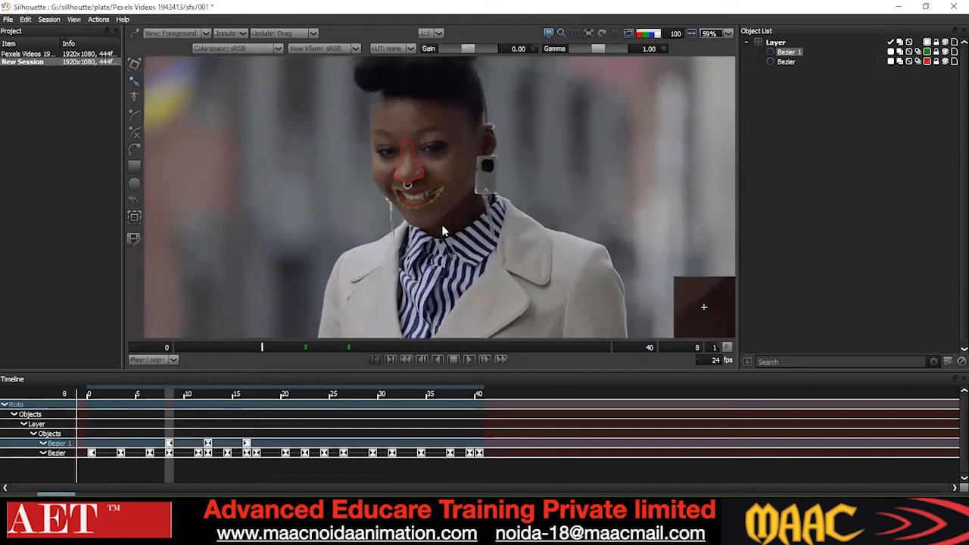
{"action": "key", "text": "z"}
{"action": "key", "text": "z"}
{"action": "left_click_drag", "start_coordinate": [483, 150], "coordinate": [285, 271]}
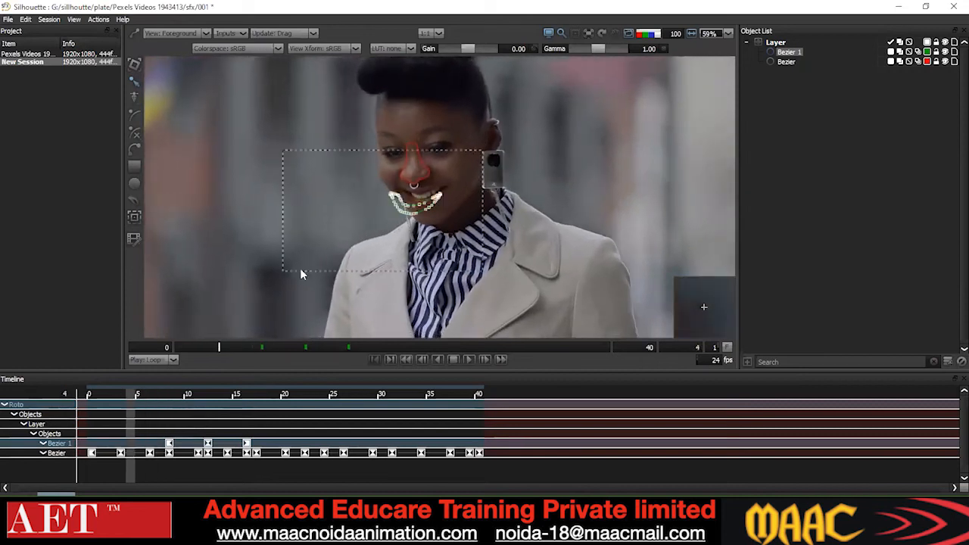
{"action": "key", "text": "Right"}
{"action": "key", "text": "Right"}
{"action": "key", "text": "Right"}
{"action": "key", "text": "Up"}
{"action": "key", "text": "Up"}
{"action": "key", "text": "Up"}
{"action": "left_click_drag", "start_coordinate": [361, 246], "coordinate": [369, 273]}
{"action": "left_click_drag", "start_coordinate": [489, 171], "coordinate": [317, 257]}
{"action": "key", "text": "Left"}
{"action": "key", "text": "Left"}
{"action": "left_click", "coordinate": [441, 228]}
{"action": "left_click_drag", "start_coordinate": [462, 165], "coordinate": [265, 277]}
{"action": "left_click", "coordinate": [418, 253]}
{"action": "left_click_drag", "start_coordinate": [410, 234], "coordinate": [369, 240]}
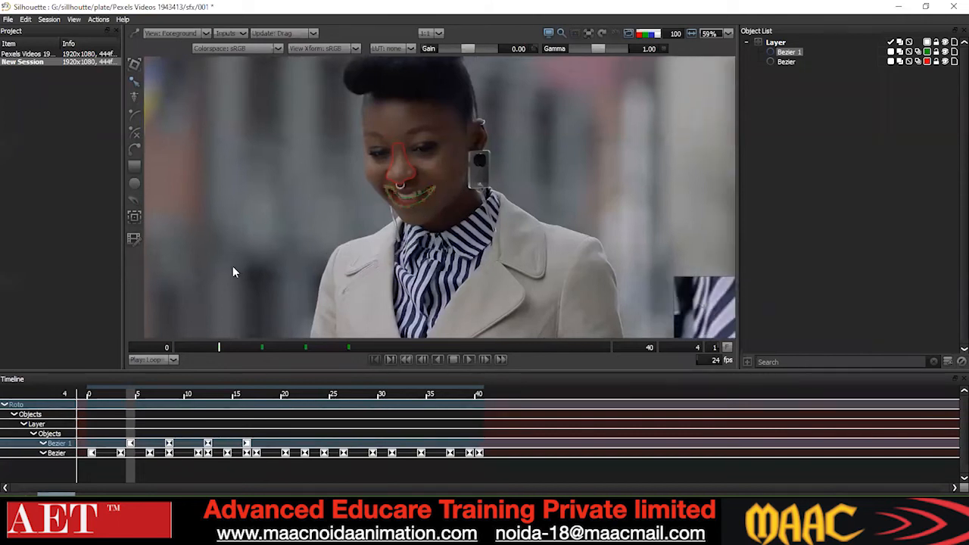
- Go back to frame 0 and nudge the whole lower-lip shape into place over the mouth
{"action": "key", "text": "z"}
{"action": "key", "text": "z"}
{"action": "key", "text": "z"}
{"action": "key", "text": "z"}
{"action": "left_click_drag", "start_coordinate": [443, 166], "coordinate": [306, 243]}
{"action": "key", "text": "Right"}
{"action": "key", "text": "Right"}
{"action": "key", "text": "Right"}
{"action": "key", "text": "Right"}
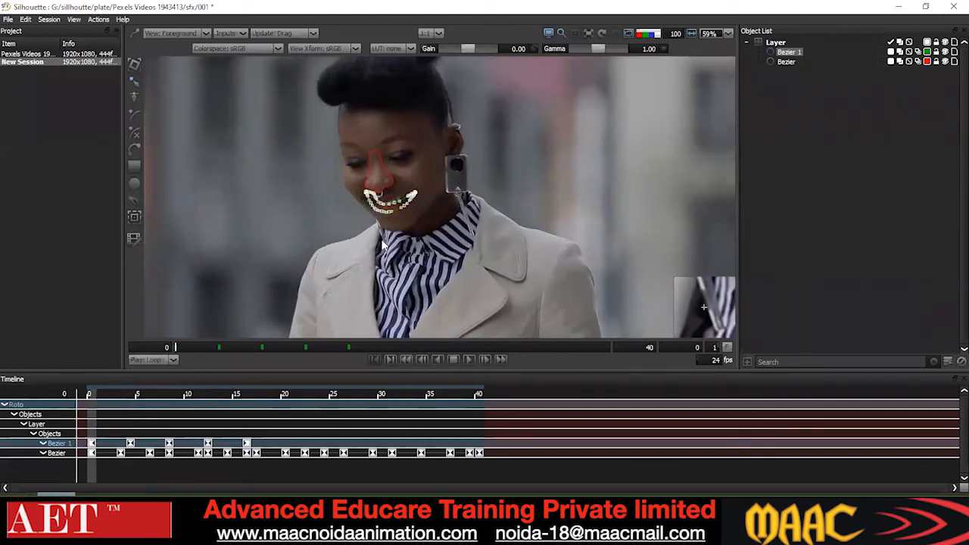
{"action": "left_click", "coordinate": [380, 254]}
{"action": "left_click_drag", "start_coordinate": [454, 156], "coordinate": [300, 253]}
{"action": "key", "text": "Left"}
{"action": "key", "text": "Left"}
{"action": "left_click", "coordinate": [306, 273]}
{"action": "left_click_drag", "start_coordinate": [469, 157], "coordinate": [282, 257]}
{"action": "left_click", "coordinate": [282, 256]}
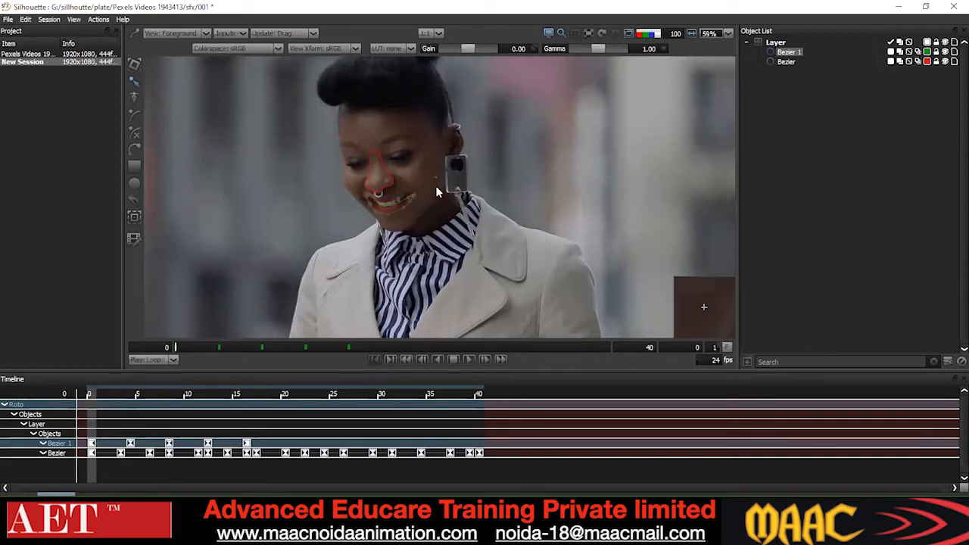
- Narrow the lower-lip shape slightly at frame 0 with the Transform tool, and return to point editing
{"action": "left_click_drag", "start_coordinate": [463, 155], "coordinate": [288, 265]}
{"action": "left_click", "coordinate": [288, 261]}
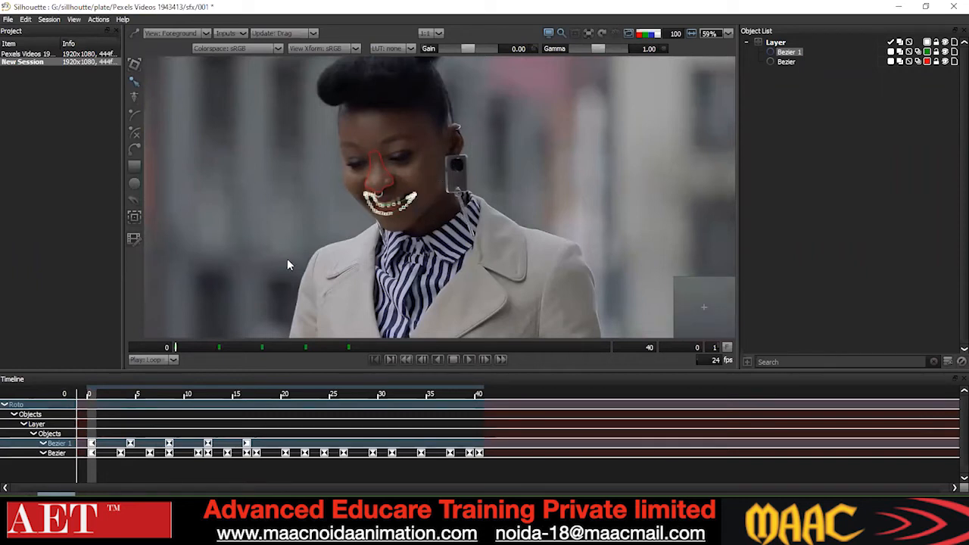
{"action": "key", "text": "t"}
{"action": "left_click_drag", "start_coordinate": [416, 194], "coordinate": [414, 192]}
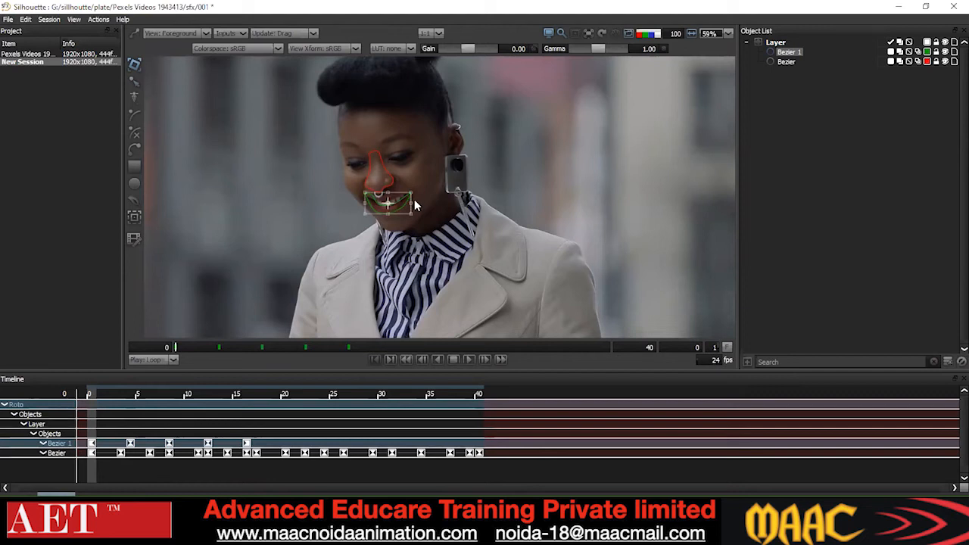
{"action": "left_click", "coordinate": [134, 80]}
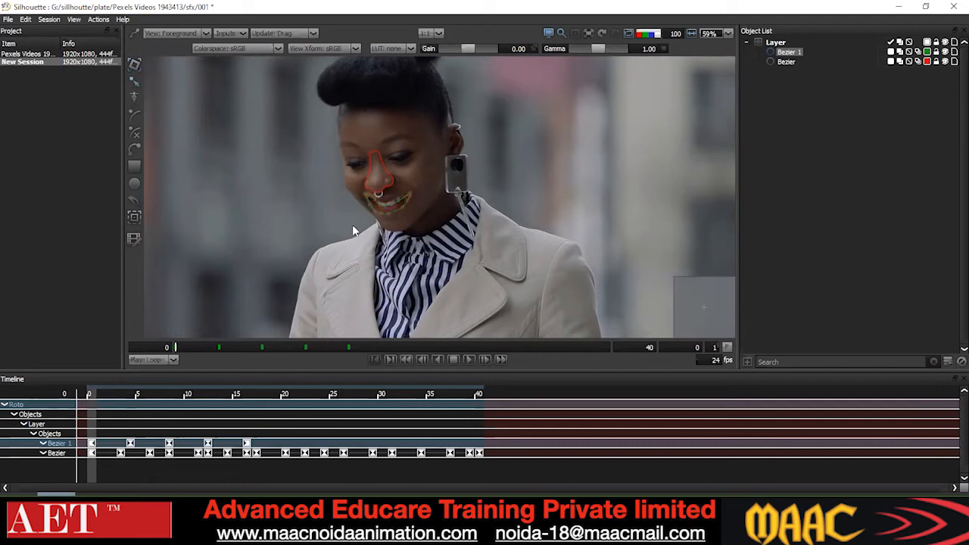
- Select all points of the lower-lip shape at frame 0 and apply smoothing to them
{"action": "left_click_drag", "start_coordinate": [352, 225], "coordinate": [336, 257]}
{"action": "scroll", "coordinate": [336, 256], "scroll_direction": "up", "scroll_amount": 2}
{"action": "scroll", "coordinate": [337, 256], "scroll_direction": "down", "scroll_amount": 2}
{"action": "scroll", "coordinate": [336, 259], "scroll_direction": "up", "scroll_amount": 2}
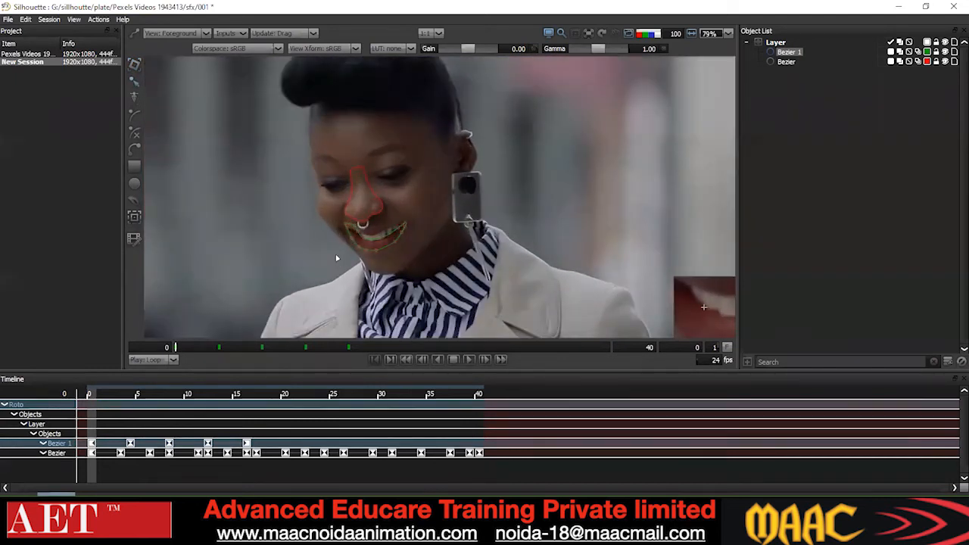
{"action": "scroll", "coordinate": [333, 252], "scroll_direction": "down", "scroll_amount": 1}
{"action": "left_click_drag", "start_coordinate": [421, 192], "coordinate": [255, 309]}
{"action": "right_click", "coordinate": [461, 152]}
{"action": "left_click", "coordinate": [488, 255]}
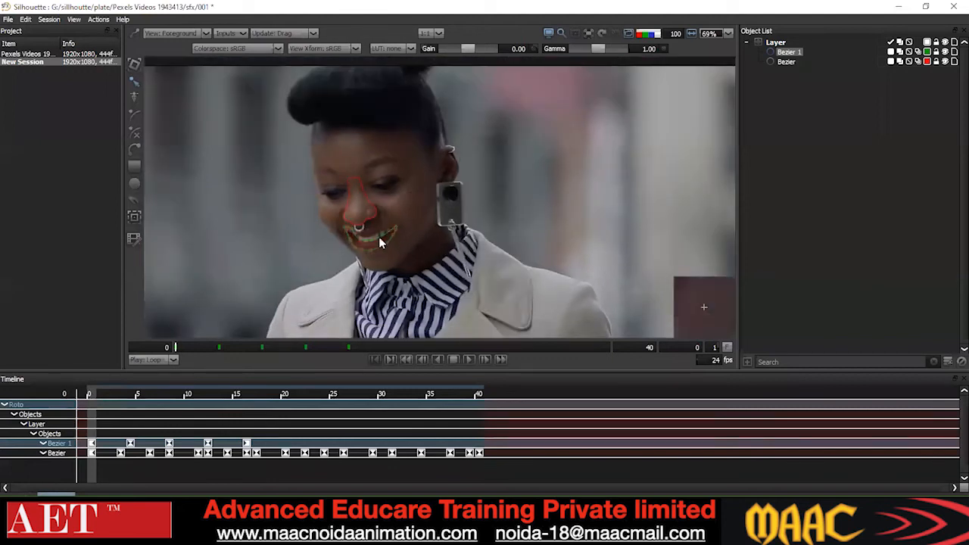
- Step through frames 0 to 19 to examine how the lower-lip shape follows the mouth
{"action": "key", "text": "x"}
{"action": "key", "text": "x"}
{"action": "key", "text": "x"}
{"action": "key", "text": "x"}
{"action": "key", "text": "x"}
{"action": "key", "text": "x"}
{"action": "key", "text": "x"}
{"action": "key", "text": "x"}
{"action": "key", "text": "x"}
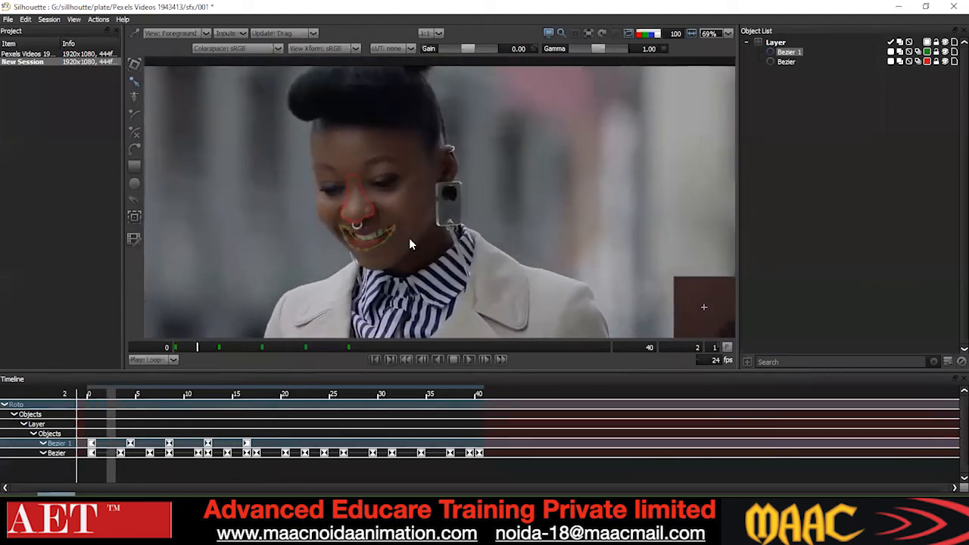
{"action": "key", "text": "x"}
{"action": "key", "text": "x"}
{"action": "key", "text": "x"}
{"action": "key", "text": "x"}
{"action": "key", "text": "x"}
{"action": "key", "text": "x"}
{"action": "key", "text": "x"}
{"action": "key", "text": "x"}
{"action": "key", "text": "x"}
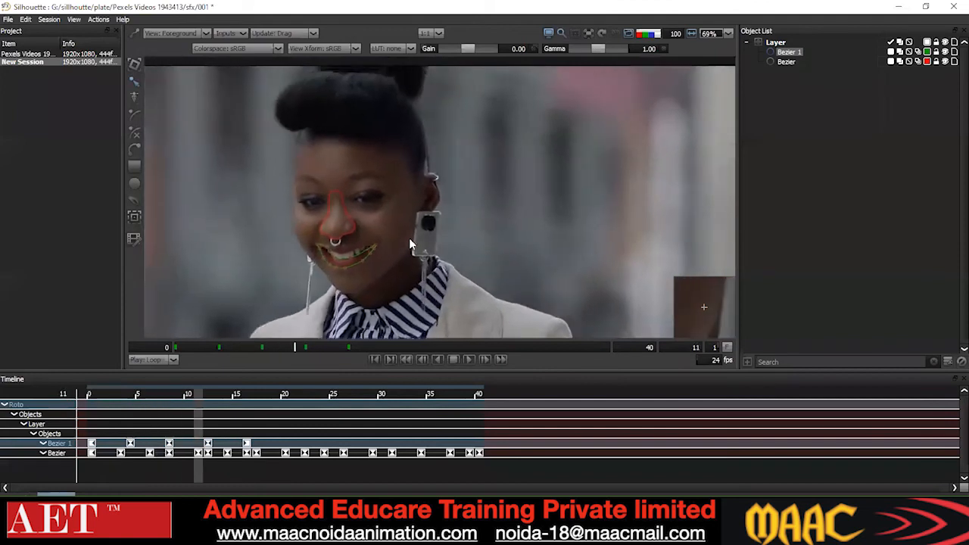
{"action": "key", "text": "x"}
{"action": "key", "text": "x"}
{"action": "key", "text": "x"}
{"action": "key", "text": "x"}
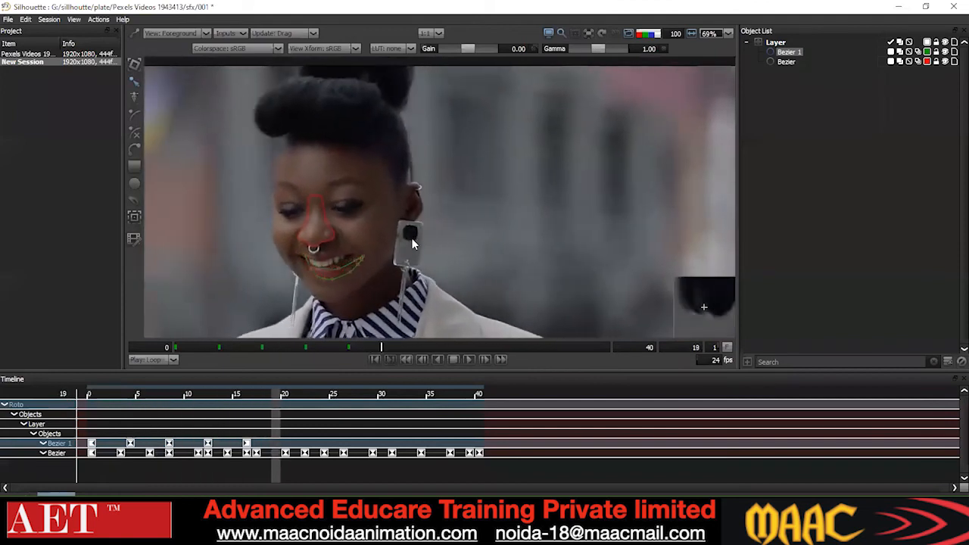
- Key the lower-lip shape at frame 22 by moving all its points onto the mouth
{"action": "key", "text": "ctrl+a"}
{"action": "key", "text": "shift+Left"}
{"action": "key", "text": "shift+Left"}
{"action": "key", "text": "shift+Left"}
{"action": "key", "text": "shift+Up"}
{"action": "key", "text": "Right"}
{"action": "key", "text": "Right"}
{"action": "key", "text": "Right"}
{"action": "key", "text": "Right"}
{"action": "key", "text": "Down"}
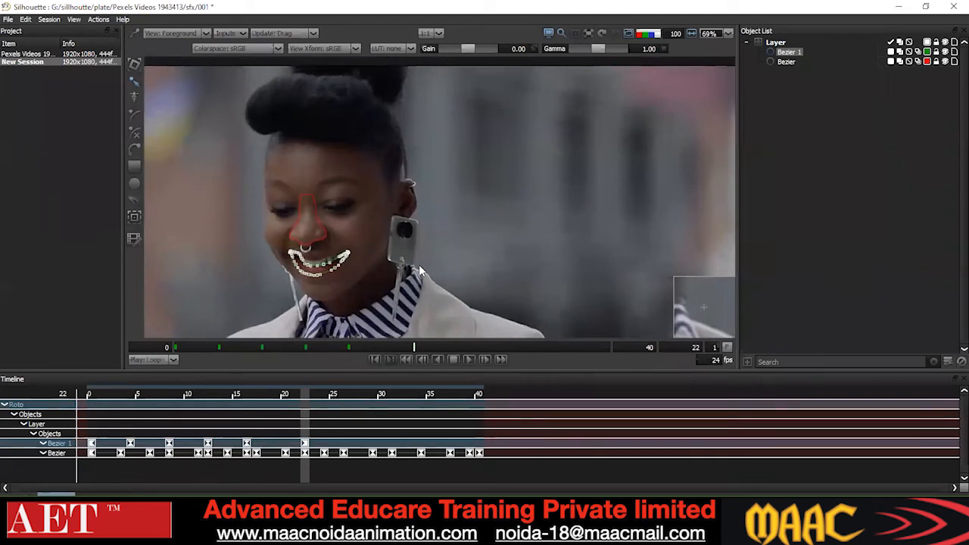
- Reselect the lower-lip shape's points at frame 22 and apply smoothing to them
{"action": "left_click", "coordinate": [363, 255]}
{"action": "left_click_drag", "start_coordinate": [270, 290], "coordinate": [356, 244]}
{"action": "right_click", "coordinate": [408, 266]}
{"action": "left_click", "coordinate": [426, 370]}
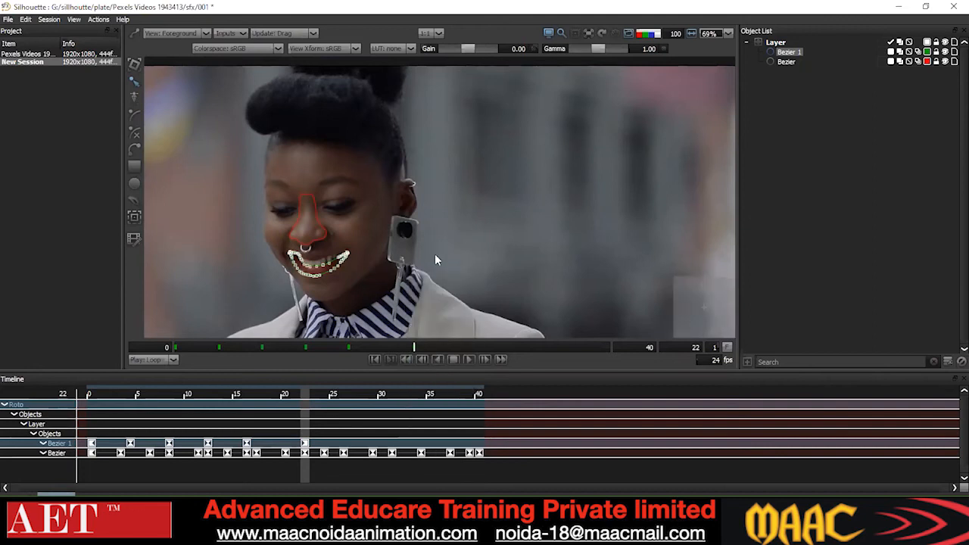
- Advance to frame 28 and nudge the whole lower-lip shape up and sideways to match the mouth
{"action": "scroll", "coordinate": [435, 257], "scroll_direction": "down", "scroll_amount": 1}
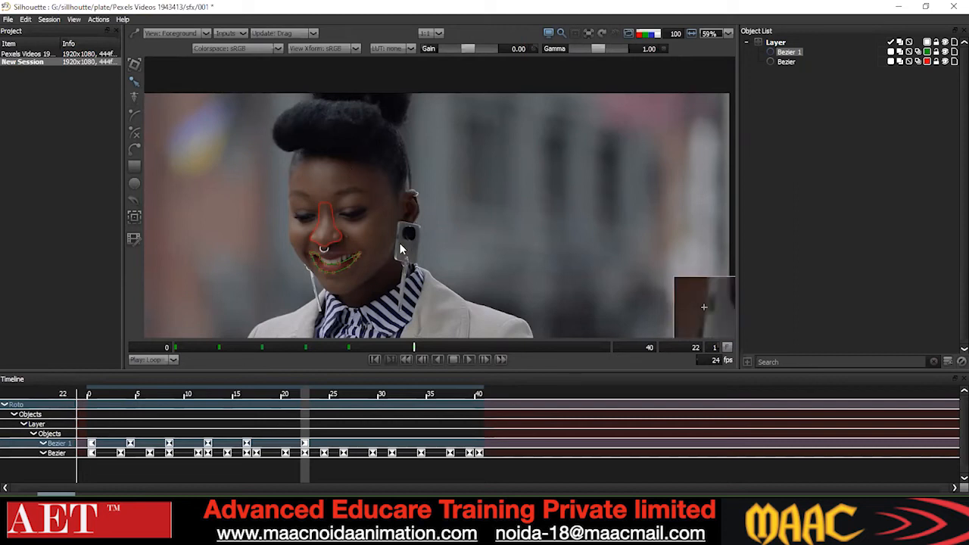
{"action": "key", "text": "x"}
{"action": "key", "text": "x"}
{"action": "key", "text": "x"}
{"action": "key", "text": "x"}
{"action": "key", "text": "x"}
{"action": "key", "text": "x"}
{"action": "key", "text": "ctrl+a"}
{"action": "key", "text": "Up"}
{"action": "key", "text": "Up"}
{"action": "key", "text": "Left"}
{"action": "key", "text": "Left"}
{"action": "key", "text": "Right"}
{"action": "left_click", "coordinate": [413, 292]}
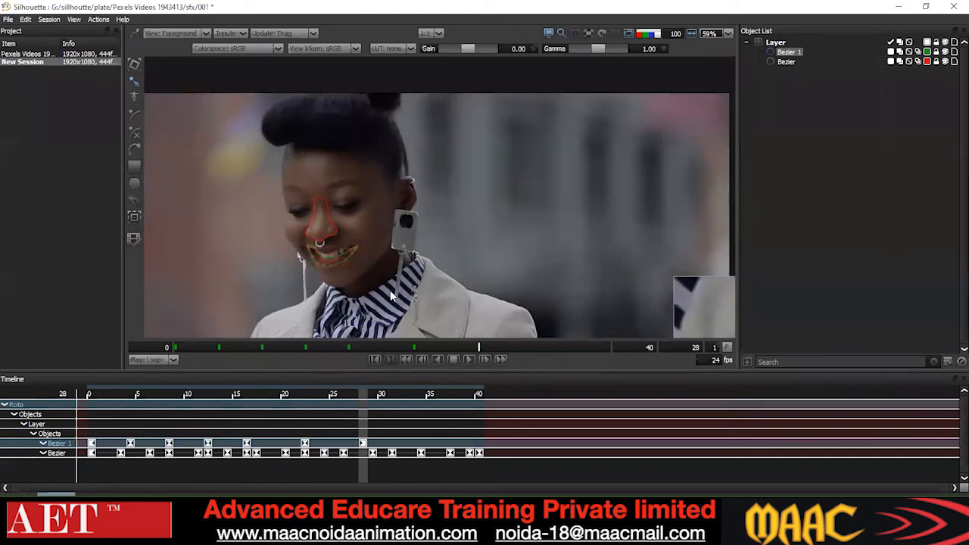
- Advance to frame 33 and nudge the whole lower-lip shape upward to match the mouth
{"action": "key", "text": "x"}
{"action": "key", "text": "x"}
{"action": "key", "text": "x"}
{"action": "key", "text": "x"}
{"action": "key", "text": "x"}
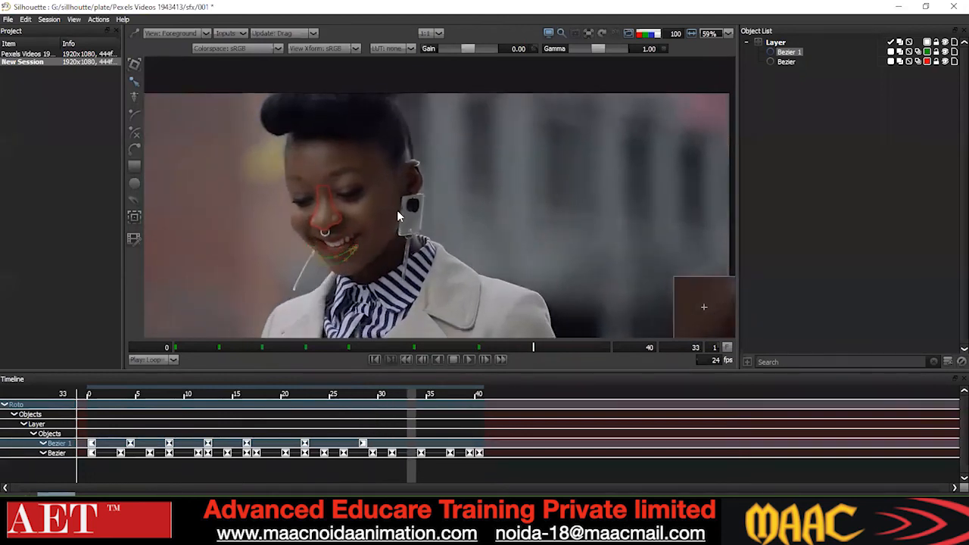
{"action": "key", "text": "ctrl+a"}
{"action": "key", "text": "Up"}
{"action": "key", "text": "Up"}
{"action": "key", "text": "Up"}
{"action": "key", "text": "Up"}
{"action": "key", "text": "Up"}
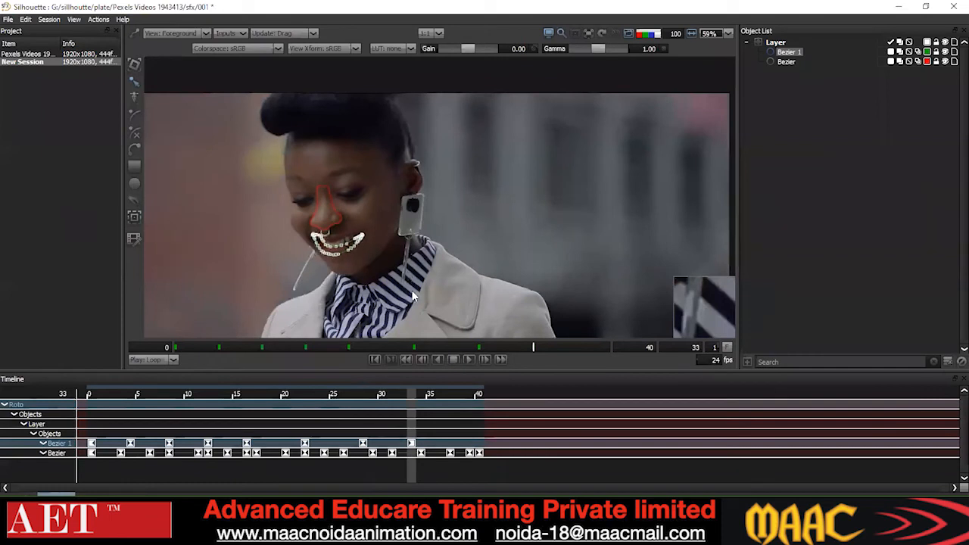
{"action": "left_click", "coordinate": [389, 262]}
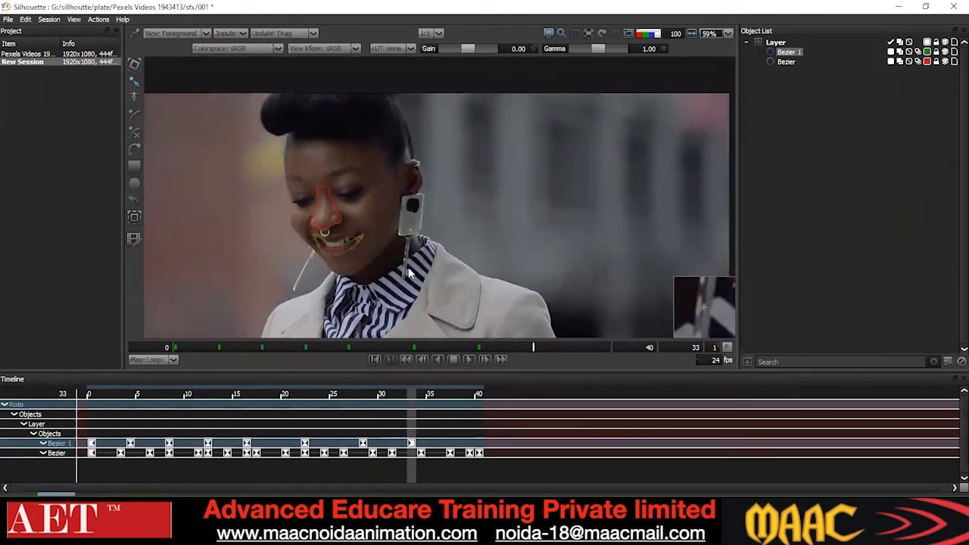
- Key the lower-lip shape at frame 38 by nudging all its points sideways and up onto the mouth
{"action": "key", "text": "x"}
{"action": "key", "text": "x"}
{"action": "key", "text": "x"}
{"action": "key", "text": "x"}
{"action": "key", "text": "x"}
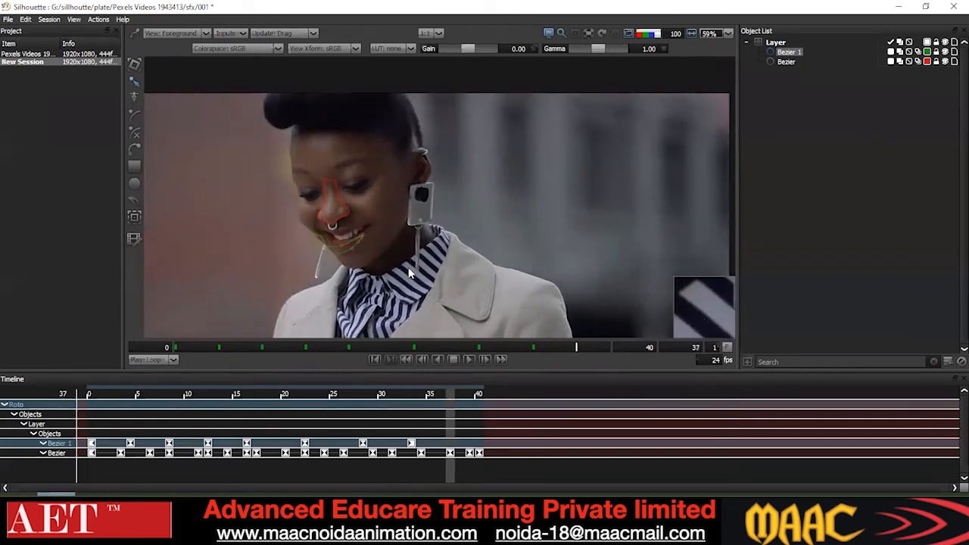
{"action": "key", "text": "ctrl+a"}
{"action": "key", "text": "Right"}
{"action": "key", "text": "Right"}
{"action": "key", "text": "Right"}
{"action": "key", "text": "Right"}
{"action": "key", "text": "Right"}
{"action": "key", "text": "Up"}
{"action": "key", "text": "Up"}
{"action": "key", "text": "Up"}
{"action": "key", "text": "Up"}
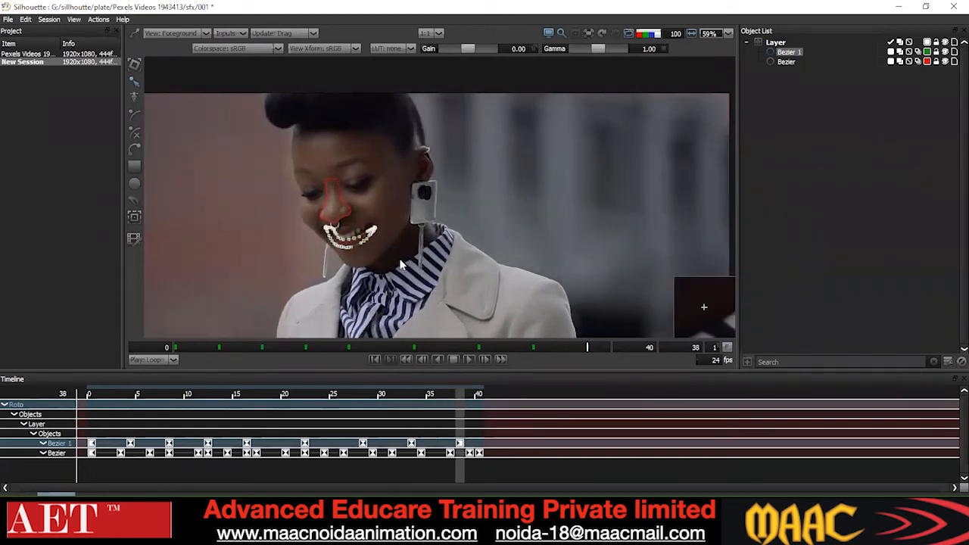
{"action": "left_click", "coordinate": [401, 265]}
- Transform the whole lower-lip shape at frame 38, scaling it slightly to fit the width of the mouth
{"action": "left_click_drag", "start_coordinate": [398, 183], "coordinate": [227, 303]}
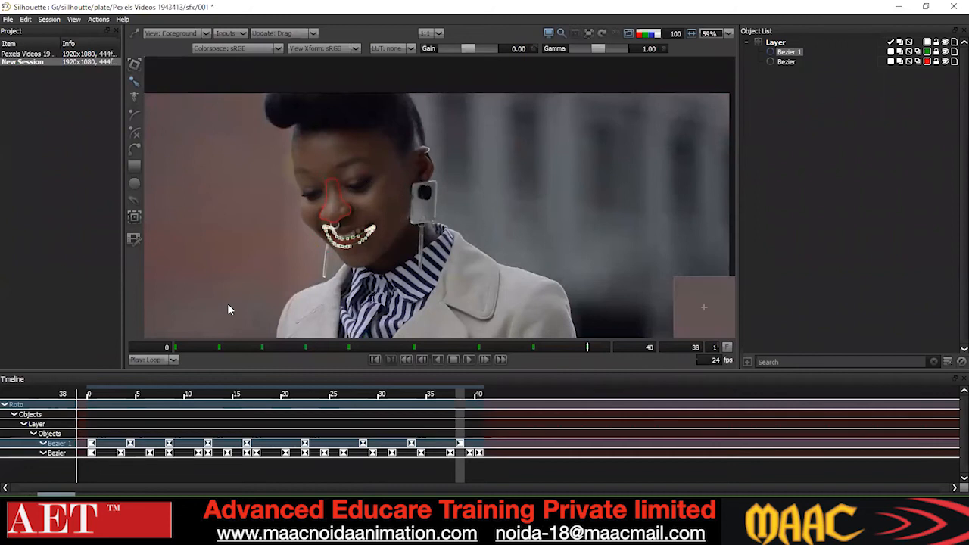
{"action": "key", "text": "t"}
{"action": "left_click_drag", "start_coordinate": [324, 229], "coordinate": [373, 225]}
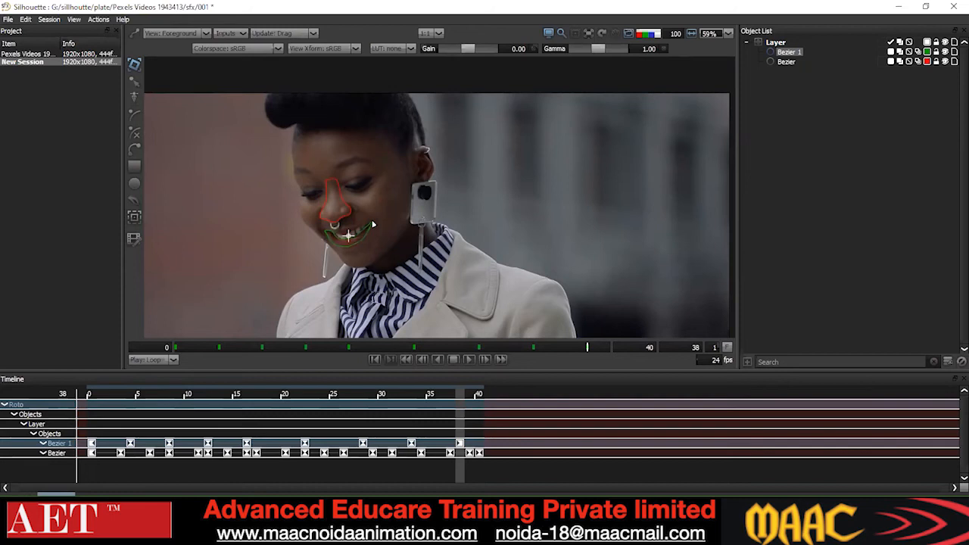
{"action": "left_click_drag", "start_coordinate": [373, 224], "coordinate": [379, 232]}
{"action": "left_click_drag", "start_coordinate": [377, 231], "coordinate": [371, 224]}
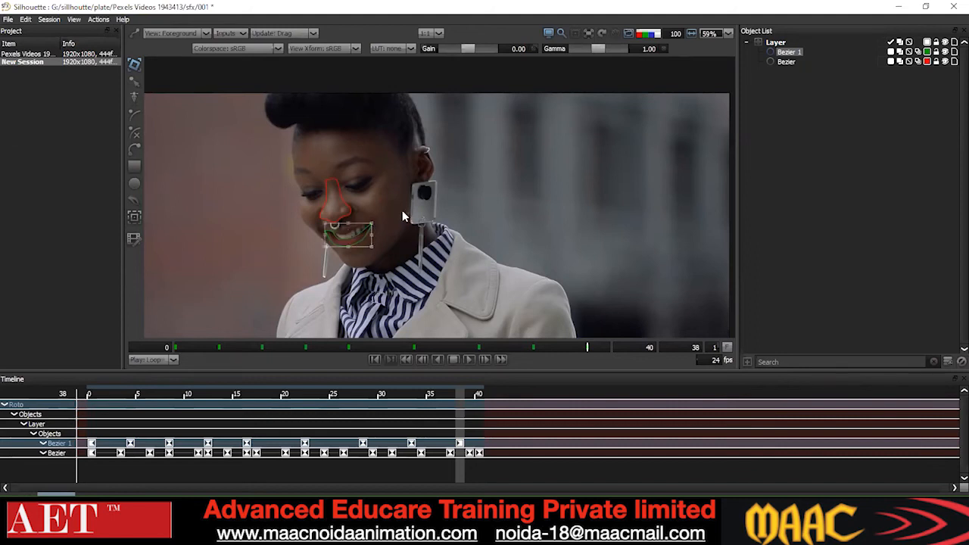
- Key the lower-lip shape at frame 40 by nudging all its points sideways to follow the mouth
{"action": "key", "text": "x"}
{"action": "key", "text": "x"}
{"action": "key", "text": "x"}
{"action": "key", "text": "z"}
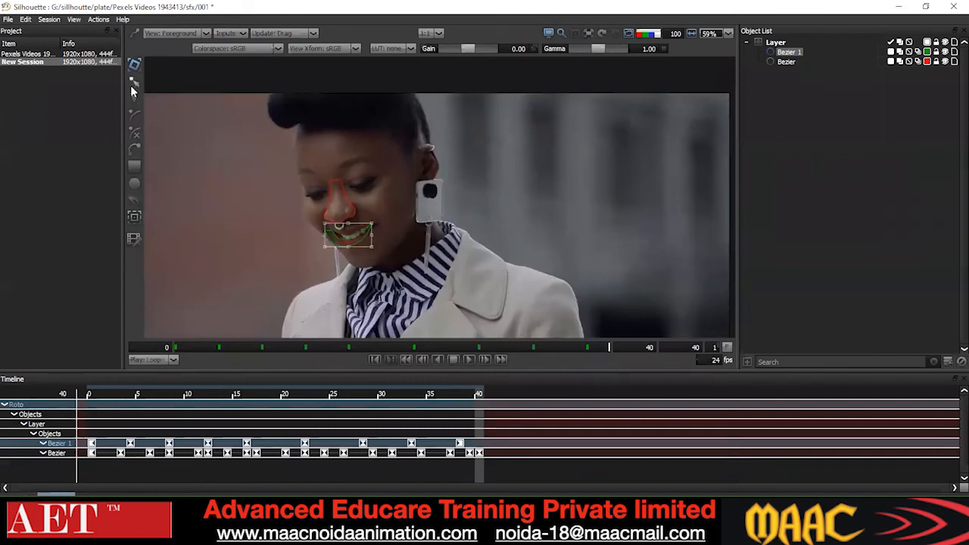
{"action": "left_click", "coordinate": [134, 82]}
{"action": "key", "text": "Right"}
{"action": "key", "text": "Right"}
{"action": "key", "text": "Right"}
{"action": "key", "text": "Right"}
{"action": "key", "text": "Right"}
{"action": "key", "text": "Right"}
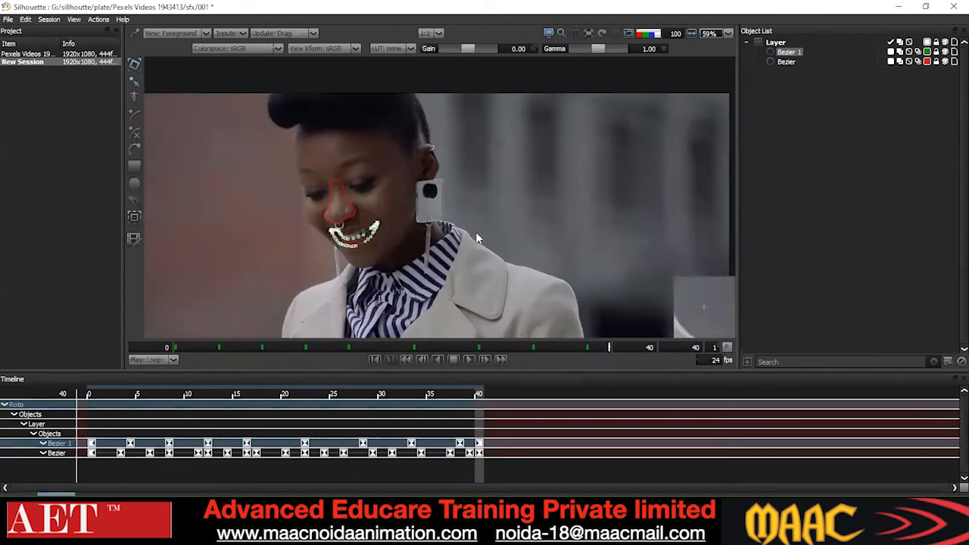
{"action": "left_click", "coordinate": [478, 240]}
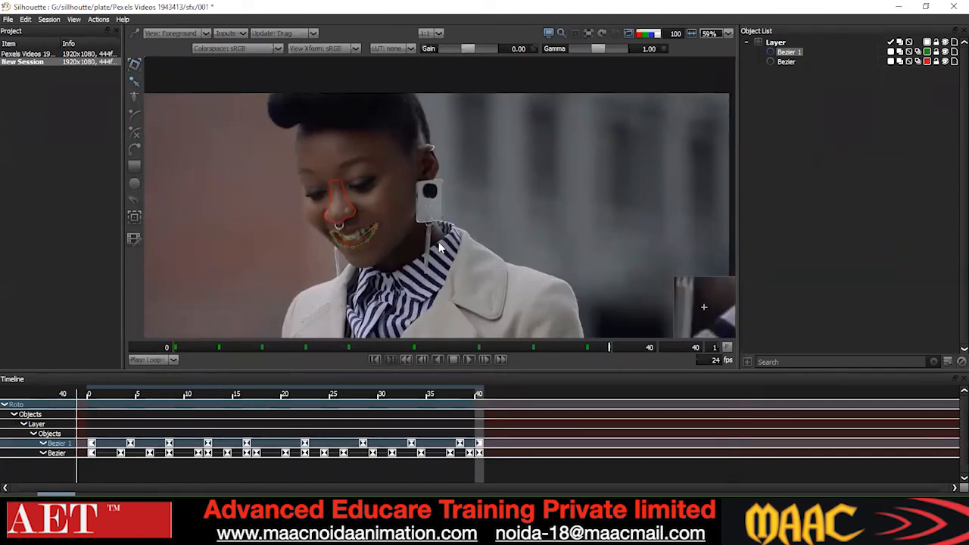
- Step back from frame 40 to frame 26 to examine how the lower-lip shape follows the mouth
{"action": "scroll", "coordinate": [439, 246], "scroll_direction": "down", "scroll_amount": 1}
{"action": "key", "text": "z"}
{"action": "key", "text": "z"}
{"action": "key", "text": "z"}
{"action": "key", "text": "z"}
{"action": "key", "text": "z"}
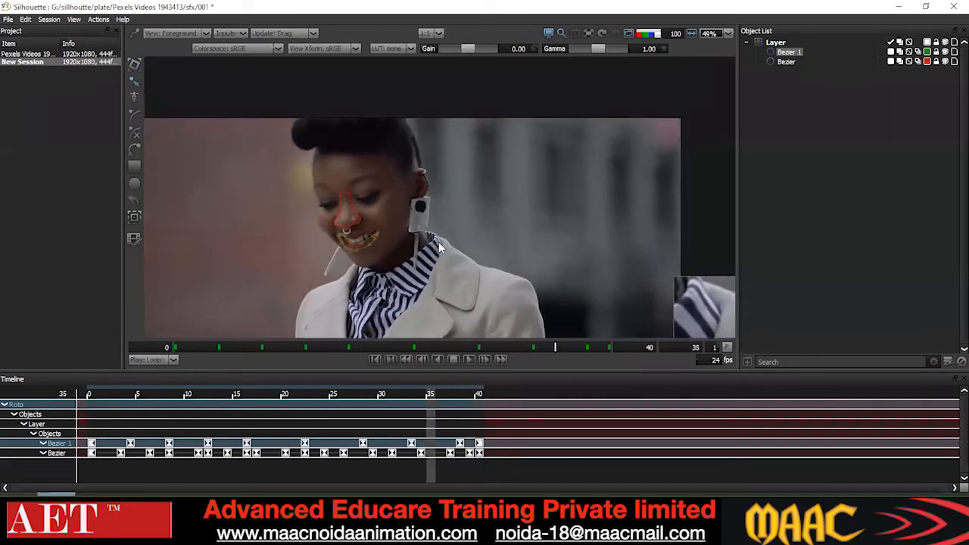
{"action": "key", "text": "z"}
{"action": "key", "text": "z"}
{"action": "key", "text": "z"}
{"action": "key", "text": "z"}
{"action": "key", "text": "z"}
{"action": "key", "text": "z"}
{"action": "key", "text": "z"}
{"action": "key", "text": "z"}
{"action": "key", "text": "z"}
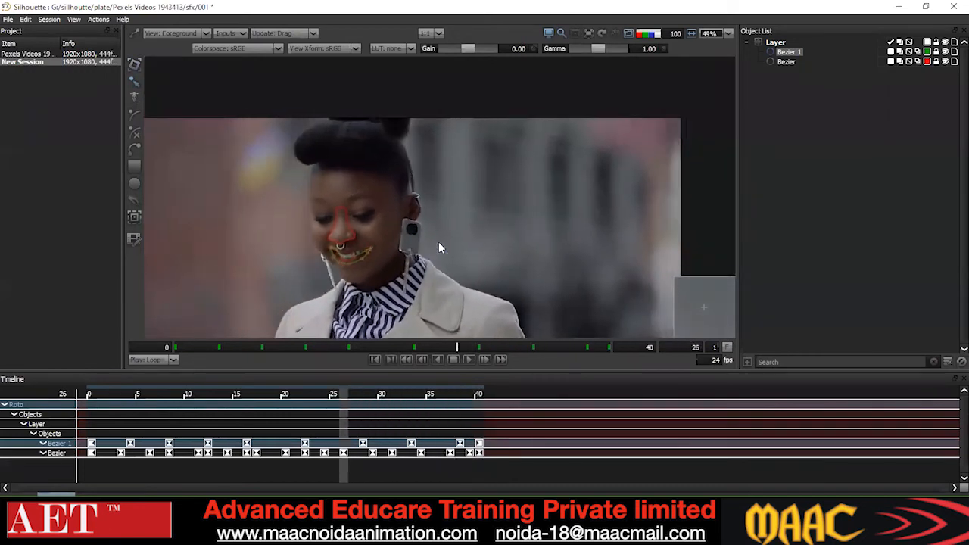
- Go to frame 25 and adjust the whole lower-lip shape there to add a key
{"action": "key", "text": "z"}
{"action": "key", "text": "z"}
{"action": "key", "text": "x"}
{"action": "key", "text": "x"}
{"action": "key", "text": "z"}
{"action": "key", "text": "ctrl+a"}
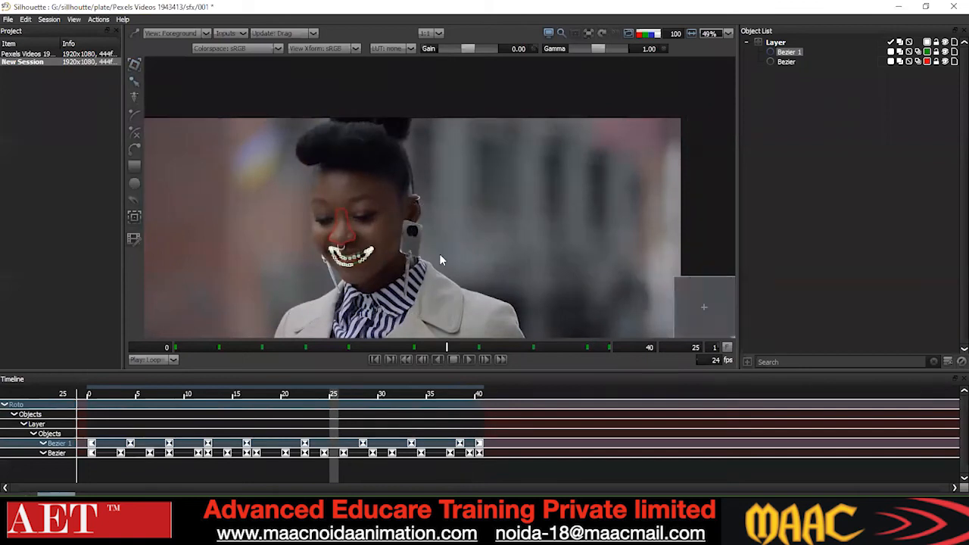
- Step back to frame 14 and nudge the whole lower-lip shape down to match the mouth
{"action": "scroll", "coordinate": [443, 266], "scroll_direction": "down", "scroll_amount": 1}
{"action": "key", "text": "z"}
{"action": "key", "text": "z"}
{"action": "key", "text": "z"}
{"action": "key", "text": "z"}
{"action": "key", "text": "z"}
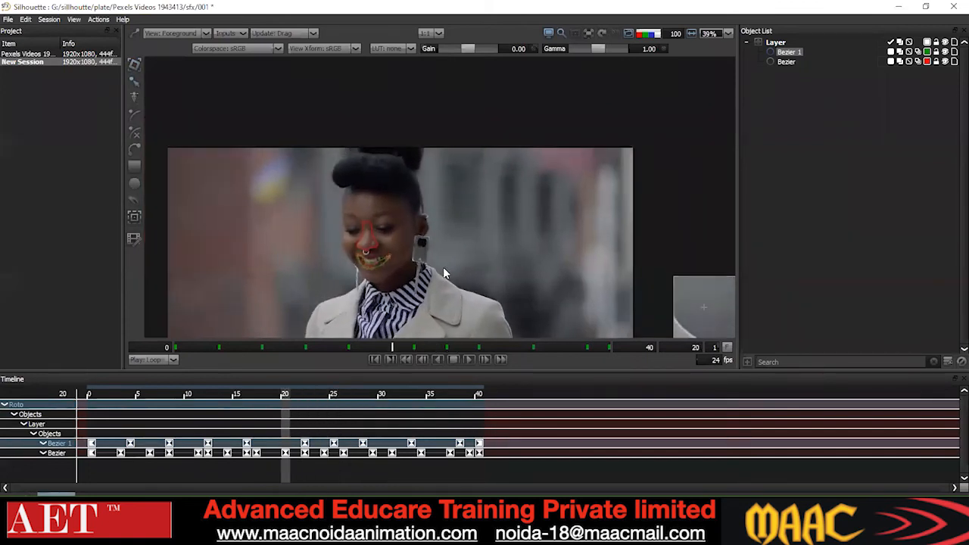
{"action": "key", "text": "z"}
{"action": "key", "text": "z"}
{"action": "key", "text": "z"}
{"action": "key", "text": "z"}
{"action": "key", "text": "z"}
{"action": "scroll", "coordinate": [444, 273], "scroll_direction": "up", "scroll_amount": 2}
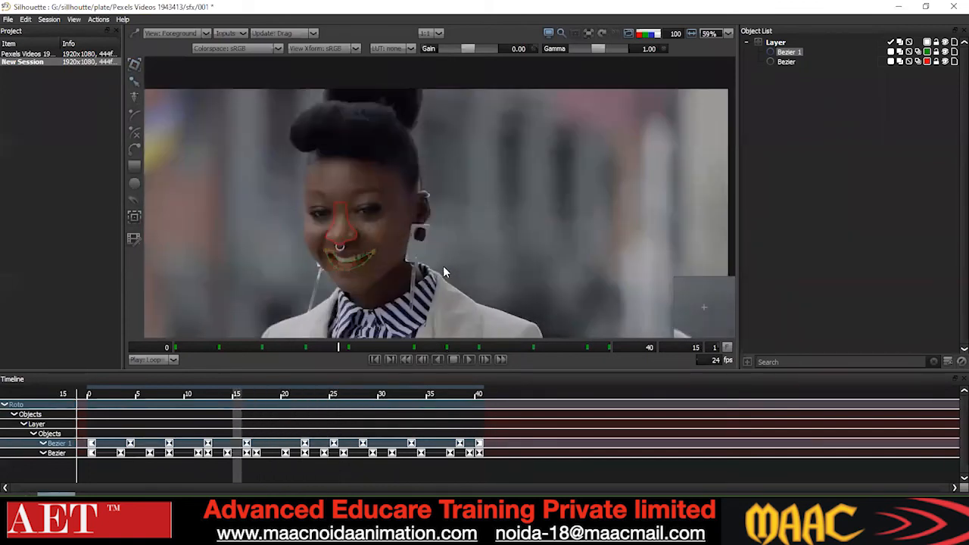
{"action": "key", "text": "z"}
{"action": "key", "text": "Down"}
{"action": "key", "text": "Down"}
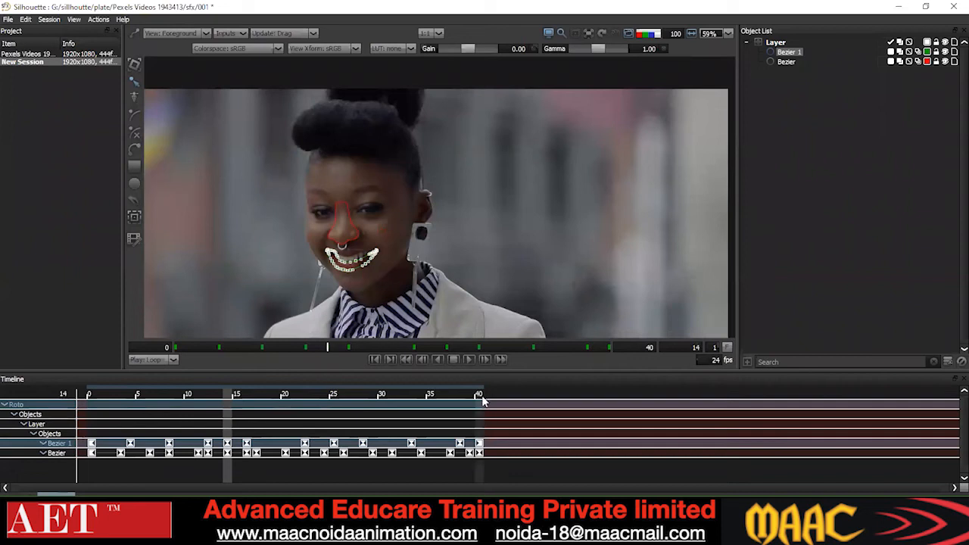
{"action": "left_click", "coordinate": [446, 292]}
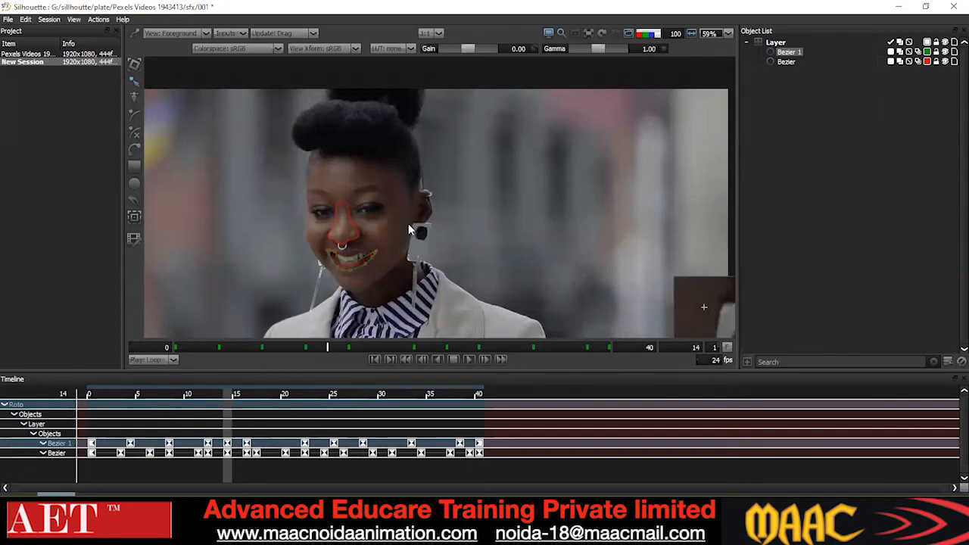
- Key the lower-lip shape at frame 19 by nudging all its points sideways
{"action": "scroll", "coordinate": [405, 200], "scroll_direction": "down", "scroll_amount": 2}
{"action": "scroll", "coordinate": [405, 200], "scroll_direction": "up", "scroll_amount": 2}
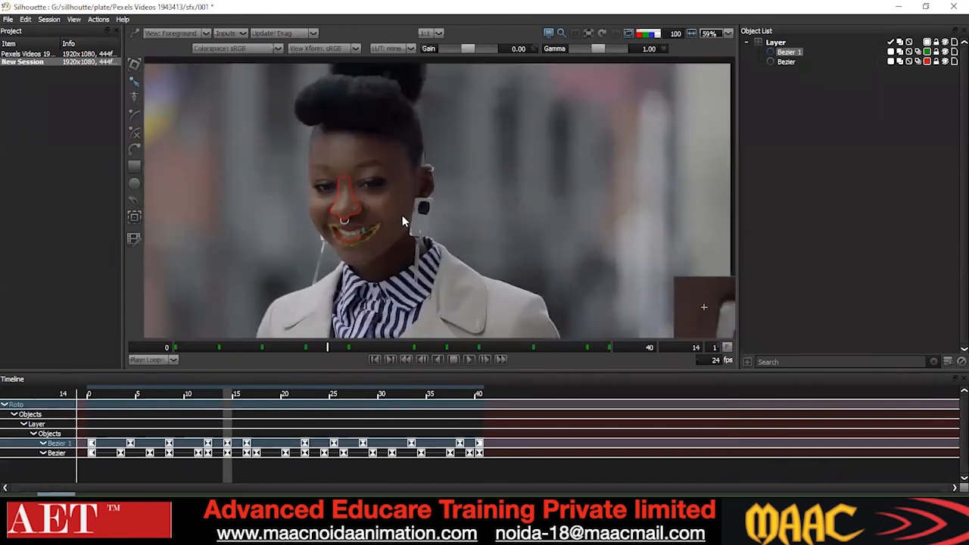
{"action": "key", "text": "Left"}
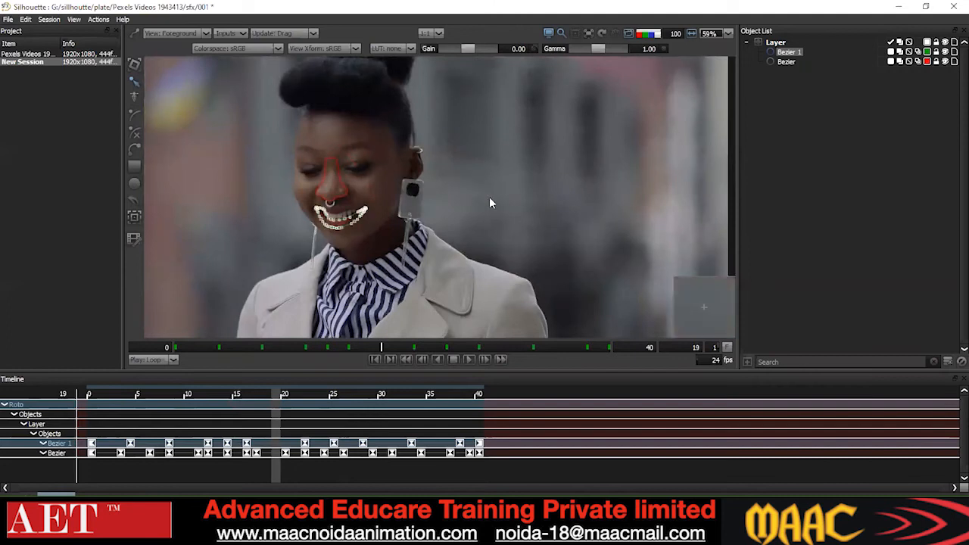
- Review the lower-lip and nose shapes over the whole shot from frame 0 to frame 40
{"action": "scroll", "coordinate": [482, 222], "scroll_direction": "down", "scroll_amount": 1}
{"action": "scroll", "coordinate": [482, 224], "scroll_direction": "down", "scroll_amount": 2}
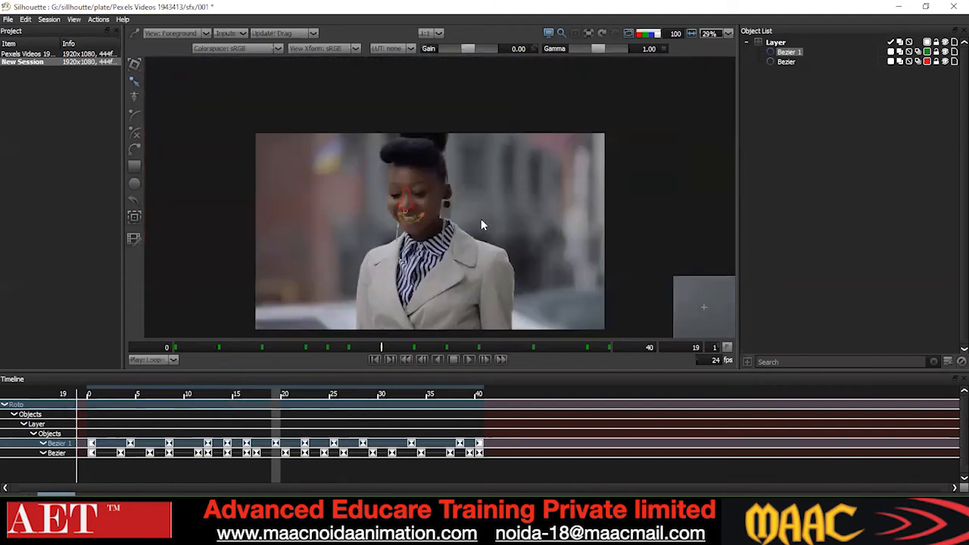
{"action": "scroll", "coordinate": [482, 224], "scroll_direction": "up", "scroll_amount": 2}
{"action": "scroll", "coordinate": [483, 224], "scroll_direction": "down", "scroll_amount": 1}
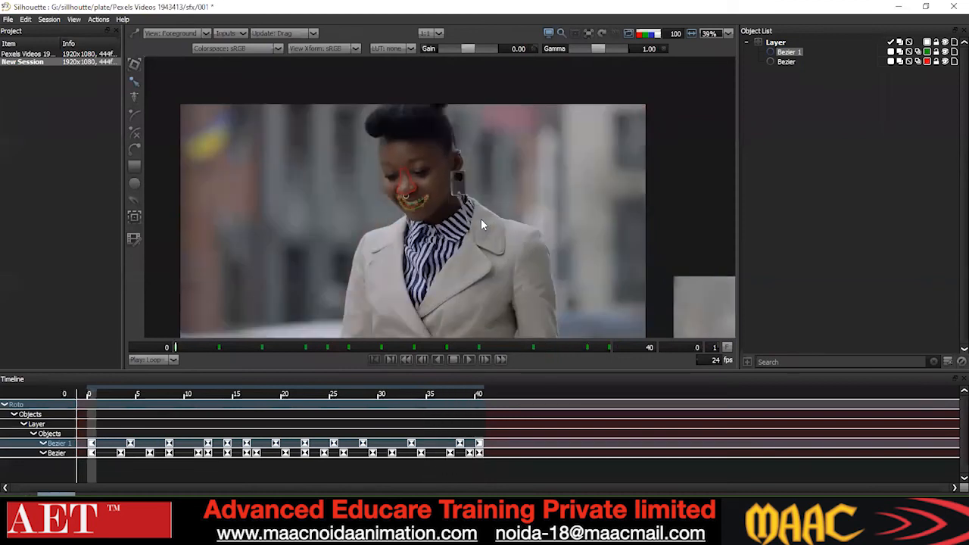
{"action": "scroll", "coordinate": [415, 210], "scroll_direction": "up", "scroll_amount": 1}
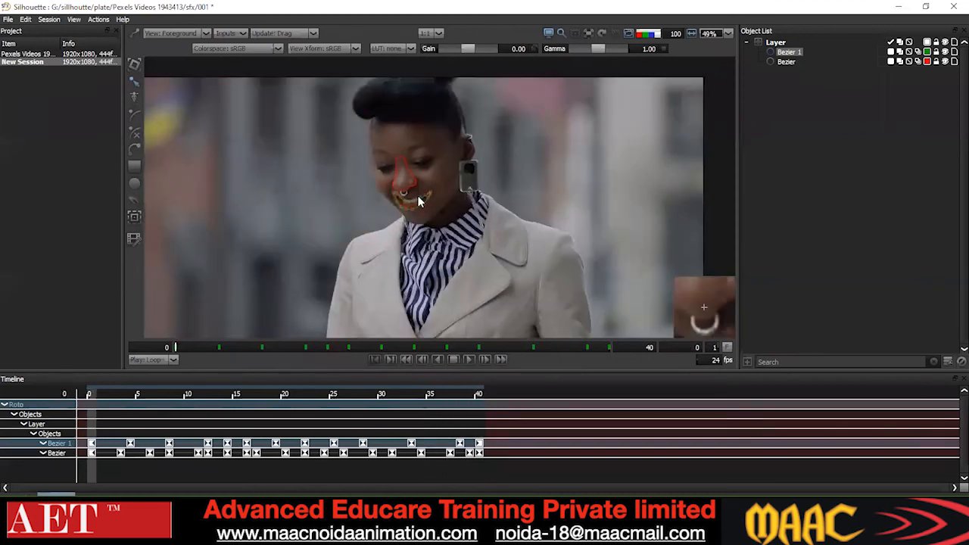
{"action": "left_click_drag", "start_coordinate": [465, 258], "coordinate": [414, 122]}
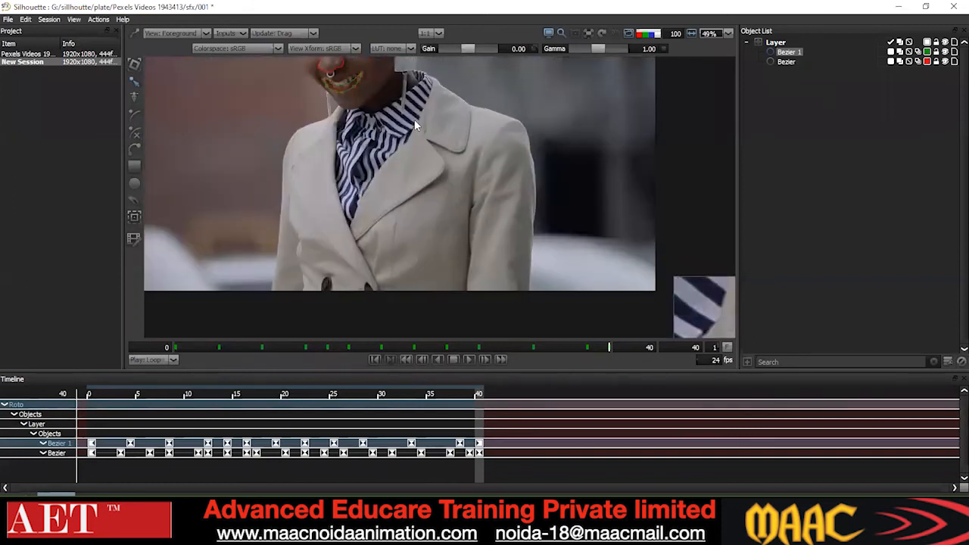
- Add a new layer and start a Bezier shape at frame 40, tracing the upper and outer edge of the jacket's folded lapel
{"action": "left_click", "coordinate": [949, 362]}
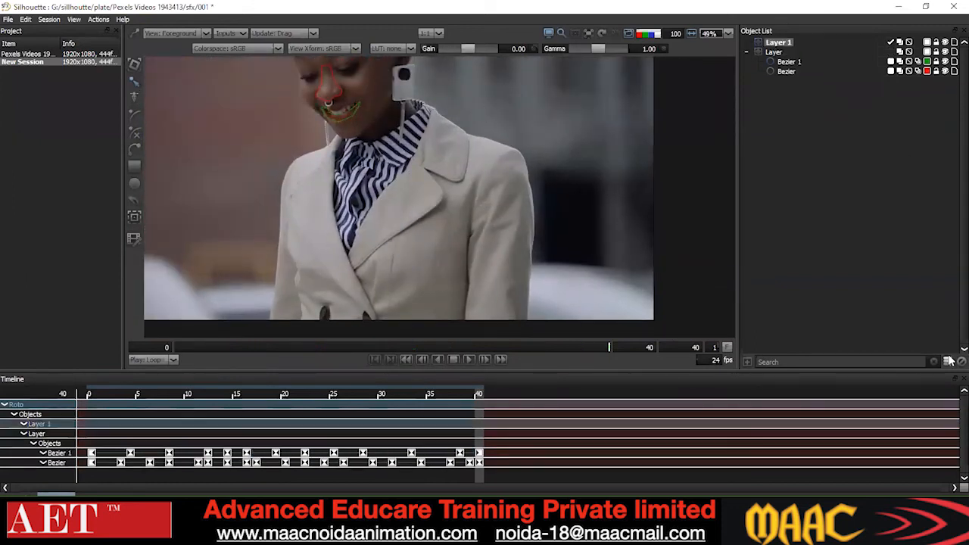
{"action": "scroll", "coordinate": [330, 198], "scroll_direction": "up", "scroll_amount": 1}
{"action": "left_click_drag", "start_coordinate": [466, 156], "coordinate": [416, 201]}
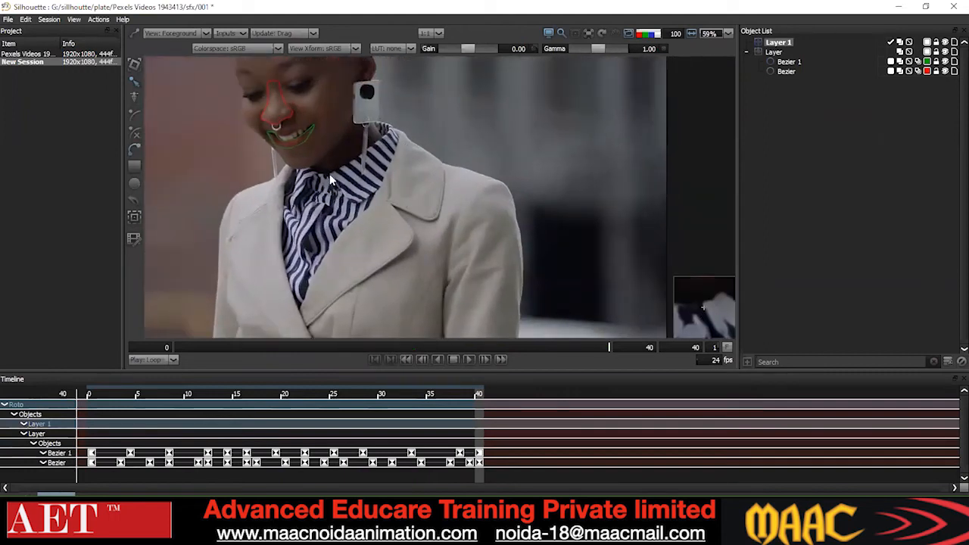
{"action": "left_click", "coordinate": [379, 195]}
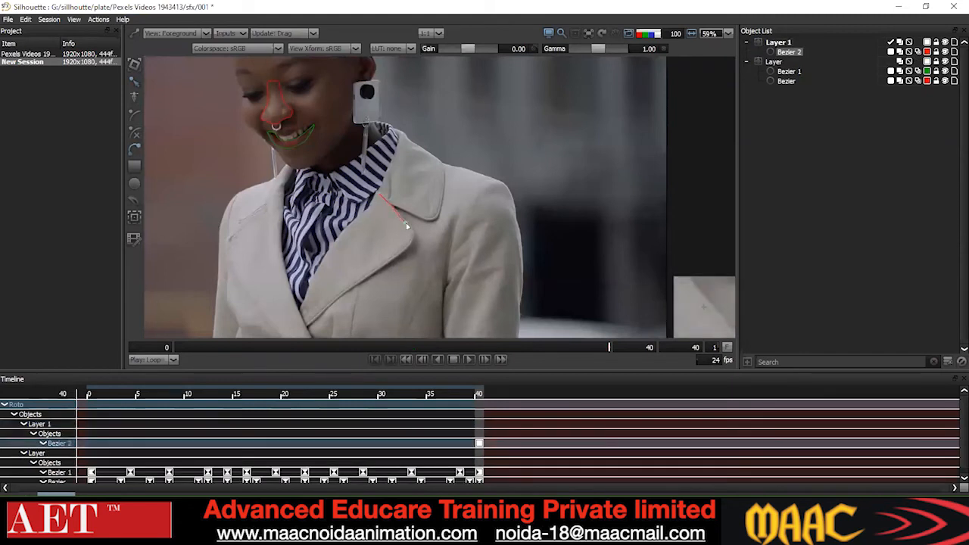
{"action": "left_click", "coordinate": [406, 250]}
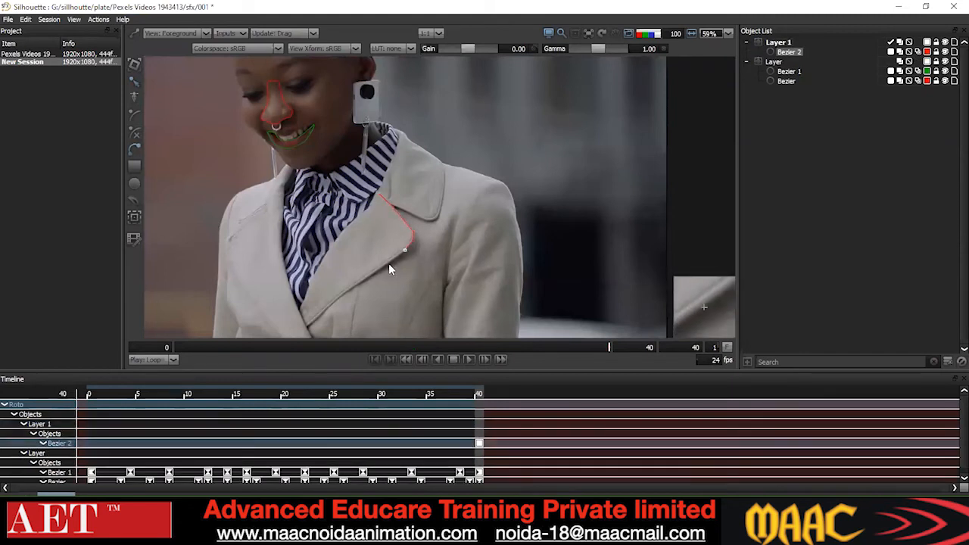
{"action": "left_click", "coordinate": [385, 267]}
- Continue the Bezier down to the lapel's lower tip and close the shape along its inner edge beside the striped shirt
{"action": "left_click_drag", "start_coordinate": [422, 257], "coordinate": [444, 186]}
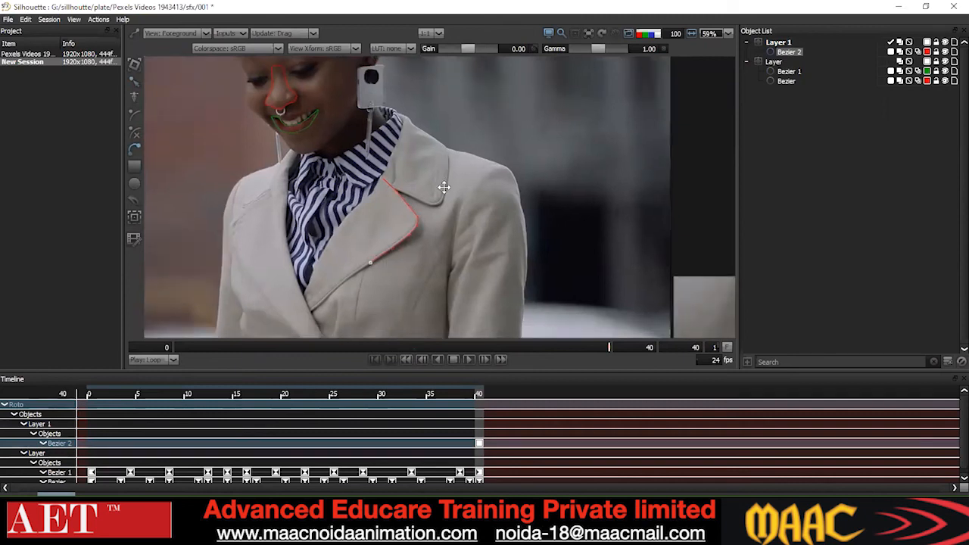
{"action": "scroll", "coordinate": [443, 186], "scroll_direction": "up", "scroll_amount": 1}
{"action": "left_click", "coordinate": [353, 229]}
{"action": "left_click", "coordinate": [332, 244]}
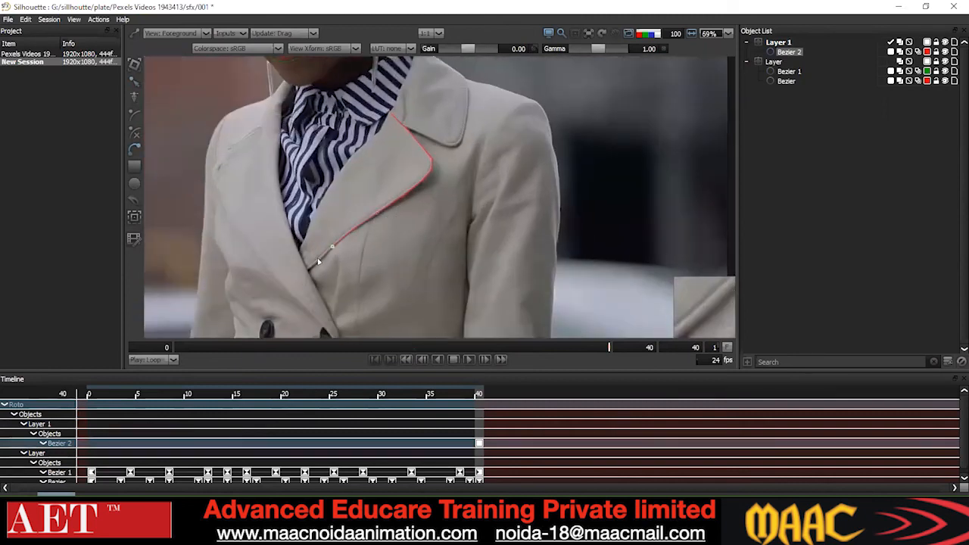
{"action": "left_click", "coordinate": [307, 270]}
{"action": "left_click", "coordinate": [295, 261]}
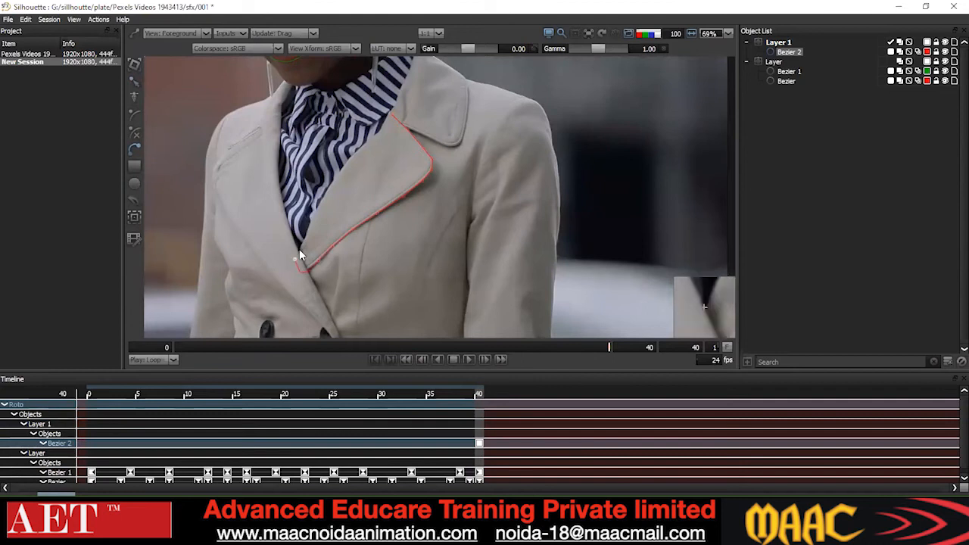
{"action": "left_click", "coordinate": [304, 244]}
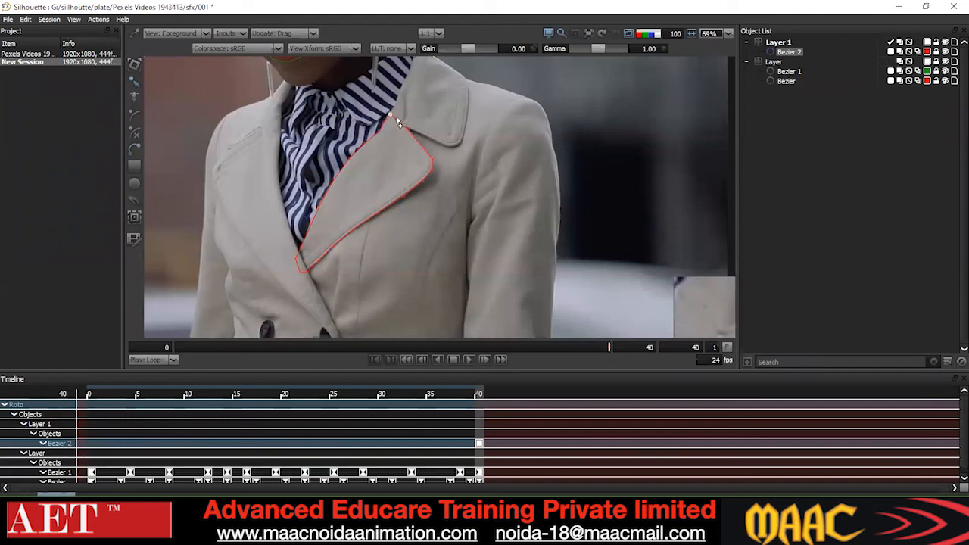
{"action": "scroll", "coordinate": [422, 113], "scroll_direction": "up", "scroll_amount": 1}
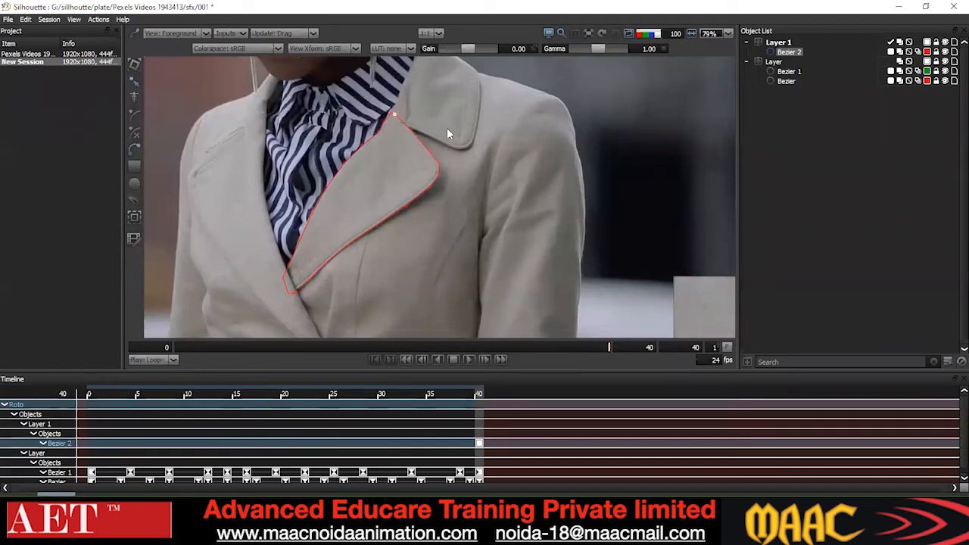
- Select all the lapel shape's points at frame 40 and smooth its outline
{"action": "left_click_drag", "start_coordinate": [142, 337], "coordinate": [142, 338]}
{"action": "left_click_drag", "start_coordinate": [534, 106], "coordinate": [199, 310]}
{"action": "left_click_drag", "start_coordinate": [469, 95], "coordinate": [198, 307]}
{"action": "key", "text": "z"}
{"action": "left_click", "coordinate": [330, 295]}
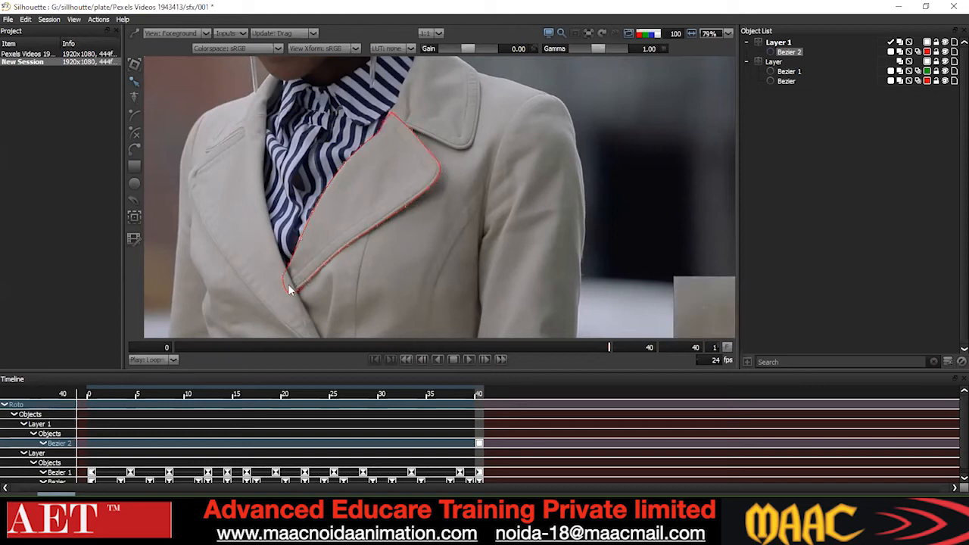
- Reselect all the lapel shape's points at frame 40 and apply the smoothing again
{"action": "scroll", "coordinate": [237, 282], "scroll_direction": "down", "scroll_amount": 2}
{"action": "left_click_drag", "start_coordinate": [412, 129], "coordinate": [138, 294]}
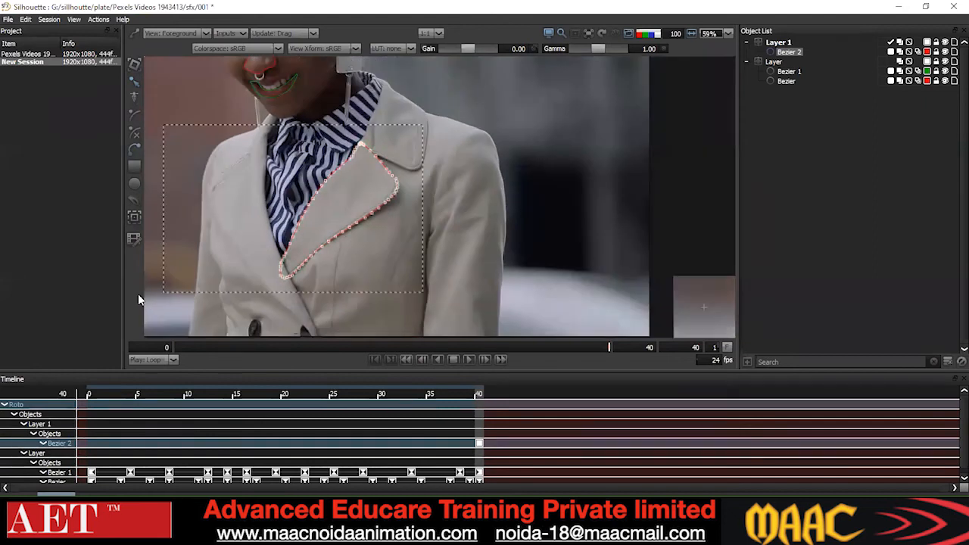
{"action": "right_click", "coordinate": [453, 220]}
{"action": "left_click", "coordinate": [482, 314]}
{"action": "left_click", "coordinate": [470, 248]}
{"action": "scroll", "coordinate": [424, 239], "scroll_direction": "down", "scroll_amount": 2}
{"action": "scroll", "coordinate": [424, 243], "scroll_direction": "up", "scroll_amount": 2}
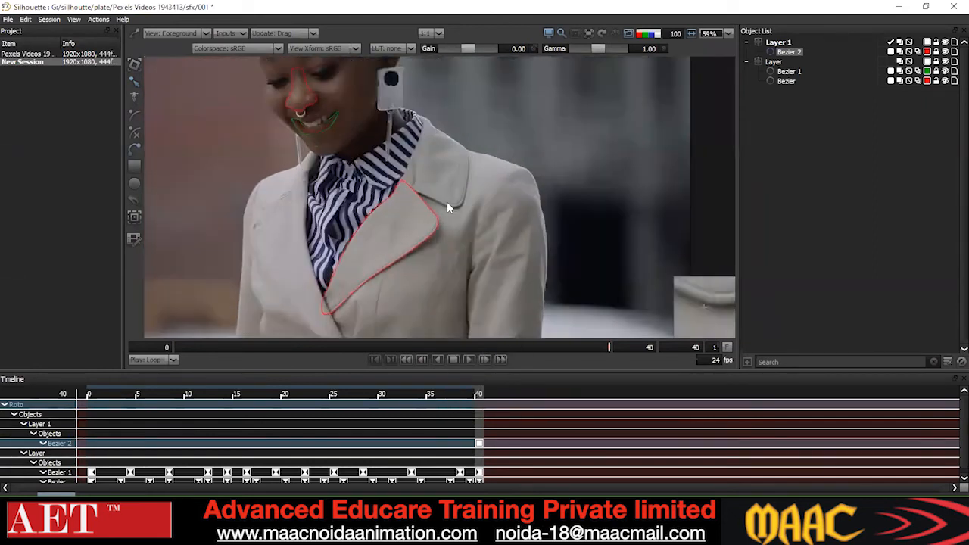
- Change the lapel shape's outline color to purple (hue 280, RGB 170, 0, 255)
{"action": "left_click", "coordinate": [928, 53]}
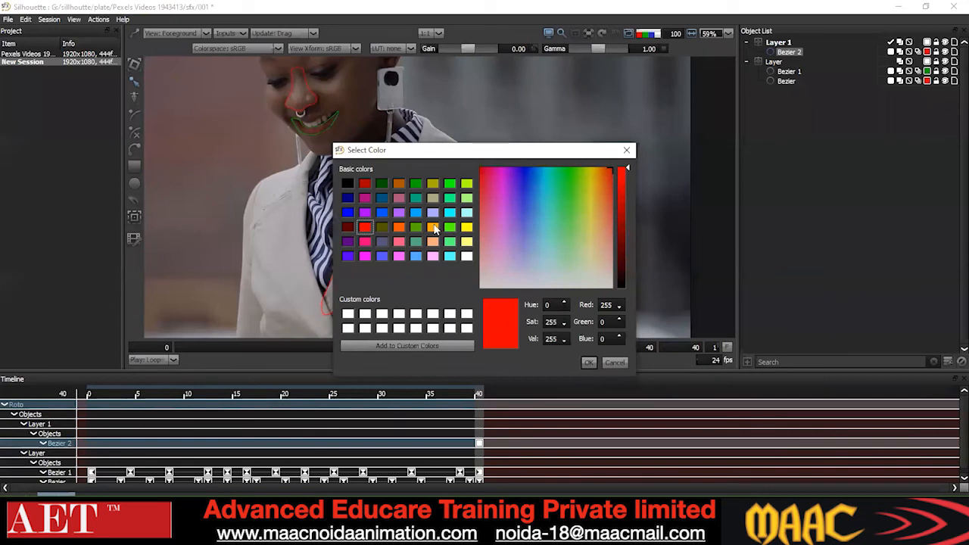
{"action": "left_click", "coordinate": [365, 212]}
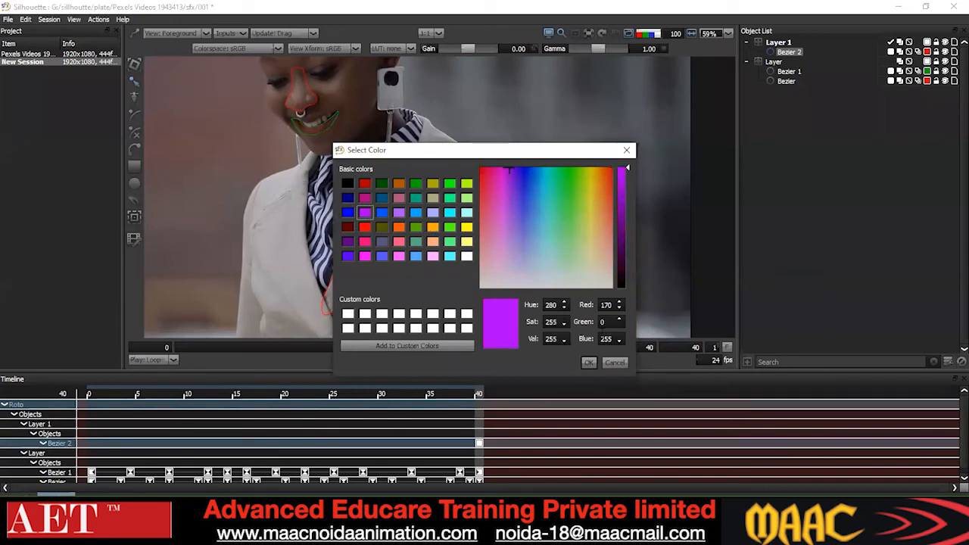
{"action": "left_click", "coordinate": [589, 362]}
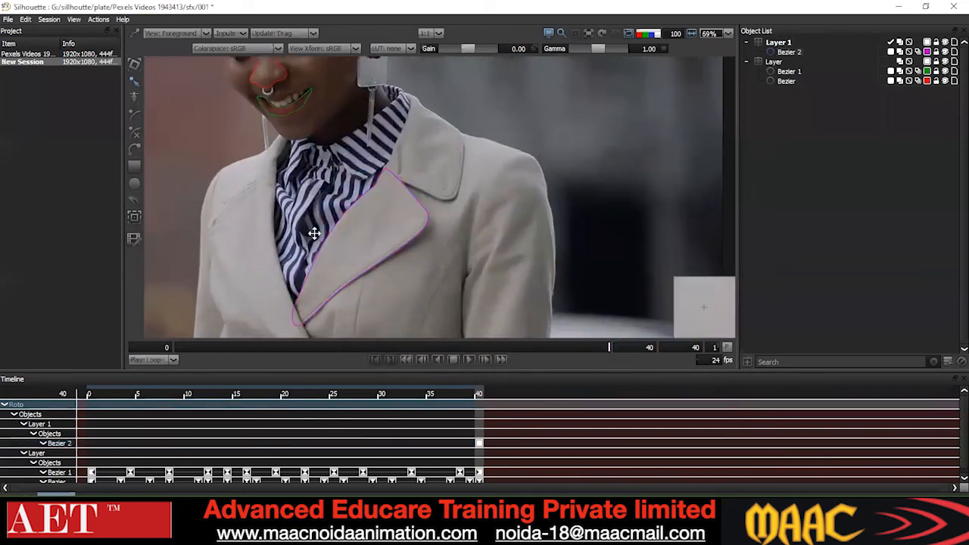
- Reselect the lapel shape and key it at frame 36, moving all its points onto the folded lapel
{"action": "scroll", "coordinate": [409, 240], "scroll_direction": "up", "scroll_amount": 1}
{"action": "left_click", "coordinate": [411, 248]}
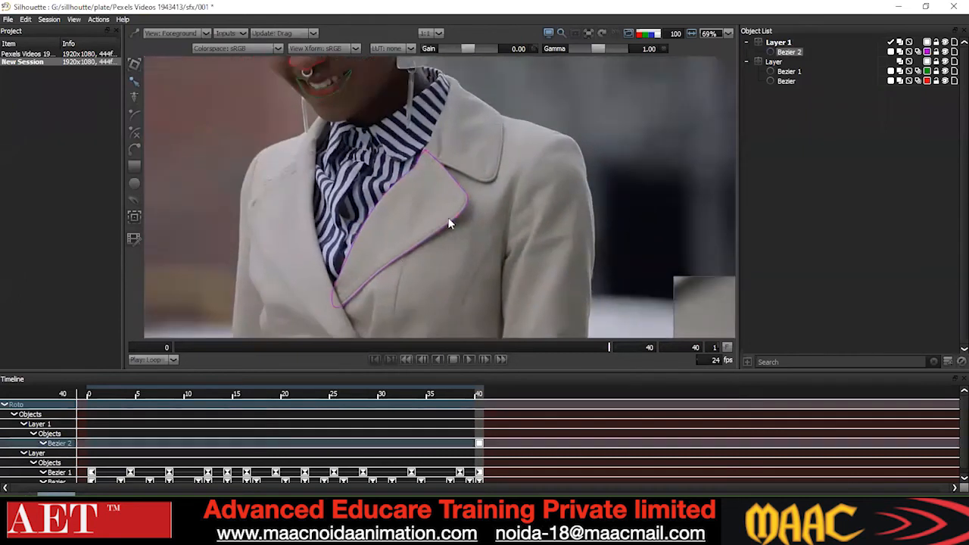
{"action": "right_click", "coordinate": [460, 185]}
{"action": "left_click", "coordinate": [515, 286]}
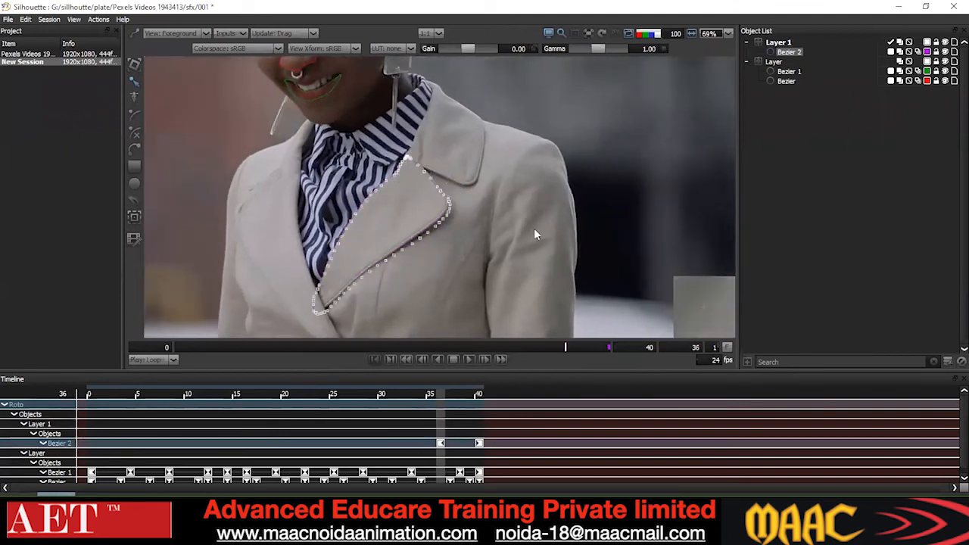
{"action": "left_click", "coordinate": [533, 241]}
{"action": "key", "text": "ctrl+a"}
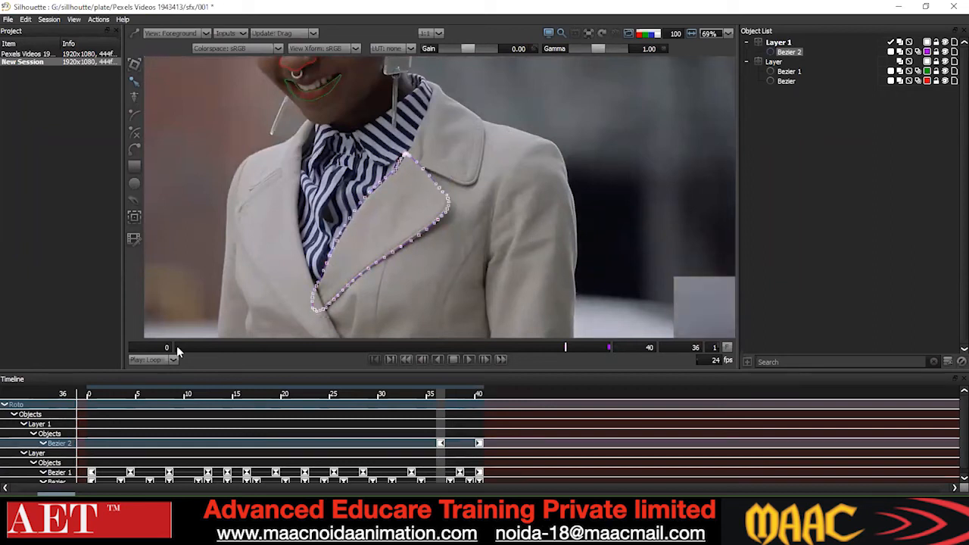
- Scale the lapel shape slightly at frame 36 and fit its inner-edge and lower-tip points to the jacket
{"action": "key", "text": "t"}
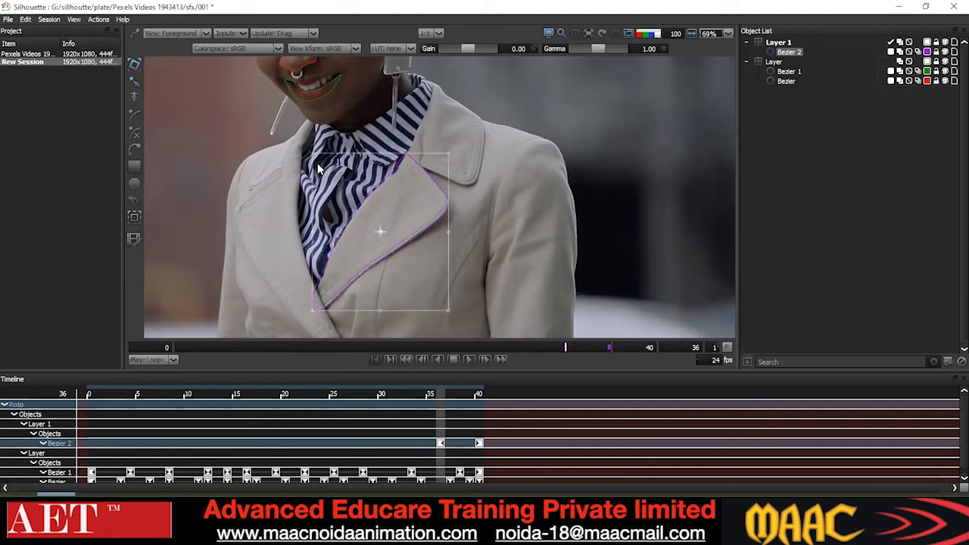
{"action": "left_click_drag", "start_coordinate": [312, 155], "coordinate": [317, 158]}
{"action": "left_click_drag", "start_coordinate": [315, 312], "coordinate": [313, 309]}
{"action": "key", "text": "r"}
{"action": "left_click_drag", "start_coordinate": [313, 180], "coordinate": [353, 252]}
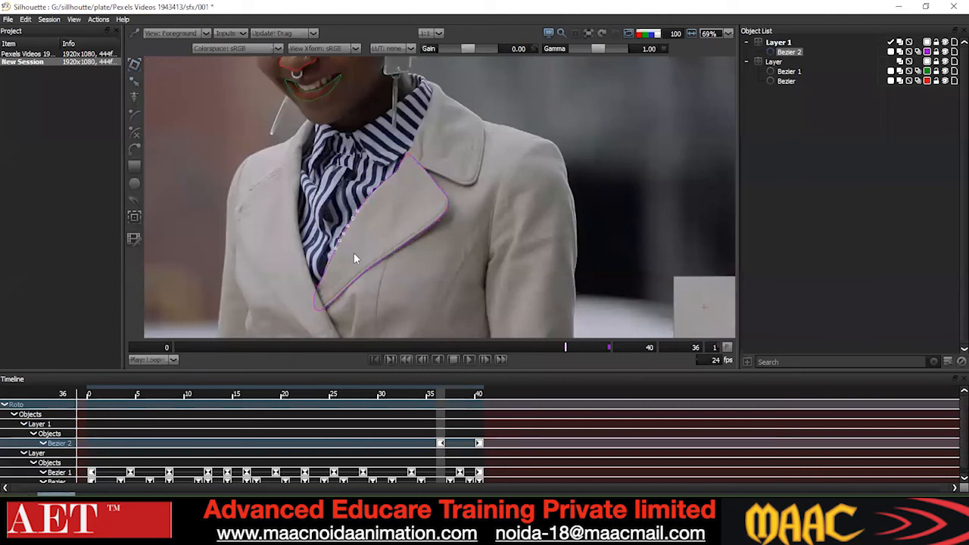
{"action": "left_click_drag", "start_coordinate": [319, 198], "coordinate": [355, 250]}
{"action": "left_click_drag", "start_coordinate": [328, 321], "coordinate": [306, 298]}
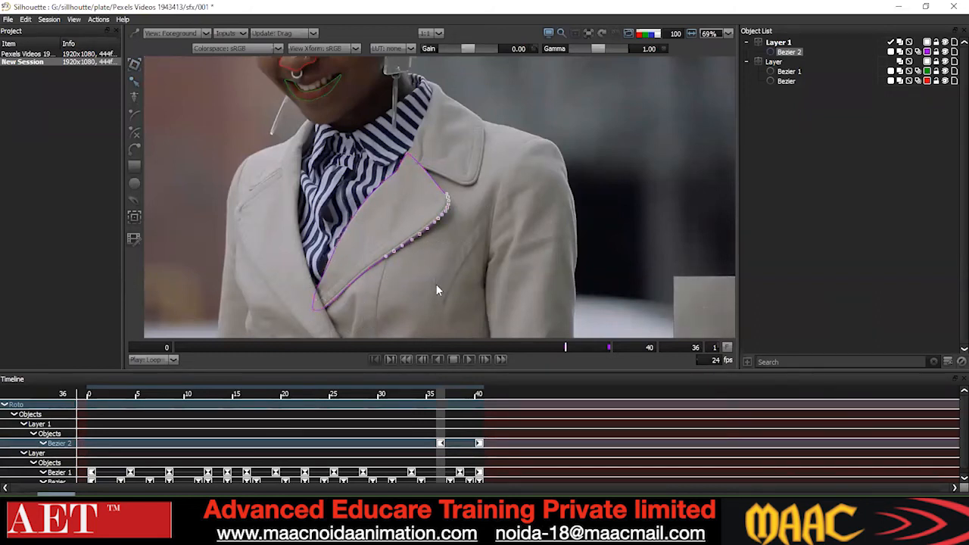
- Select all the lapel shape's points at frame 36, smooth the outline and clear the selection
{"action": "scroll", "coordinate": [455, 256], "scroll_direction": "down", "scroll_amount": 1}
{"action": "right_click", "coordinate": [477, 172]}
{"action": "left_click", "coordinate": [501, 262]}
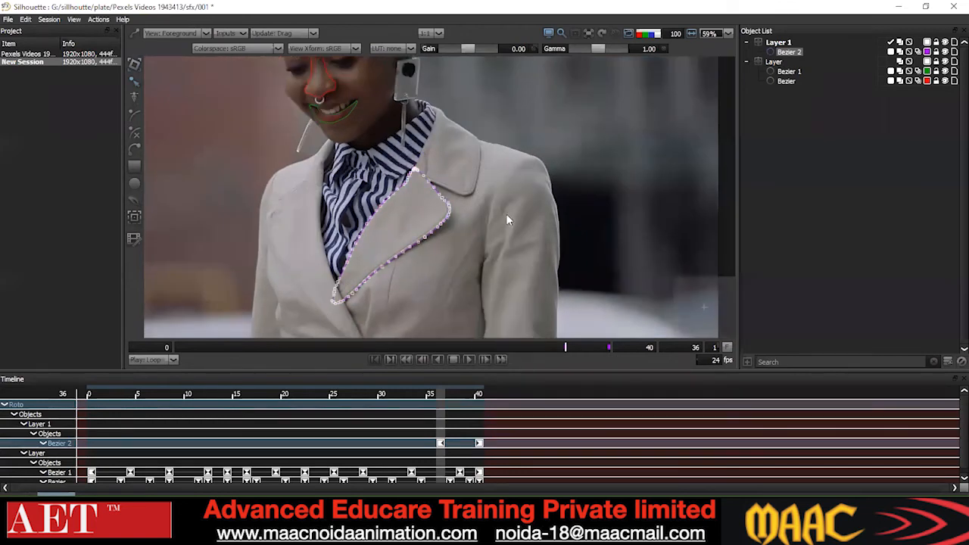
{"action": "left_click_drag", "start_coordinate": [475, 190], "coordinate": [445, 226]}
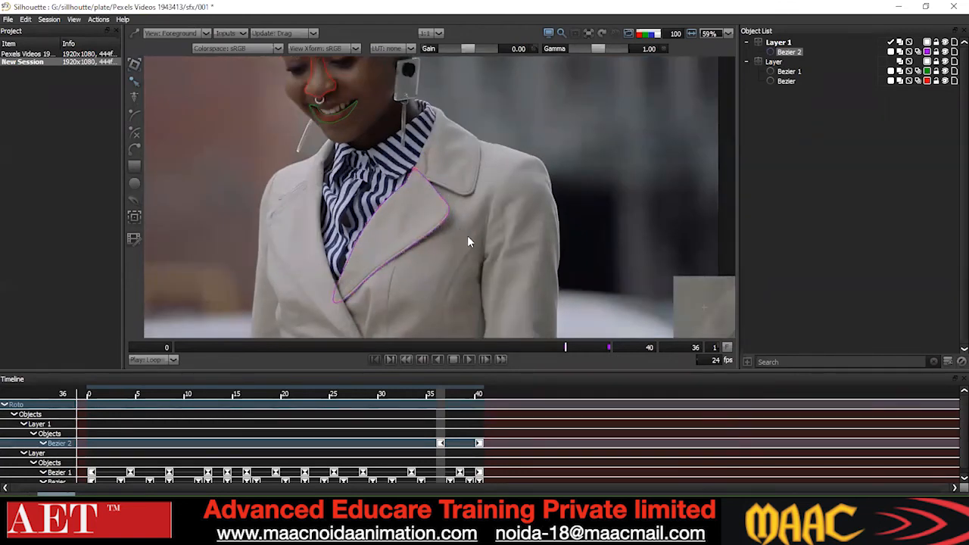
{"action": "scroll", "coordinate": [467, 240], "scroll_direction": "down", "scroll_amount": 1}
{"action": "right_click", "coordinate": [476, 180]}
{"action": "left_click", "coordinate": [485, 259]}
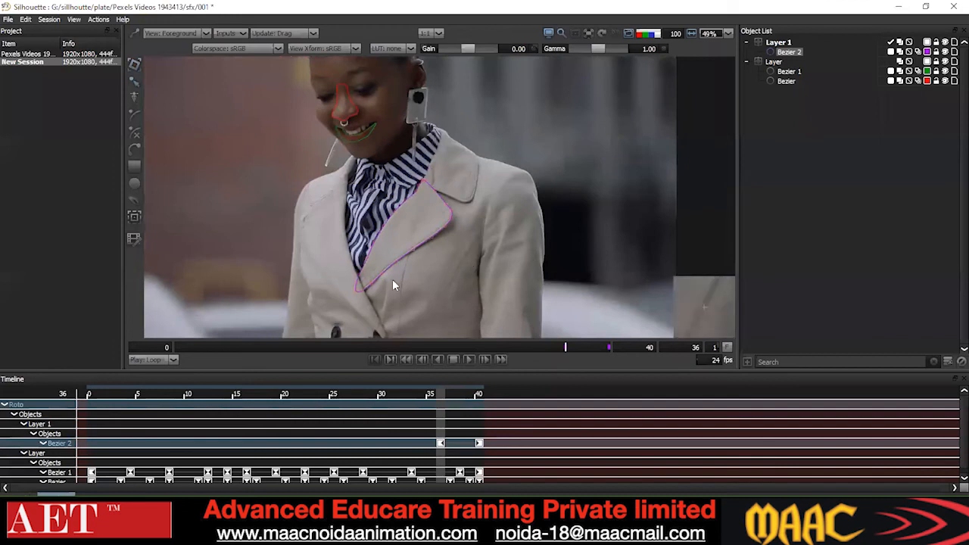
- Check the lapel shape between frames 36 and 40 and key a correction at frame 38
{"action": "scroll", "coordinate": [471, 227], "scroll_direction": "up", "scroll_amount": 1}
{"action": "key", "text": "Right"}
{"action": "key", "text": "Right"}
{"action": "key", "text": "Right"}
{"action": "key", "text": "Right"}
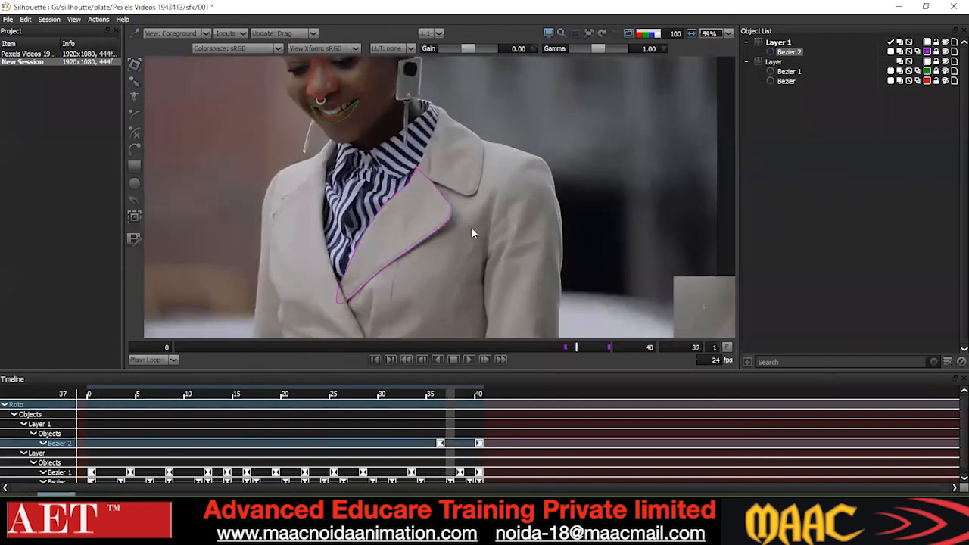
{"action": "key", "text": "Left"}
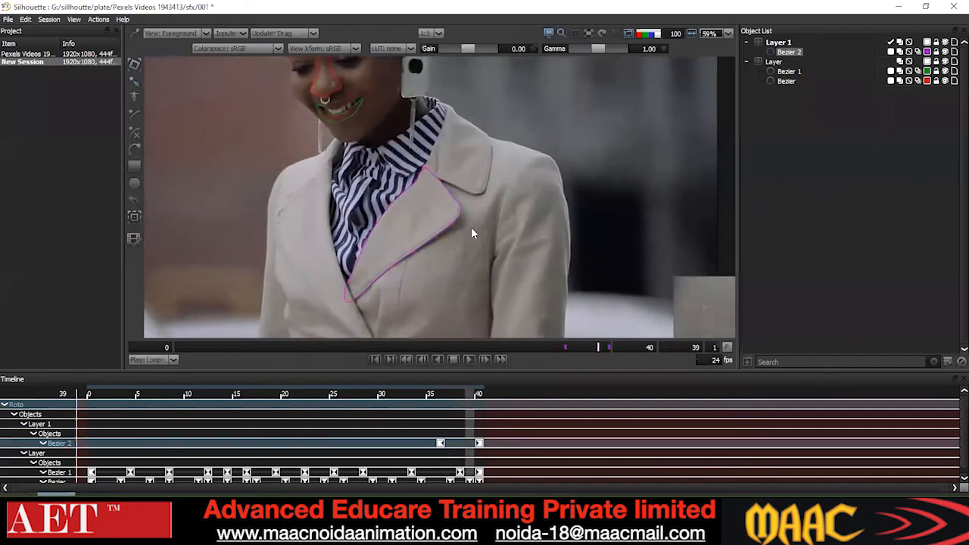
{"action": "key", "text": "Left"}
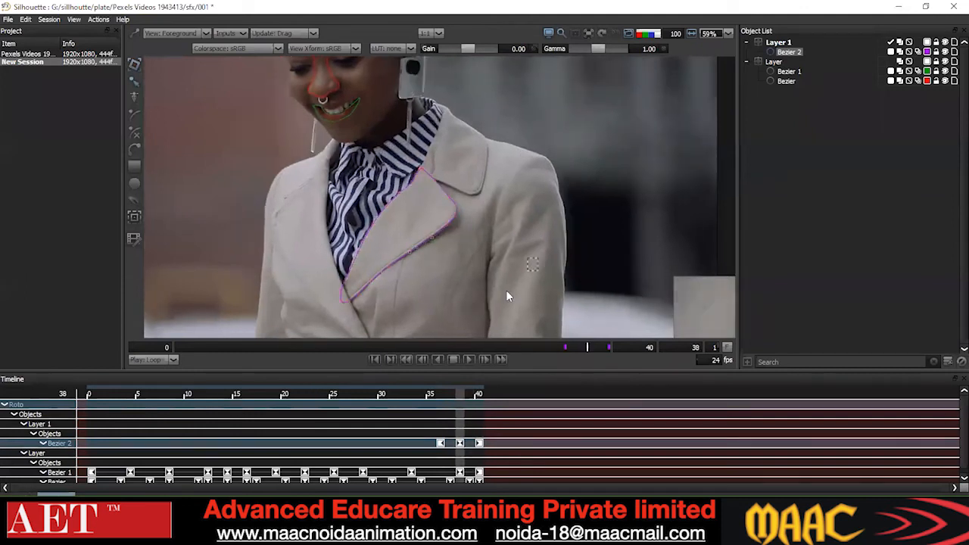
- Go to frame 33 and key the lapel shape there by moving all its points onto the lapel
{"action": "scroll", "coordinate": [495, 240], "scroll_direction": "down", "scroll_amount": 2}
{"action": "key", "text": "Left"}
{"action": "key", "text": "Left"}
{"action": "key", "text": "Left"}
{"action": "key", "text": "Left"}
{"action": "key", "text": "Left"}
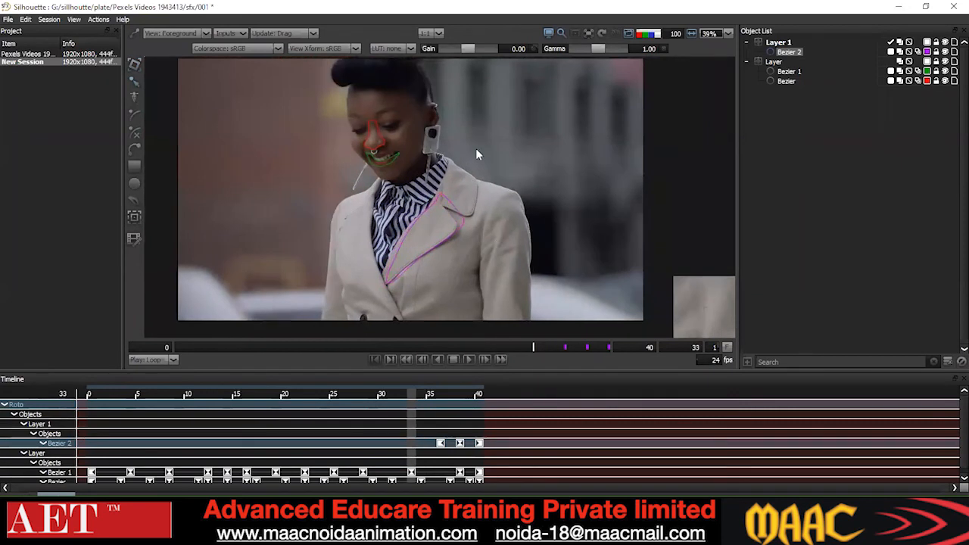
{"action": "left_click", "coordinate": [436, 223]}
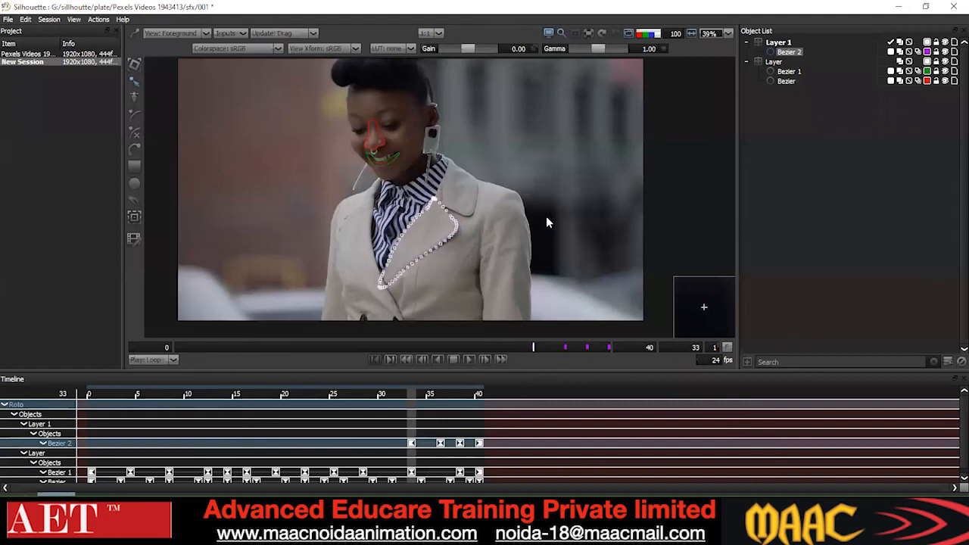
{"action": "left_click", "coordinate": [466, 231]}
{"action": "scroll", "coordinate": [466, 232], "scroll_direction": "up", "scroll_amount": 1}
{"action": "scroll", "coordinate": [466, 232], "scroll_direction": "down", "scroll_amount": 1}
{"action": "left_click_drag", "start_coordinate": [481, 185], "coordinate": [298, 308]}
{"action": "left_click", "coordinate": [504, 301]}
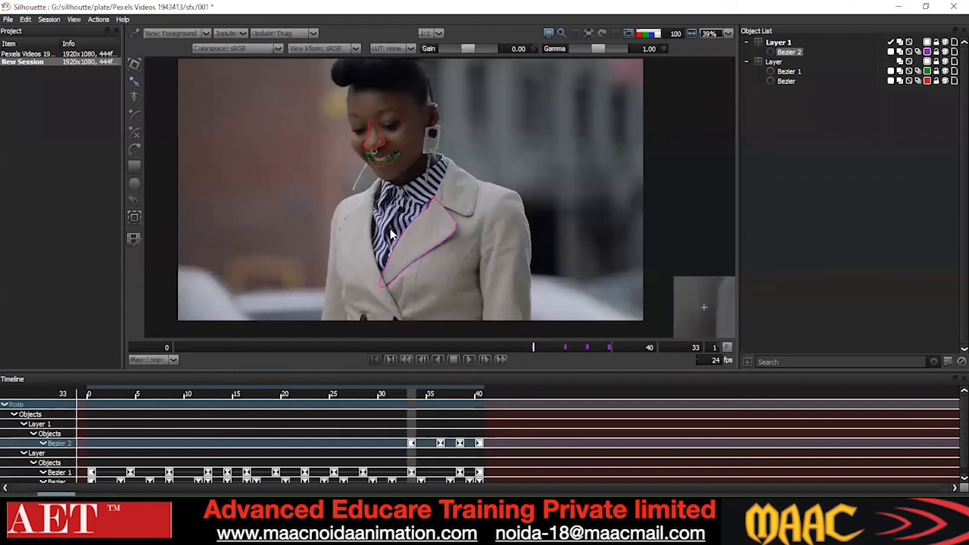
- Refine the inner edge of the lapel shape at frame 33 and smooth all its points
{"action": "scroll", "coordinate": [391, 235], "scroll_direction": "up", "scroll_amount": 5}
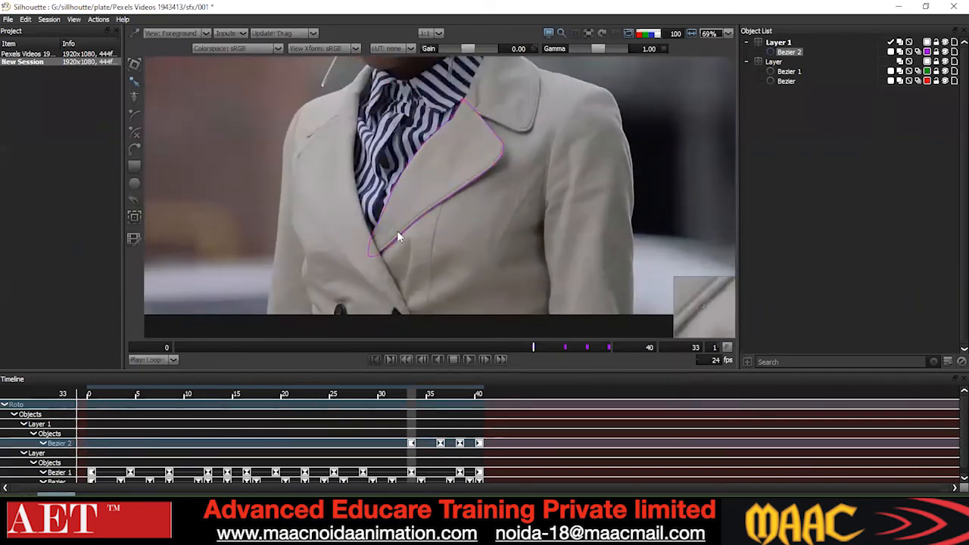
{"action": "scroll", "coordinate": [396, 231], "scroll_direction": "down", "scroll_amount": 2}
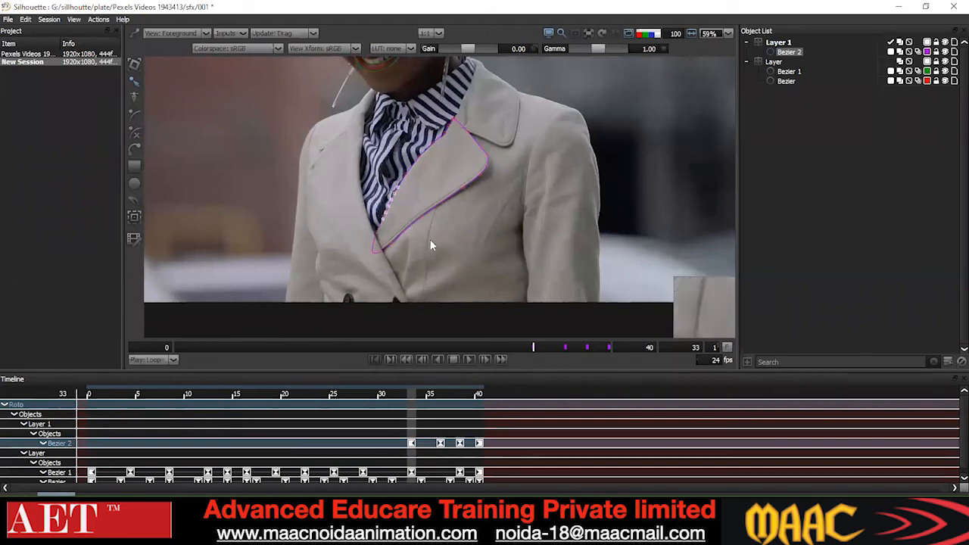
{"action": "key", "text": "ctrl+a"}
{"action": "right_click", "coordinate": [547, 111]}
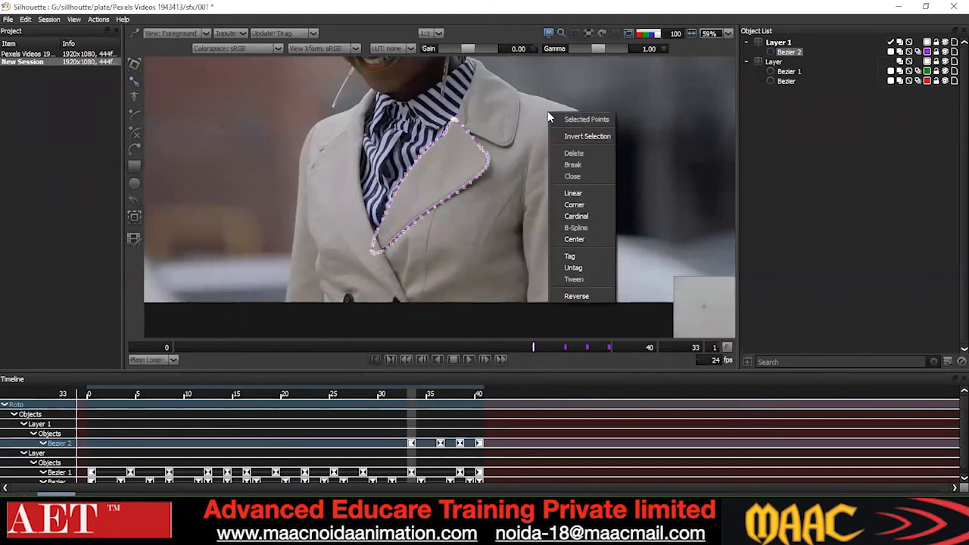
{"action": "left_click", "coordinate": [279, 256]}
{"action": "right_click", "coordinate": [512, 143]}
{"action": "left_click", "coordinate": [539, 247]}
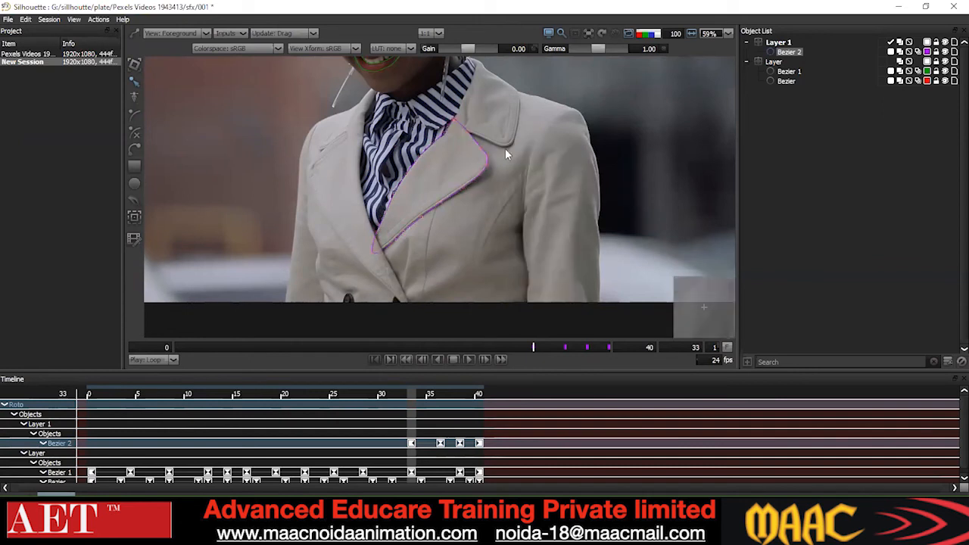
{"action": "scroll", "coordinate": [421, 247], "scroll_direction": "up", "scroll_amount": 2}
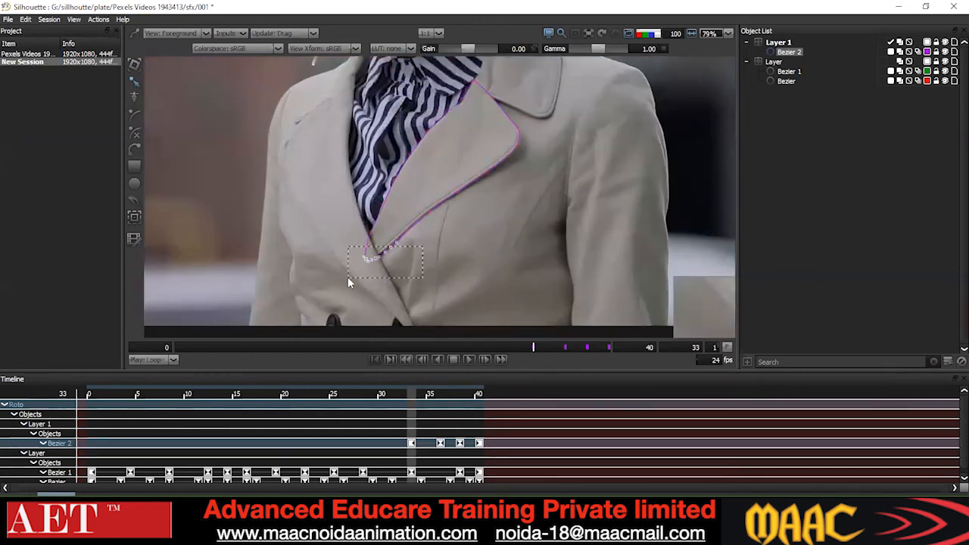
{"action": "left_click", "coordinate": [70, 20]}
{"action": "mouse_move", "coordinate": [96, 24]}
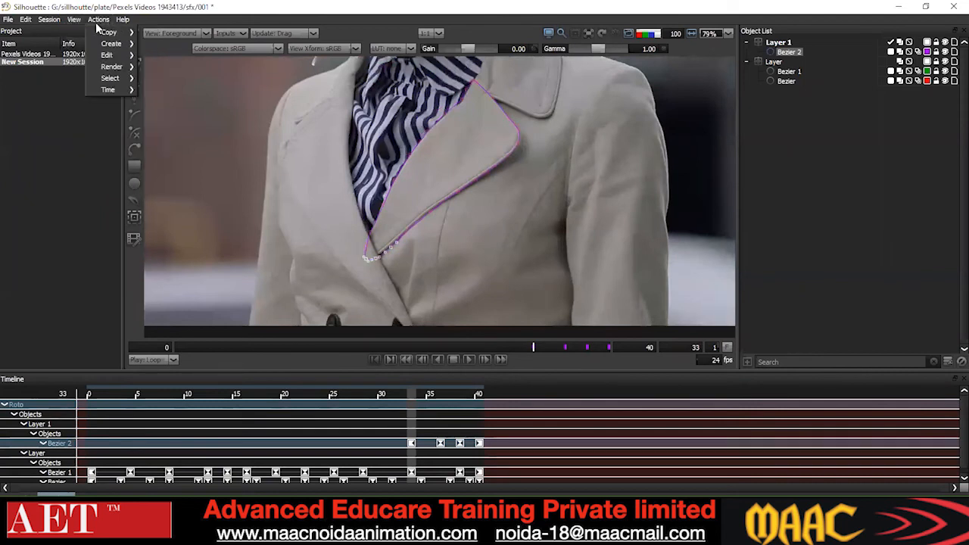
{"action": "mouse_move", "coordinate": [49, 22]}
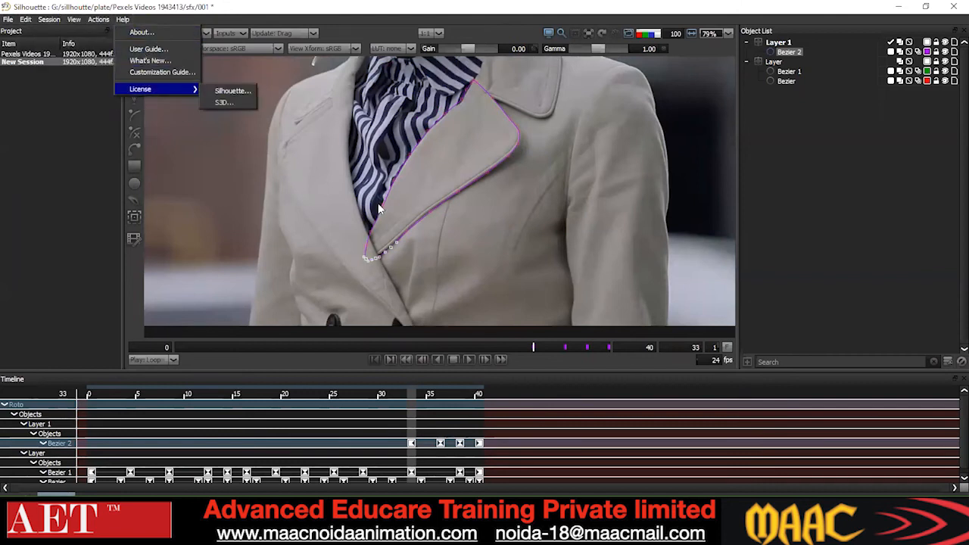
{"action": "left_click", "coordinate": [331, 274]}
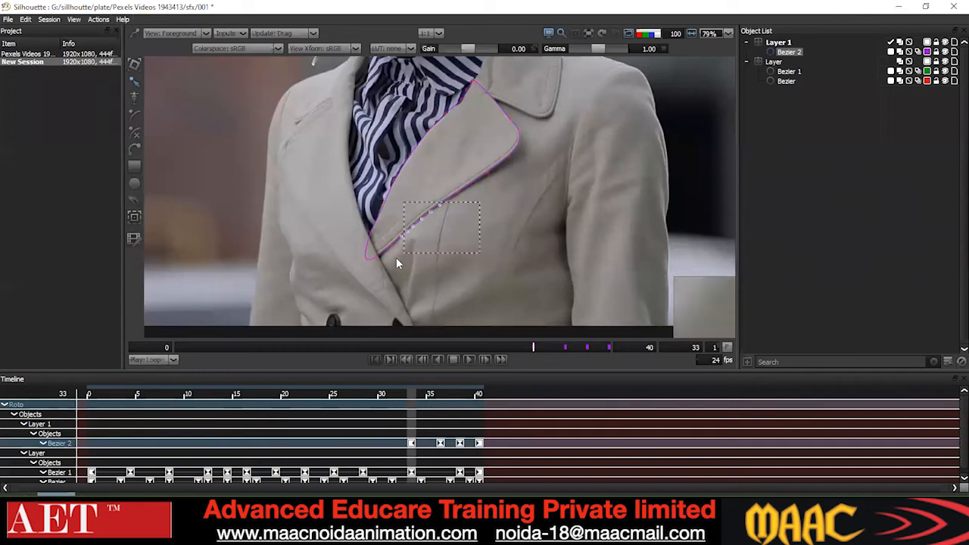
- Smooth all the lapel shape's points again at frame 33 and check its fit over the following frames
{"action": "scroll", "coordinate": [430, 262], "scroll_direction": "down", "scroll_amount": 2}
{"action": "key", "text": "ctrl+a"}
{"action": "right_click", "coordinate": [503, 136]}
{"action": "left_click", "coordinate": [558, 241]}
{"action": "left_click_drag", "start_coordinate": [539, 192], "coordinate": [512, 225]}
{"action": "key", "text": "x"}
{"action": "key", "text": "x"}
{"action": "key", "text": "x"}
{"action": "key", "text": "x"}
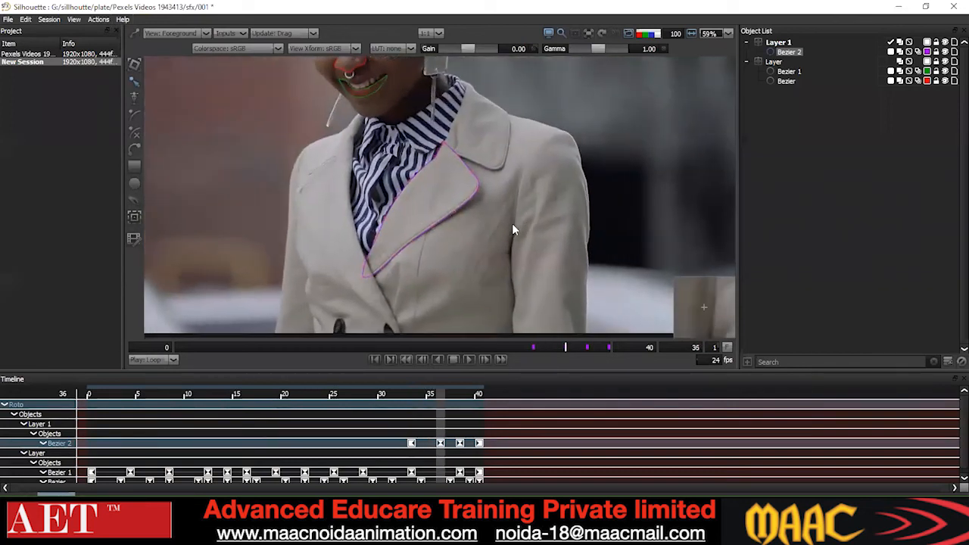
- Go to frame 29 and key the lapel shape by shifting it onto the folded lapel
{"action": "key", "text": "z"}
{"action": "key", "text": "z"}
{"action": "key", "text": "z"}
{"action": "key", "text": "z"}
{"action": "key", "text": "z"}
{"action": "key", "text": "z"}
{"action": "key", "text": "z"}
{"action": "key", "text": "z"}
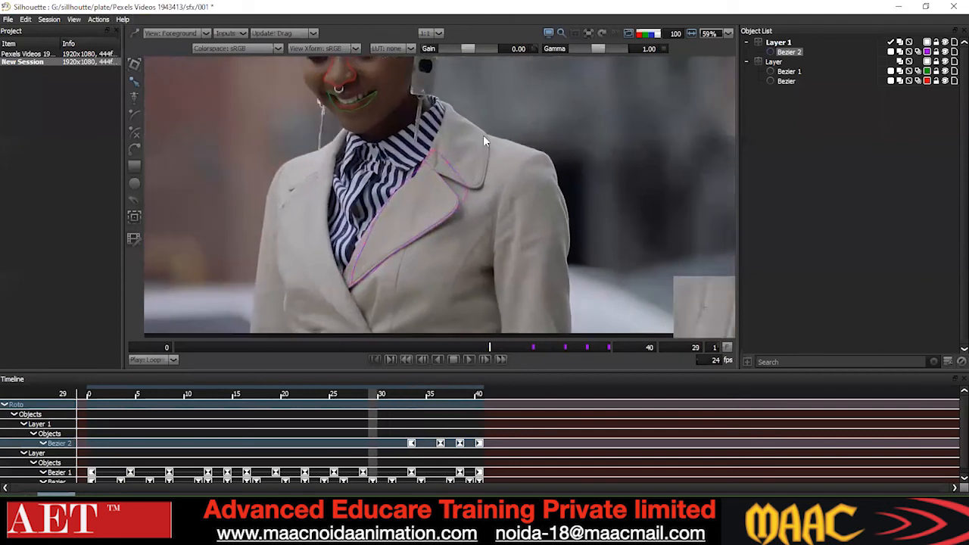
{"action": "key", "text": "Left"}
{"action": "key", "text": "Down"}
{"action": "key", "text": "Down"}
{"action": "key", "text": "Left"}
{"action": "left_click", "coordinate": [499, 220]}
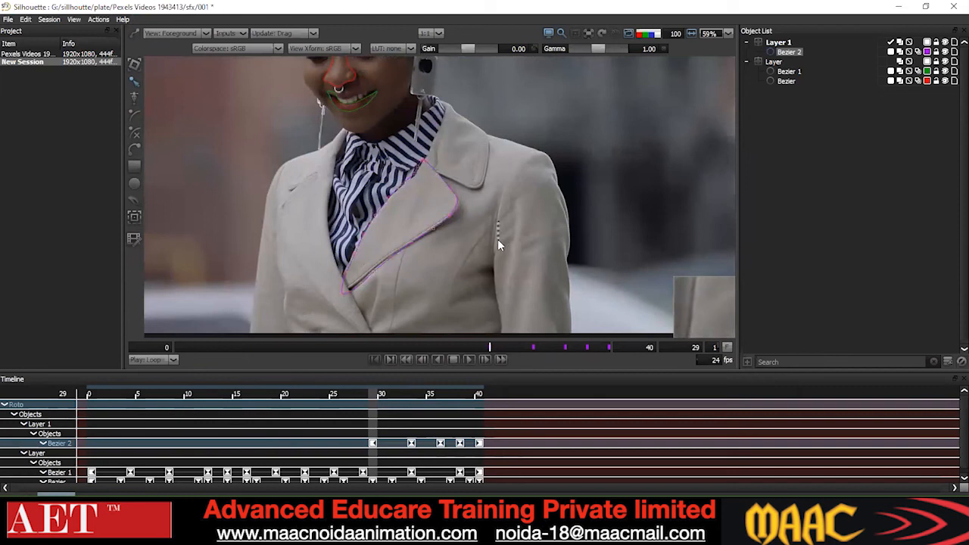
- Nudge the lapel shape at frame 29 and fit its points along the lapel's inner and lower edges
{"action": "left_click_drag", "start_coordinate": [531, 124], "coordinate": [325, 310]}
{"action": "left_click", "coordinate": [469, 288]}
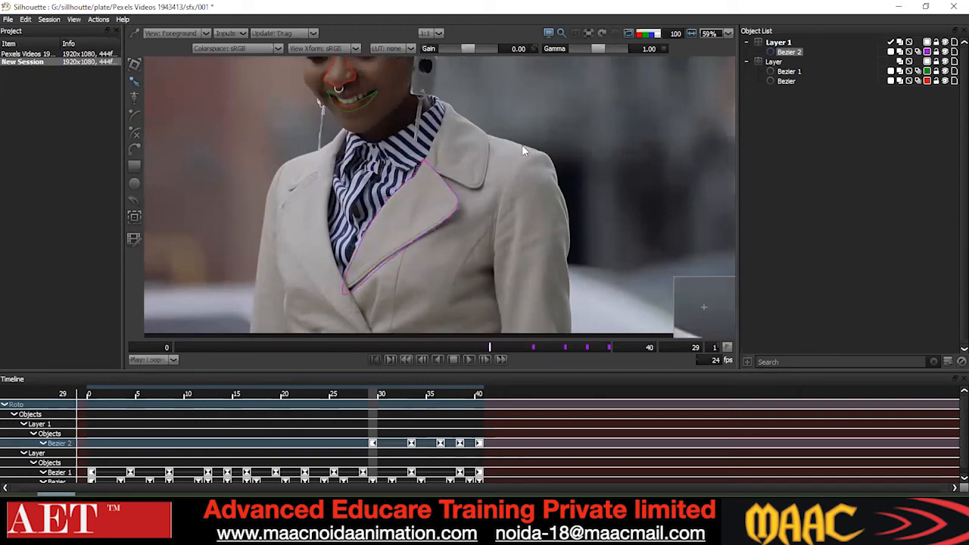
{"action": "left_click_drag", "start_coordinate": [522, 145], "coordinate": [245, 343]}
{"action": "scroll", "coordinate": [360, 279], "scroll_direction": "up", "scroll_amount": 3}
{"action": "left_click", "coordinate": [360, 316]}
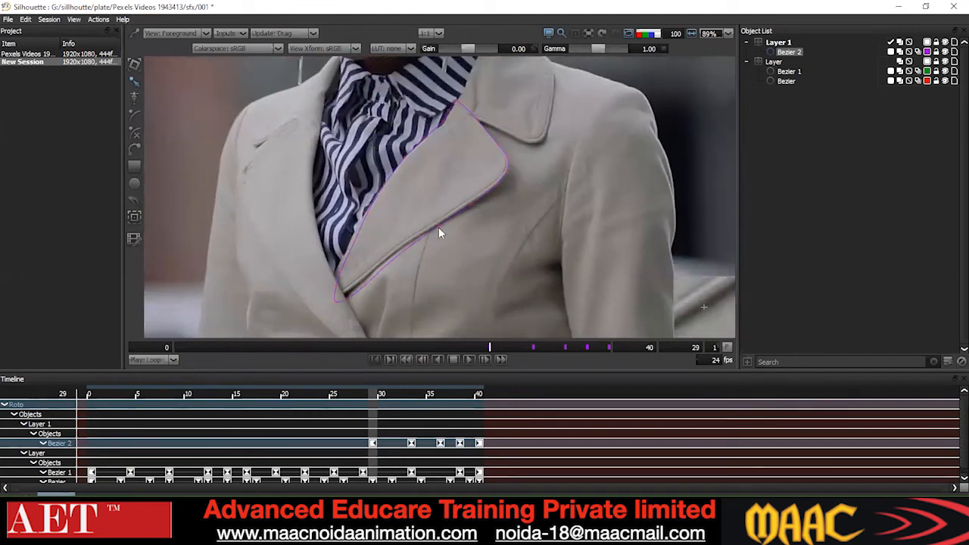
{"action": "left_click", "coordinate": [361, 246]}
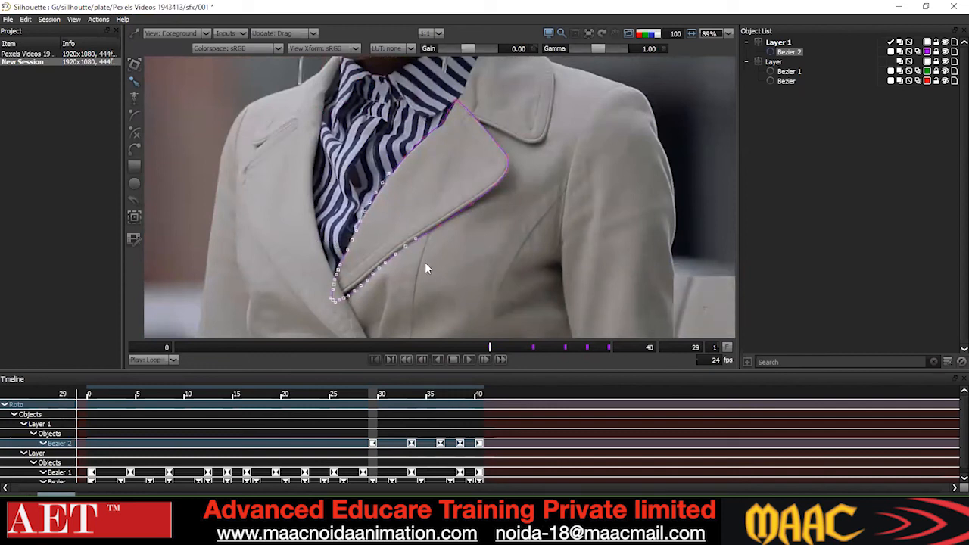
{"action": "left_click", "coordinate": [412, 300]}
- Stretch the lapel shape's lower tip with the transform box at frame 29 and convert all its points to Cardinal
{"action": "left_click_drag", "start_coordinate": [319, 319], "coordinate": [239, 354]}
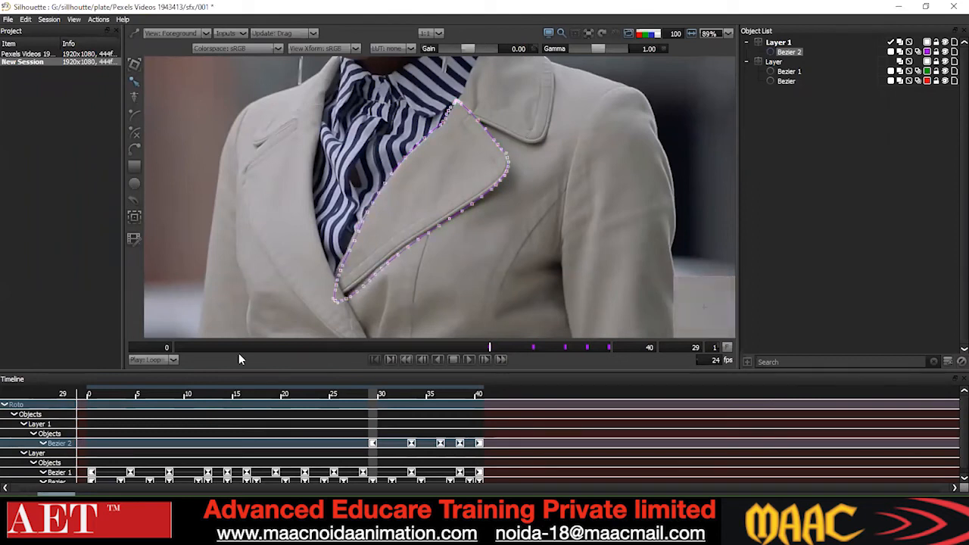
{"action": "key", "text": "x"}
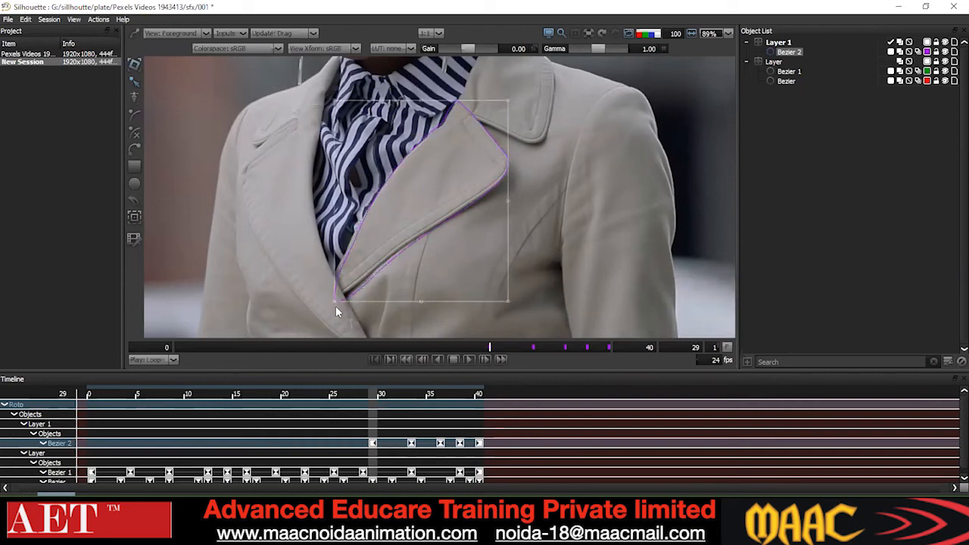
{"action": "left_click_drag", "start_coordinate": [335, 302], "coordinate": [331, 294]}
{"action": "left_click", "coordinate": [135, 84]}
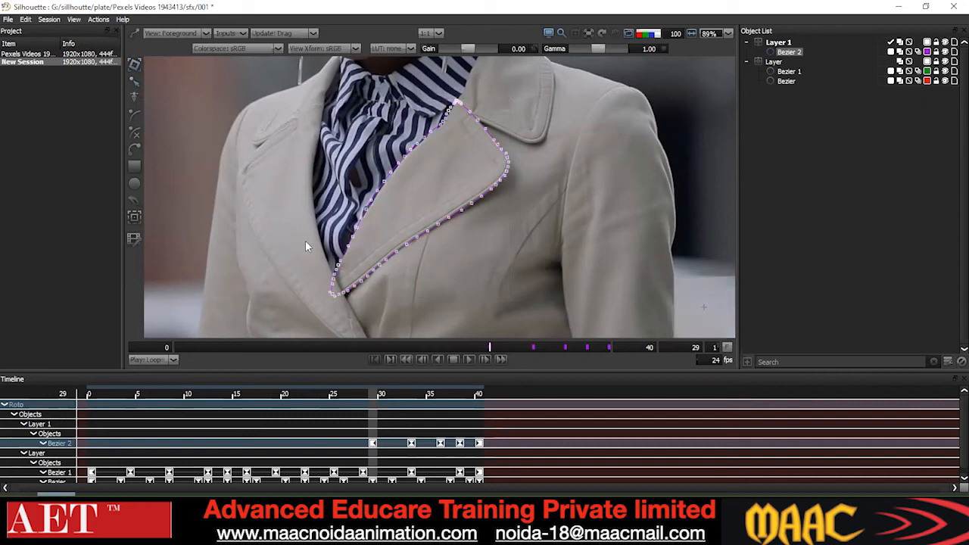
{"action": "scroll", "coordinate": [446, 239], "scroll_direction": "down", "scroll_amount": 2}
{"action": "key", "text": "ctrl+a"}
{"action": "right_click", "coordinate": [534, 206]}
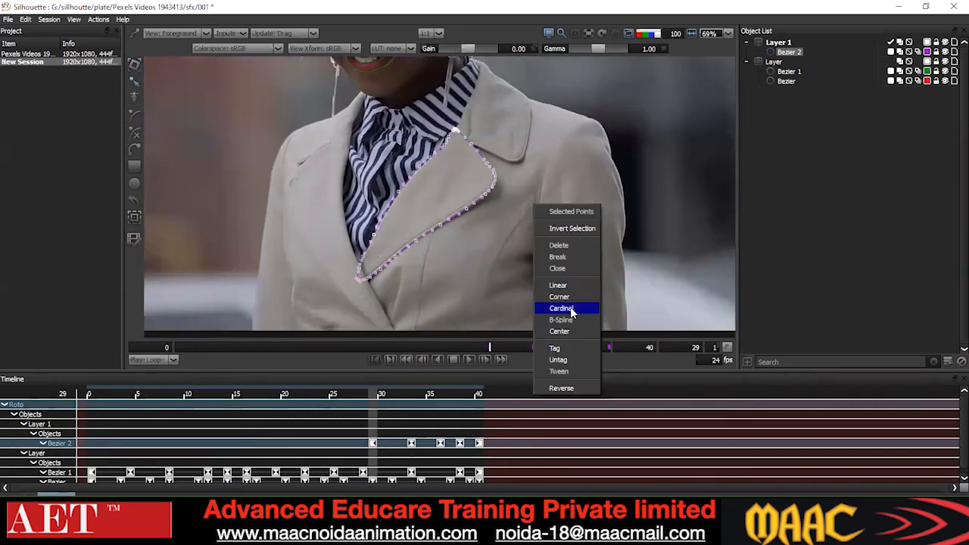
{"action": "left_click", "coordinate": [561, 308]}
- Adjust the rounded outer corner and inner edge of the lapel shape at frame 29, converting all points to Cardinal again
{"action": "left_click_drag", "start_coordinate": [512, 165], "coordinate": [486, 205]}
{"action": "key", "text": "ctrl+a"}
{"action": "right_click", "coordinate": [562, 104]}
{"action": "left_click", "coordinate": [580, 209]}
{"action": "left_click_drag", "start_coordinate": [369, 128], "coordinate": [463, 214]}
{"action": "left_click_drag", "start_coordinate": [417, 180], "coordinate": [376, 225]}
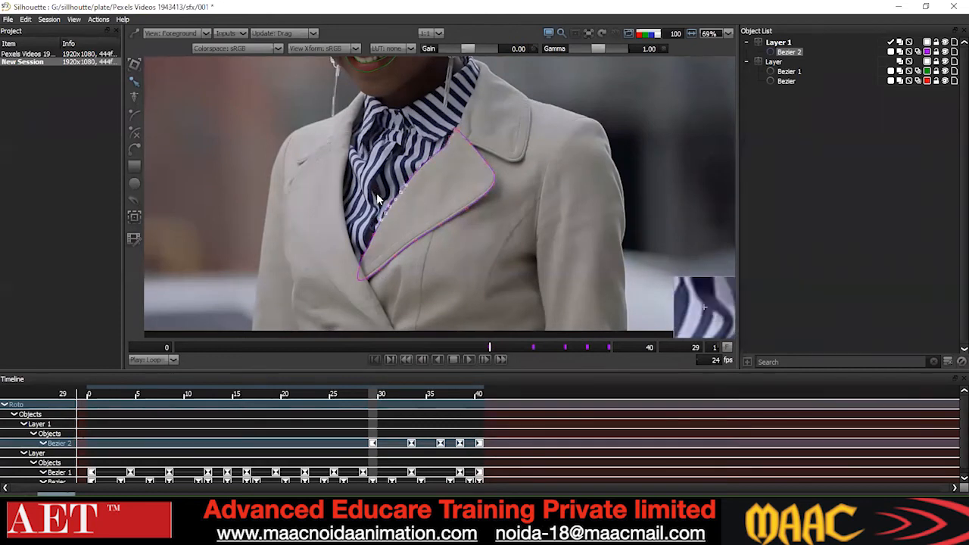
{"action": "key", "text": "ctrl+a"}
{"action": "right_click", "coordinate": [528, 115]}
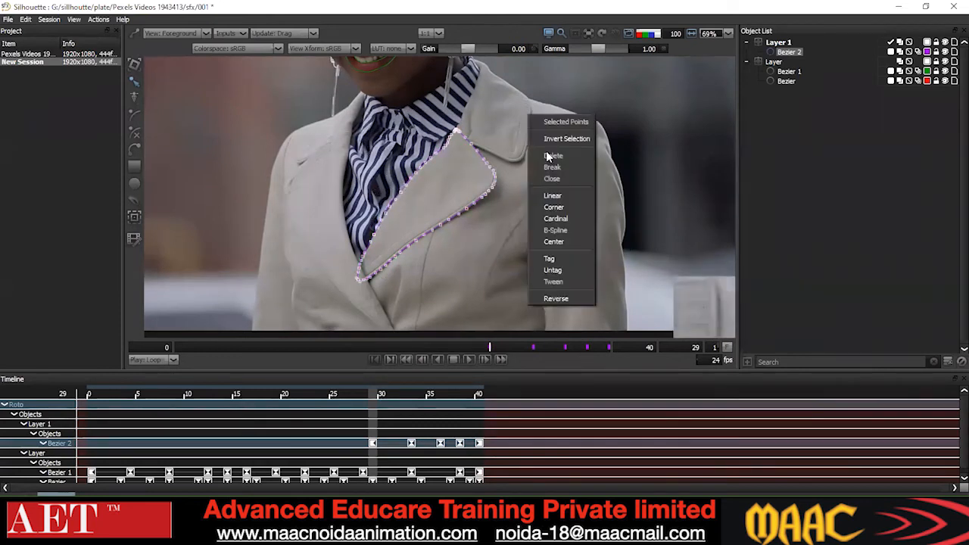
{"action": "left_click", "coordinate": [552, 221]}
- Fine-tune the points around the lapel shape's rounded outer corner at frame 29
{"action": "scroll", "coordinate": [431, 261], "scroll_direction": "down", "scroll_amount": 1}
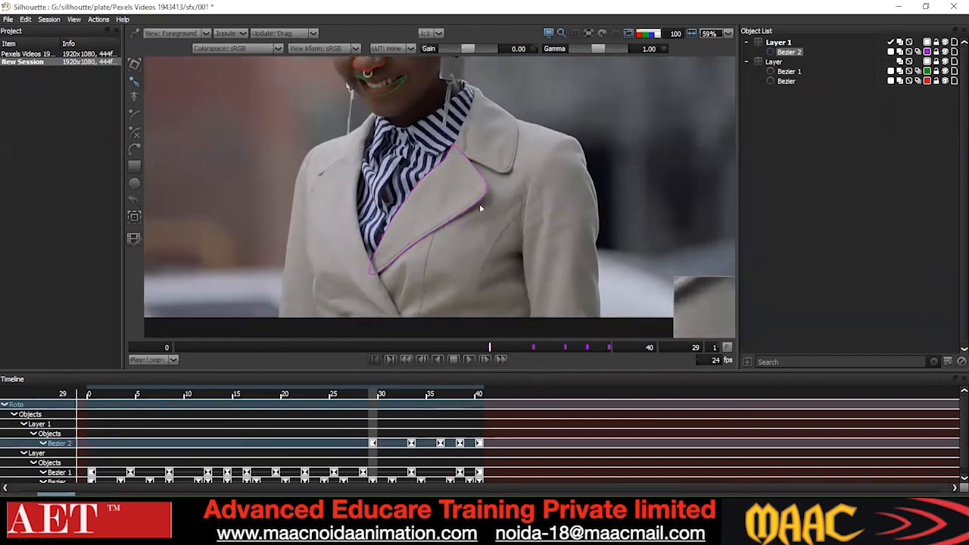
{"action": "scroll", "coordinate": [479, 204], "scroll_direction": "up", "scroll_amount": 4}
{"action": "left_click_drag", "start_coordinate": [551, 169], "coordinate": [473, 213]}
{"action": "scroll", "coordinate": [511, 216], "scroll_direction": "down", "scroll_amount": 2}
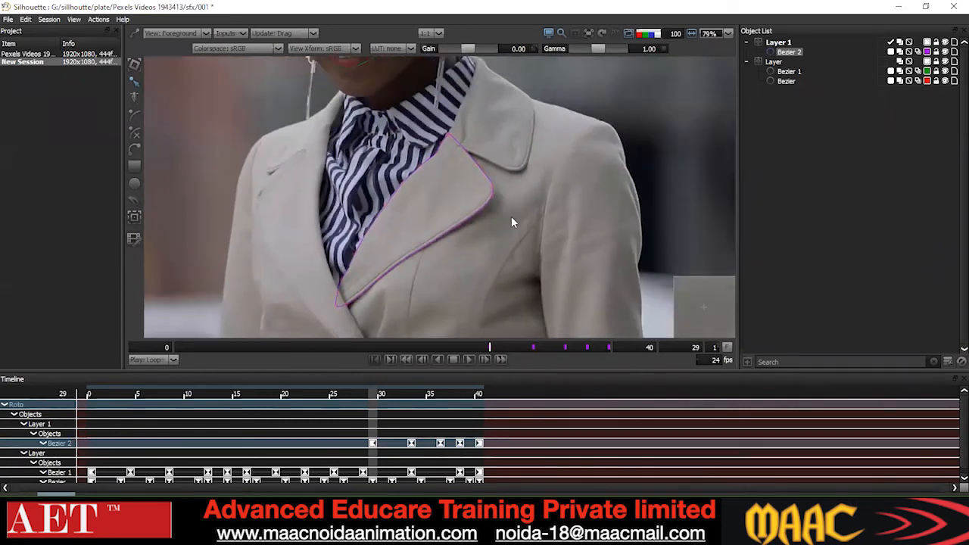
- Examine the lapel shape's fit from frame 29 up to frame 35 and back to frame 33
{"action": "key", "text": "x"}
{"action": "key", "text": "x"}
{"action": "key", "text": "x"}
{"action": "key", "text": "x"}
{"action": "key", "text": "x"}
{"action": "key", "text": "x"}
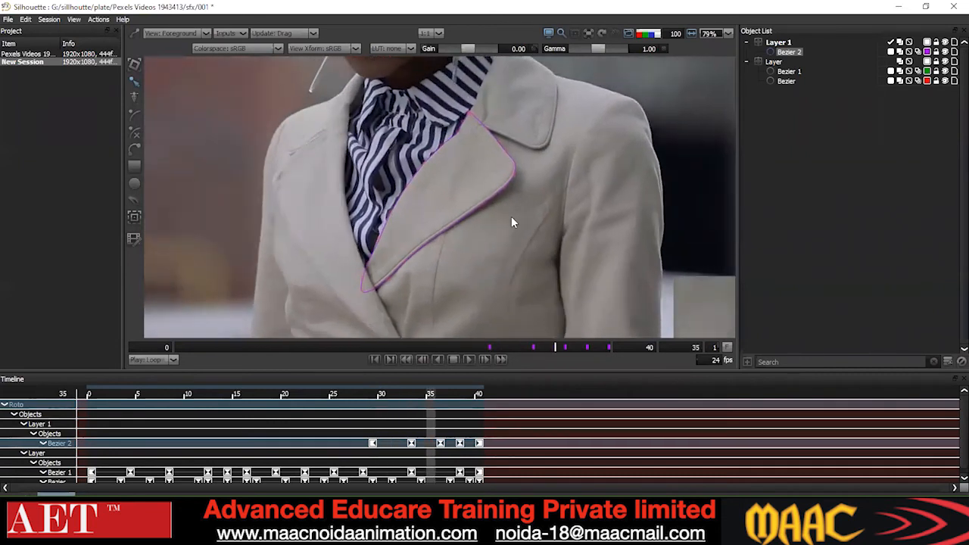
{"action": "key", "text": "z"}
{"action": "key", "text": "z"}
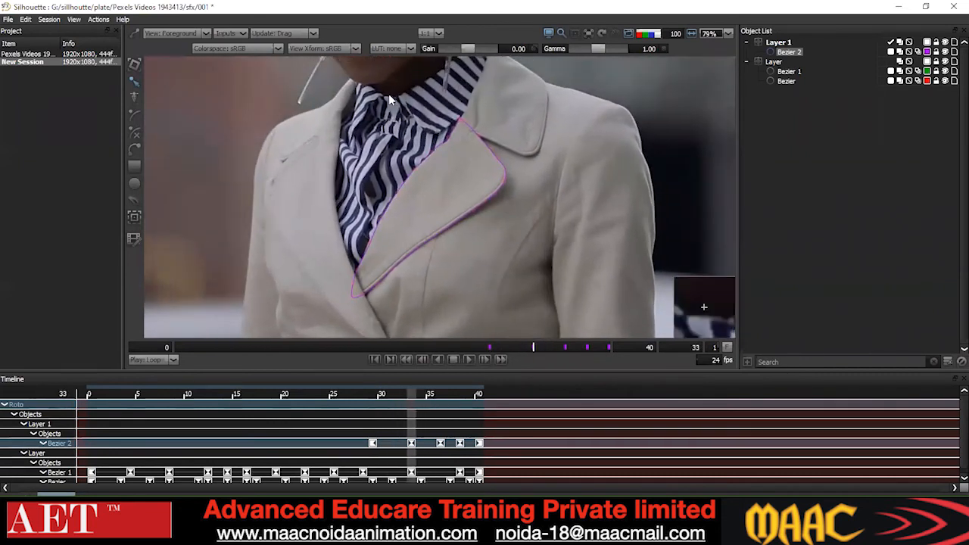
- Refine the inner edge of the lapel shape at frame 33 and convert its points to Cardinal
{"action": "scroll", "coordinate": [374, 148], "scroll_direction": "up", "scroll_amount": 1}
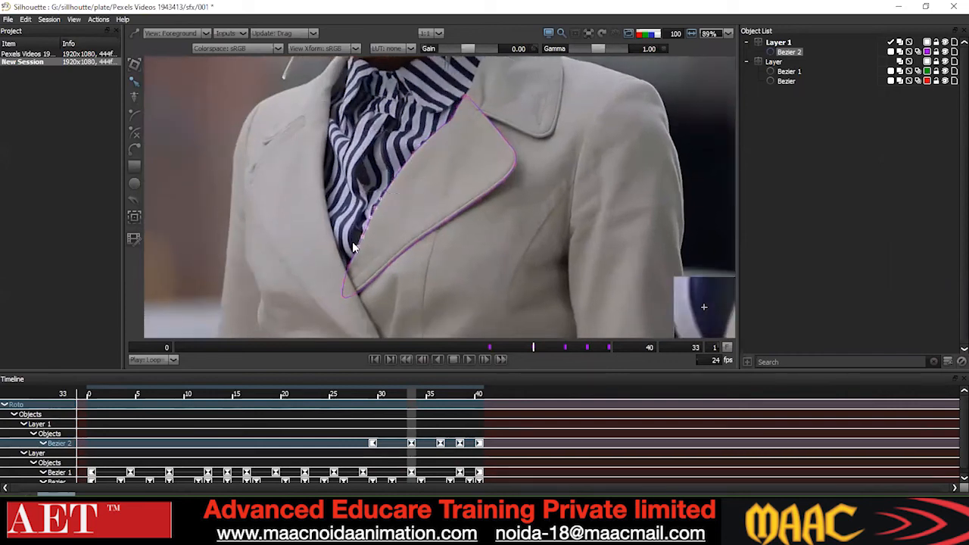
{"action": "scroll", "coordinate": [374, 212], "scroll_direction": "down", "scroll_amount": 2}
{"action": "left_click_drag", "start_coordinate": [256, 282], "coordinate": [513, 118]}
{"action": "right_click", "coordinate": [513, 132]}
{"action": "left_click", "coordinate": [544, 238]}
- Go to frame 24 and key the lapel shape by moving all its points onto the folded lapel
{"action": "scroll", "coordinate": [543, 240], "scroll_direction": "down", "scroll_amount": 2}
{"action": "key", "text": "z"}
{"action": "key", "text": "z"}
{"action": "key", "text": "z"}
{"action": "key", "text": "z"}
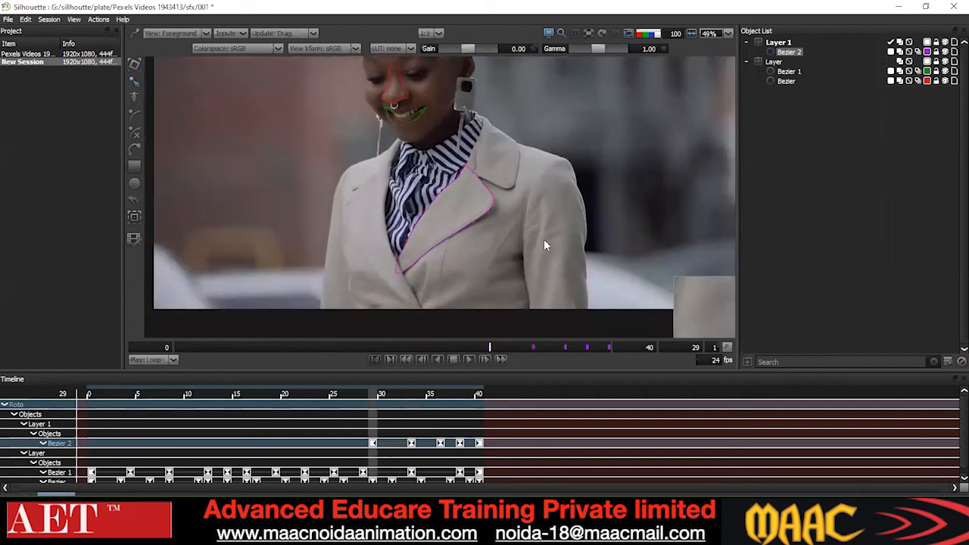
{"action": "key", "text": "z"}
{"action": "key", "text": "z"}
{"action": "key", "text": "z"}
{"action": "key", "text": "z"}
{"action": "key", "text": "z"}
{"action": "left_click_drag", "start_coordinate": [487, 230], "coordinate": [531, 176]}
{"action": "scroll", "coordinate": [552, 175], "scroll_direction": "up", "scroll_amount": 2}
{"action": "key", "text": "Down"}
{"action": "key", "text": "Down"}
{"action": "key", "text": "Down"}
{"action": "key", "text": "Down"}
{"action": "key", "text": "Down"}
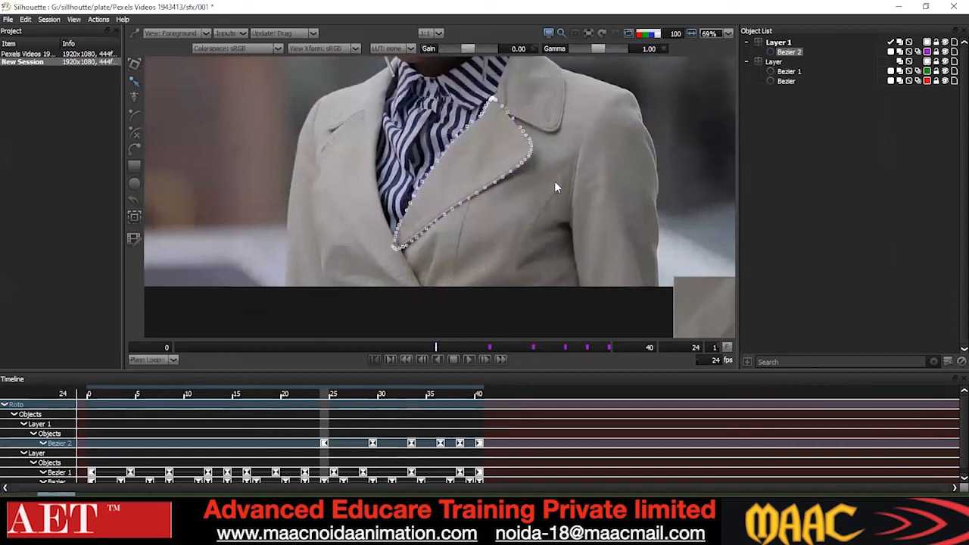
- Nudge the lapel shape at frame 24 and stretch its lower tip outward with the transform box
{"action": "left_click_drag", "start_coordinate": [554, 183], "coordinate": [549, 216]}
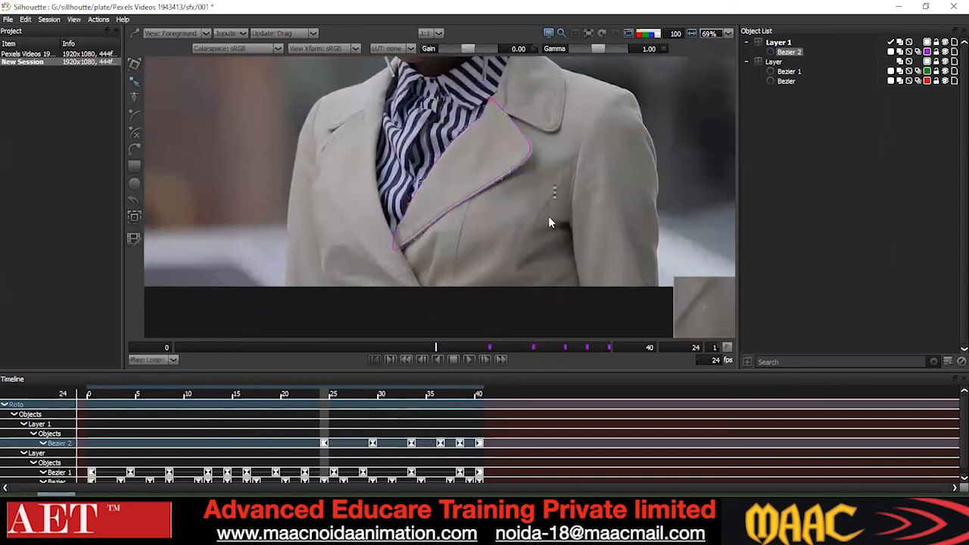
{"action": "left_click_drag", "start_coordinate": [582, 77], "coordinate": [264, 293]}
{"action": "left_click", "coordinate": [529, 238]}
{"action": "left_click_drag", "start_coordinate": [589, 66], "coordinate": [271, 288]}
{"action": "left_click", "coordinate": [547, 232]}
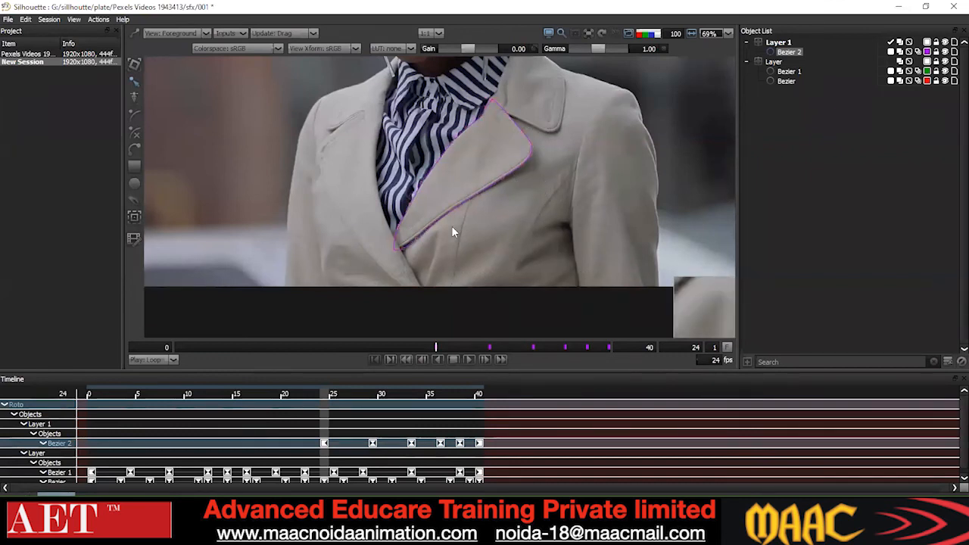
{"action": "left_click_drag", "start_coordinate": [541, 112], "coordinate": [289, 304]}
{"action": "key", "text": "t"}
{"action": "left_click_drag", "start_coordinate": [391, 252], "coordinate": [386, 256]}
{"action": "left_click", "coordinate": [430, 250]}
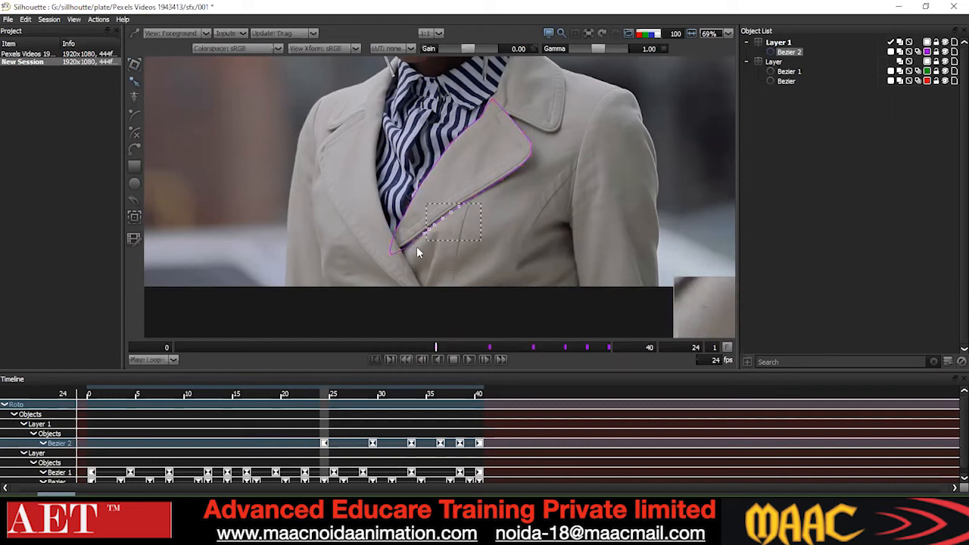
- Fit the lower edge of the lapel shape at frame 24 and convert all its points to Cardinal
{"action": "left_click_drag", "start_coordinate": [416, 247], "coordinate": [416, 247]}
{"action": "left_click", "coordinate": [466, 262]}
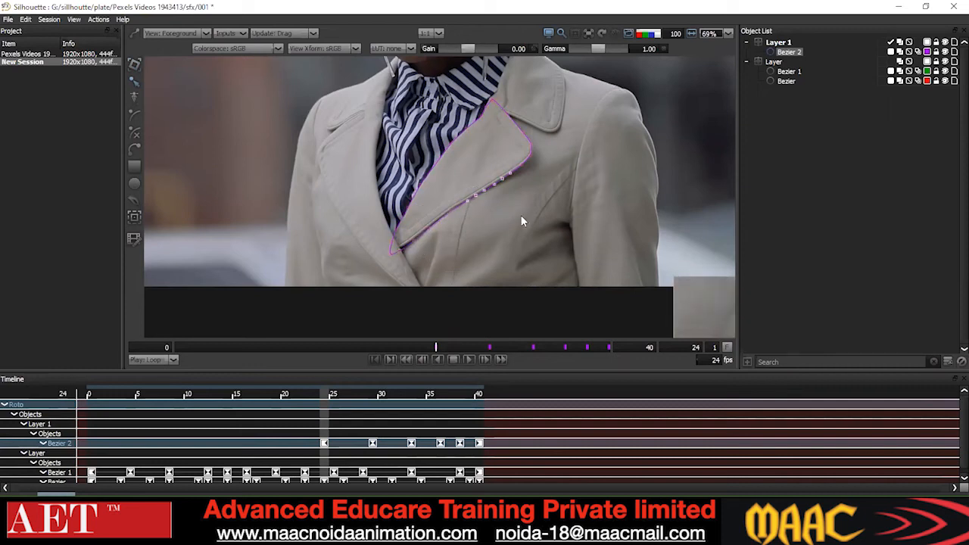
{"action": "left_click_drag", "start_coordinate": [474, 220], "coordinate": [406, 266]}
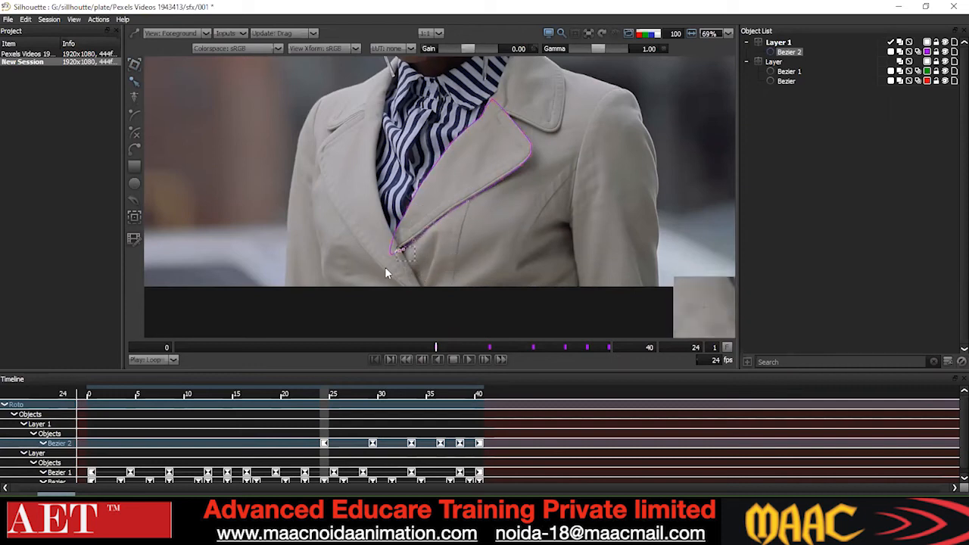
{"action": "scroll", "coordinate": [386, 261], "scroll_direction": "down", "scroll_amount": 2}
{"action": "key", "text": "ctrl+a"}
{"action": "right_click", "coordinate": [511, 155]}
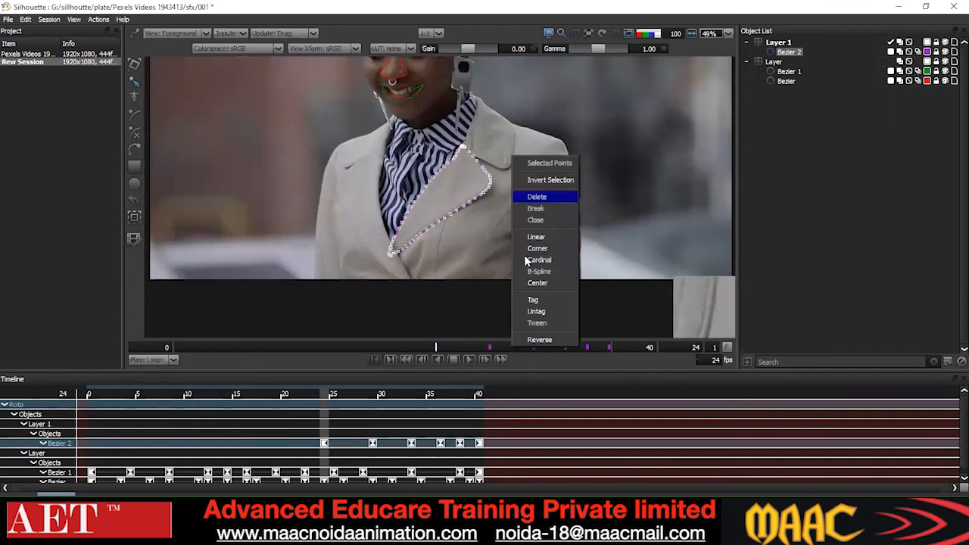
{"action": "left_click", "coordinate": [526, 259]}
{"action": "left_click", "coordinate": [517, 236]}
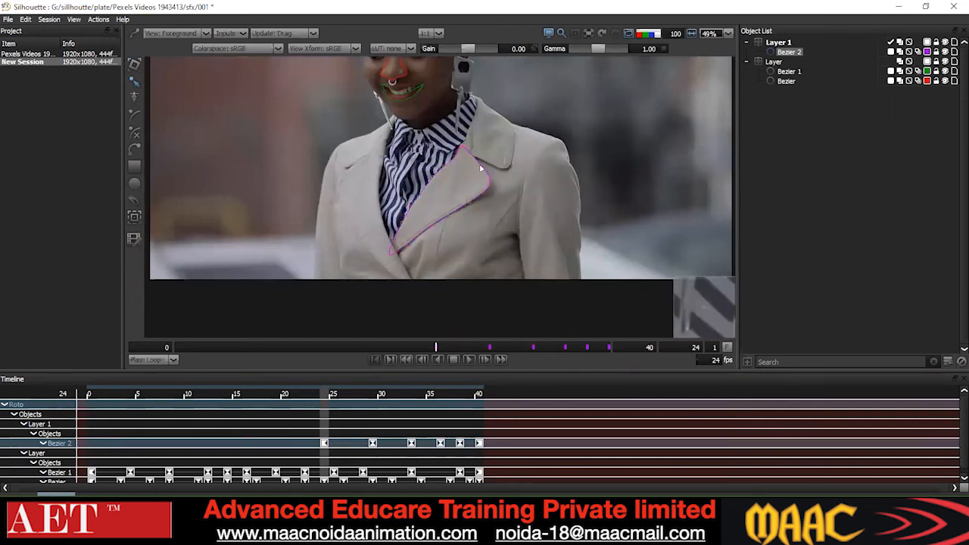
{"action": "scroll", "coordinate": [480, 166], "scroll_direction": "up", "scroll_amount": 2}
{"action": "scroll", "coordinate": [481, 171], "scroll_direction": "down", "scroll_amount": 1}
{"action": "left_click_drag", "start_coordinate": [479, 170], "coordinate": [497, 218]}
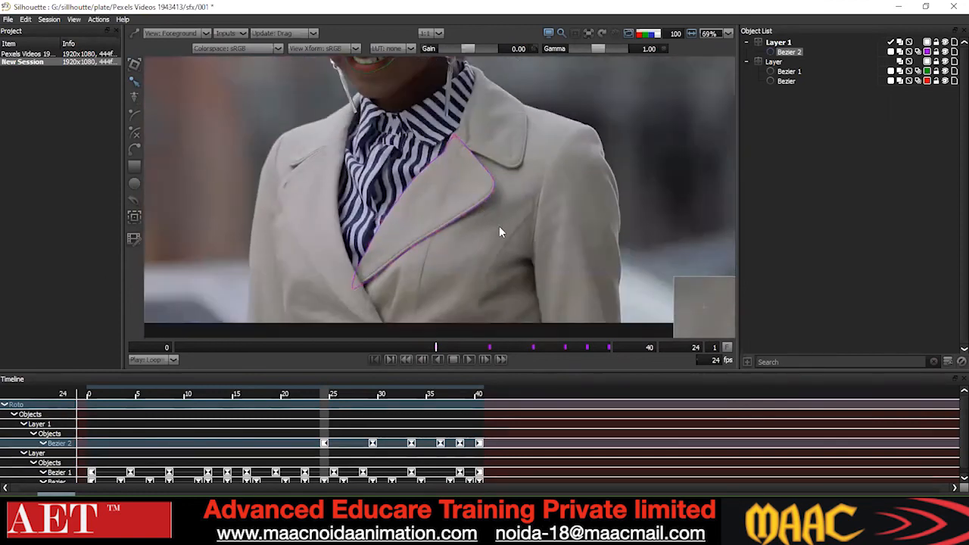
- Go to frame 27 and key the lapel shape by nudging all its points onto the lapel and checking its lower tip
{"action": "key", "text": "Right"}
{"action": "key", "text": "Right"}
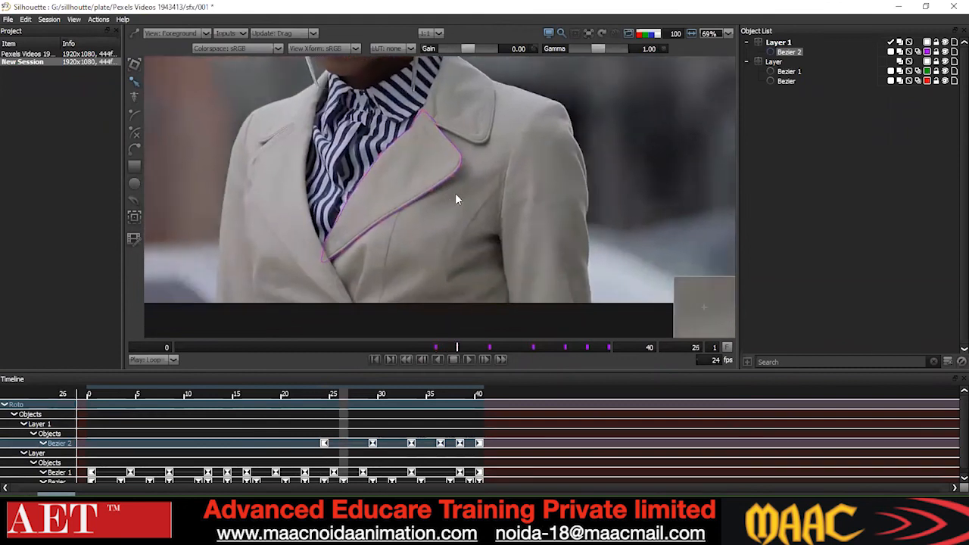
{"action": "key", "text": "Right"}
{"action": "left_click_drag", "start_coordinate": [519, 75], "coordinate": [104, 268]}
{"action": "key", "text": "KP_4"}
{"action": "left_click", "coordinate": [539, 198]}
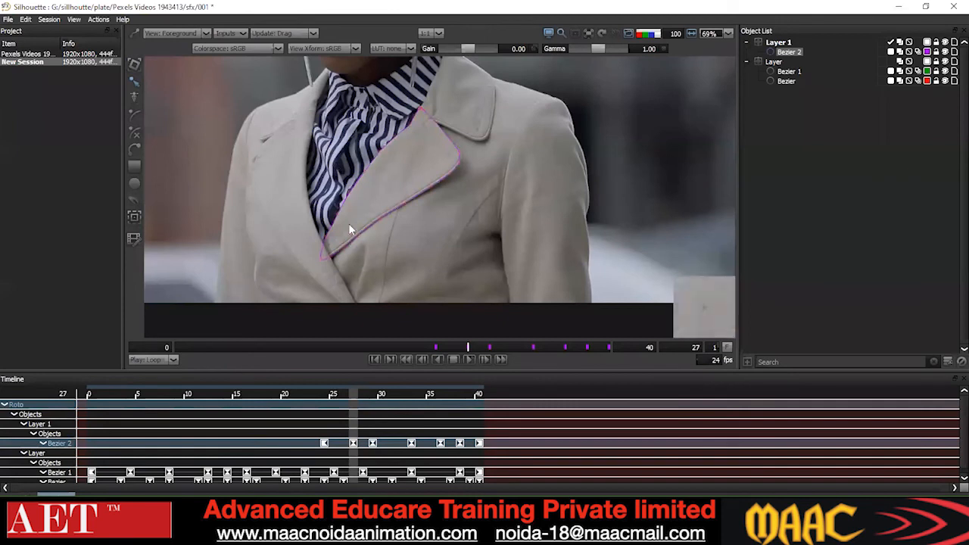
{"action": "left_click_drag", "start_coordinate": [365, 249], "coordinate": [326, 272]}
{"action": "left_click", "coordinate": [398, 260]}
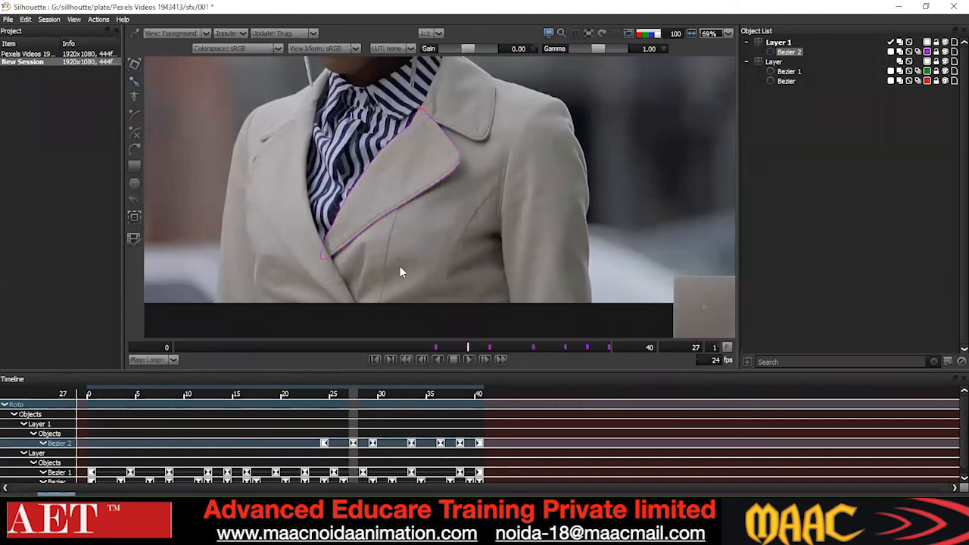
- Go to frame 17 and key the lapel shape by moving all its points onto the folded lapel
{"action": "key", "text": "z"}
{"action": "key", "text": "z"}
{"action": "key", "text": "z"}
{"action": "key", "text": "z"}
{"action": "key", "text": "z"}
{"action": "key", "text": "z"}
{"action": "key", "text": "z"}
{"action": "key", "text": "z"}
{"action": "scroll", "coordinate": [401, 268], "scroll_direction": "down", "scroll_amount": 2}
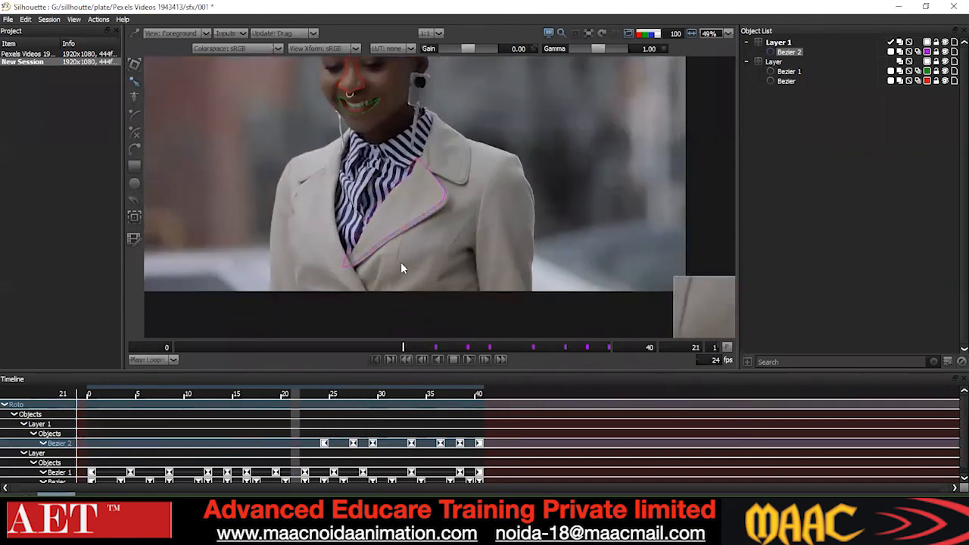
{"action": "key", "text": "z"}
{"action": "key", "text": "z"}
{"action": "left_click_drag", "start_coordinate": [485, 115], "coordinate": [325, 286]}
{"action": "scroll", "coordinate": [495, 227], "scroll_direction": "up", "scroll_amount": 2}
{"action": "key", "text": "shift+Right"}
{"action": "key", "text": "shift+Right"}
{"action": "key", "text": "shift+Down"}
{"action": "key", "text": "shift+Down"}
{"action": "key", "text": "Right"}
{"action": "key", "text": "Right"}
{"action": "key", "text": "Right"}
{"action": "key", "text": "Right"}
{"action": "key", "text": "Right"}
{"action": "key", "text": "Right"}
{"action": "key", "text": "Down"}
{"action": "key", "text": "Down"}
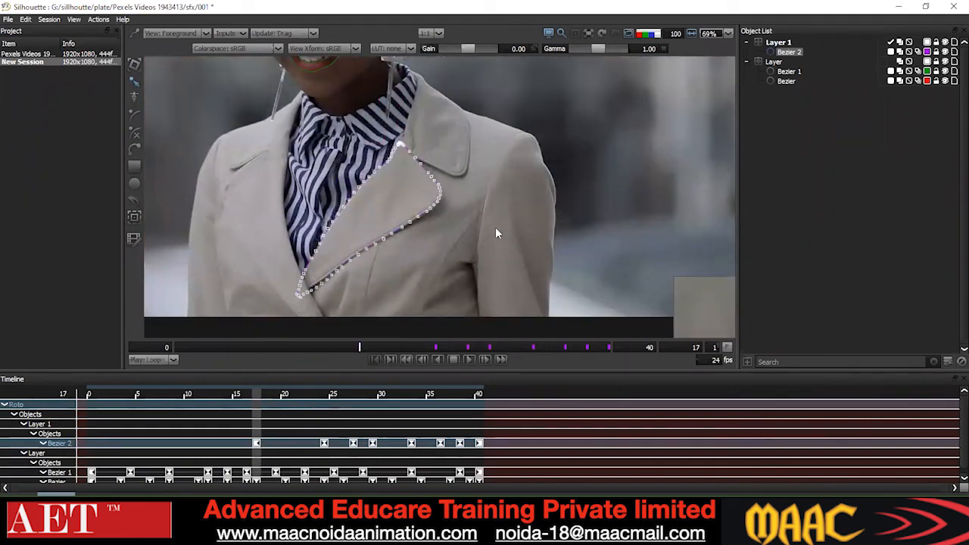
{"action": "left_click", "coordinate": [495, 227]}
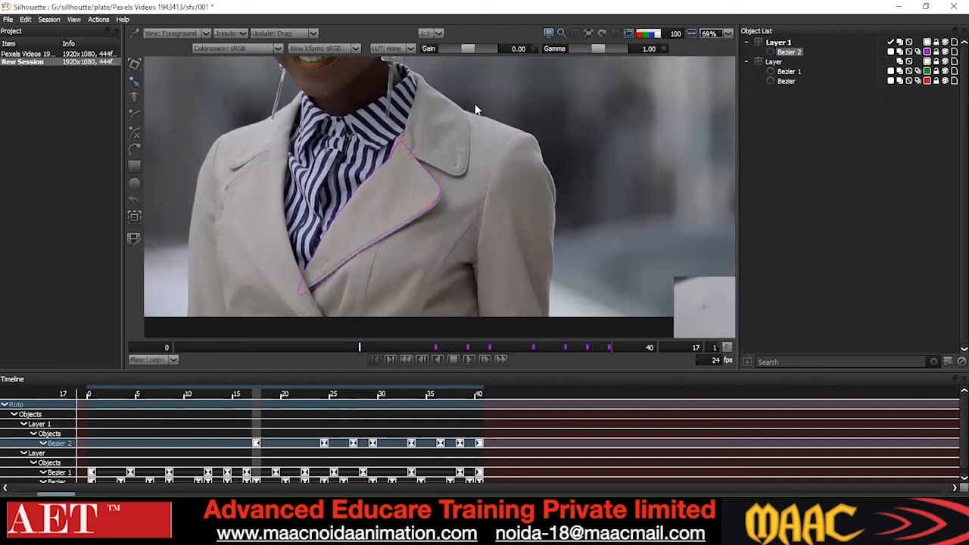
- Refine the outer and lower edges of the lapel shape at frame 17 and convert its points to Cardinal
{"action": "left_click", "coordinate": [440, 173]}
{"action": "right_click", "coordinate": [450, 225]}
{"action": "left_click", "coordinate": [490, 329]}
{"action": "left_click_drag", "start_coordinate": [410, 219], "coordinate": [398, 230]}
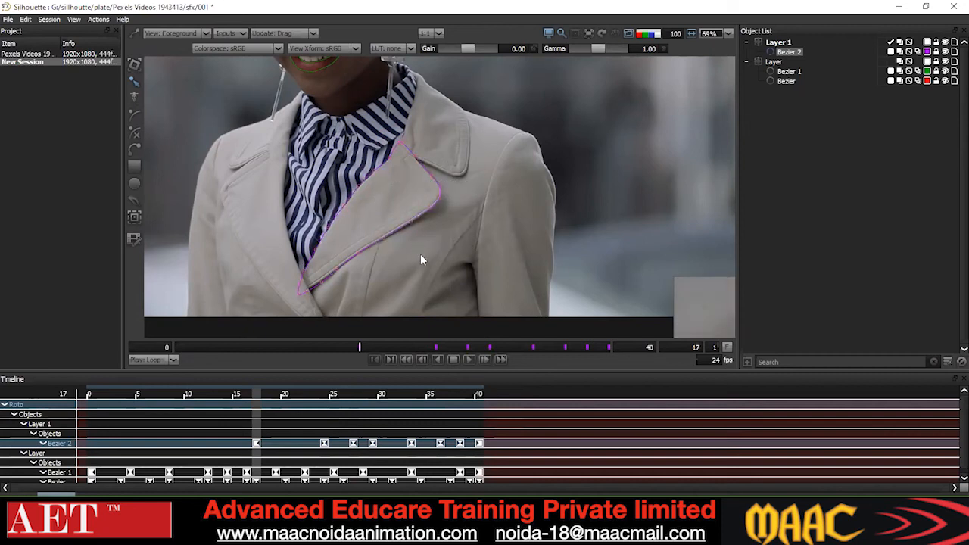
{"action": "scroll", "coordinate": [421, 254], "scroll_direction": "down", "scroll_amount": 1}
{"action": "left_click_drag", "start_coordinate": [353, 276], "coordinate": [320, 297]}
{"action": "scroll", "coordinate": [356, 300], "scroll_direction": "down", "scroll_amount": 2}
{"action": "right_click", "coordinate": [363, 182]}
{"action": "left_click", "coordinate": [407, 282]}
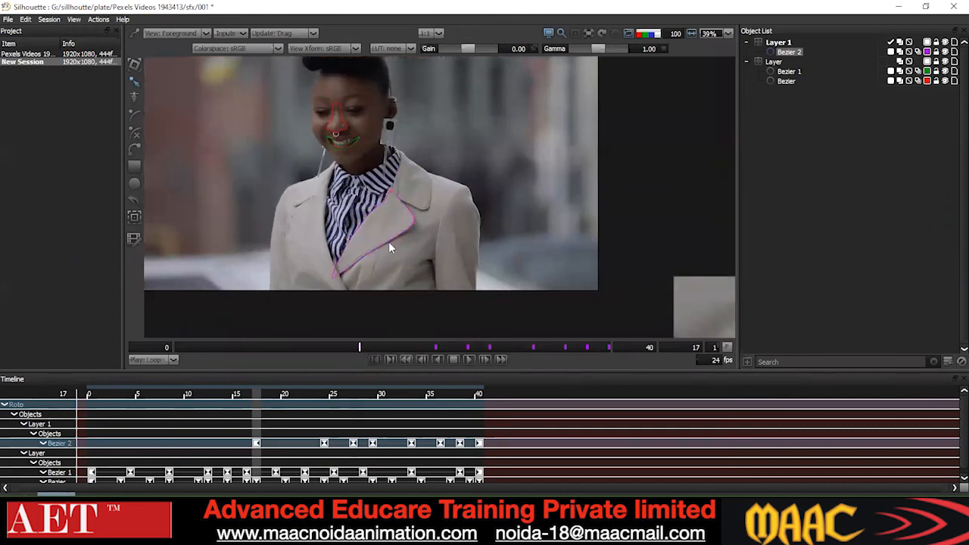
- Go to frame 11 and key the lapel shape by shifting and rotating all its points onto the folded lapel
{"action": "scroll", "coordinate": [436, 230], "scroll_direction": "up", "scroll_amount": 1}
{"action": "key", "text": "z"}
{"action": "key", "text": "z"}
{"action": "key", "text": "z"}
{"action": "key", "text": "z"}
{"action": "key", "text": "z"}
{"action": "key", "text": "z"}
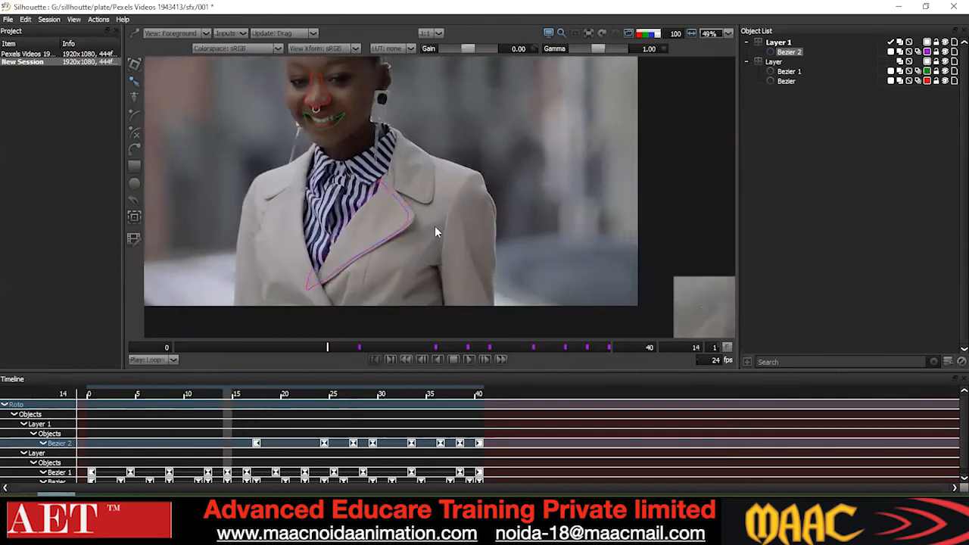
{"action": "key", "text": "KP_9"}
{"action": "key", "text": "KP_9"}
{"action": "key", "text": "KP_9"}
{"action": "key", "text": "KP_9"}
{"action": "key", "text": "KP_9"}
{"action": "key", "text": "KP_9"}
{"action": "key", "text": "KP_9"}
{"action": "key", "text": "KP_9"}
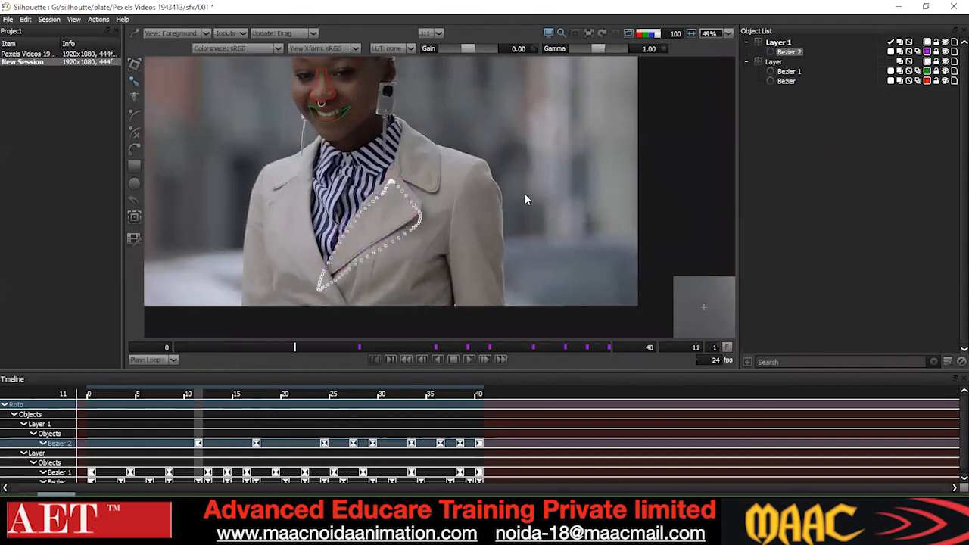
{"action": "key", "text": "KP_4"}
{"action": "key", "text": "KP_4"}
{"action": "key", "text": "KP_4"}
{"action": "key", "text": "KP_4"}
{"action": "key", "text": "KP_4"}
{"action": "key", "text": "KP_4"}
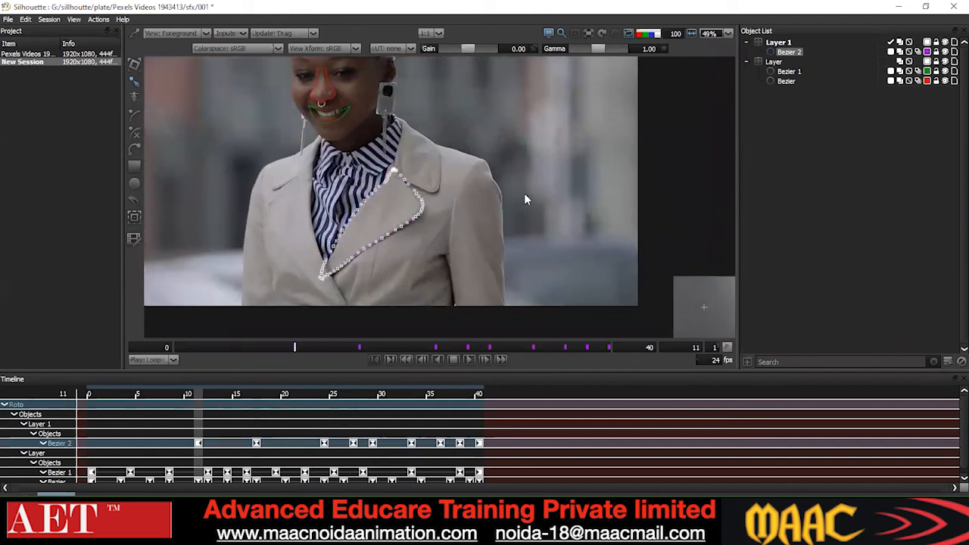
- Adjust the lapel shape's lower tip at frame 11 by slightly transforming all its points from the lower corner
{"action": "left_click", "coordinate": [525, 205]}
{"action": "left_click_drag", "start_coordinate": [625, 144], "coordinate": [157, 330]}
{"action": "key", "text": "t"}
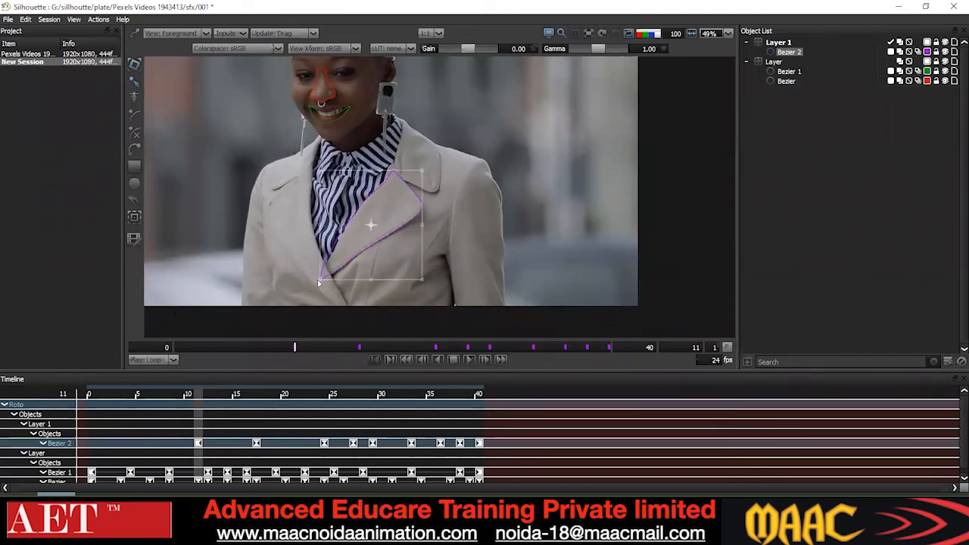
{"action": "mouse_move", "coordinate": [320, 280]}
{"action": "left_mouse_down"}
{"action": "mouse_move", "coordinate": [339, 274]}
{"action": "mouse_move", "coordinate": [329, 283]}
{"action": "left_mouse_up"}
{"action": "key", "text": "t"}
{"action": "left_click", "coordinate": [415, 300]}
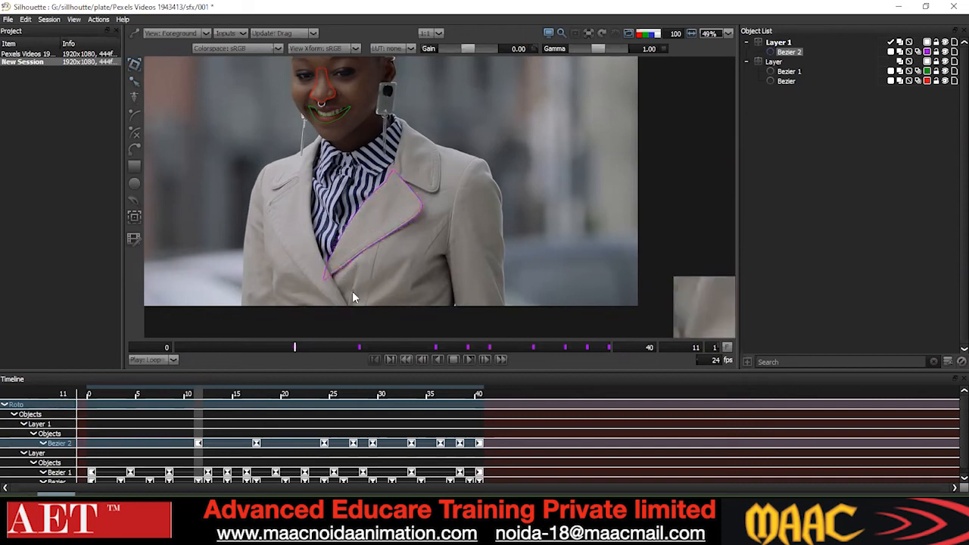
- Convert all the lapel shape's points at frame 11 to Cardinal and check the edges against the lapel
{"action": "scroll", "coordinate": [352, 291], "scroll_direction": "down", "scroll_amount": 1}
{"action": "key", "text": "ctrl+a"}
{"action": "right_click", "coordinate": [474, 160]}
{"action": "left_click", "coordinate": [500, 261]}
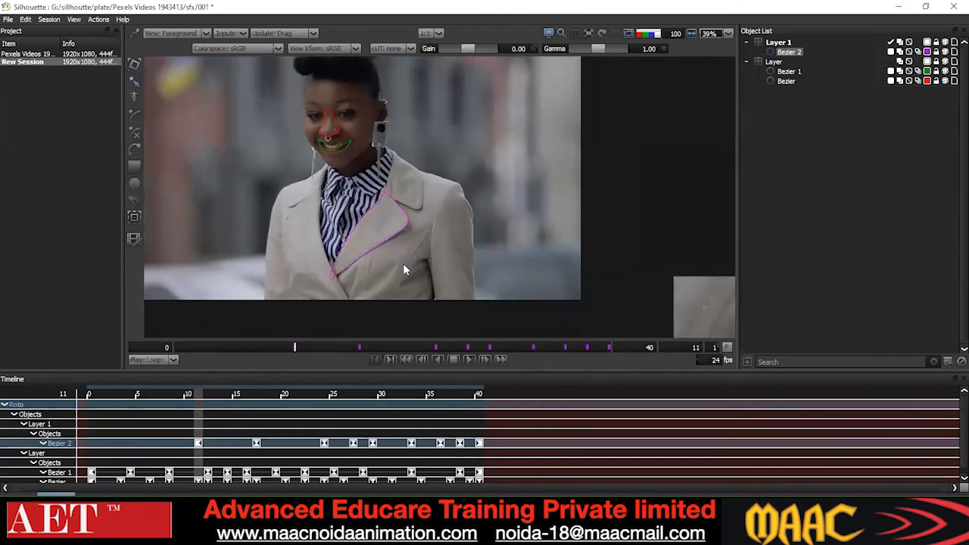
{"action": "scroll", "coordinate": [374, 195], "scroll_direction": "up", "scroll_amount": 2}
{"action": "scroll", "coordinate": [374, 195], "scroll_direction": "up", "scroll_amount": 1}
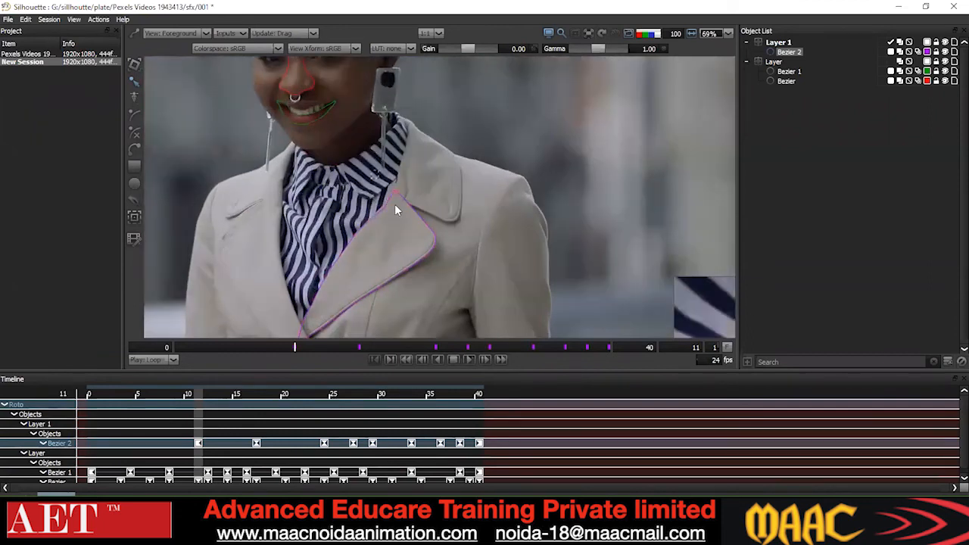
{"action": "scroll", "coordinate": [384, 234], "scroll_direction": "down", "scroll_amount": 2}
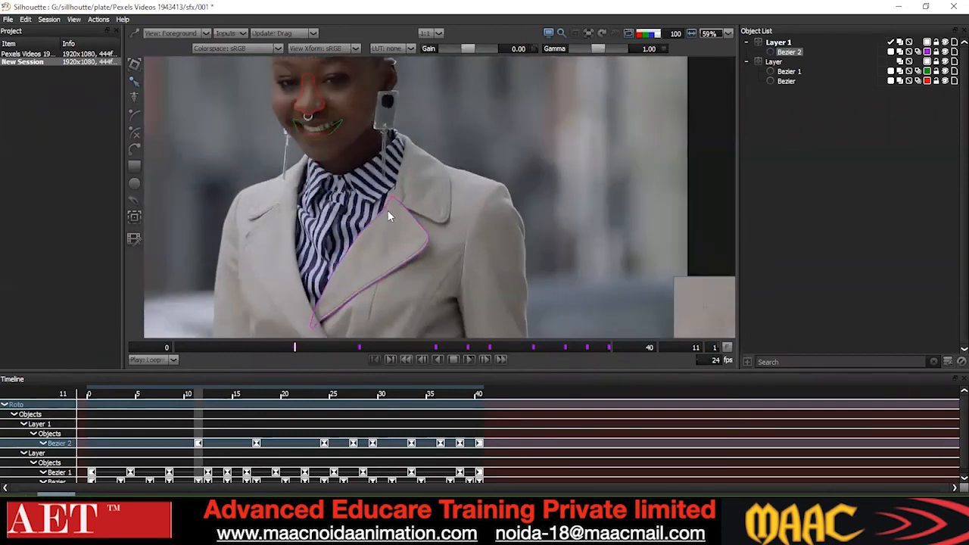
{"action": "right_click", "coordinate": [471, 190]}
{"action": "left_click", "coordinate": [498, 293]}
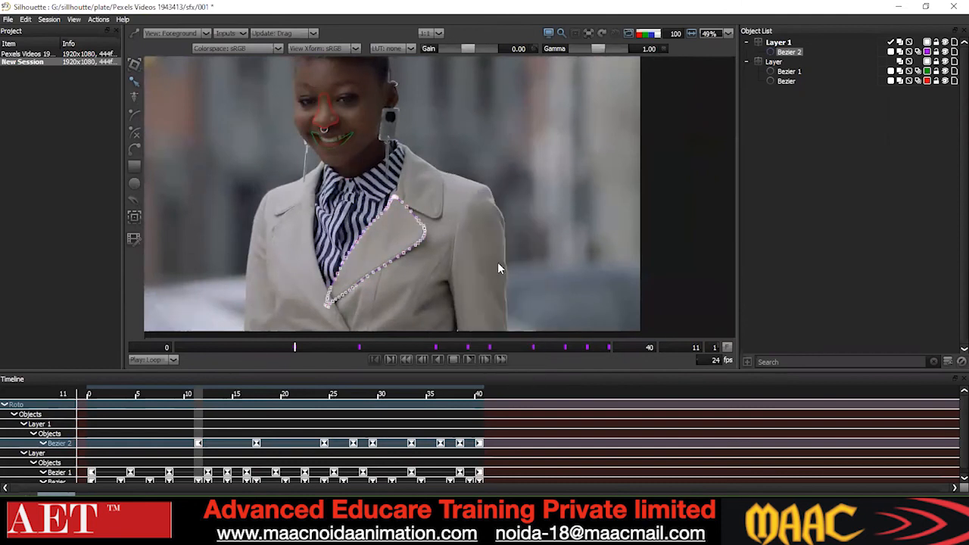
- Go to frame 6 and key the lapel shape by nudging all its points onto the folded lapel
{"action": "key", "text": "z"}
{"action": "key", "text": "z"}
{"action": "key", "text": "z"}
{"action": "key", "text": "z"}
{"action": "key", "text": "z"}
{"action": "left_click_drag", "start_coordinate": [463, 157], "coordinate": [231, 333]}
{"action": "key", "text": "Right"}
{"action": "key", "text": "Right"}
{"action": "key", "text": "Up"}
{"action": "key", "text": "Up"}
{"action": "key", "text": "Up"}
{"action": "key", "text": "Up"}
{"action": "key", "text": "Up"}
{"action": "key", "text": "Right"}
{"action": "key", "text": "Right"}
{"action": "key", "text": "Right"}
{"action": "key", "text": "Right"}
{"action": "key", "text": "Right"}
{"action": "key", "text": "Up"}
{"action": "key", "text": "Up"}
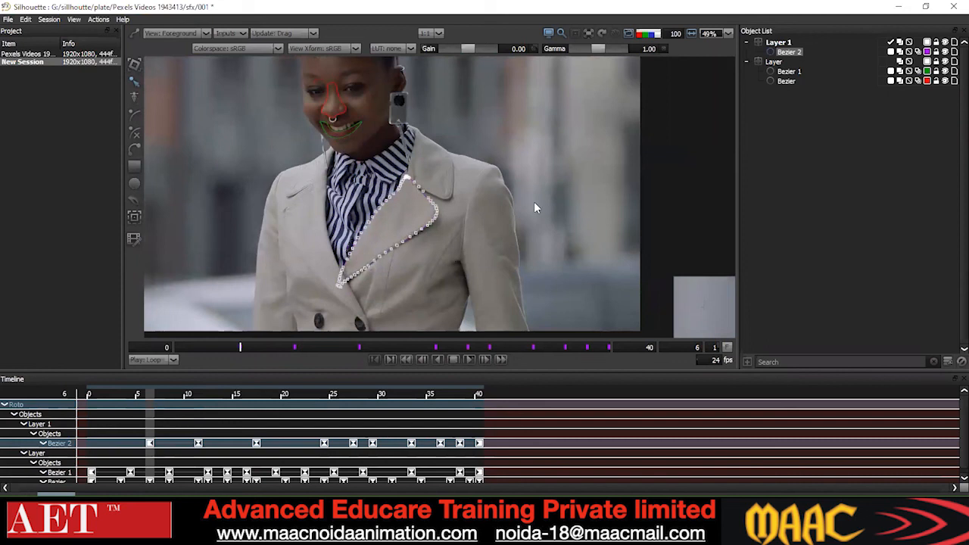
{"action": "key", "text": "Right"}
{"action": "key", "text": "Right"}
{"action": "key", "text": "Down"}
{"action": "key", "text": "Down"}
{"action": "key", "text": "Left"}
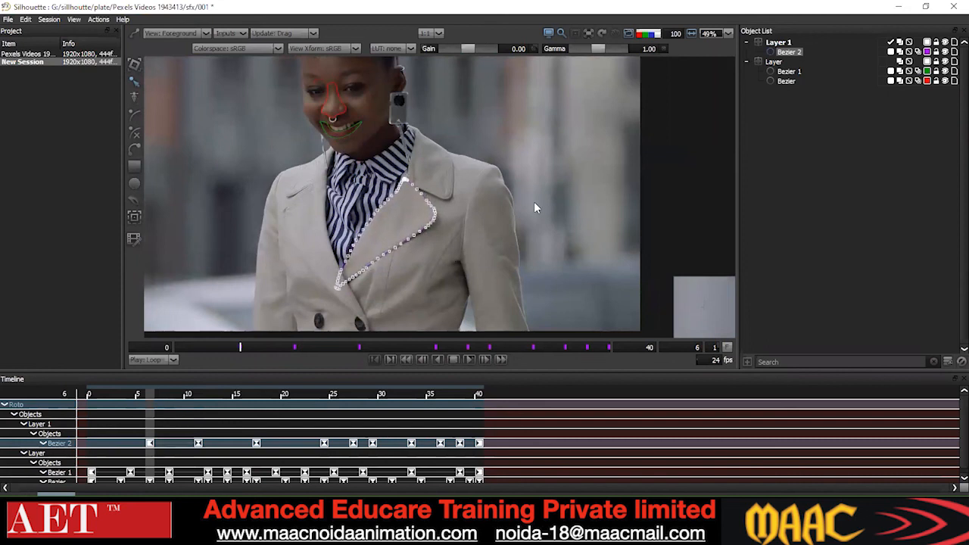
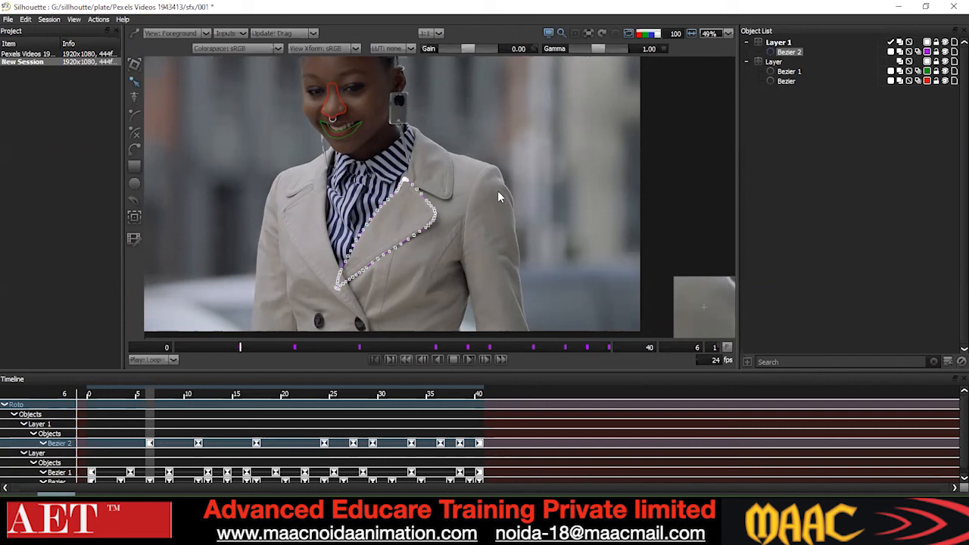
- Convert the points around the lapel shape's outer rounded corner to Cardinal at frame 6
{"action": "left_click", "coordinate": [502, 236]}
{"action": "scroll", "coordinate": [419, 237], "scroll_direction": "up", "scroll_amount": 3}
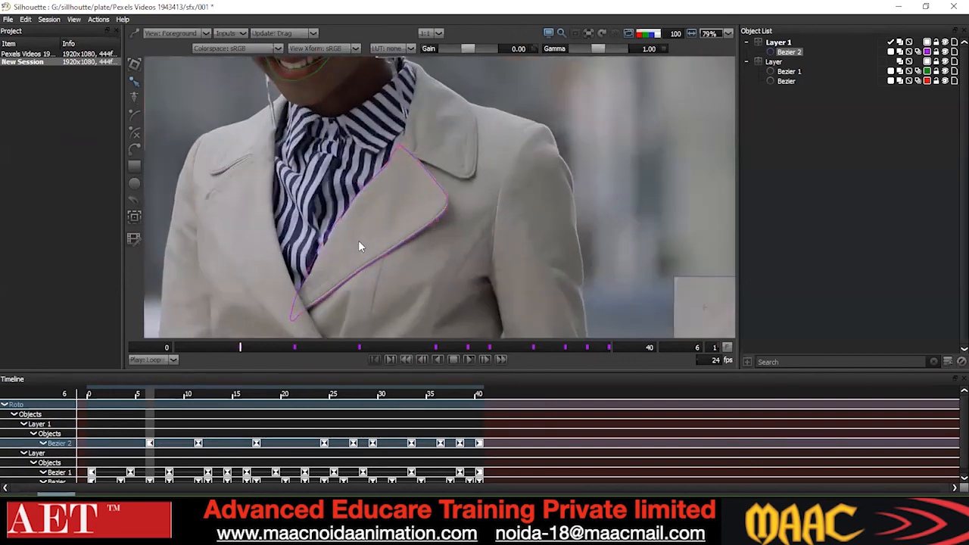
{"action": "scroll", "coordinate": [358, 240], "scroll_direction": "down", "scroll_amount": 2}
{"action": "left_click_drag", "start_coordinate": [443, 173], "coordinate": [412, 233]}
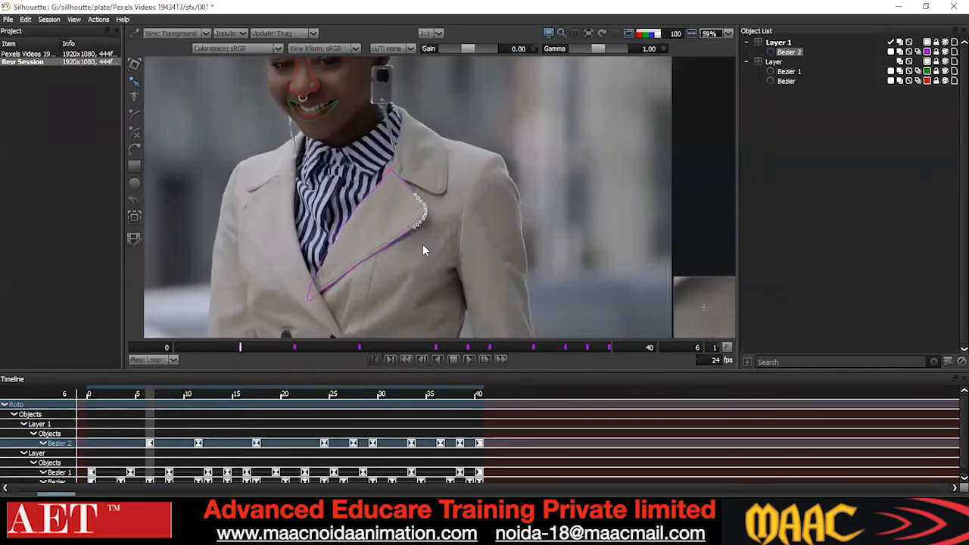
{"action": "right_click", "coordinate": [425, 252]}
{"action": "left_click", "coordinate": [462, 163]}
{"action": "left_click", "coordinate": [410, 203]}
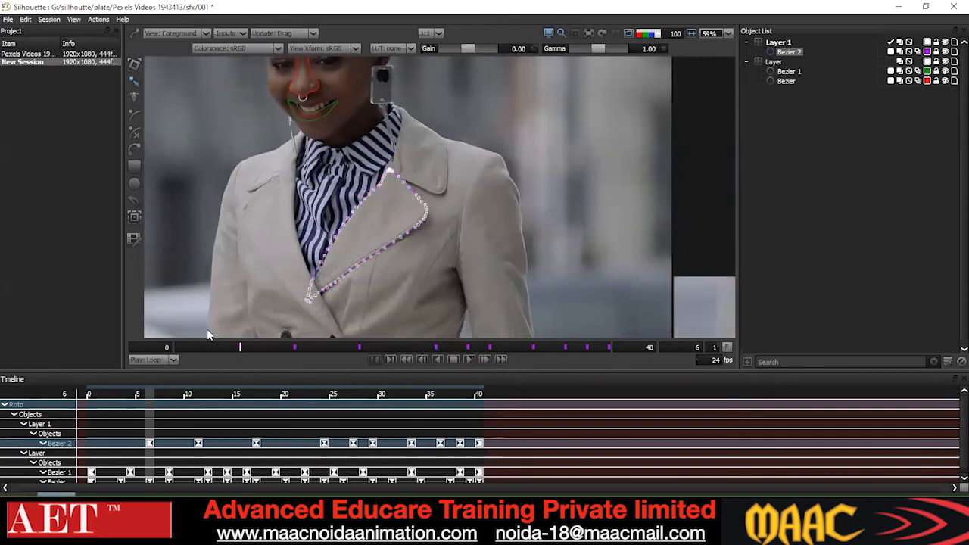
- Transform all the lapel shape's points slightly at frame 6 to fit its lower tip, and convert them to Cardinal
{"action": "key", "text": "t"}
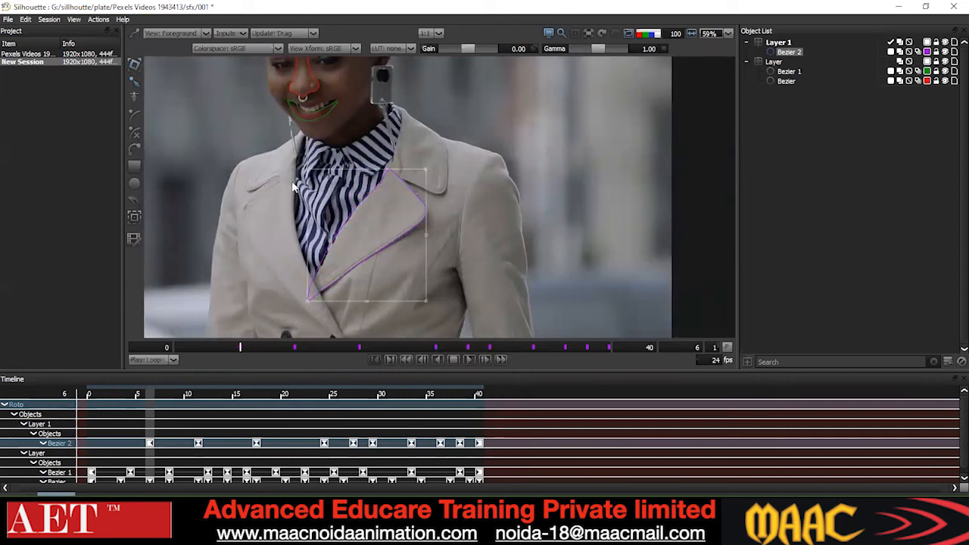
{"action": "left_click", "coordinate": [367, 236]}
{"action": "left_click_drag", "start_coordinate": [305, 232], "coordinate": [307, 232]}
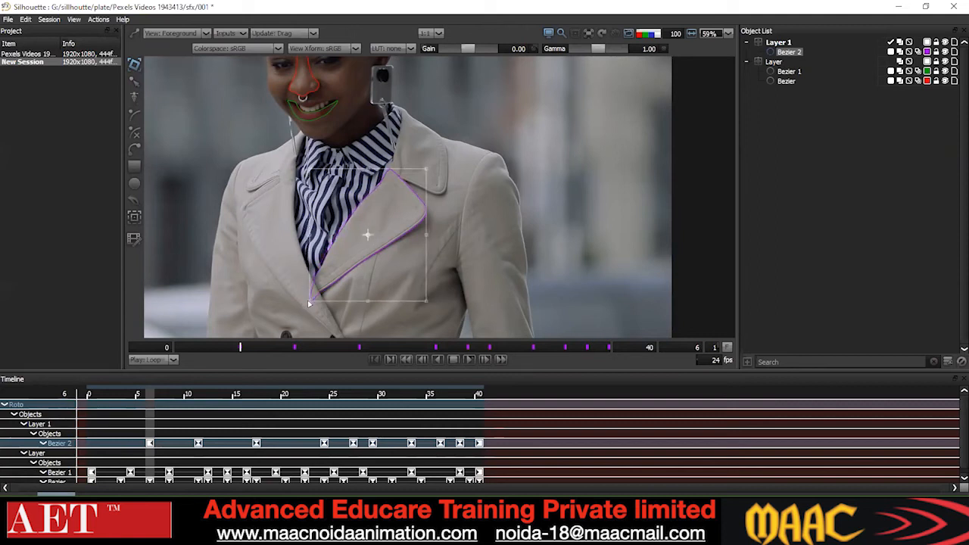
{"action": "left_click_drag", "start_coordinate": [308, 303], "coordinate": [306, 304]}
{"action": "key", "text": "r"}
{"action": "left_click_drag", "start_coordinate": [307, 199], "coordinate": [315, 286]}
{"action": "scroll", "coordinate": [283, 297], "scroll_direction": "down", "scroll_amount": 1}
{"action": "right_click", "coordinate": [391, 211]}
{"action": "left_click", "coordinate": [406, 313]}
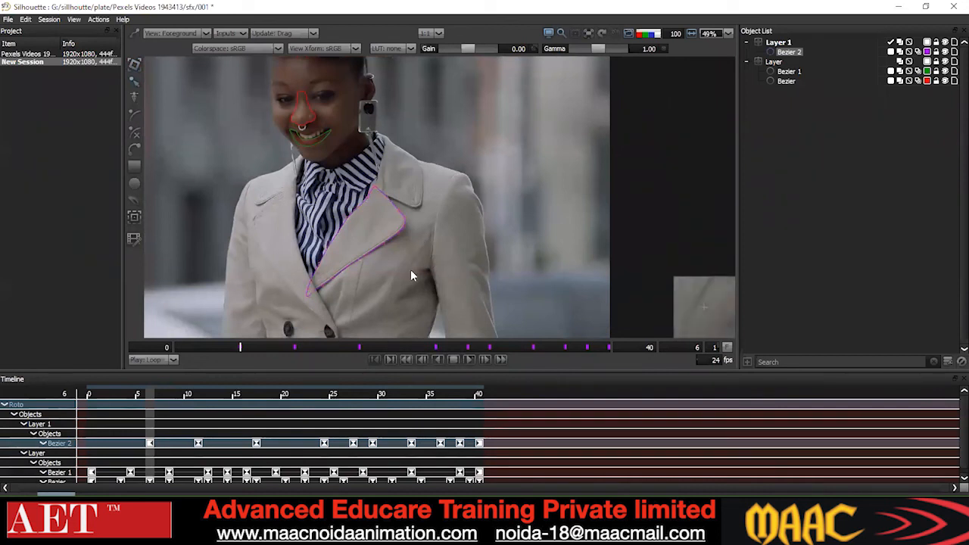
- Go to frame 0 and key the lapel shape by nudging all its points up and across onto the lapel
{"action": "key", "text": "space"}
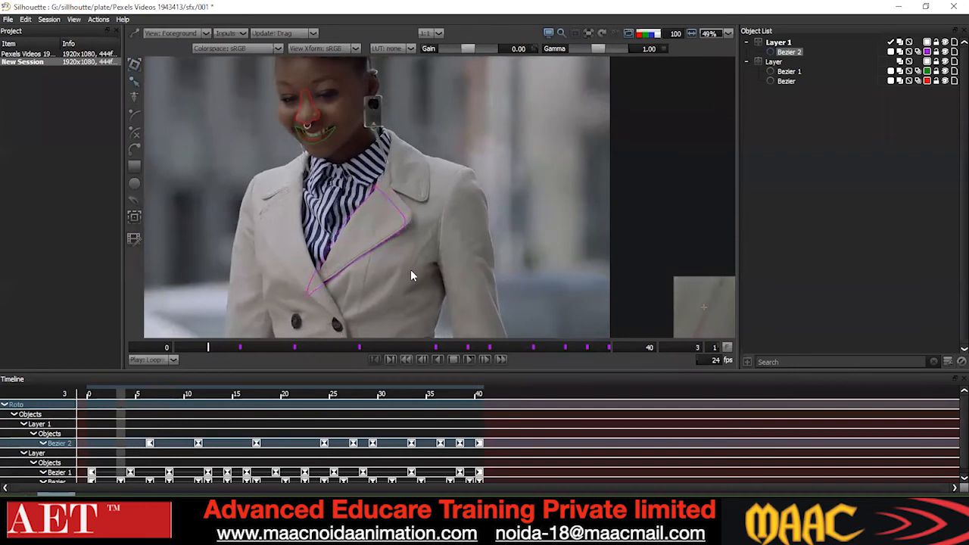
{"action": "key", "text": "space"}
{"action": "key", "text": "Right"}
{"action": "key", "text": "Right"}
{"action": "key", "text": "Right"}
{"action": "key", "text": "Up"}
{"action": "key", "text": "Up"}
{"action": "key", "text": "Up"}
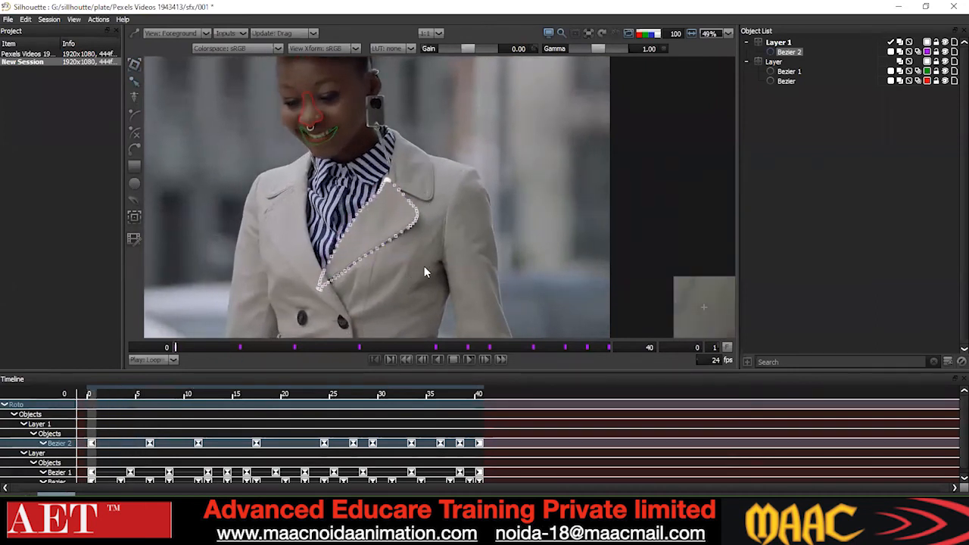
{"action": "key", "text": "Up"}
{"action": "key", "text": "Up"}
{"action": "key", "text": "Up"}
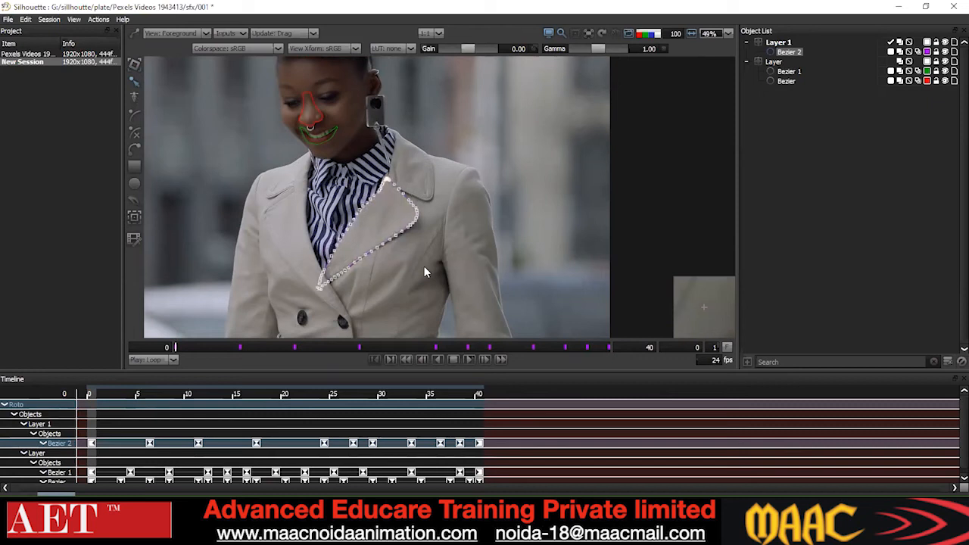
- Transform all the lapel shape's points slightly at frame 0 to fit the lower tip, and convert them to Cardinal
{"action": "left_click", "coordinate": [426, 277]}
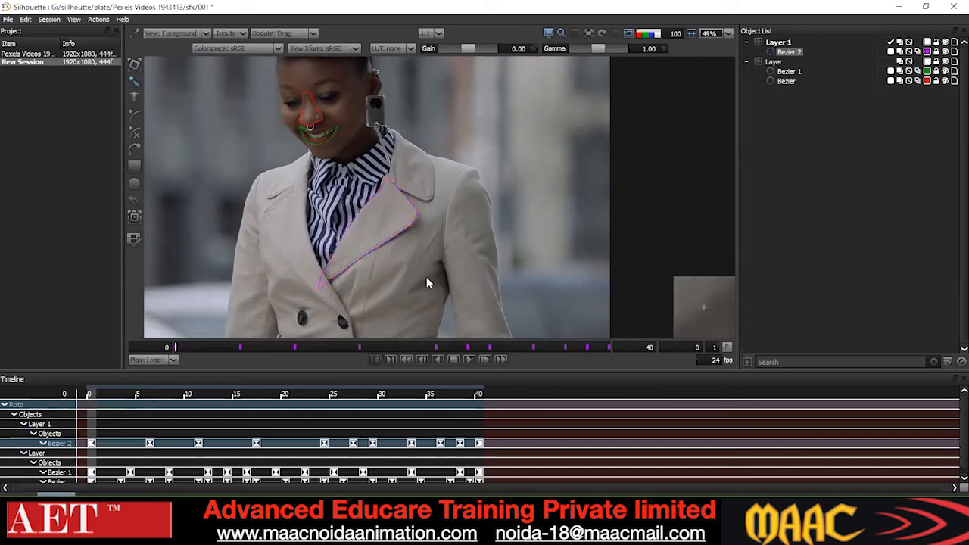
{"action": "left_click_drag", "start_coordinate": [444, 134], "coordinate": [250, 340]}
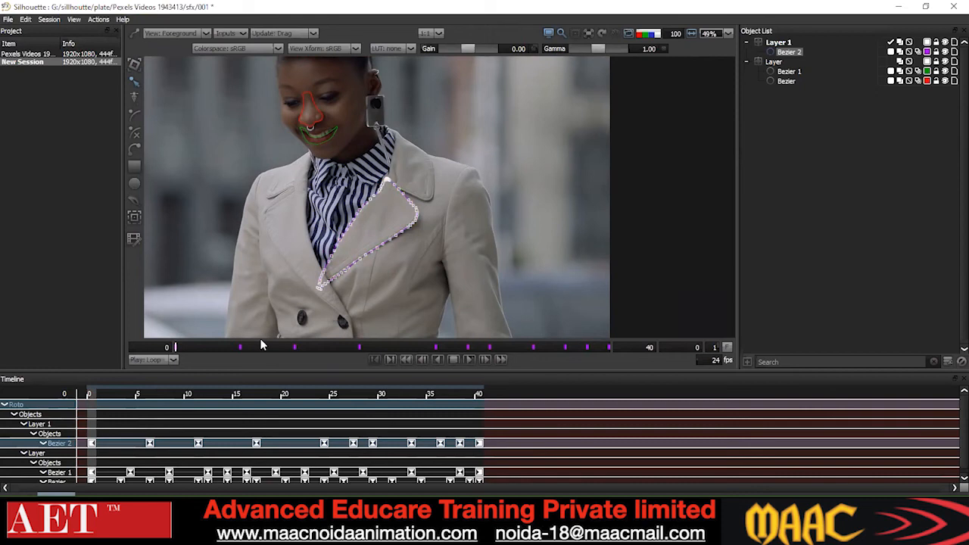
{"action": "key", "text": "t"}
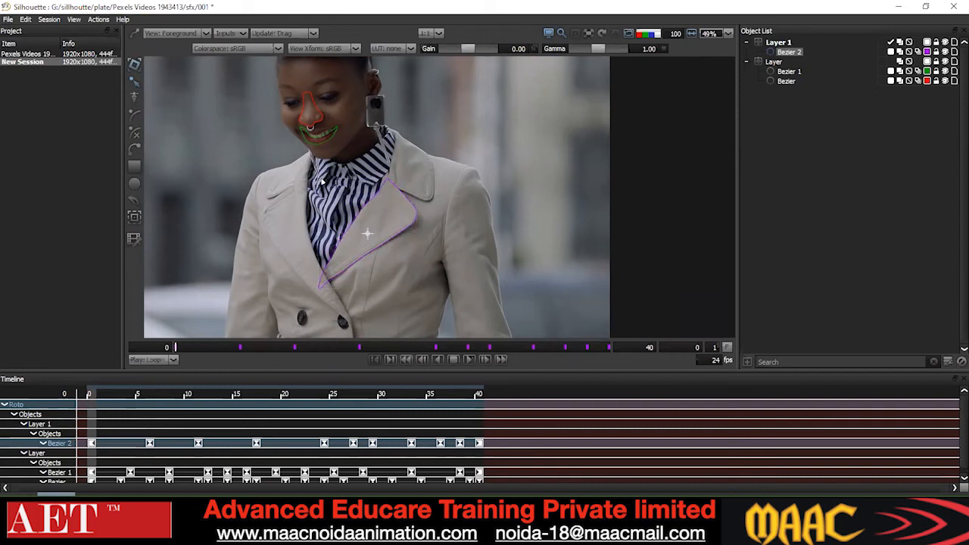
{"action": "key", "text": "t"}
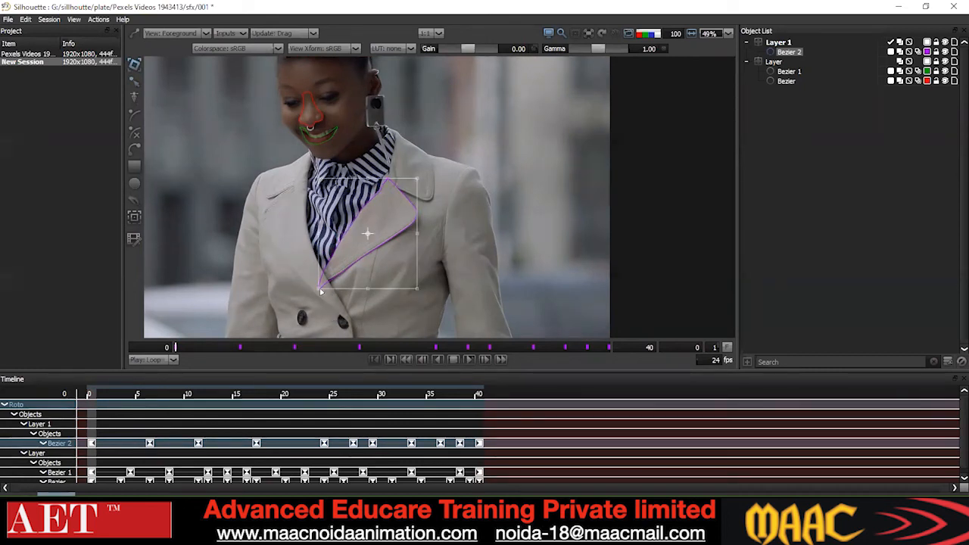
{"action": "left_click_drag", "start_coordinate": [319, 289], "coordinate": [321, 291]}
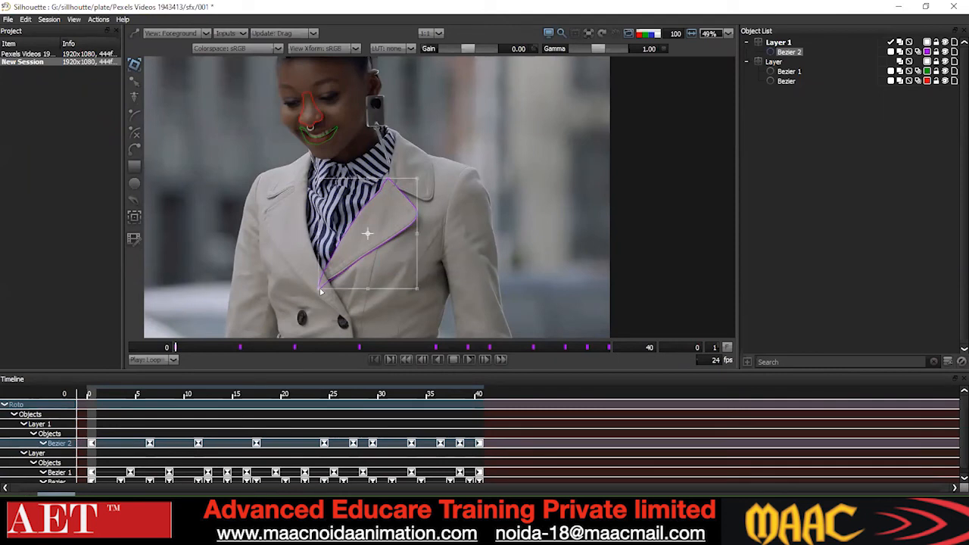
{"action": "key", "text": "r"}
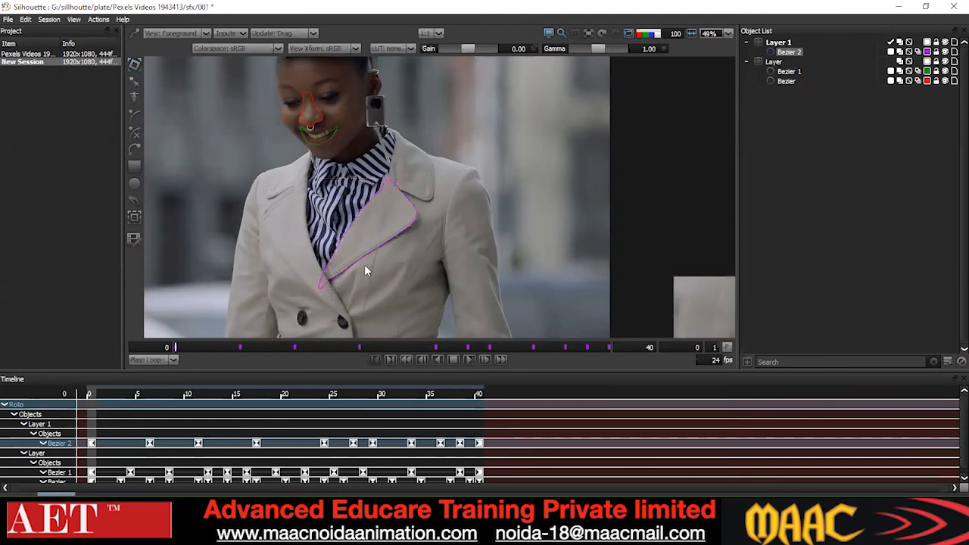
{"action": "scroll", "coordinate": [408, 185], "scroll_direction": "down", "scroll_amount": 1}
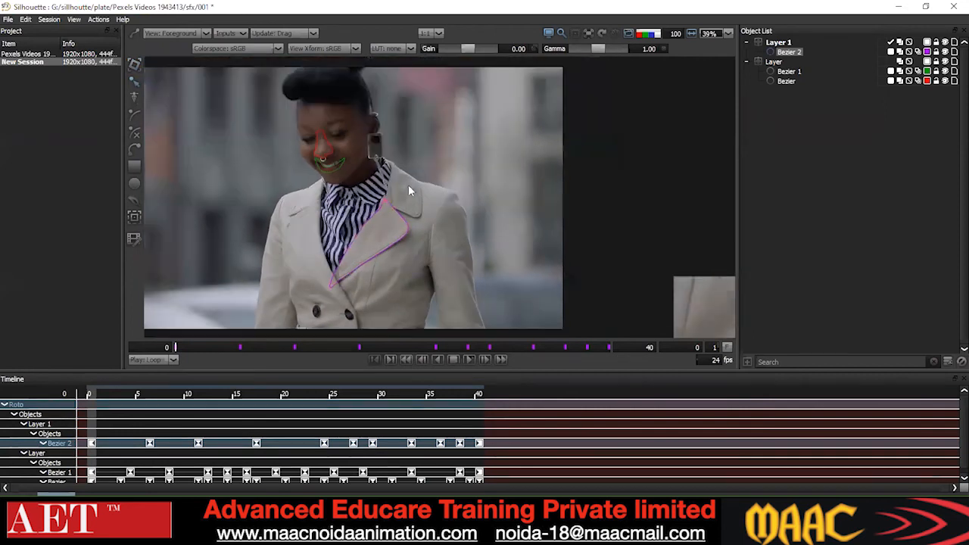
{"action": "right_click", "coordinate": [446, 199]}
{"action": "left_click", "coordinate": [458, 283]}
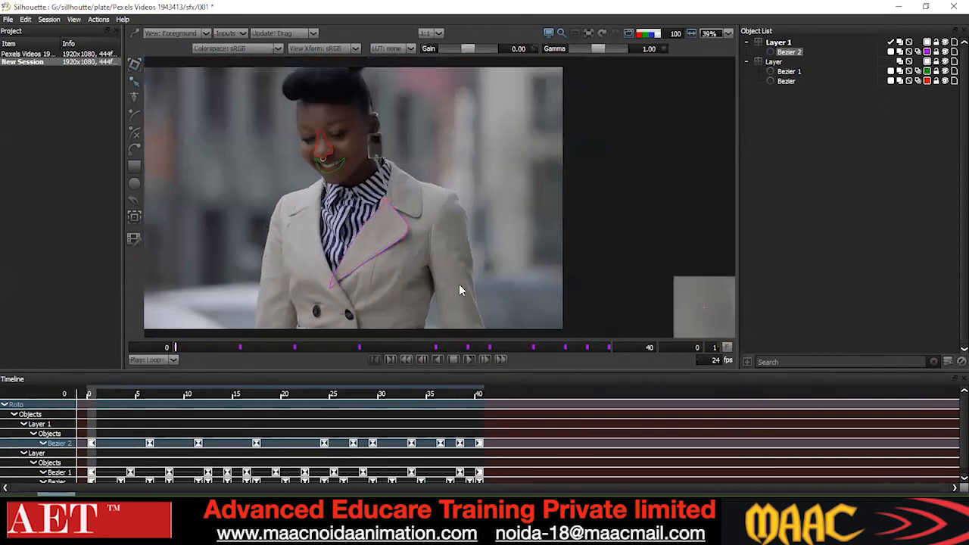
- Go to frame 3 and key the lapel shape by nudging all its points slightly down
{"action": "key", "text": "x"}
{"action": "key", "text": "x"}
{"action": "key", "text": "x"}
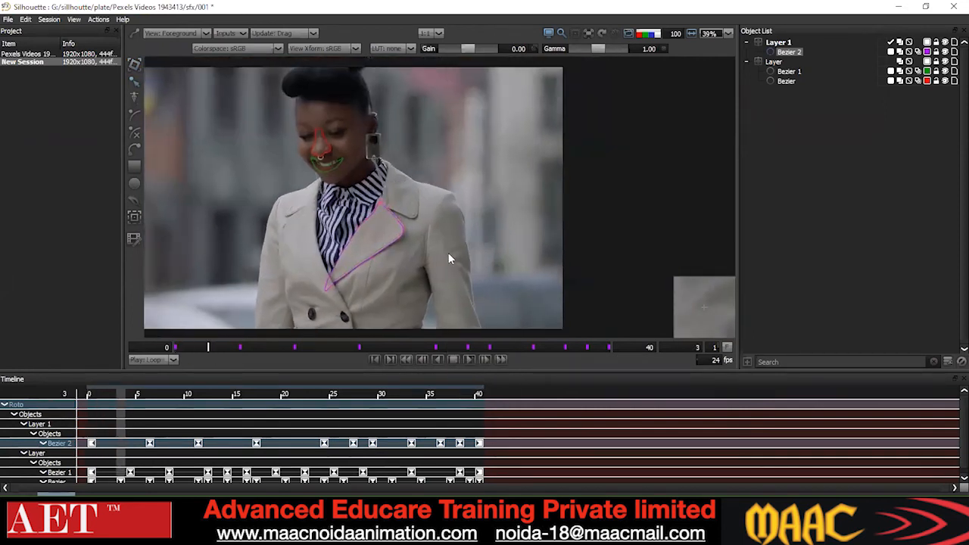
{"action": "left_click", "coordinate": [345, 246]}
{"action": "key", "text": "Down"}
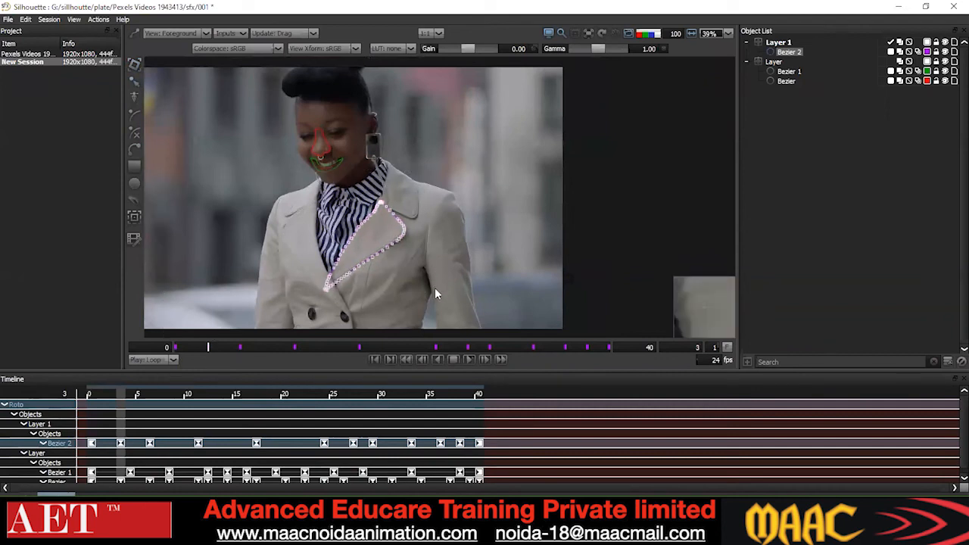
{"action": "left_click", "coordinate": [435, 293]}
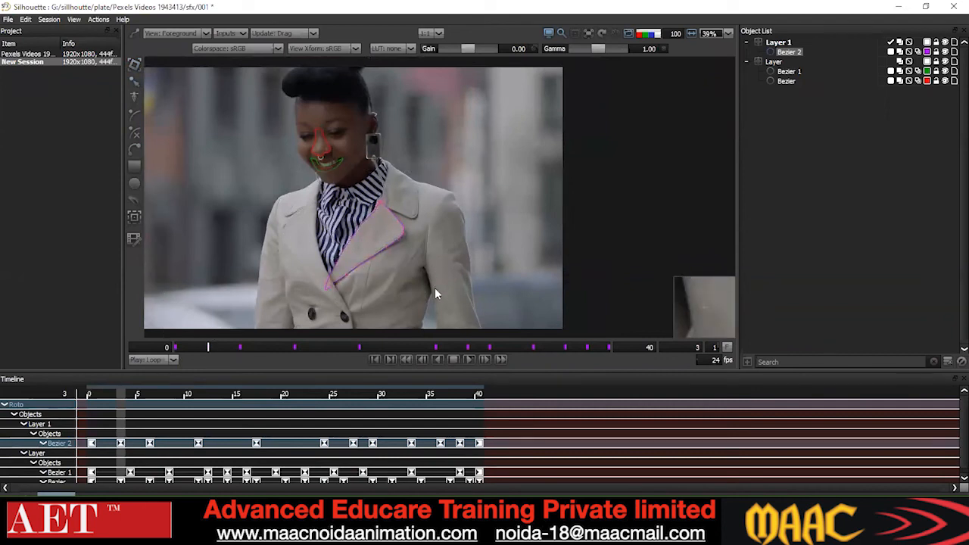
- Go to frame 9 and key the lapel shape by nudging all its points slightly down
{"action": "key", "text": "x"}
{"action": "key", "text": "x"}
{"action": "key", "text": "x"}
{"action": "key", "text": "x"}
{"action": "key", "text": "x"}
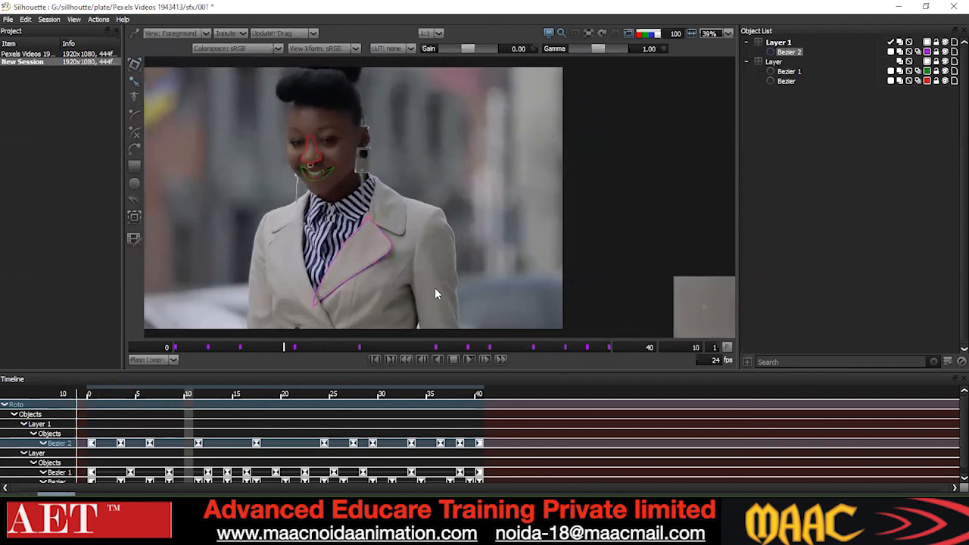
{"action": "key", "text": "x"}
{"action": "left_click_drag", "start_coordinate": [416, 208], "coordinate": [216, 369]}
{"action": "key", "text": "Down"}
{"action": "left_click", "coordinate": [420, 310]}
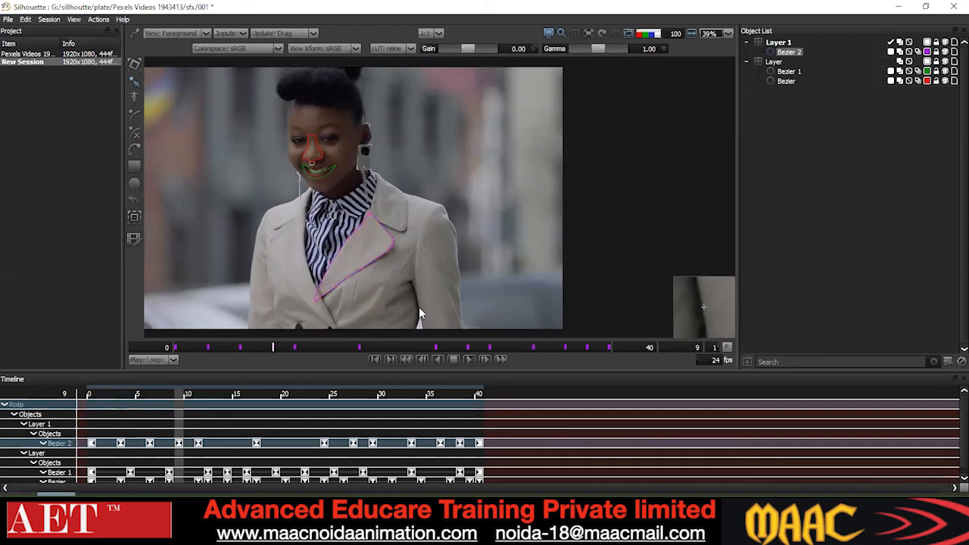
- Go to frame 14 and key the lapel shape by nudging all its points left and down
{"action": "key", "text": "x"}
{"action": "key", "text": "x"}
{"action": "key", "text": "x"}
{"action": "key", "text": "x"}
{"action": "key", "text": "x"}
{"action": "left_click_drag", "start_coordinate": [455, 194], "coordinate": [249, 355]}
{"action": "key", "text": "Left"}
{"action": "key", "text": "Left"}
{"action": "key", "text": "Left"}
{"action": "key", "text": "Down"}
{"action": "key", "text": "Down"}
{"action": "key", "text": "Down"}
- Go to frame 21 and key the lapel shape by nudging all its points down onto the lapel
{"action": "key", "text": "x"}
{"action": "key", "text": "x"}
{"action": "key", "text": "x"}
{"action": "key", "text": "x"}
{"action": "key", "text": "x"}
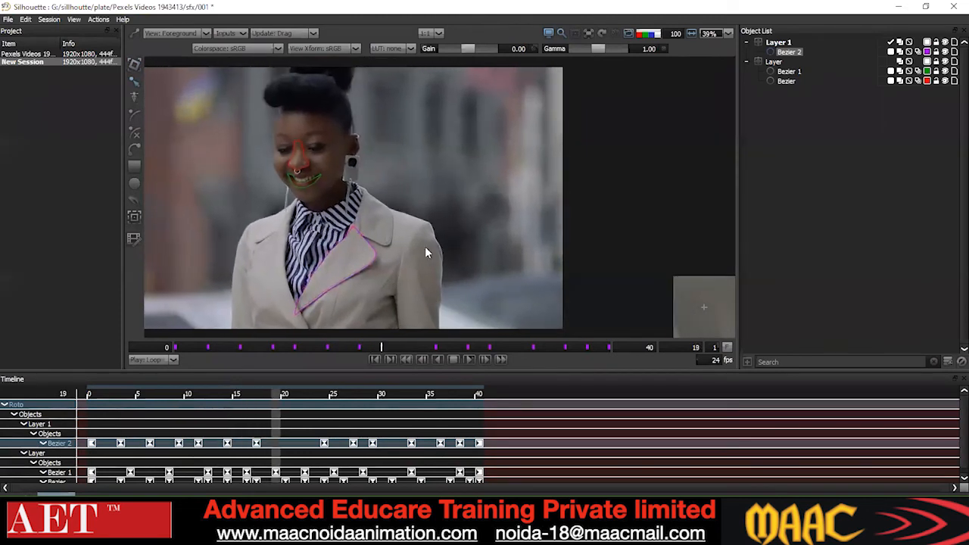
{"action": "key", "text": "x"}
{"action": "key", "text": "x"}
{"action": "left_click_drag", "start_coordinate": [430, 189], "coordinate": [106, 387]}
{"action": "key", "text": "Down"}
{"action": "key", "text": "Down"}
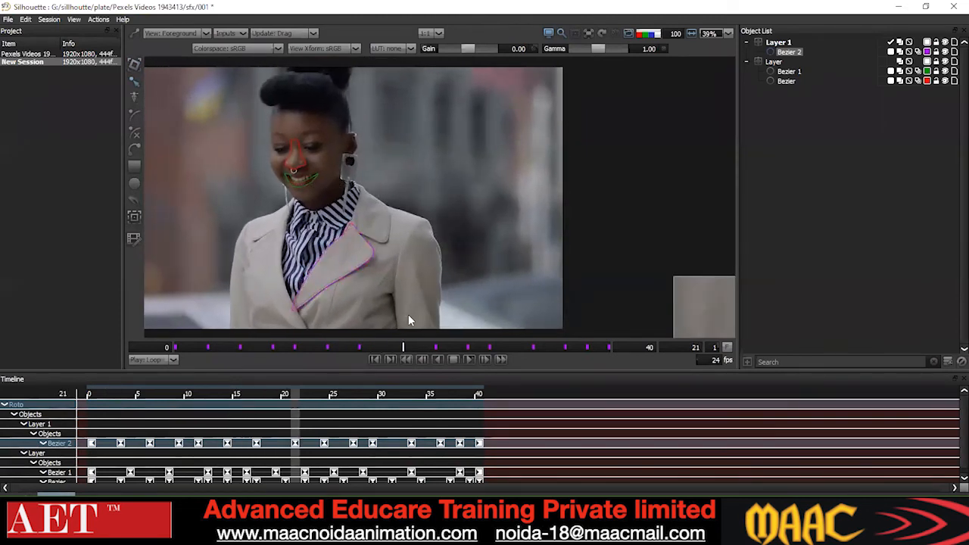
- Step forward from frame 21 to frame 38 to check how the lapel shape follows the jacket
{"action": "key", "text": "x"}
{"action": "key", "text": "x"}
{"action": "key", "text": "x"}
{"action": "key", "text": "x"}
{"action": "key", "text": "x"}
{"action": "key", "text": "x"}
{"action": "key", "text": "x"}
{"action": "key", "text": "x"}
{"action": "key", "text": "x"}
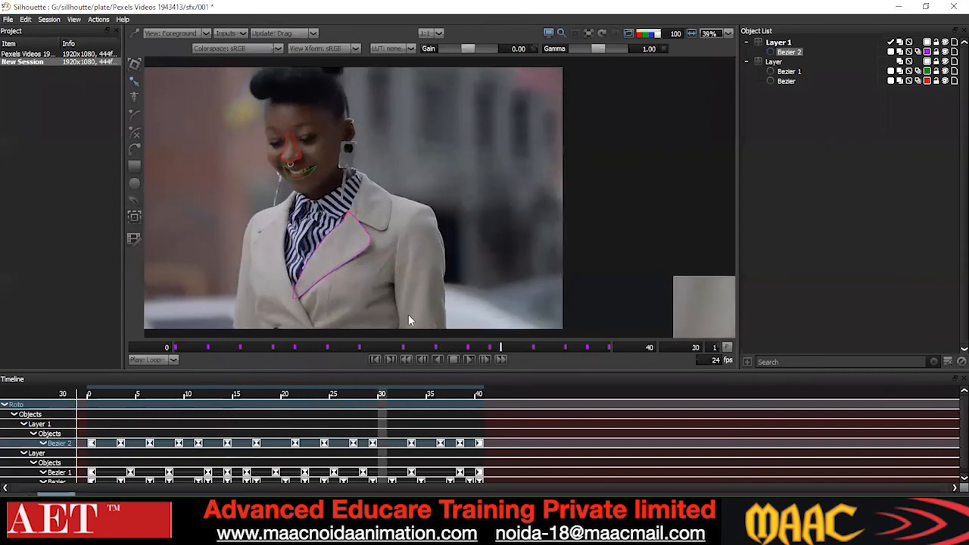
{"action": "key", "text": "x"}
{"action": "key", "text": "x"}
{"action": "key", "text": "x"}
{"action": "key", "text": "x"}
{"action": "key", "text": "x"}
{"action": "key", "text": "x"}
{"action": "key", "text": "x"}
{"action": "key", "text": "x"}
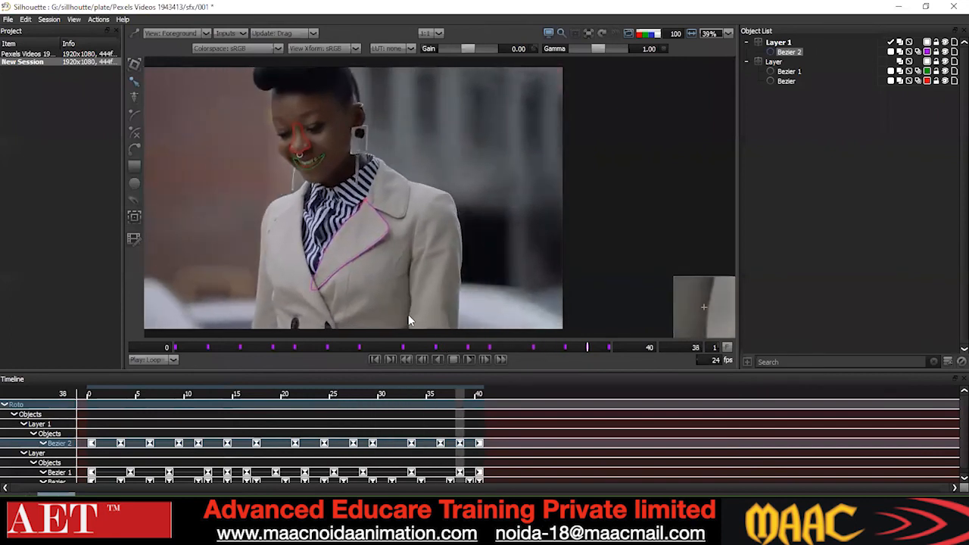
- Step back from frame 38 to frame 26 to check how the lapel shape follows the jacket
{"action": "key", "text": "z"}
{"action": "key", "text": "z"}
{"action": "key", "text": "z"}
{"action": "key", "text": "z"}
{"action": "key", "text": "z"}
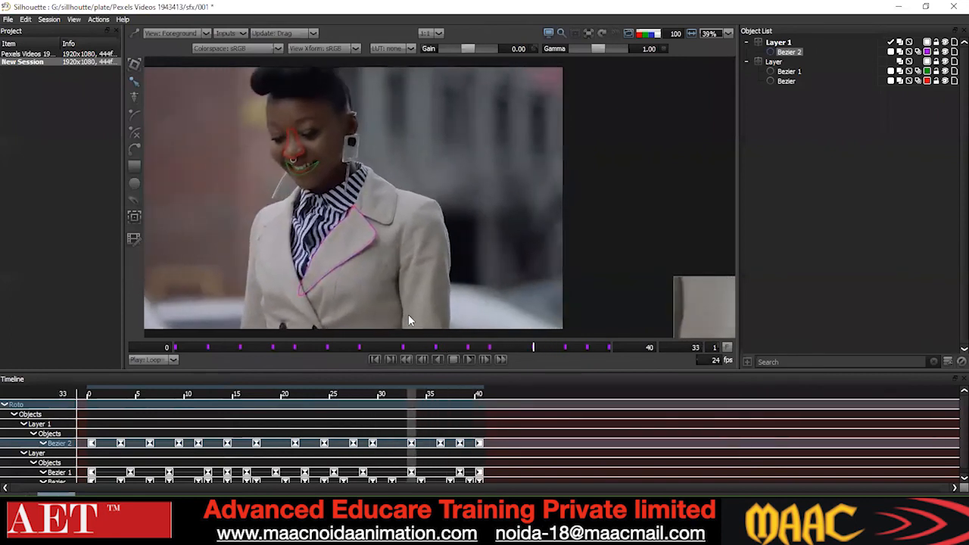
{"action": "key", "text": "z"}
{"action": "key", "text": "z"}
{"action": "key", "text": "z"}
{"action": "key", "text": "z"}
{"action": "key", "text": "z"}
{"action": "key", "text": "z"}
{"action": "key", "text": "z"}
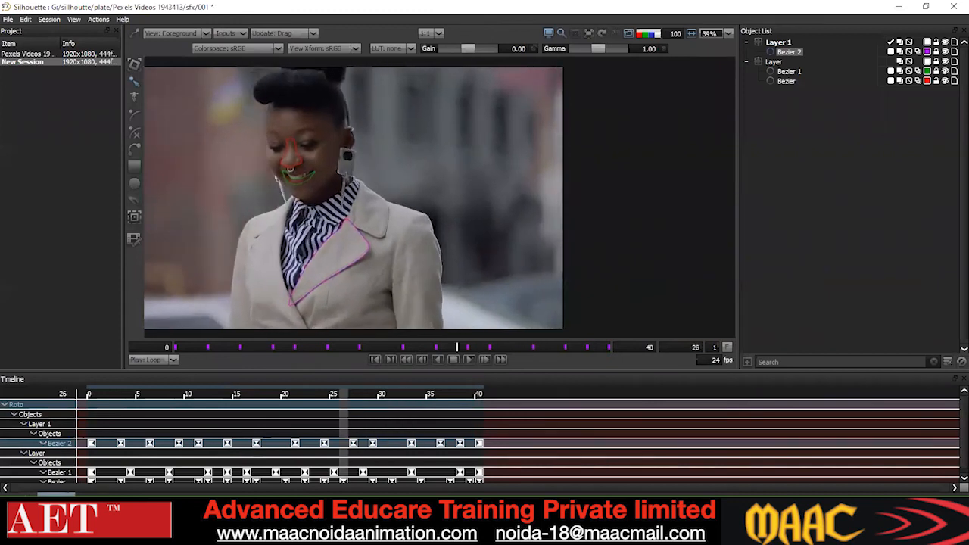
- Add a new layer above Layer 1 at frame 26 and activate the Bezier tool for the striped shirt
{"action": "left_click_drag", "start_coordinate": [382, 207], "coordinate": [459, 164]}
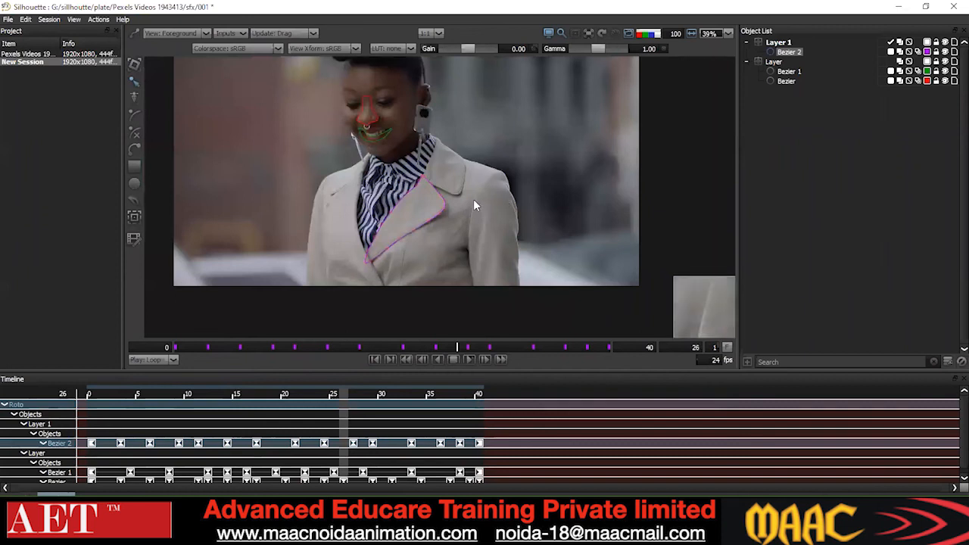
{"action": "left_click_drag", "start_coordinate": [474, 200], "coordinate": [469, 170]}
{"action": "scroll", "coordinate": [489, 149], "scroll_direction": "down", "scroll_amount": 1}
{"action": "scroll", "coordinate": [489, 150], "scroll_direction": "up", "scroll_amount": 1}
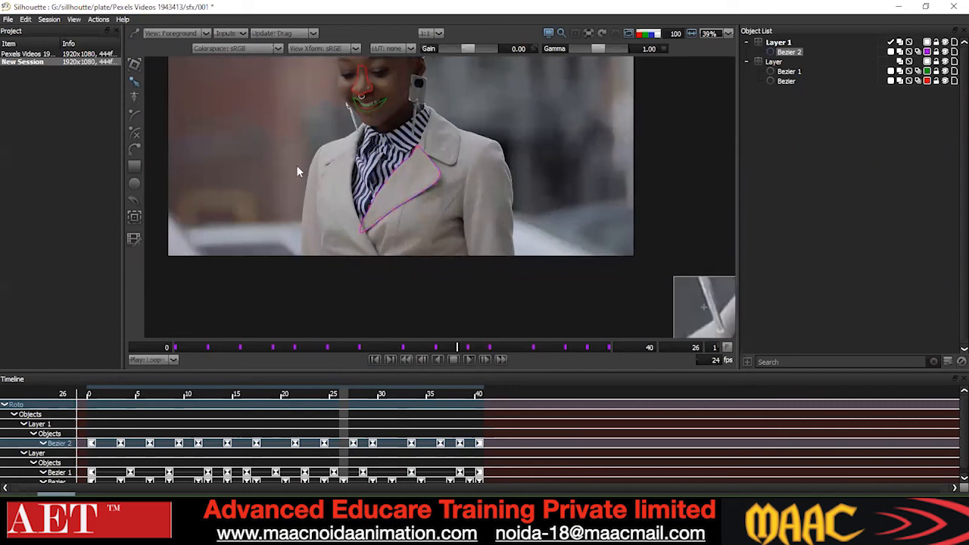
{"action": "scroll", "coordinate": [376, 146], "scroll_direction": "up", "scroll_amount": 1}
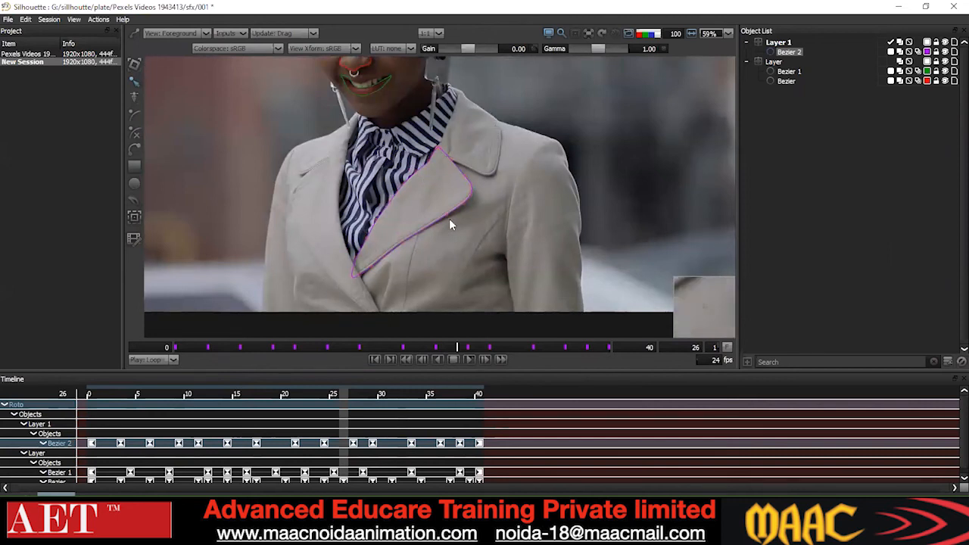
{"action": "scroll", "coordinate": [454, 211], "scroll_direction": "up", "scroll_amount": 1}
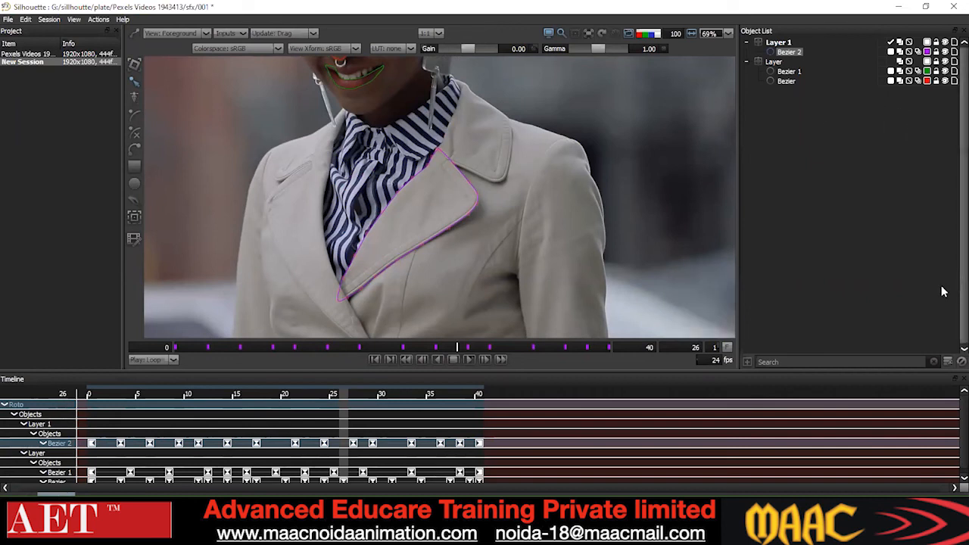
{"action": "left_click", "coordinate": [948, 362]}
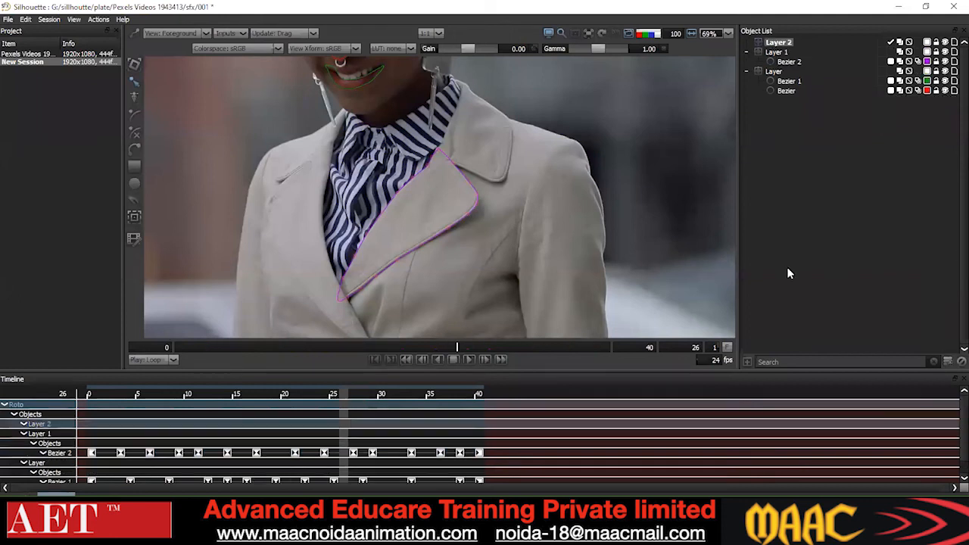
{"action": "left_click", "coordinate": [135, 151]}
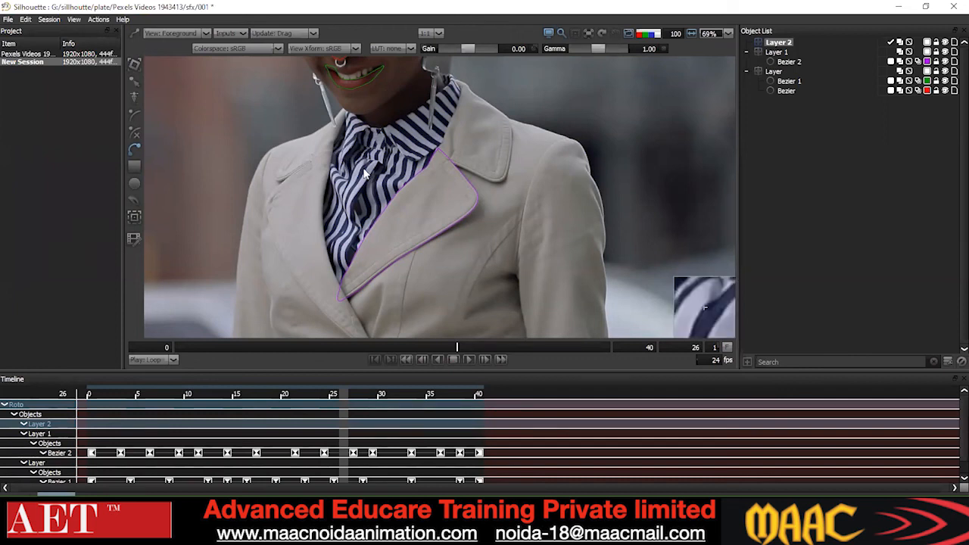
{"action": "left_click_drag", "start_coordinate": [374, 196], "coordinate": [392, 172]}
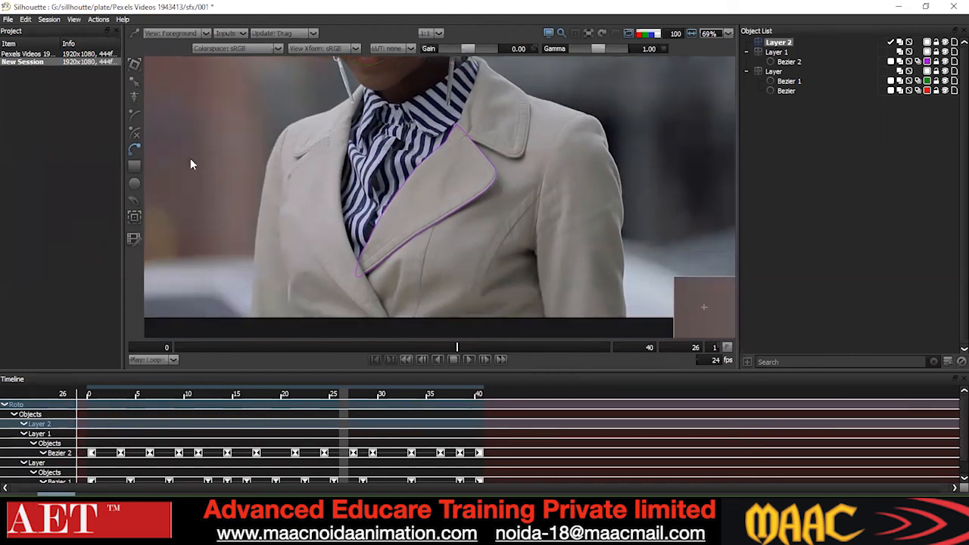
{"action": "left_click", "coordinate": [134, 150]}
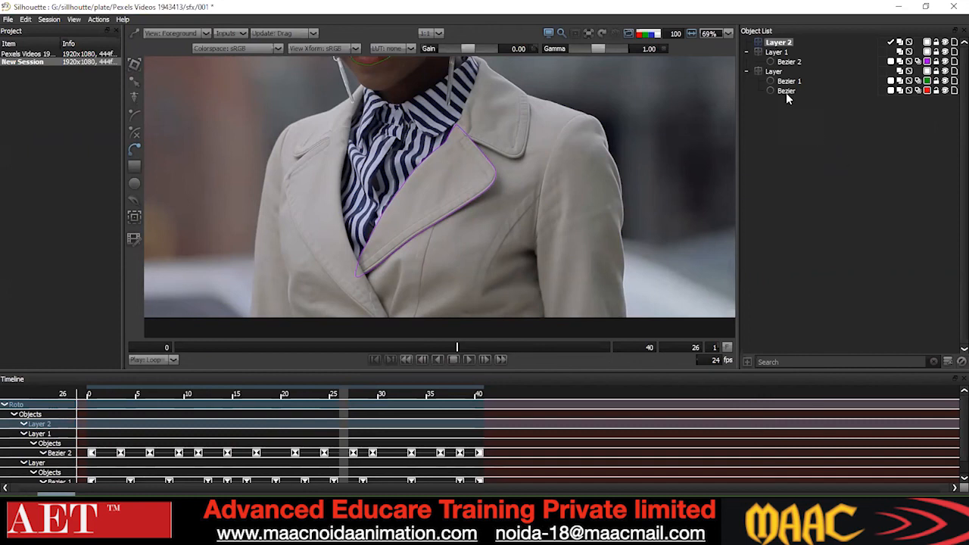
{"action": "scroll", "coordinate": [435, 179], "scroll_direction": "down", "scroll_amount": 3}
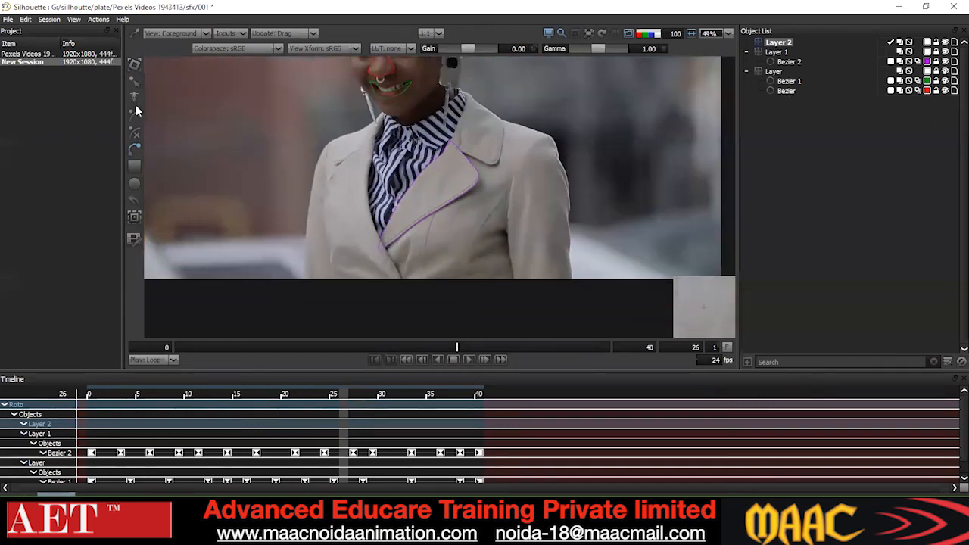
{"action": "scroll", "coordinate": [447, 139], "scroll_direction": "up", "scroll_amount": 2}
{"action": "scroll", "coordinate": [446, 138], "scroll_direction": "up", "scroll_amount": 2}
{"action": "scroll", "coordinate": [447, 138], "scroll_direction": "down", "scroll_amount": 2}
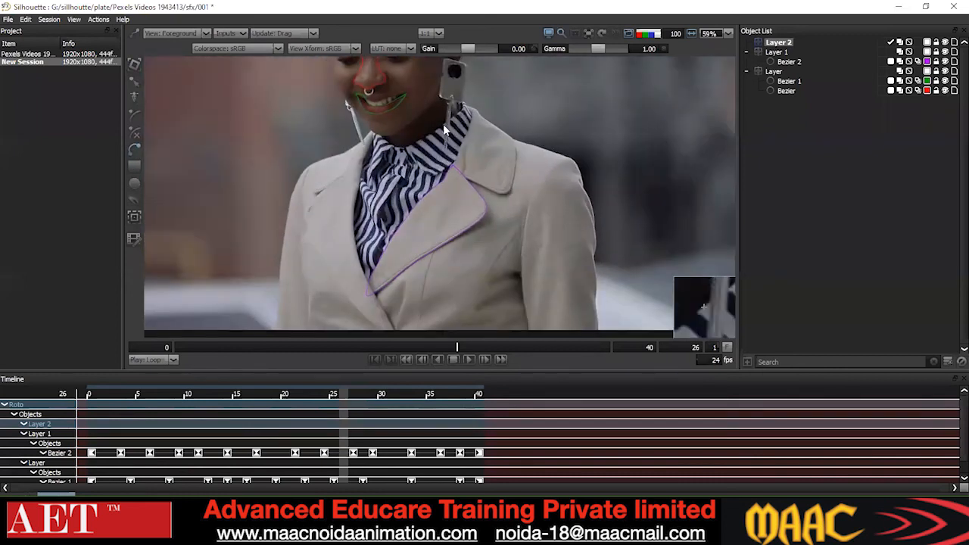
{"action": "scroll", "coordinate": [446, 131], "scroll_direction": "up", "scroll_amount": 2}
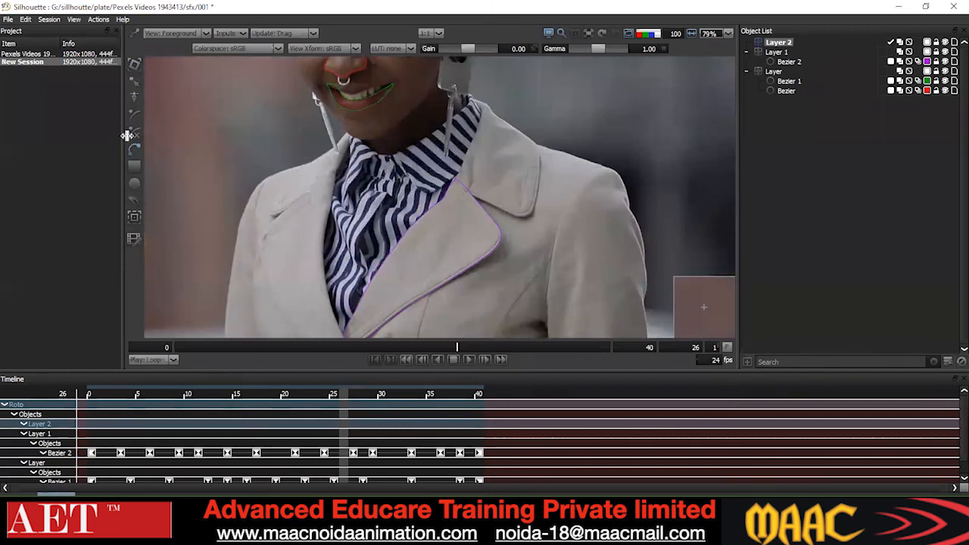
{"action": "left_click", "coordinate": [371, 157]}
{"action": "left_click", "coordinate": [381, 155]}
{"action": "left_click", "coordinate": [391, 159]}
{"action": "left_click", "coordinate": [396, 178]}
{"action": "left_click_drag", "start_coordinate": [396, 191], "coordinate": [426, 187]}
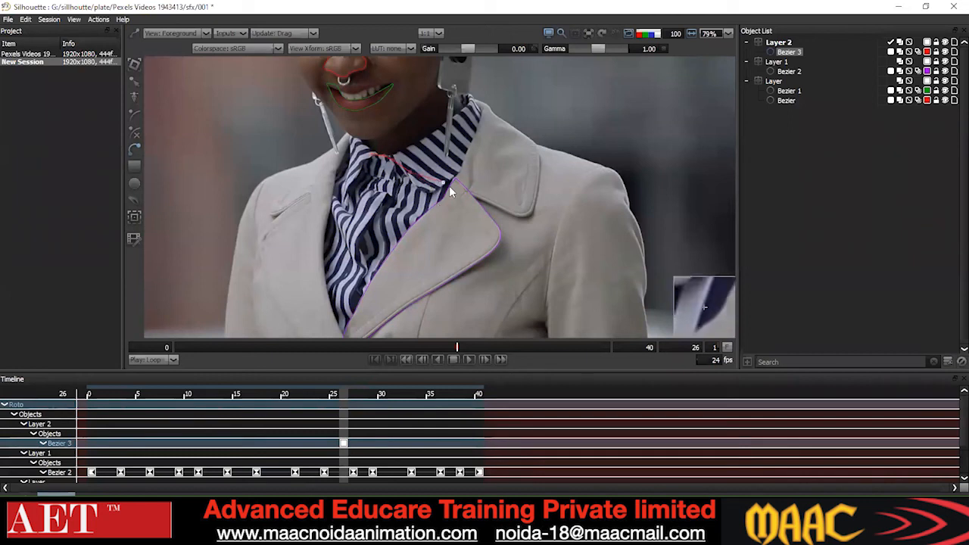
{"action": "left_click_drag", "start_coordinate": [454, 178], "coordinate": [454, 203]}
{"action": "left_click", "coordinate": [441, 236]}
{"action": "left_click", "coordinate": [406, 280]}
{"action": "left_click_drag", "start_coordinate": [378, 308], "coordinate": [390, 253]}
{"action": "left_click", "coordinate": [390, 254]}
{"action": "left_click", "coordinate": [360, 271]}
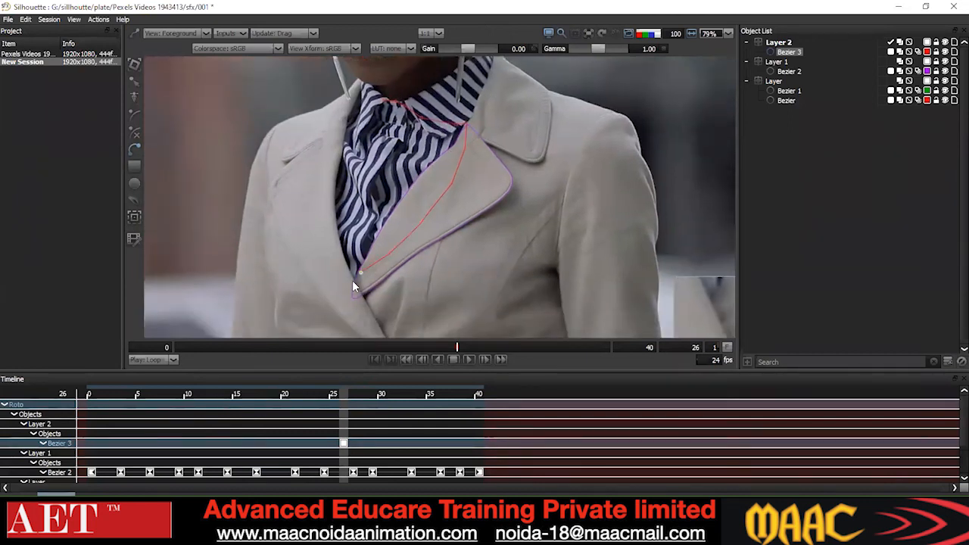
{"action": "left_click", "coordinate": [319, 196]}
{"action": "left_click", "coordinate": [319, 172]}
{"action": "left_click", "coordinate": [323, 152]}
{"action": "left_click", "coordinate": [331, 128]}
{"action": "left_click", "coordinate": [348, 111]}
{"action": "left_click", "coordinate": [359, 106]}
{"action": "left_click", "coordinate": [382, 102]}
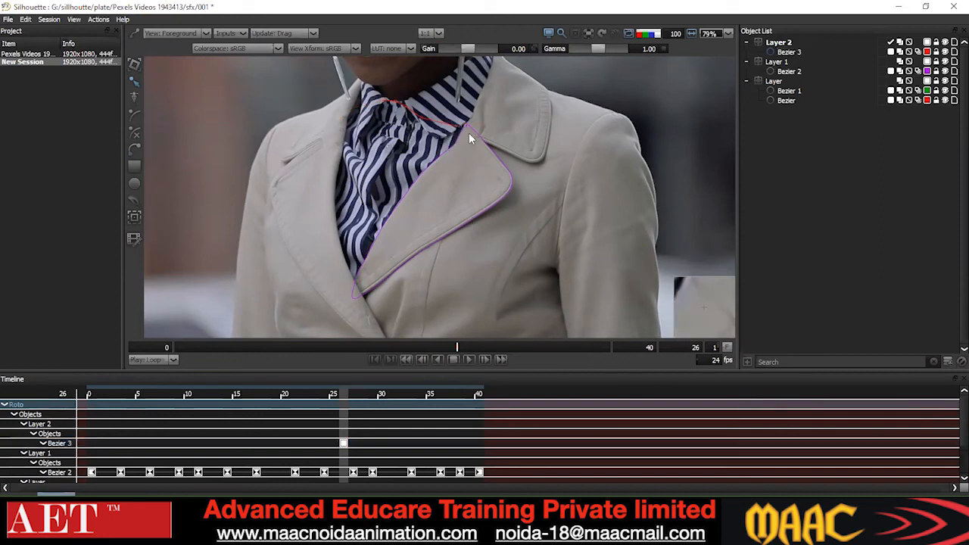
{"action": "left_click_drag", "start_coordinate": [356, 90], "coordinate": [505, 148]}
{"action": "key", "text": "Delete"}
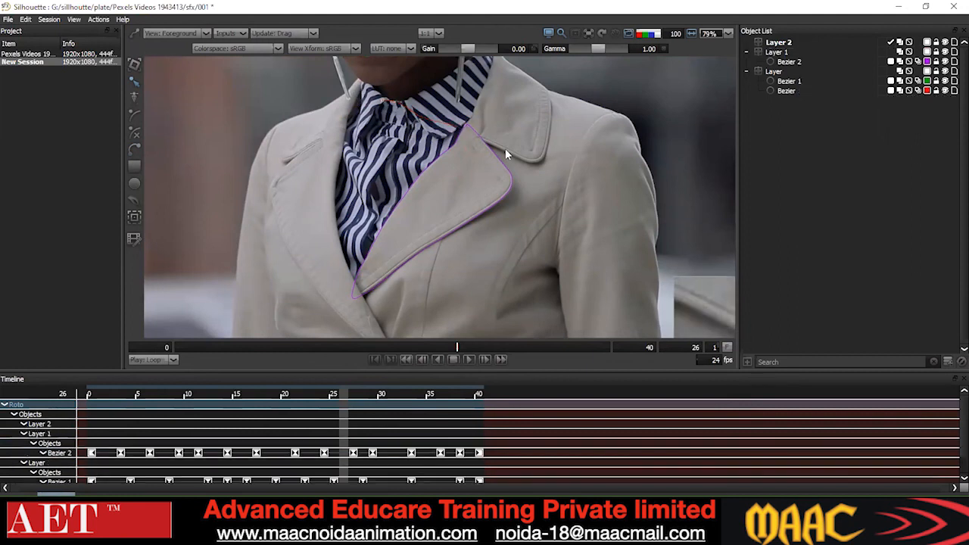
- Redraw the striped-shirt shape at frame 26, tracing the neckline and purple lapel edge and looping loosely over the opposite lapel
{"action": "key", "text": "ctrl+z"}
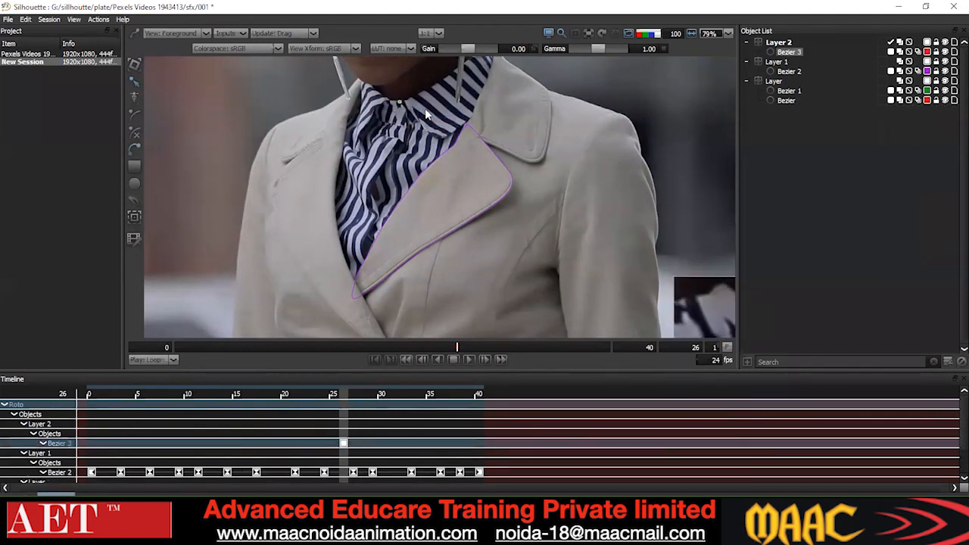
{"action": "left_click", "coordinate": [413, 112]}
{"action": "left_click", "coordinate": [447, 121]}
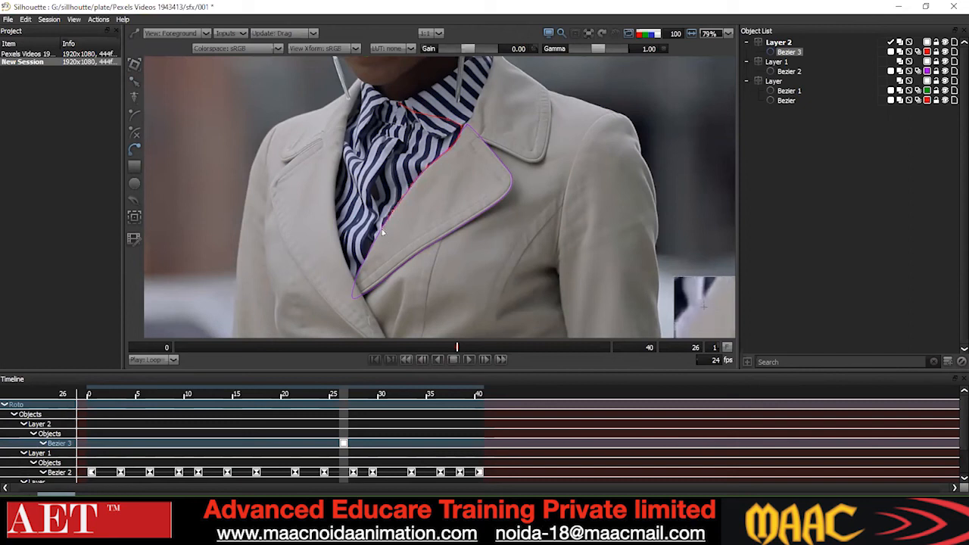
{"action": "left_click", "coordinate": [361, 263]}
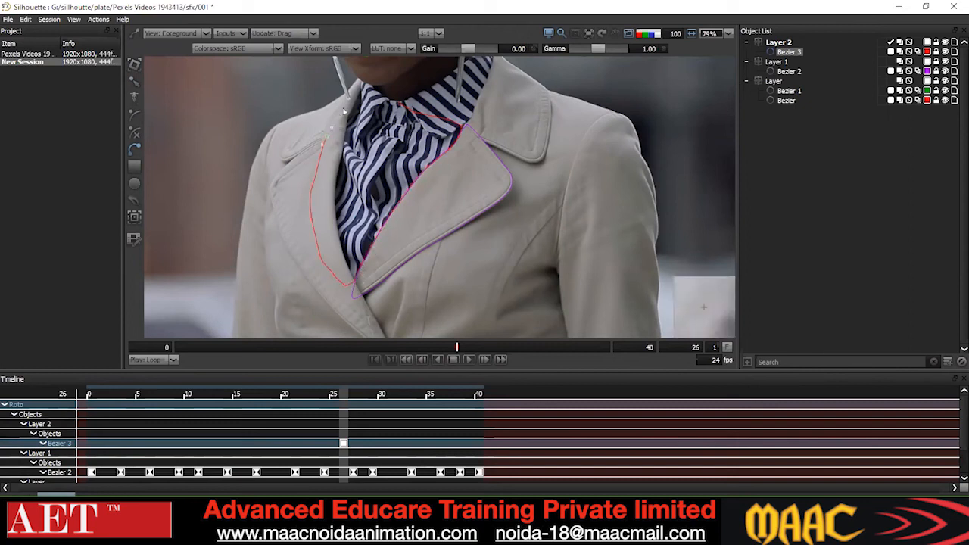
{"action": "scroll", "coordinate": [326, 94], "scroll_direction": "down", "scroll_amount": 2}
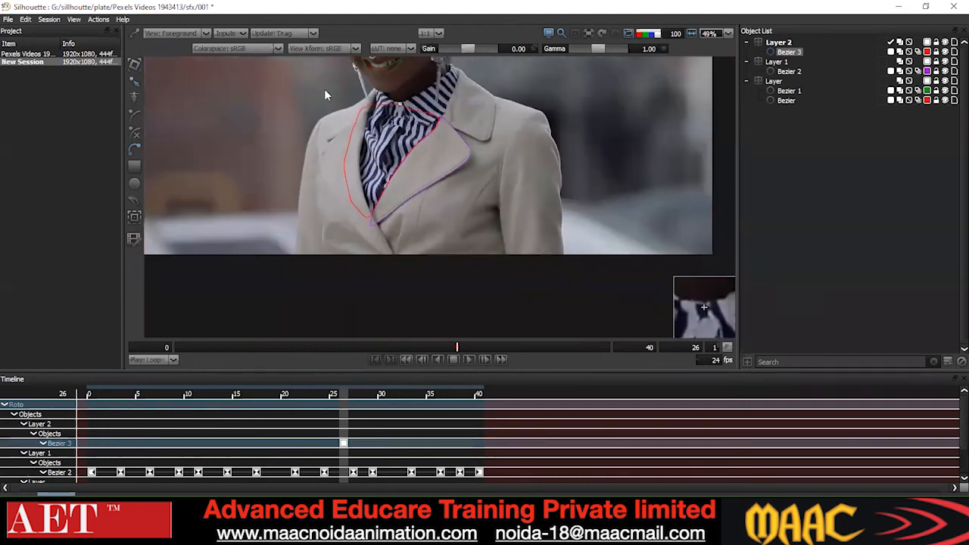
- Select all points of the new shirt shape and convert them to Cardinal
{"action": "right_click", "coordinate": [530, 130]}
{"action": "left_click", "coordinate": [573, 213]}
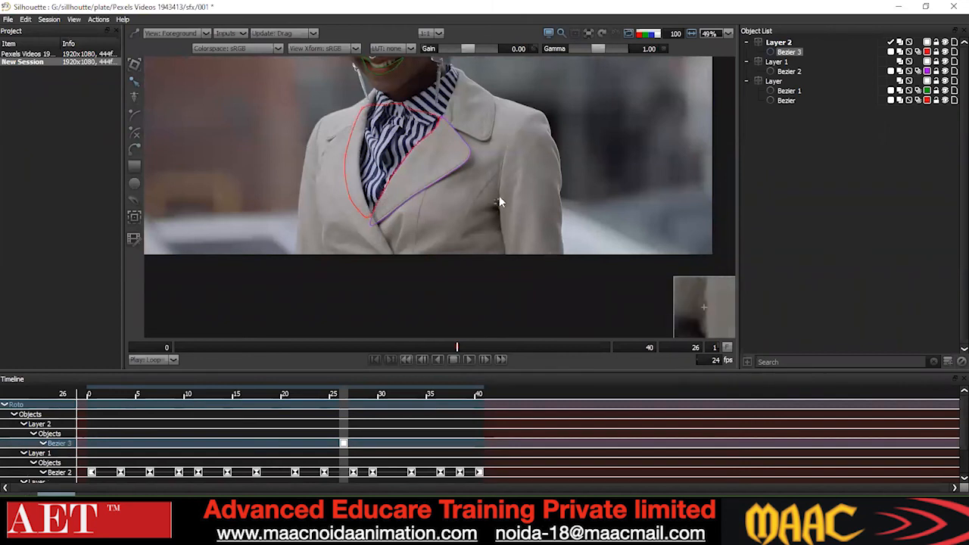
{"action": "left_click_drag", "start_coordinate": [502, 149], "coordinate": [502, 153]}
{"action": "right_click", "coordinate": [487, 163]}
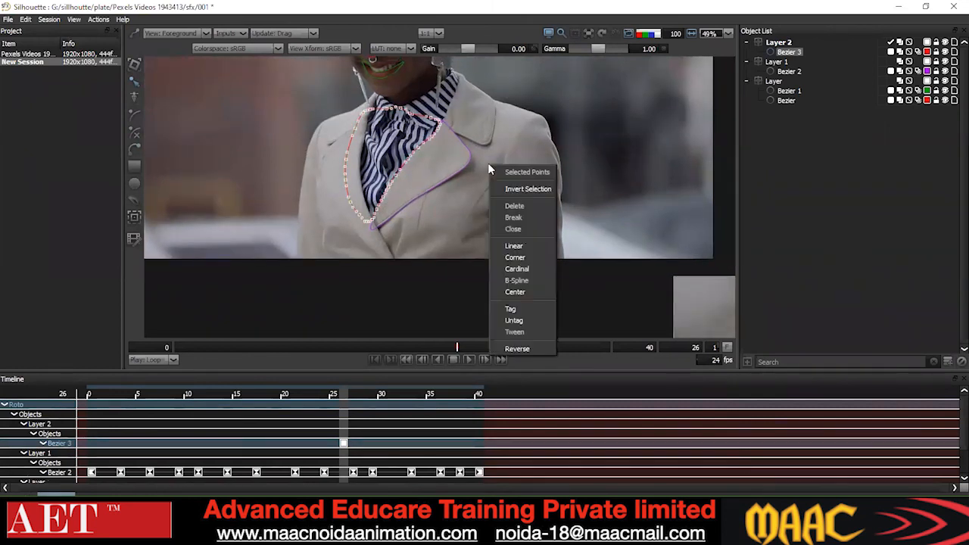
{"action": "left_click", "coordinate": [534, 265]}
{"action": "right_click", "coordinate": [471, 134]}
{"action": "left_click", "coordinate": [509, 235]}
- Examine the composite and the alpha matte for gaps where the shirt and lapel shapes meet
{"action": "scroll", "coordinate": [433, 174], "scroll_direction": "up", "scroll_amount": 2}
{"action": "scroll", "coordinate": [433, 185], "scroll_direction": "up", "scroll_amount": 1}
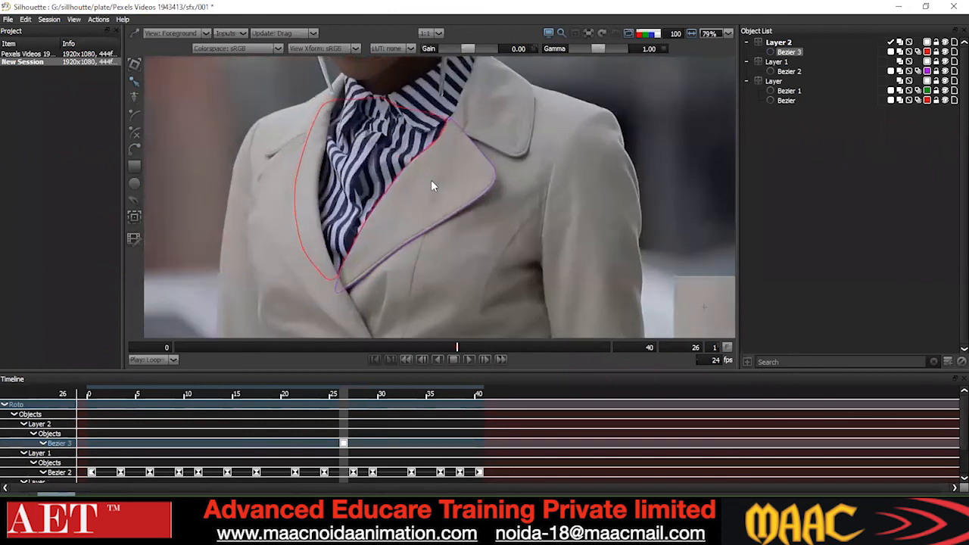
{"action": "key", "text": "3"}
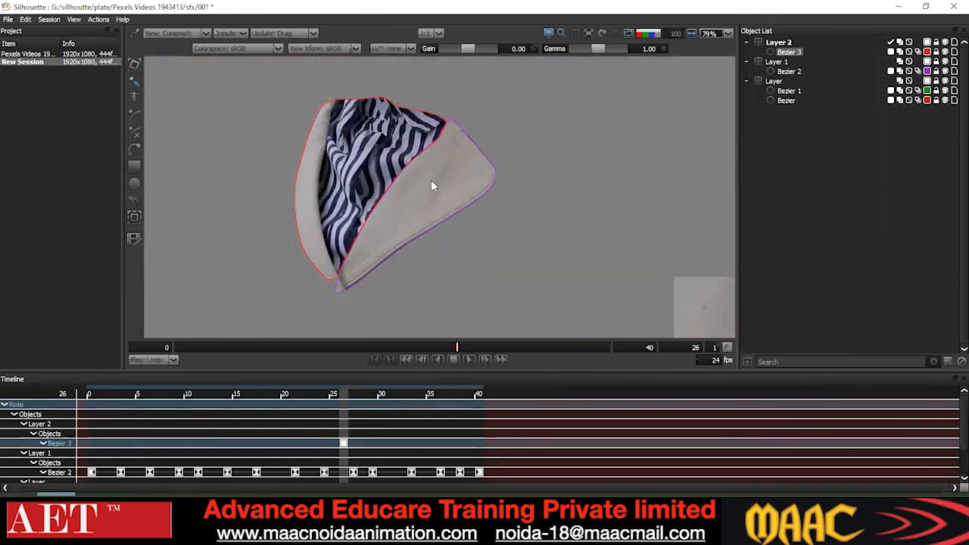
{"action": "key", "text": "a"}
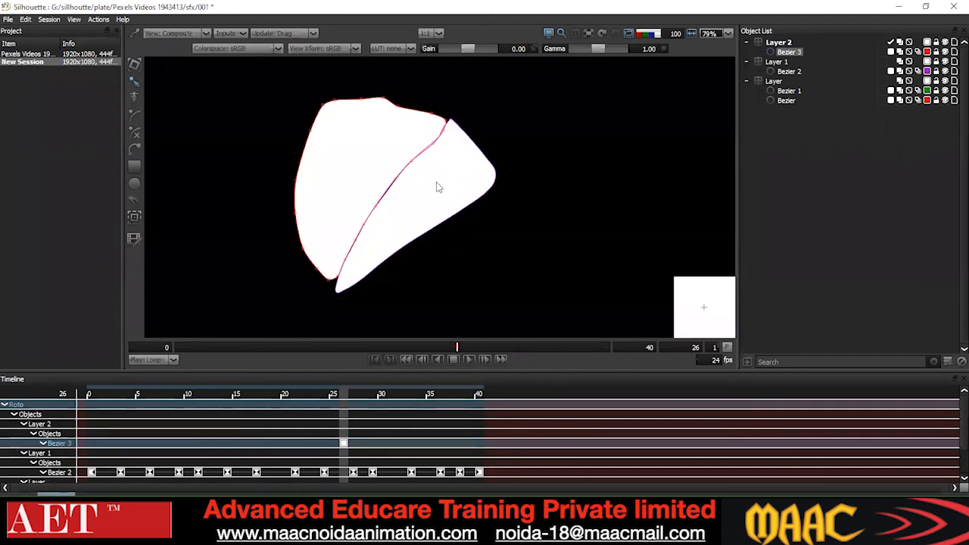
{"action": "scroll", "coordinate": [430, 186], "scroll_direction": "up", "scroll_amount": 4}
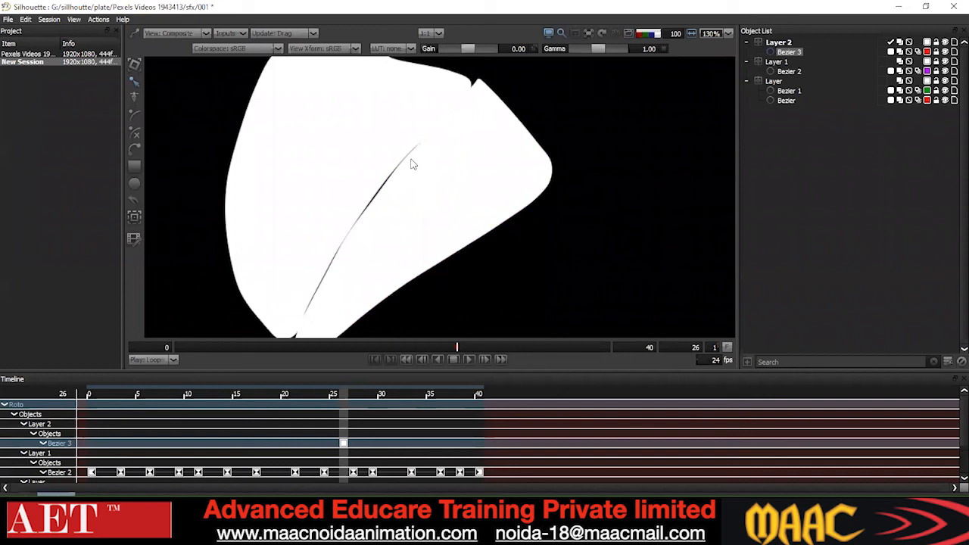
{"action": "scroll", "coordinate": [450, 137], "scroll_direction": "down", "scroll_amount": 2}
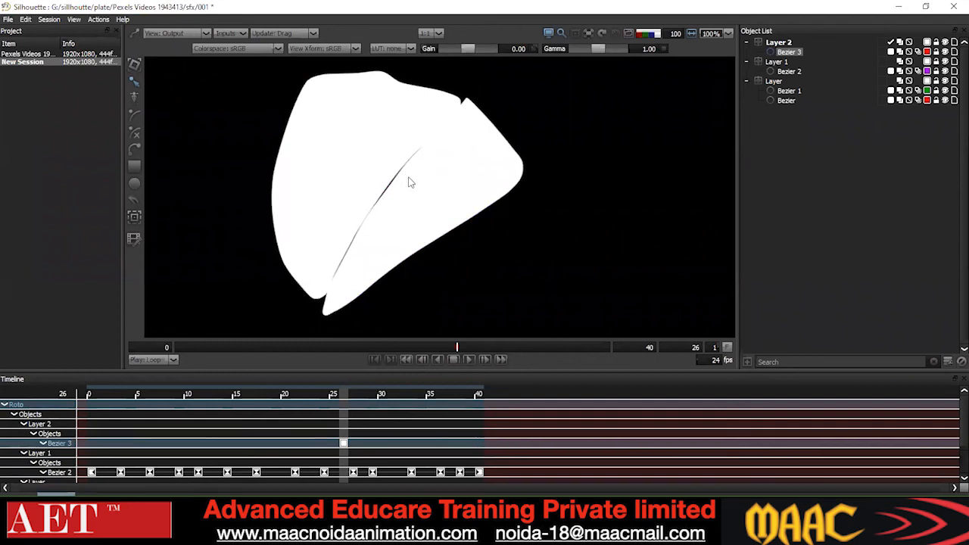
{"action": "key", "text": "a"}
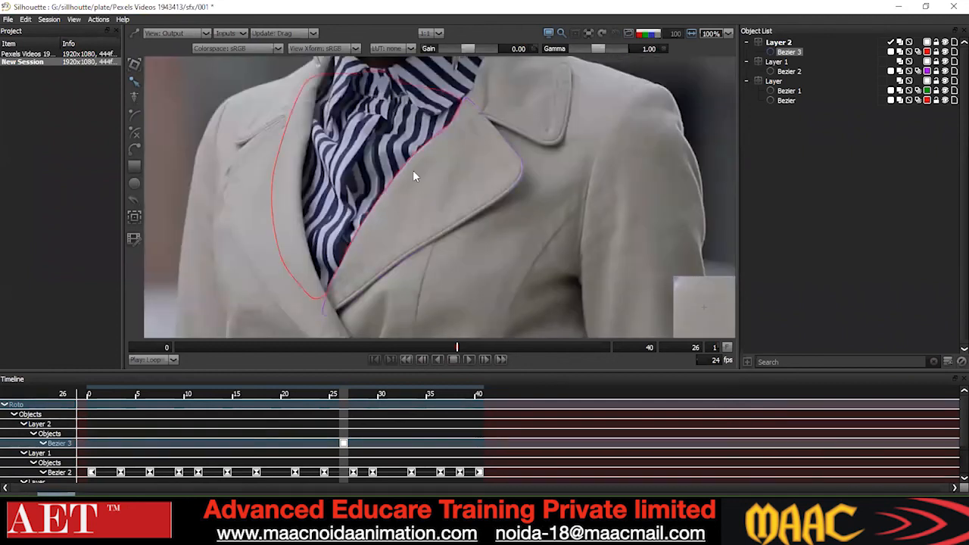
- Shift the shirt shape's lapel-side points down and right to overlap the lapel, and convert the upper points to Cardinal
{"action": "scroll", "coordinate": [413, 171], "scroll_direction": "down", "scroll_amount": 2}
{"action": "left_click_drag", "start_coordinate": [331, 282], "coordinate": [327, 284]}
{"action": "key", "text": "shift+Down"}
{"action": "key", "text": "shift+Right"}
{"action": "left_click", "coordinate": [445, 132]}
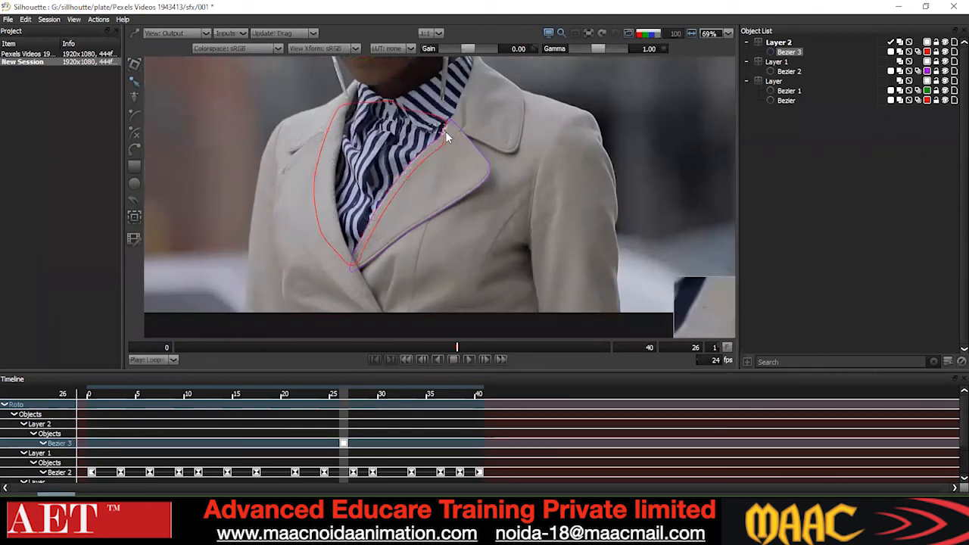
{"action": "right_click", "coordinate": [421, 150]}
{"action": "left_click", "coordinate": [450, 255]}
{"action": "left_click", "coordinate": [394, 165]}
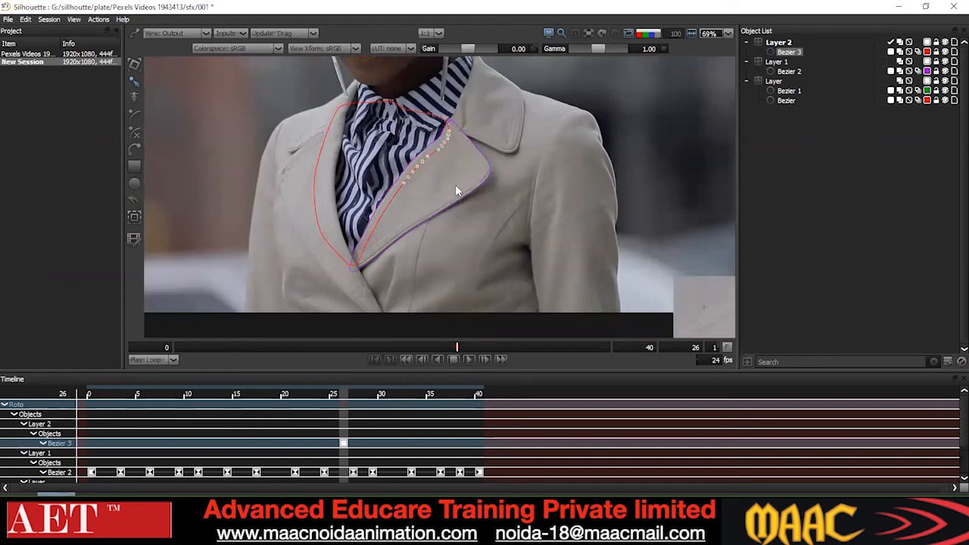
- Select the shirt shape's lapel-side and neckline points at frame 26 and change the outline's point type
{"action": "left_click", "coordinate": [411, 178]}
{"action": "left_click", "coordinate": [405, 167]}
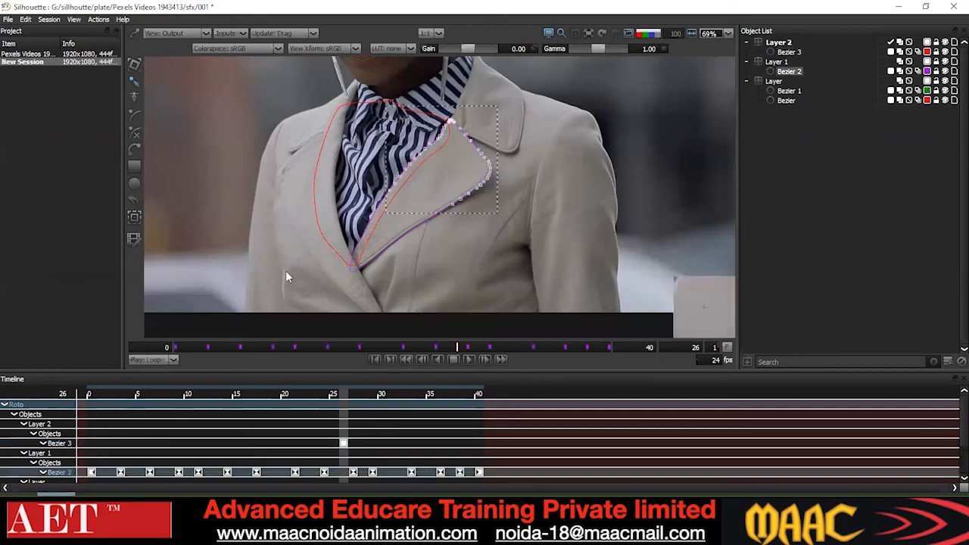
{"action": "left_click", "coordinate": [386, 157]}
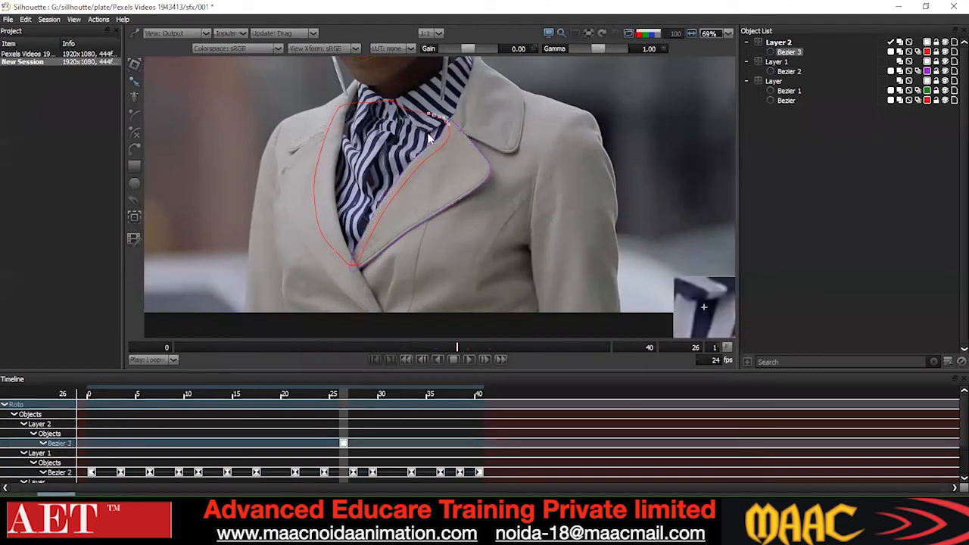
{"action": "left_click_drag", "start_coordinate": [535, 80], "coordinate": [367, 189]}
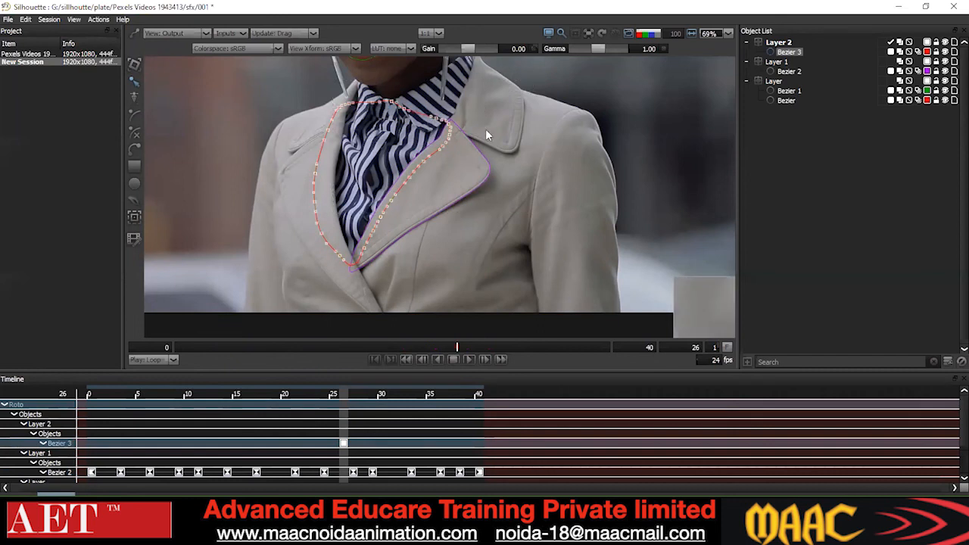
{"action": "left_click", "coordinate": [391, 102]}
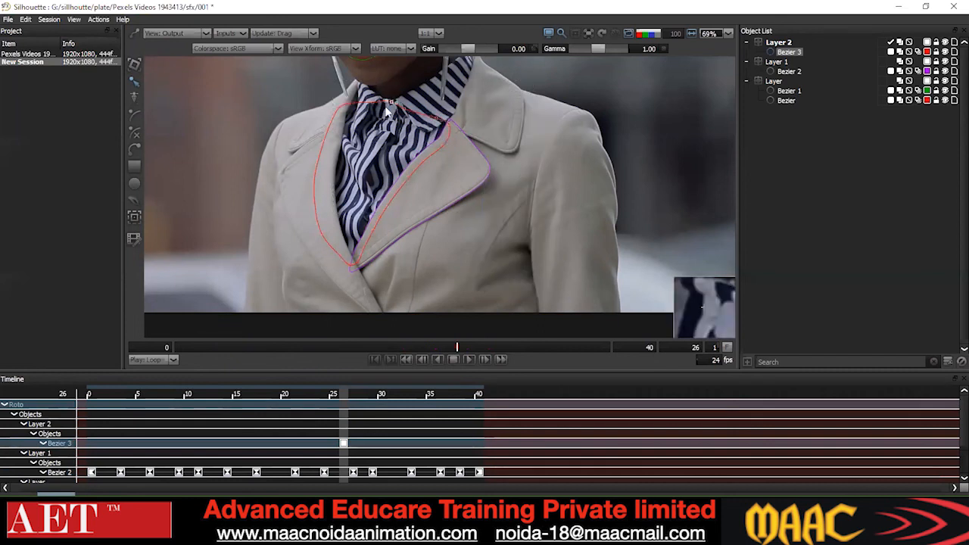
{"action": "left_click_drag", "start_coordinate": [528, 81], "coordinate": [217, 285]}
{"action": "right_click", "coordinate": [499, 112]}
{"action": "left_click", "coordinate": [528, 216]}
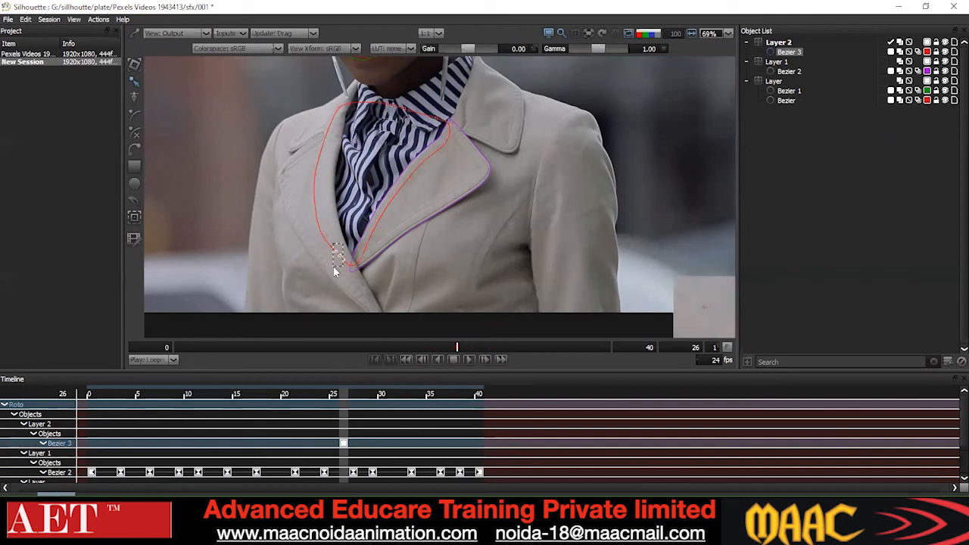
- Select the entire shirt shape, including its lower tip, and reapply the point type to all its points
{"action": "scroll", "coordinate": [309, 247], "scroll_direction": "down", "scroll_amount": 2}
{"action": "left_click_drag", "start_coordinate": [261, 123], "coordinate": [443, 276]}
{"action": "right_click", "coordinate": [481, 155]}
{"action": "left_click", "coordinate": [513, 258]}
{"action": "right_click", "coordinate": [446, 168]}
{"action": "left_click", "coordinate": [509, 258]}
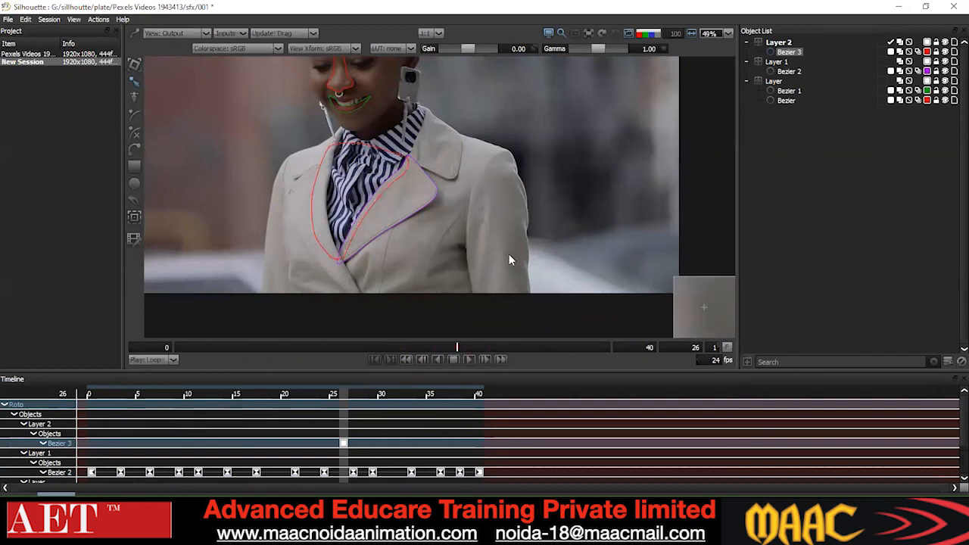
- At frame 20, select all points of the shirt shape and nudge them right and down to match the shirt and lapel
{"action": "key", "text": "Left"}
{"action": "key", "text": "Left"}
{"action": "key", "text": "Left"}
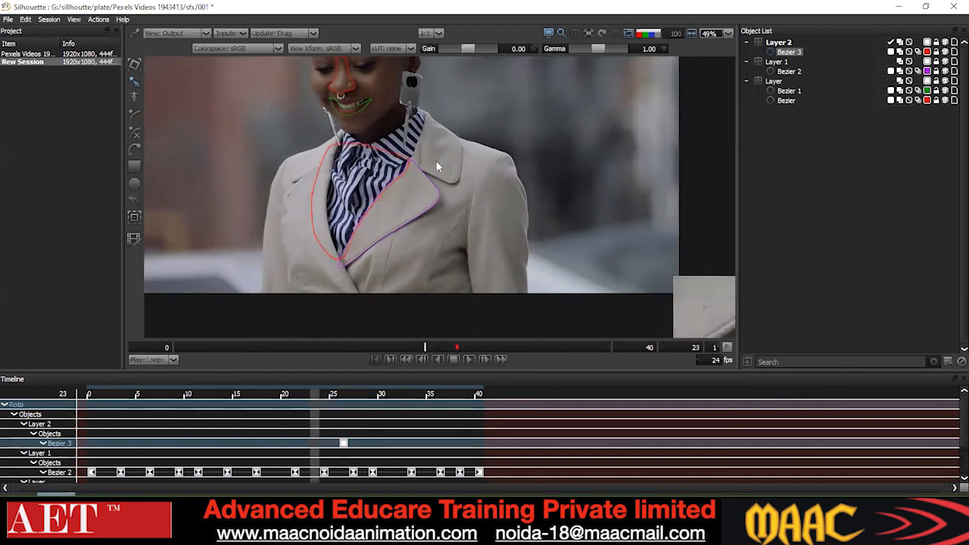
{"action": "key", "text": "Left"}
{"action": "key", "text": "Left"}
{"action": "key", "text": "Left"}
{"action": "left_click_drag", "start_coordinate": [220, 292], "coordinate": [454, 129]}
{"action": "key", "text": "Down"}
{"action": "key", "text": "Down"}
{"action": "key", "text": "Down"}
{"action": "key", "text": "Right"}
{"action": "key", "text": "Right"}
{"action": "key", "text": "Right"}
{"action": "key", "text": "Right"}
{"action": "key", "text": "Right"}
{"action": "key", "text": "Up"}
{"action": "key", "text": "Up"}
{"action": "key", "text": "Up"}
{"action": "key", "text": "Up"}
{"action": "key", "text": "Right"}
{"action": "key", "text": "Right"}
{"action": "key", "text": "Right"}
{"action": "key", "text": "Right"}
{"action": "key", "text": "Right"}
{"action": "key", "text": "Right"}
{"action": "key", "text": "Right"}
{"action": "key", "text": "Up"}
{"action": "key", "text": "Up"}
{"action": "key", "text": "Up"}
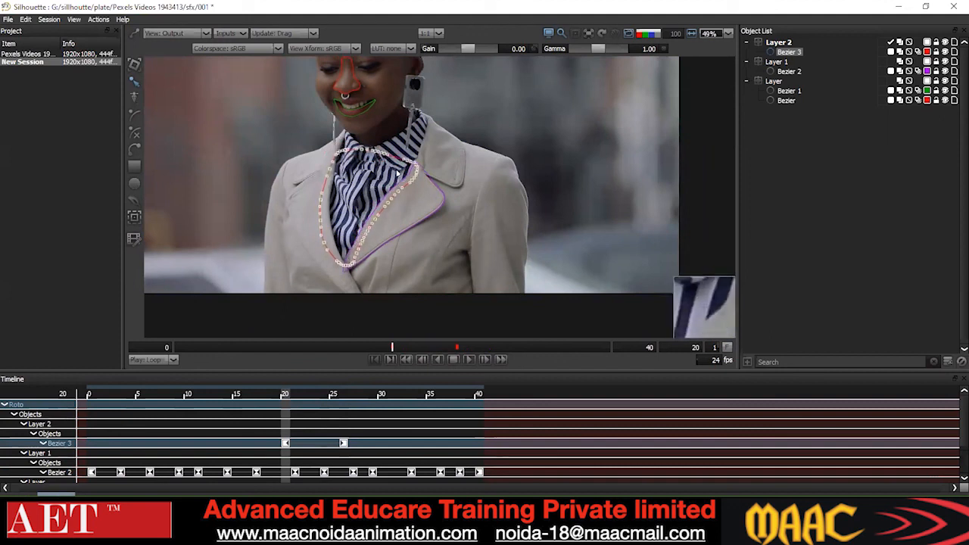
{"action": "key", "text": "Up"}
{"action": "key", "text": "Up"}
{"action": "key", "text": "Up"}
{"action": "key", "text": "Up"}
{"action": "key", "text": "Left"}
{"action": "key", "text": "Left"}
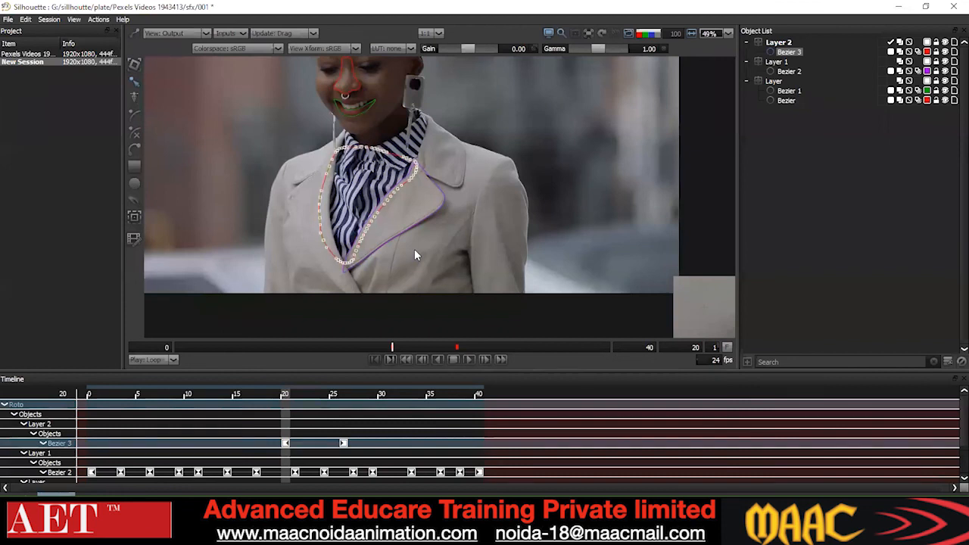
- At frame 15, move the whole shirt shape right so it follows the shirt and overlaps the lapel edge
{"action": "key", "text": "Left"}
{"action": "key", "text": "Left"}
{"action": "key", "text": "Left"}
{"action": "key", "text": "Left"}
{"action": "key", "text": "Left"}
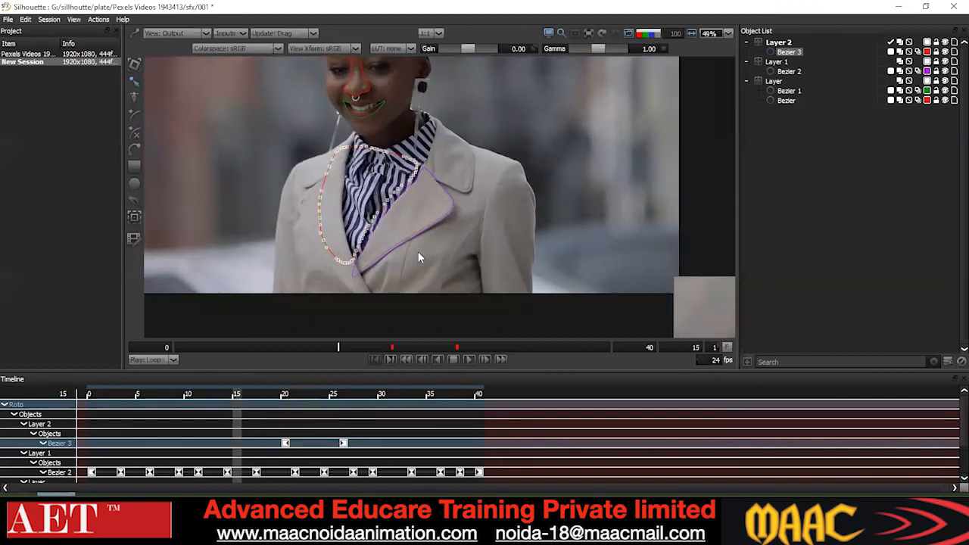
{"action": "left_click_drag", "start_coordinate": [386, 203], "coordinate": [394, 206]}
{"action": "left_click", "coordinate": [497, 168]}
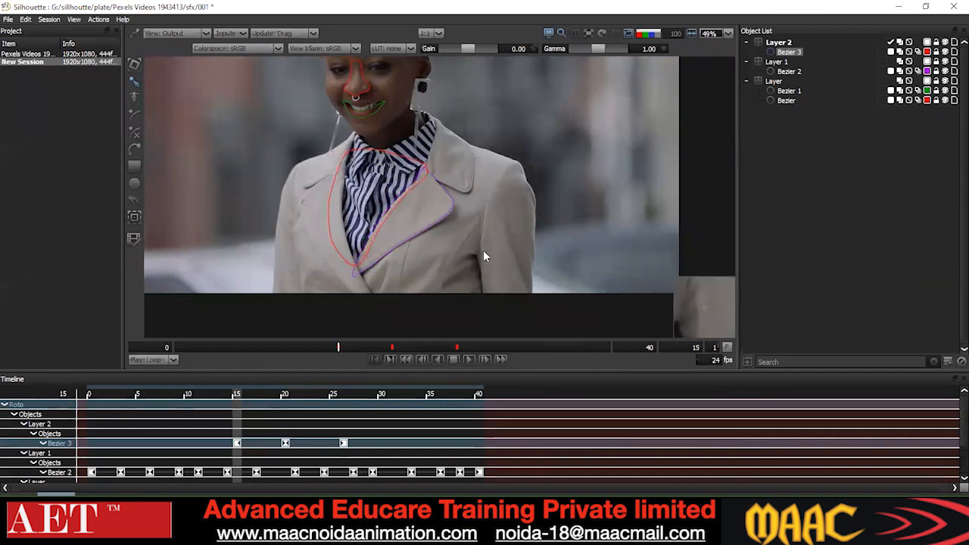
- At frame 8, select all points of the shirt shape and nudge them up and right onto the shirt
{"action": "key", "text": "Left"}
{"action": "key", "text": "Left"}
{"action": "key", "text": "Left"}
{"action": "key", "text": "Left"}
{"action": "key", "text": "Left"}
{"action": "key", "text": "Left"}
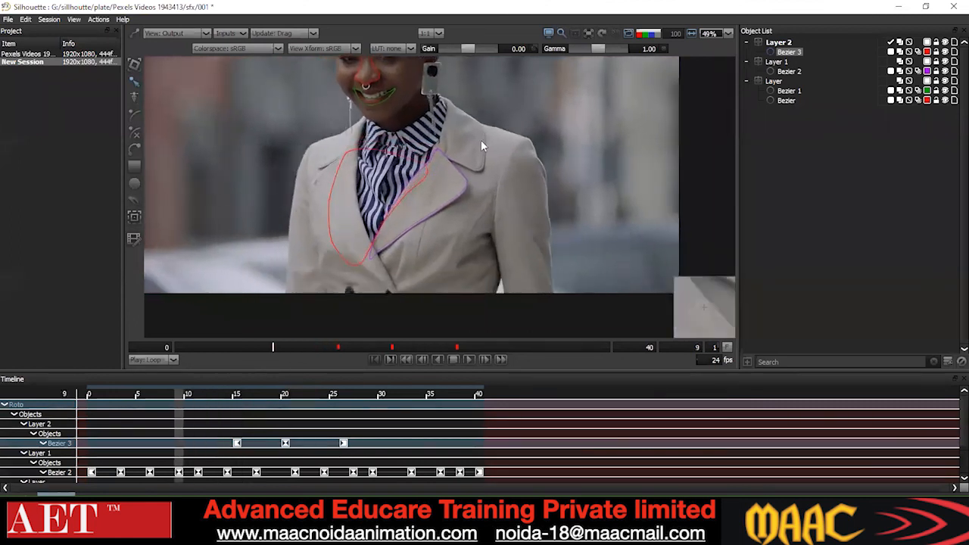
{"action": "key", "text": "Left"}
{"action": "left_click_drag", "start_coordinate": [489, 114], "coordinate": [177, 342]}
{"action": "key", "text": "Right"}
{"action": "key", "text": "Right"}
{"action": "key", "text": "Right"}
{"action": "key", "text": "Right"}
{"action": "key", "text": "Right"}
{"action": "key", "text": "Up"}
{"action": "key", "text": "Up"}
{"action": "key", "text": "Up"}
{"action": "key", "text": "Up"}
{"action": "key", "text": "Up"}
{"action": "key", "text": "Left"}
{"action": "key", "text": "Left"}
{"action": "key", "text": "Left"}
{"action": "key", "text": "Left"}
{"action": "key", "text": "Down"}
{"action": "key", "text": "Down"}
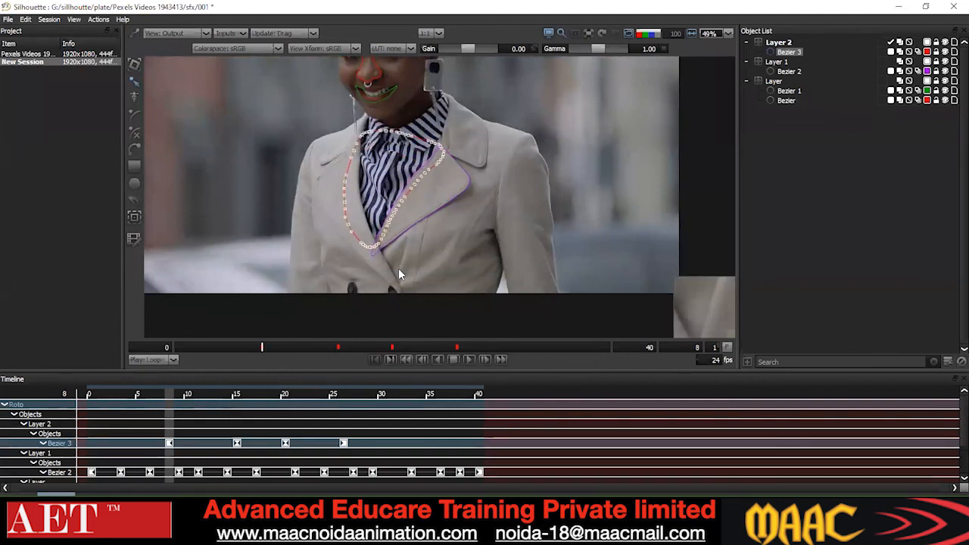
- At frame 4, nudge the whole shirt shape up and right to line up with the neckline and lapel
{"action": "key", "text": "Left"}
{"action": "key", "text": "Left"}
{"action": "key", "text": "Left"}
{"action": "key", "text": "Left"}
{"action": "key", "text": "Left"}
{"action": "key", "text": "Left"}
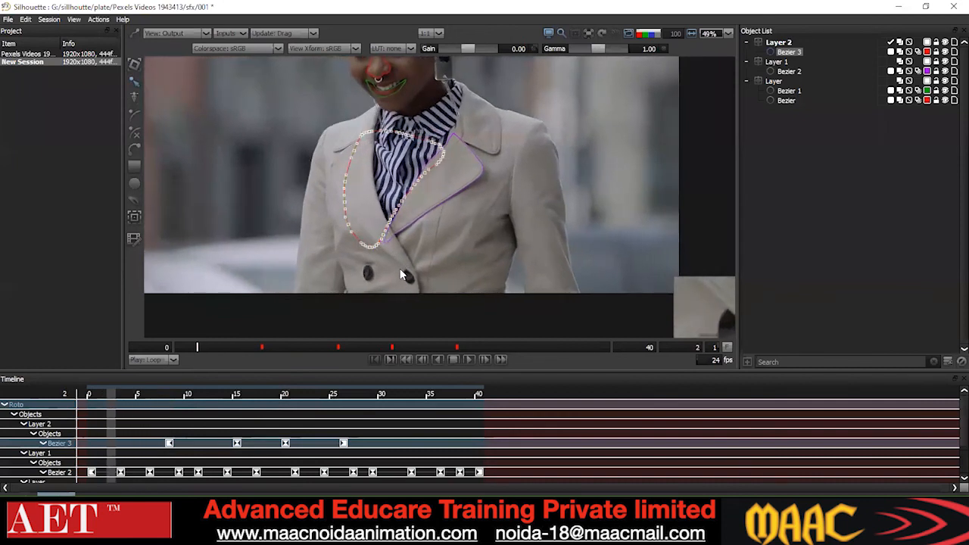
{"action": "key", "text": "Right"}
{"action": "key", "text": "Right"}
{"action": "key", "text": "Up"}
{"action": "key", "text": "Up"}
{"action": "key", "text": "Up"}
{"action": "key", "text": "Up"}
{"action": "key", "text": "Right"}
{"action": "key", "text": "Right"}
{"action": "key", "text": "Right"}
{"action": "key", "text": "Right"}
{"action": "key", "text": "Right"}
{"action": "key", "text": "Right"}
{"action": "key", "text": "Right"}
{"action": "key", "text": "Right"}
{"action": "key", "text": "Up"}
{"action": "key", "text": "Up"}
{"action": "key", "text": "Up"}
{"action": "key", "text": "Up"}
{"action": "key", "text": "Up"}
{"action": "key", "text": "Up"}
{"action": "key", "text": "Up"}
{"action": "key", "text": "Up"}
{"action": "key", "text": "Right"}
{"action": "key", "text": "Right"}
{"action": "key", "text": "Right"}
{"action": "key", "text": "Right"}
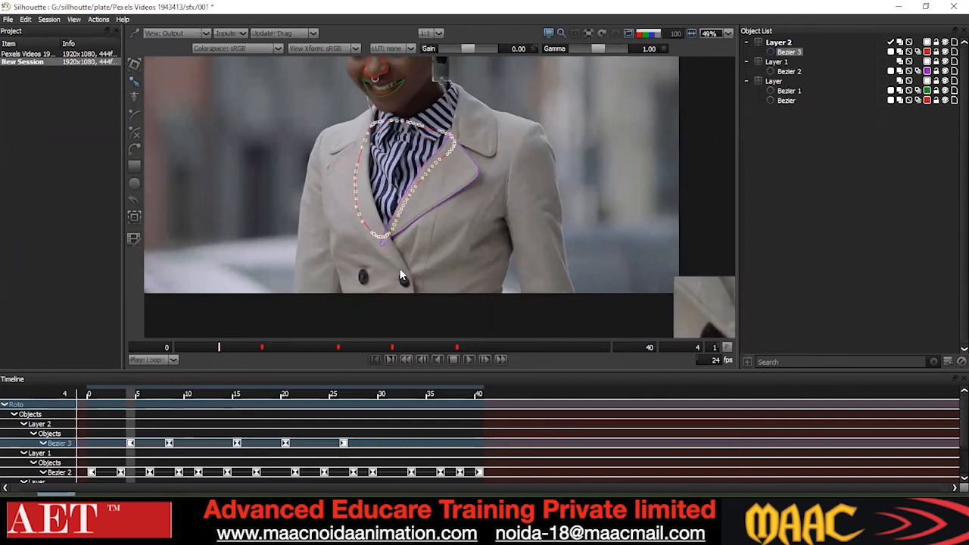
- At frame 0, nudge the whole shirt shape right and slightly down to match the shirt
{"action": "key", "text": "Left"}
{"action": "key", "text": "Left"}
{"action": "key", "text": "Left"}
{"action": "key", "text": "Left"}
{"action": "key", "text": "Right"}
{"action": "key", "text": "Right"}
{"action": "key", "text": "Right"}
{"action": "key", "text": "Right"}
{"action": "key", "text": "Right"}
{"action": "key", "text": "Right"}
{"action": "key", "text": "Right"}
{"action": "key", "text": "Right"}
{"action": "key", "text": "Right"}
{"action": "key", "text": "Right"}
{"action": "key", "text": "Down"}
{"action": "key", "text": "Down"}
{"action": "key", "text": "Left"}
{"action": "key", "text": "Left"}
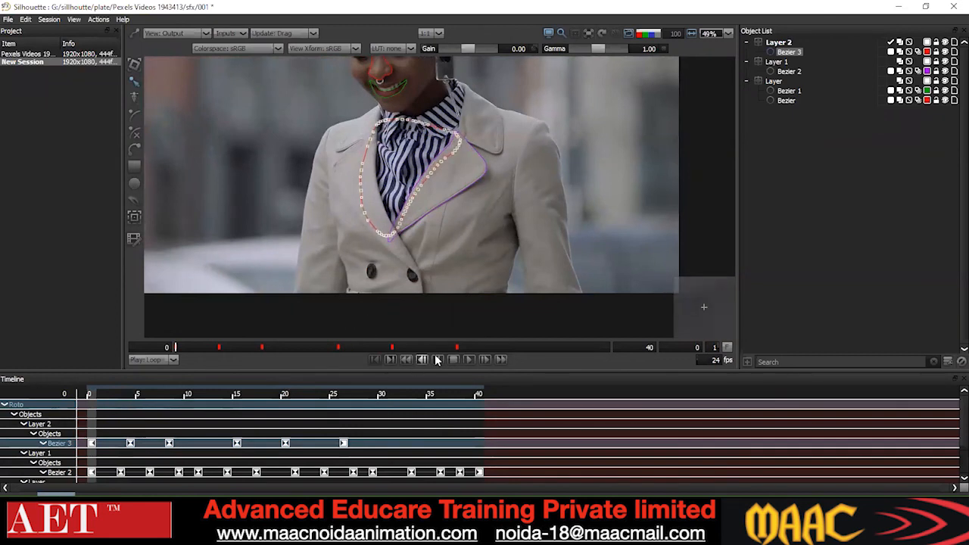
- At frame 29, nudge the whole shirt shape up and right to realign it with the shirt and lapel
{"action": "left_click", "coordinate": [490, 348]}
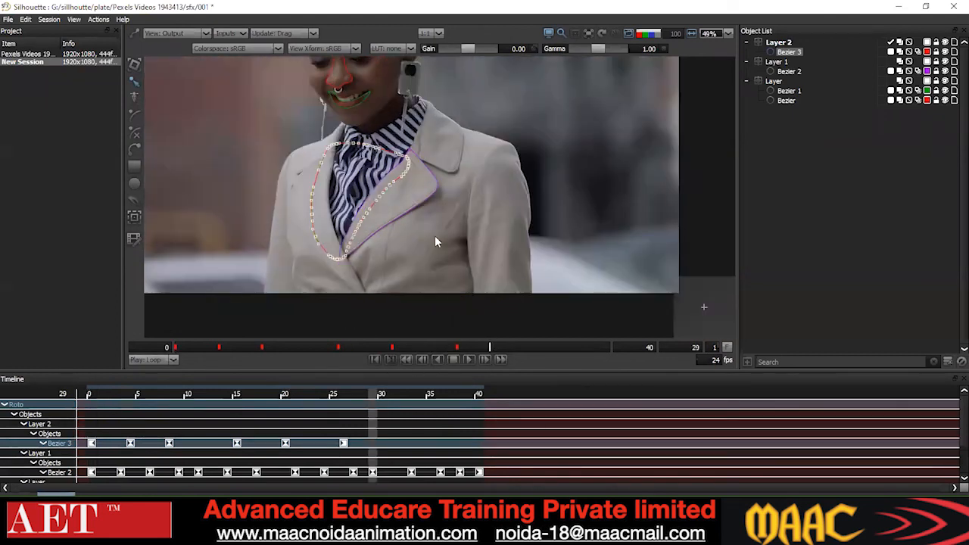
{"action": "key", "text": "Up"}
{"action": "key", "text": "Up"}
{"action": "key", "text": "Up"}
{"action": "key", "text": "Right"}
{"action": "key", "text": "Right"}
{"action": "key", "text": "Right"}
{"action": "key", "text": "Right"}
{"action": "key", "text": "Right"}
{"action": "key", "text": "Right"}
{"action": "key", "text": "Right"}
{"action": "key", "text": "Up"}
{"action": "key", "text": "Up"}
{"action": "key", "text": "Up"}
{"action": "key", "text": "Up"}
{"action": "key", "text": "Up"}
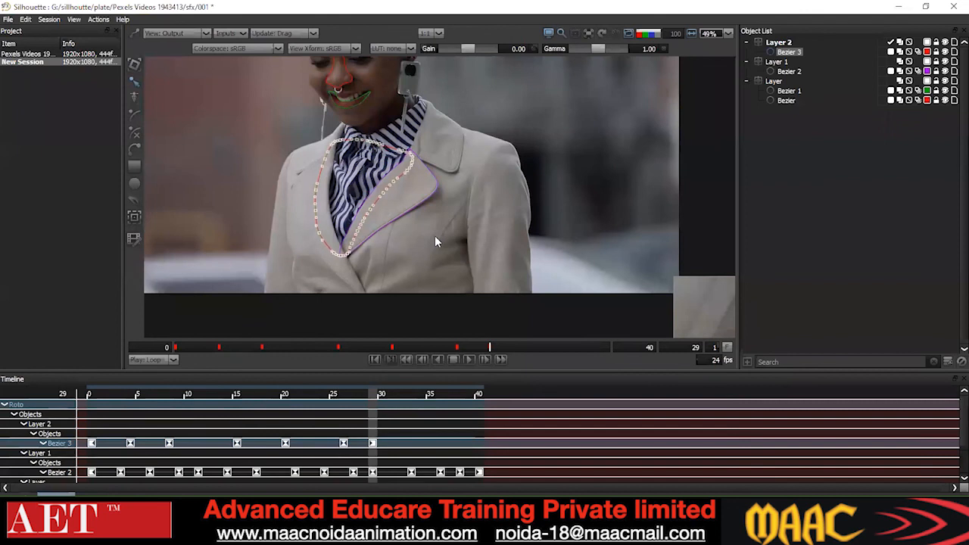
- At frame 35, nudge the whole shirt shape right and up to realign it with the shirt and lapel
{"action": "key", "text": "x"}
{"action": "key", "text": "x"}
{"action": "key", "text": "x"}
{"action": "key", "text": "x"}
{"action": "key", "text": "x"}
{"action": "key", "text": "x"}
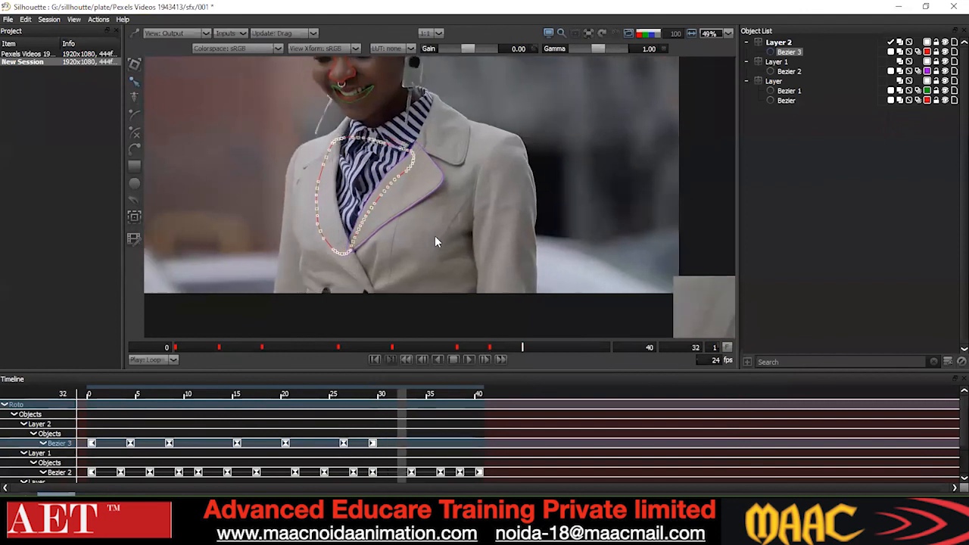
{"action": "key", "text": "shift+Right"}
{"action": "key", "text": "shift+Right"}
{"action": "key", "text": "shift+Right"}
{"action": "key", "text": "shift+Up"}
{"action": "key", "text": "shift+Up"}
{"action": "key", "text": "Up"}
{"action": "key", "text": "Up"}
{"action": "key", "text": "Up"}
{"action": "key", "text": "Up"}
{"action": "key", "text": "Up"}
{"action": "key", "text": "Up"}
{"action": "key", "text": "Up"}
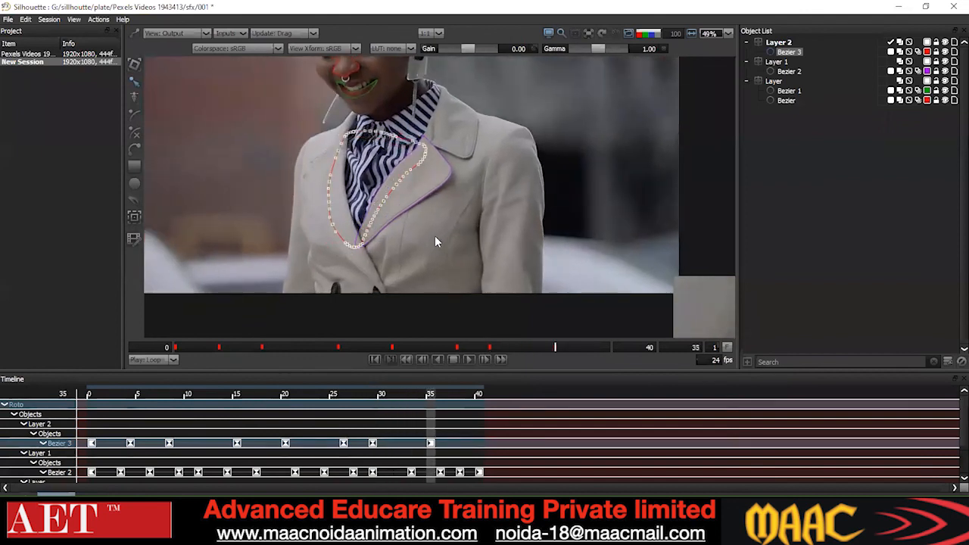
{"action": "key", "text": "Right"}
{"action": "key", "text": "Up"}
{"action": "key", "text": "Up"}
{"action": "key", "text": "Up"}
{"action": "key", "text": "Up"}
{"action": "key", "text": "Up"}
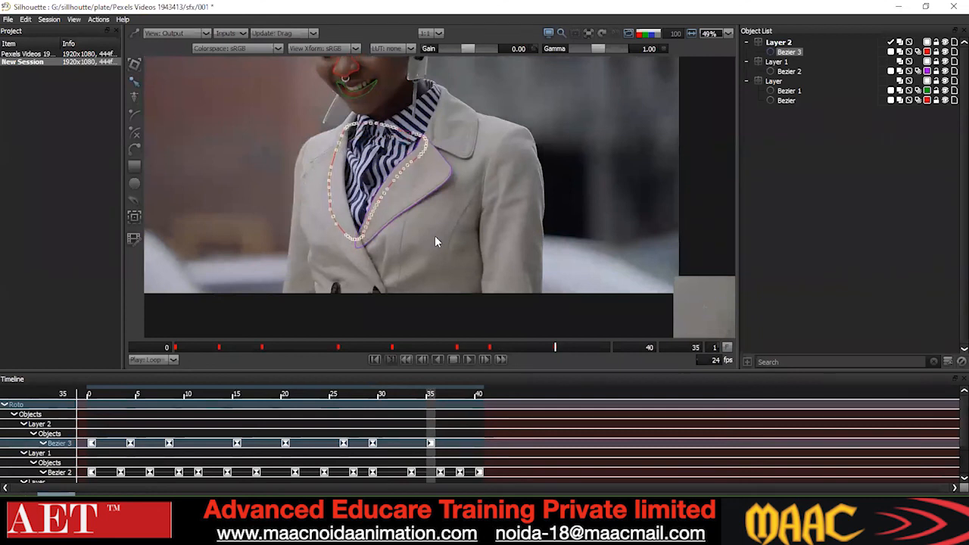
- At frame 40, nudge the whole shirt shape right and up onto the shirt, and deselect its points
{"action": "key", "text": "x"}
{"action": "key", "text": "x"}
{"action": "key", "text": "x"}
{"action": "key", "text": "x"}
{"action": "key", "text": "x"}
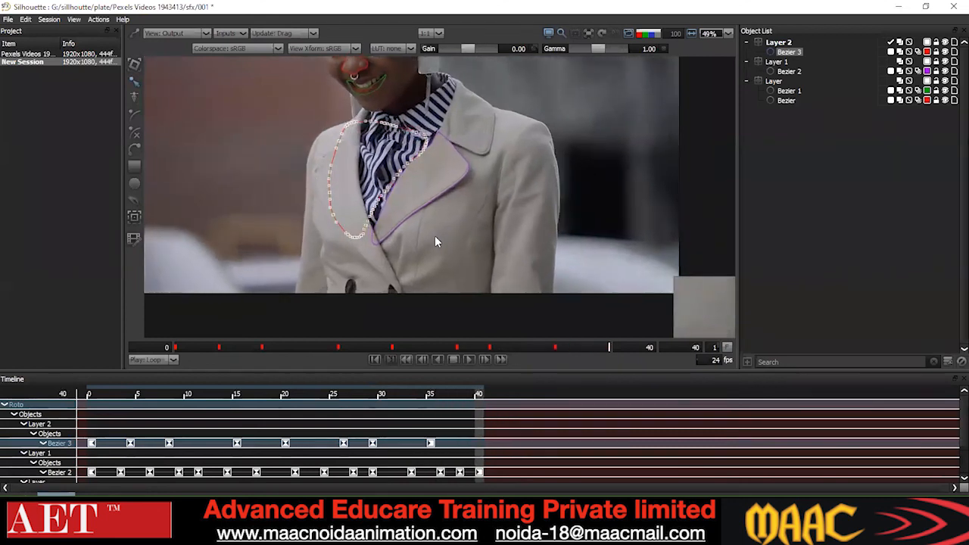
{"action": "key", "text": "shift+Up"}
{"action": "key", "text": "shift+Right"}
{"action": "key", "text": "shift+Right"}
{"action": "key", "text": "shift+Right"}
{"action": "key", "text": "Up"}
{"action": "key", "text": "Up"}
{"action": "key", "text": "Up"}
{"action": "key", "text": "Right"}
{"action": "key", "text": "Down"}
{"action": "key", "text": "Right"}
{"action": "key", "text": "Right"}
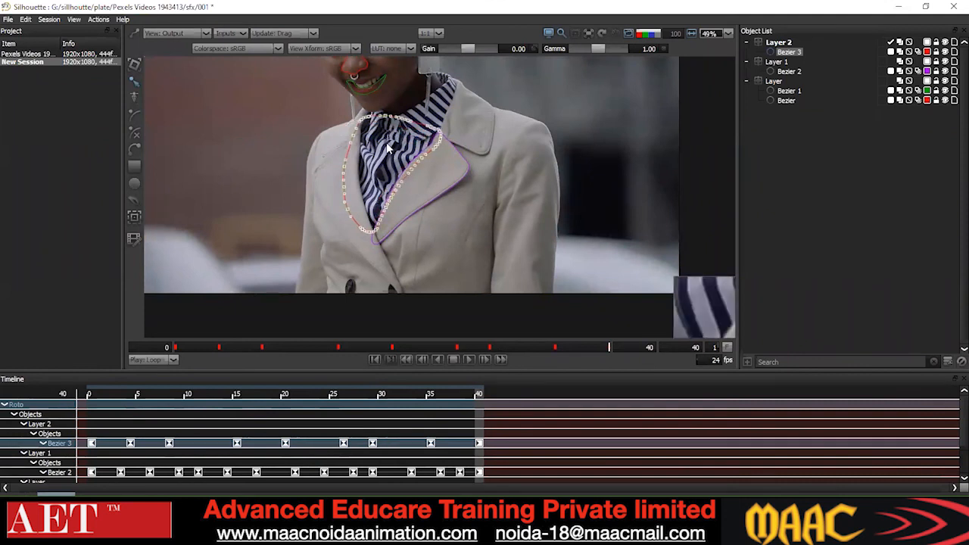
{"action": "left_click", "coordinate": [425, 223]}
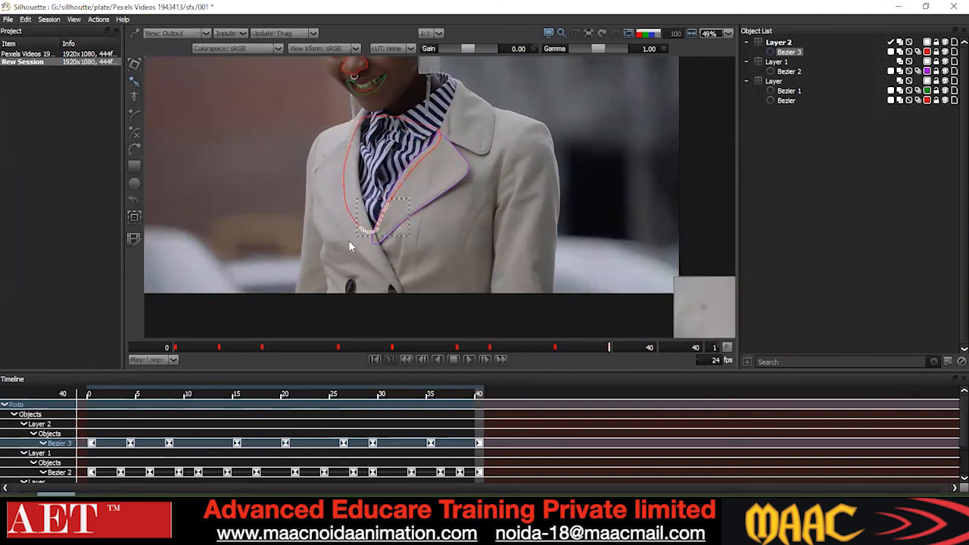
- Step backward from frame 40 to frame 5, checking how the shirt shape follows the shirt and lapel
{"action": "scroll", "coordinate": [430, 250], "scroll_direction": "down", "scroll_amount": 3}
{"action": "left_click_drag", "start_coordinate": [430, 249], "coordinate": [408, 275]}
{"action": "scroll", "coordinate": [408, 281], "scroll_direction": "up", "scroll_amount": 3}
{"action": "key", "text": "z"}
{"action": "key", "text": "z"}
{"action": "key", "text": "z"}
{"action": "key", "text": "z"}
{"action": "key", "text": "z"}
{"action": "key", "text": "z"}
{"action": "key", "text": "z"}
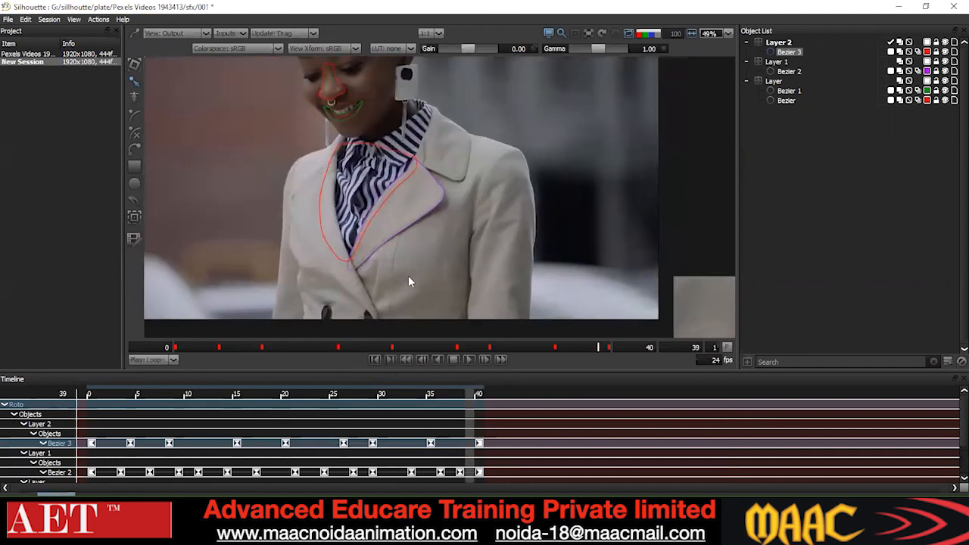
{"action": "key", "text": "z"}
{"action": "key", "text": "z"}
{"action": "key", "text": "z"}
{"action": "key", "text": "z"}
{"action": "key", "text": "z"}
{"action": "key", "text": "z"}
{"action": "key", "text": "z"}
{"action": "key", "text": "z"}
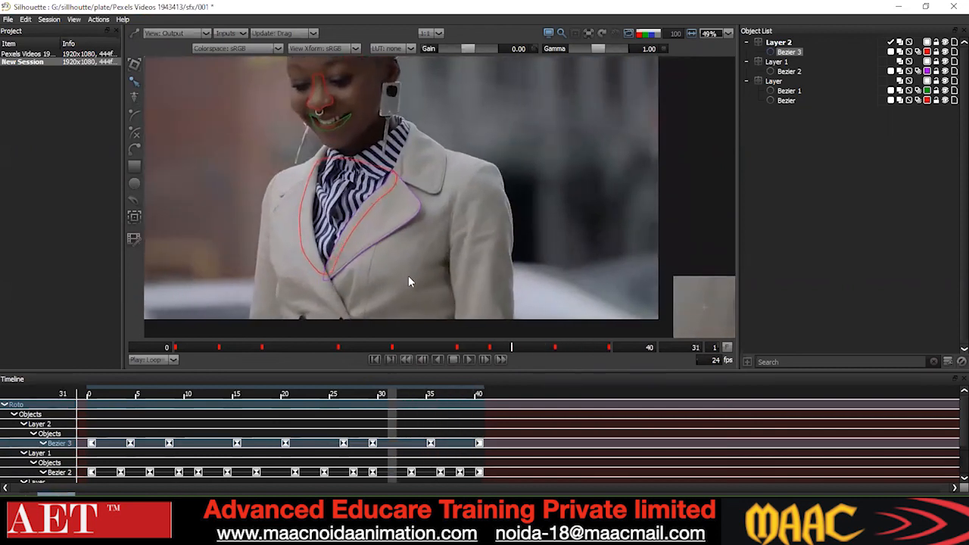
{"action": "key", "text": "z"}
{"action": "key", "text": "z"}
{"action": "key", "text": "z"}
{"action": "key", "text": "z"}
{"action": "key", "text": "z"}
{"action": "key", "text": "z"}
{"action": "key", "text": "z"}
{"action": "key", "text": "z"}
{"action": "key", "text": "z"}
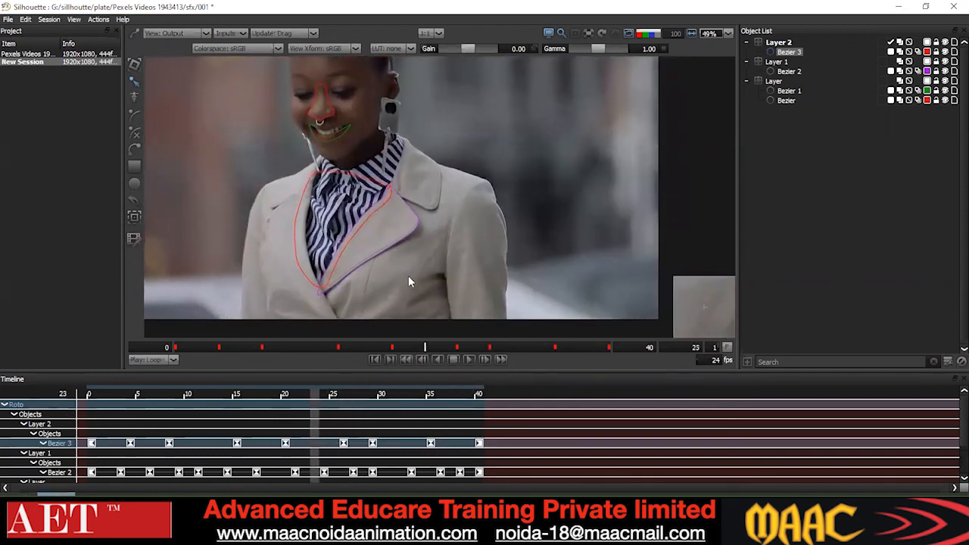
{"action": "key", "text": "z"}
{"action": "key", "text": "z"}
{"action": "key", "text": "z"}
{"action": "key", "text": "z"}
{"action": "key", "text": "z"}
{"action": "key", "text": "z"}
{"action": "key", "text": "z"}
{"action": "key", "text": "z"}
{"action": "key", "text": "z"}
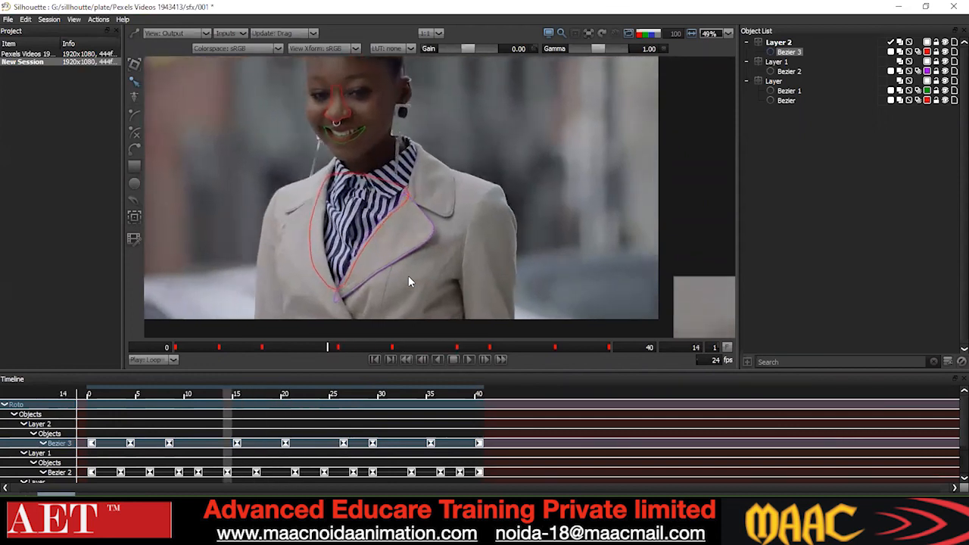
{"action": "key", "text": "z"}
{"action": "key", "text": "z"}
{"action": "key", "text": "z"}
{"action": "key", "text": "z"}
{"action": "key", "text": "z"}
{"action": "key", "text": "z"}
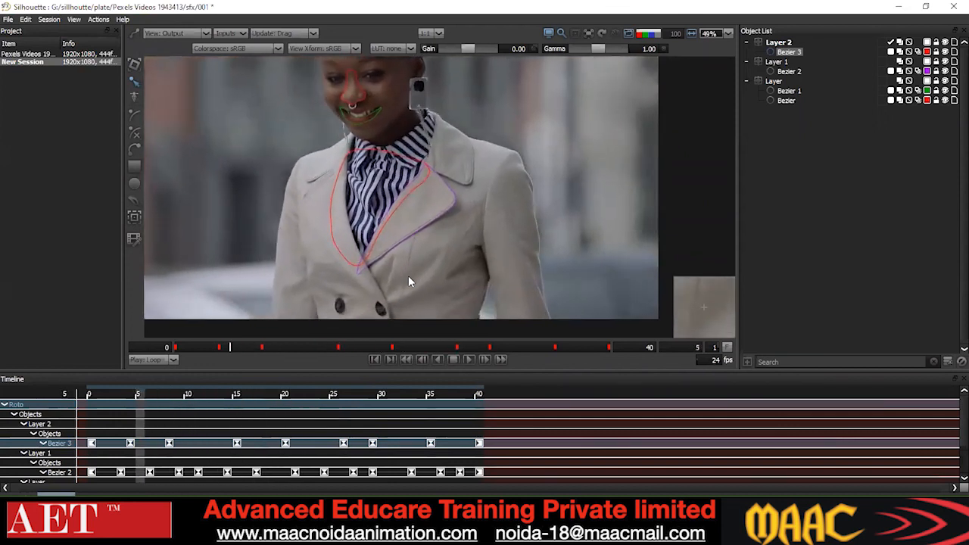
- At frame 12, select all points of the shirt shape and nudge them slightly down onto the shirt
{"action": "key", "text": "x"}
{"action": "key", "text": "x"}
{"action": "key", "text": "x"}
{"action": "key", "text": "x"}
{"action": "key", "text": "x"}
{"action": "key", "text": "x"}
{"action": "key", "text": "x"}
{"action": "key", "text": "x"}
{"action": "key", "text": "x"}
{"action": "key", "text": "x"}
{"action": "key", "text": "x"}
{"action": "key", "text": "x"}
{"action": "key", "text": "x"}
{"action": "key", "text": "x"}
{"action": "key", "text": "x"}
{"action": "key", "text": "z"}
{"action": "key", "text": "z"}
{"action": "key", "text": "z"}
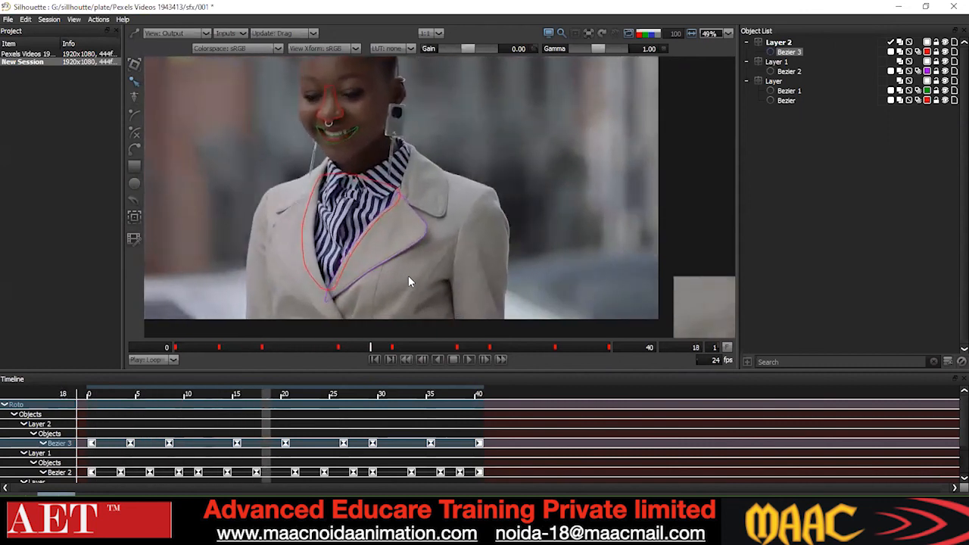
{"action": "key", "text": "z"}
{"action": "left_click_drag", "start_coordinate": [466, 147], "coordinate": [303, 303]}
{"action": "key", "text": "Down"}
{"action": "key", "text": "Down"}
{"action": "key", "text": "Down"}
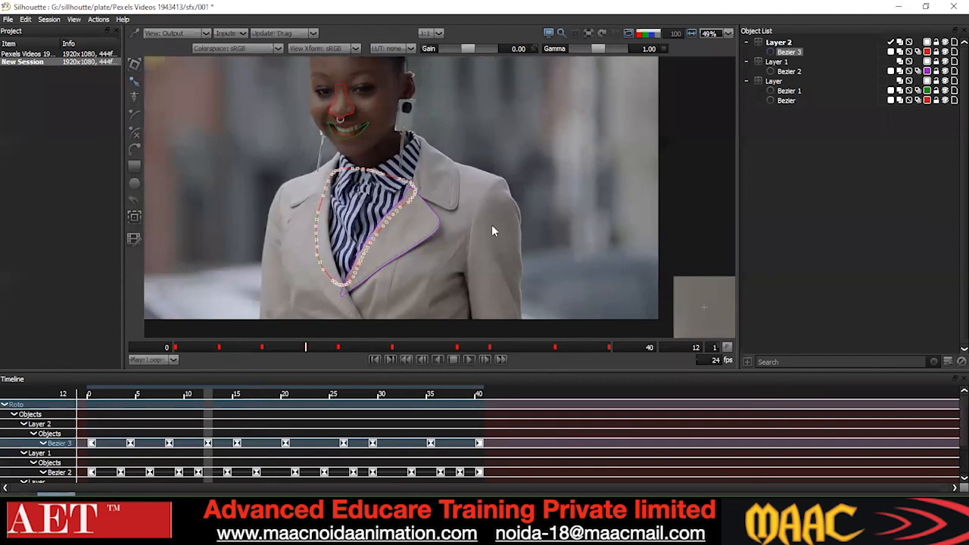
- Step forward from frame 12 to frame 32, checking the shirt shape against the neckline and lapel
{"action": "key", "text": "x"}
{"action": "key", "text": "x"}
{"action": "key", "text": "x"}
{"action": "key", "text": "x"}
{"action": "key", "text": "x"}
{"action": "key", "text": "x"}
{"action": "key", "text": "x"}
{"action": "key", "text": "x"}
{"action": "key", "text": "x"}
{"action": "key", "text": "x"}
{"action": "key", "text": "x"}
{"action": "key", "text": "x"}
{"action": "key", "text": "x"}
{"action": "key", "text": "x"}
{"action": "key", "text": "x"}
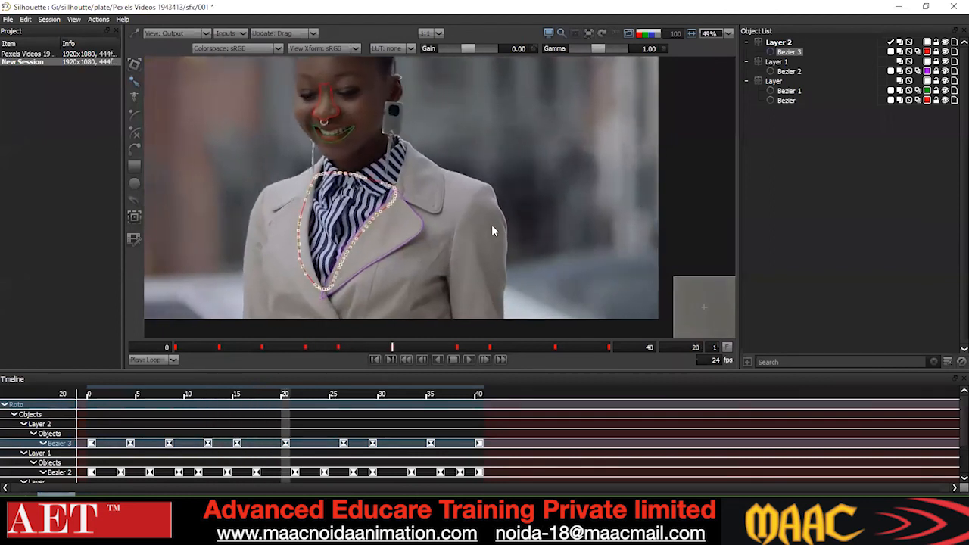
{"action": "key", "text": "x"}
{"action": "key", "text": "x"}
{"action": "key", "text": "x"}
{"action": "key", "text": "x"}
{"action": "key", "text": "x"}
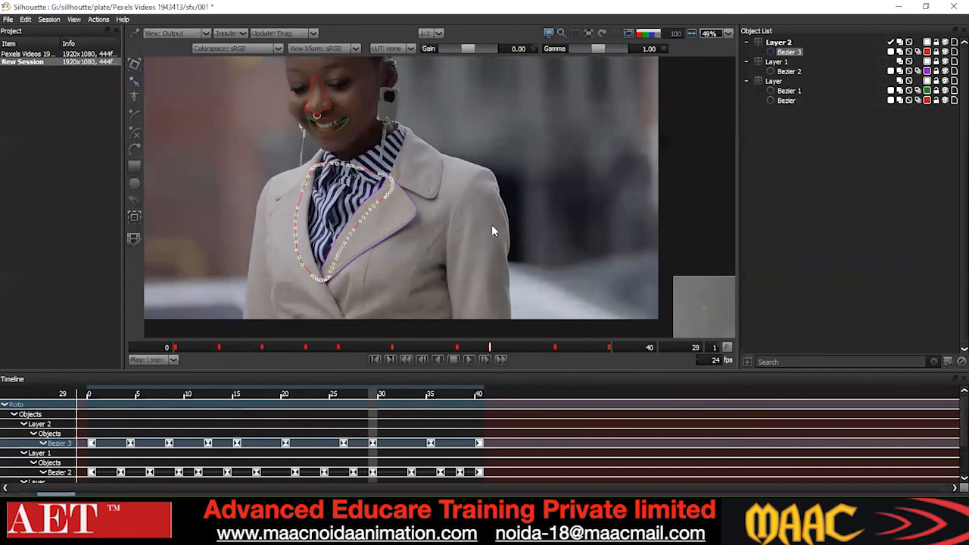
{"action": "key", "text": "x"}
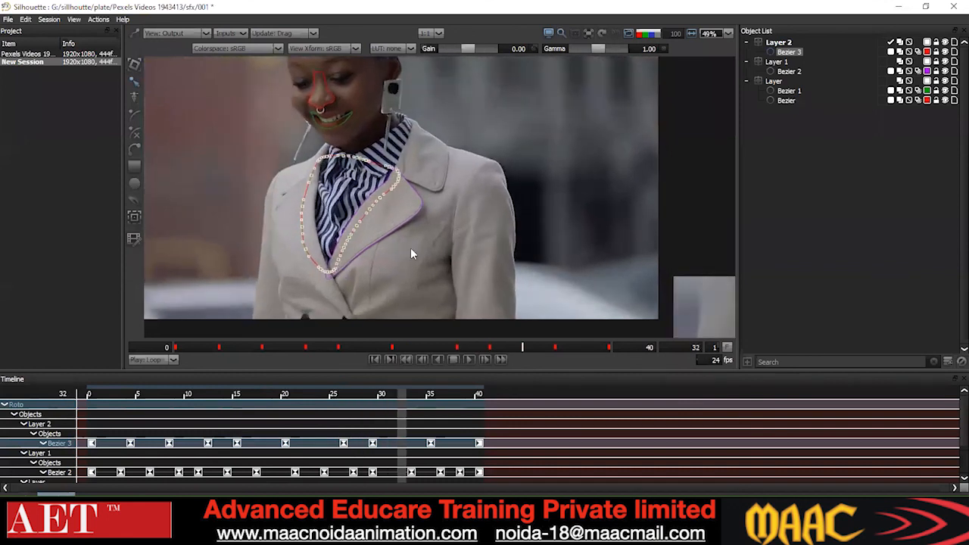
- Key the shirt shape at frame 32 and check its alignment through to frame 40
{"action": "scroll", "coordinate": [426, 276], "scroll_direction": "down", "scroll_amount": 1}
{"action": "key", "text": "x"}
{"action": "key", "text": "x"}
{"action": "key", "text": "x"}
{"action": "key", "text": "x"}
{"action": "key", "text": "x"}
{"action": "key", "text": "x"}
{"action": "key", "text": "x"}
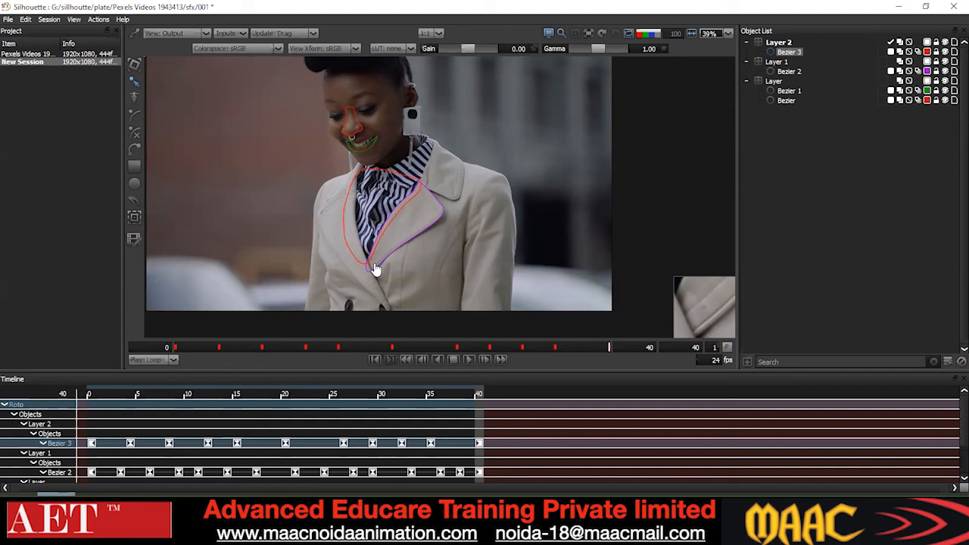
{"action": "scroll", "coordinate": [411, 136], "scroll_direction": "up", "scroll_amount": 1}
{"action": "left_click_drag", "start_coordinate": [411, 136], "coordinate": [251, 187]}
{"action": "scroll", "coordinate": [342, 203], "scroll_direction": "down", "scroll_amount": 4}
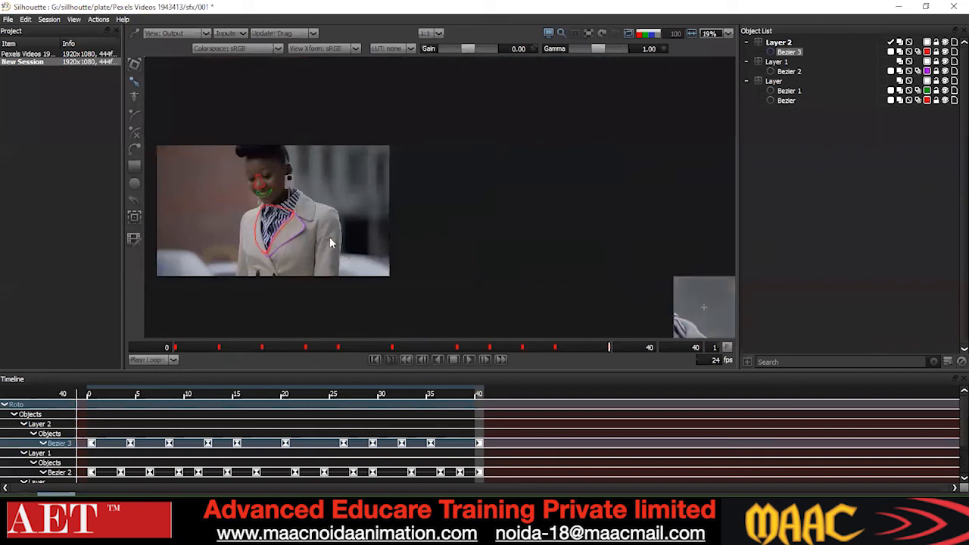
{"action": "scroll", "coordinate": [259, 220], "scroll_direction": "up", "scroll_amount": 1}
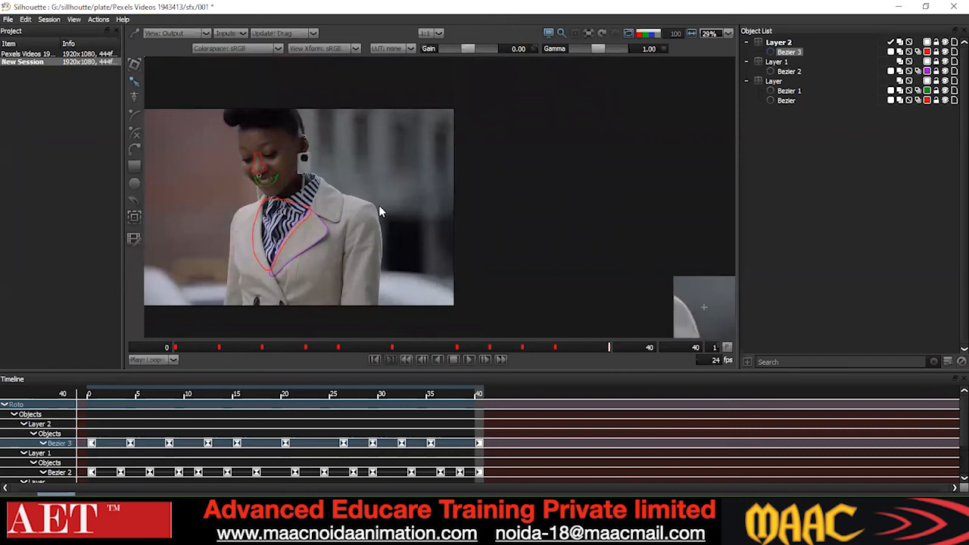
{"action": "scroll", "coordinate": [378, 205], "scroll_direction": "up", "scroll_amount": 2}
{"action": "scroll", "coordinate": [313, 204], "scroll_direction": "down", "scroll_amount": 2}
{"action": "scroll", "coordinate": [316, 203], "scroll_direction": "up", "scroll_amount": 2}
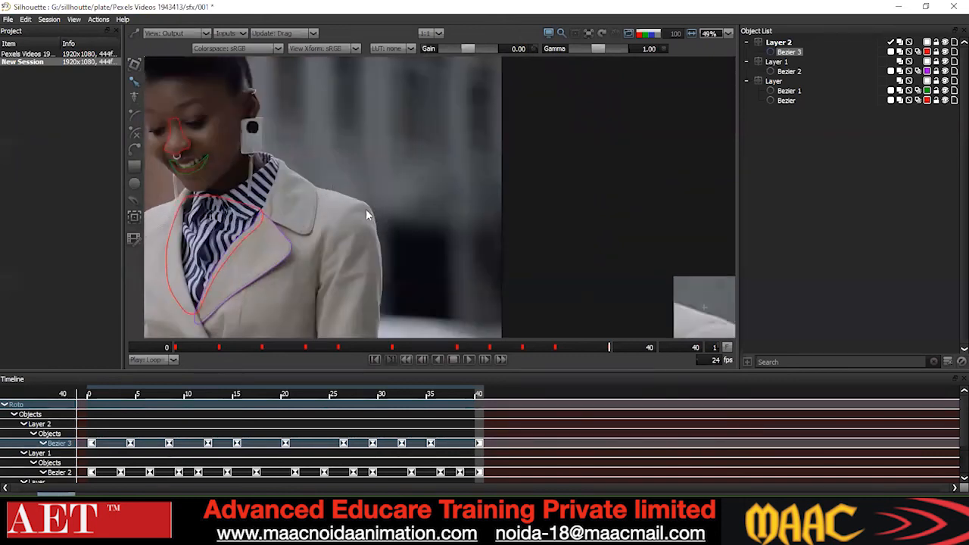
{"action": "left_click_drag", "start_coordinate": [376, 249], "coordinate": [367, 214]}
{"action": "left_click_drag", "start_coordinate": [346, 249], "coordinate": [433, 250]}
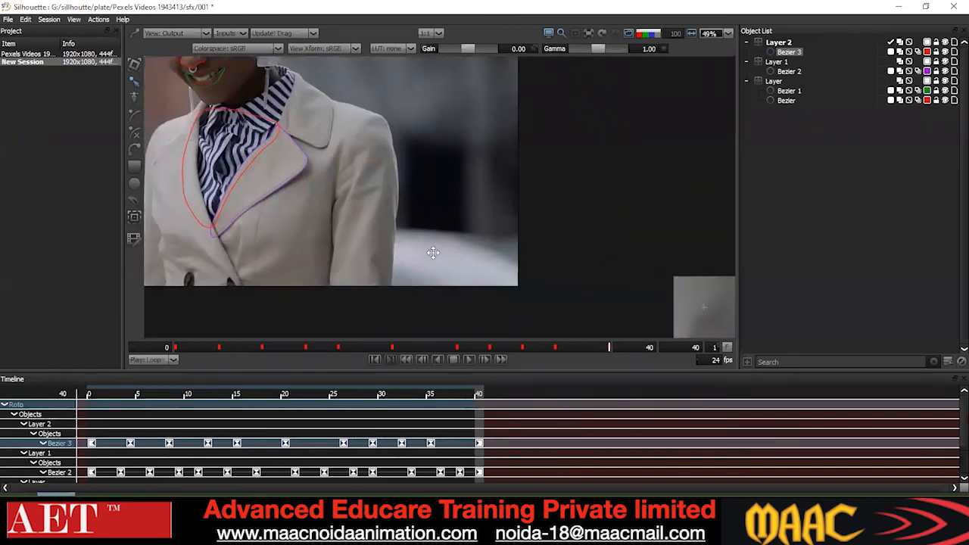
{"action": "left_click_drag", "start_coordinate": [226, 112], "coordinate": [315, 184]}
{"action": "scroll", "coordinate": [272, 209], "scroll_direction": "down", "scroll_amount": 1}
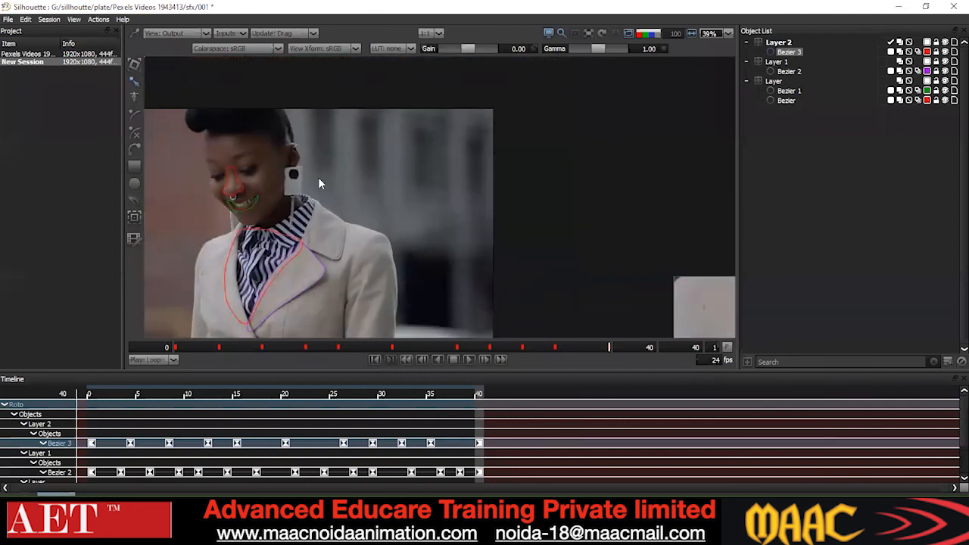
{"action": "left_click_drag", "start_coordinate": [276, 292], "coordinate": [286, 138]}
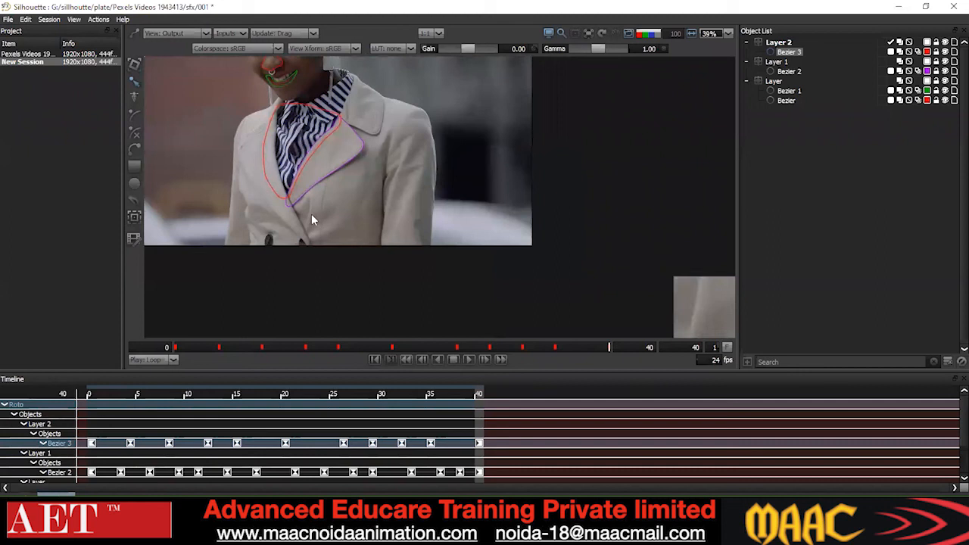
{"action": "left_click_drag", "start_coordinate": [291, 106], "coordinate": [285, 187]}
{"action": "left_click_drag", "start_coordinate": [289, 144], "coordinate": [284, 197]}
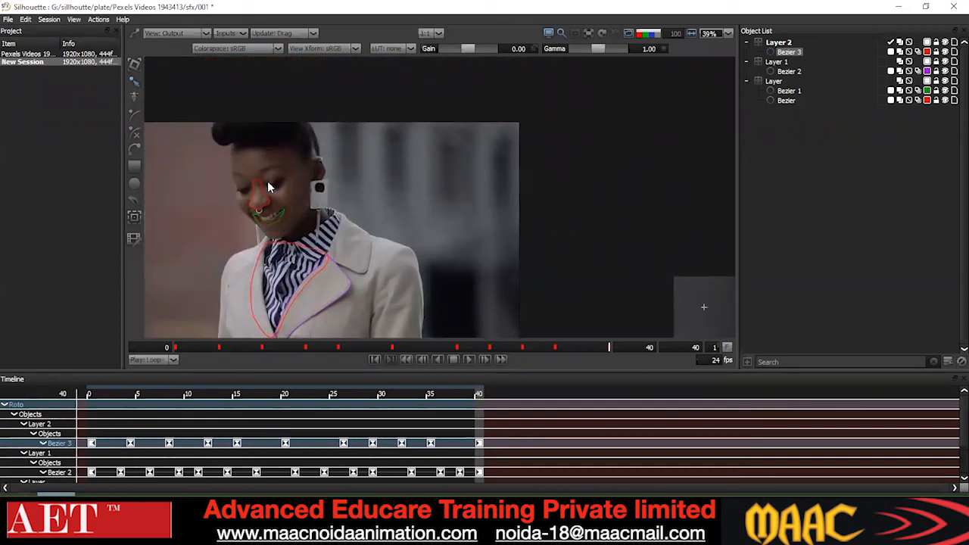
{"action": "left_click_drag", "start_coordinate": [270, 211], "coordinate": [278, 186]}
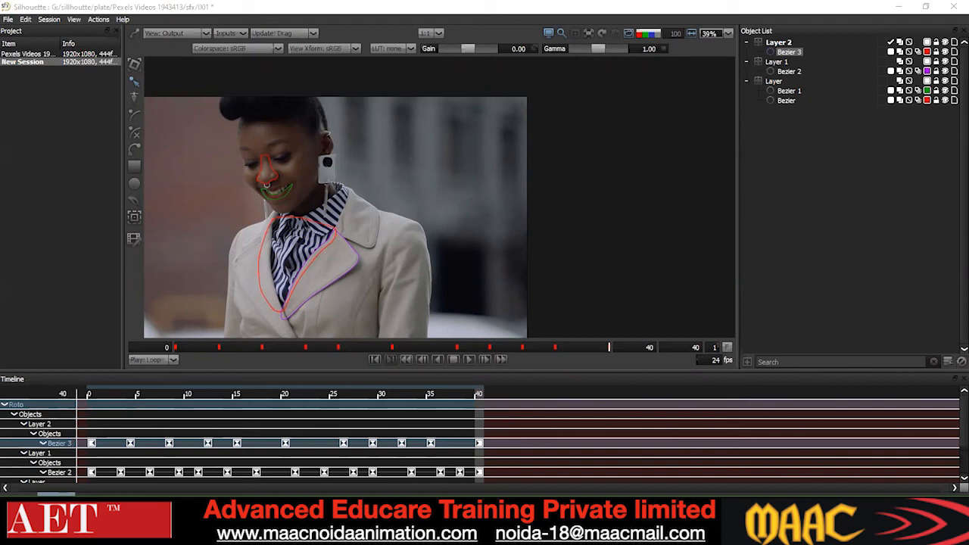
- Scrub back from frame 40 to frame 28 with the woman's face framed to examine its motion
{"action": "scroll", "coordinate": [298, 148], "scroll_direction": "up", "scroll_amount": 2}
{"action": "left_click_drag", "start_coordinate": [299, 148], "coordinate": [321, 225]}
{"action": "left_click_drag", "start_coordinate": [586, 347], "coordinate": [400, 356]}
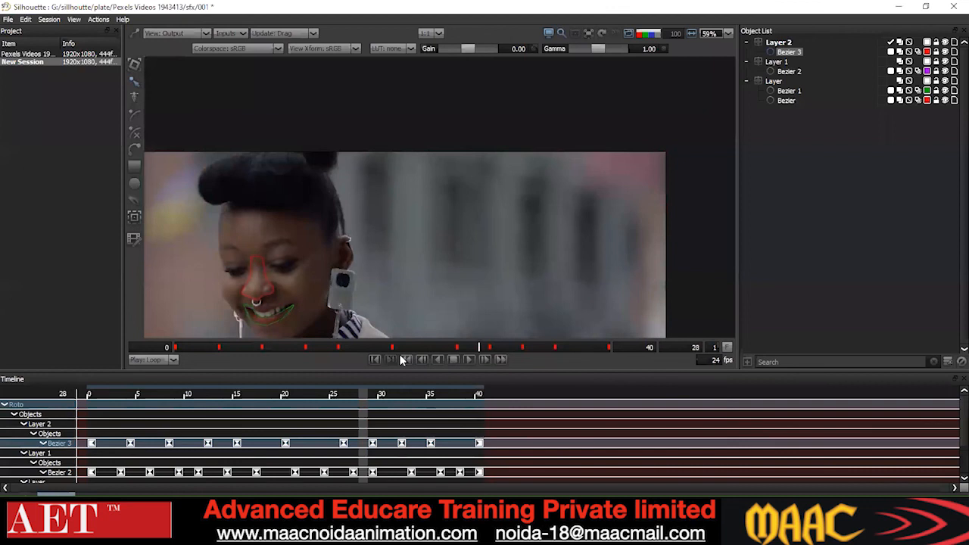